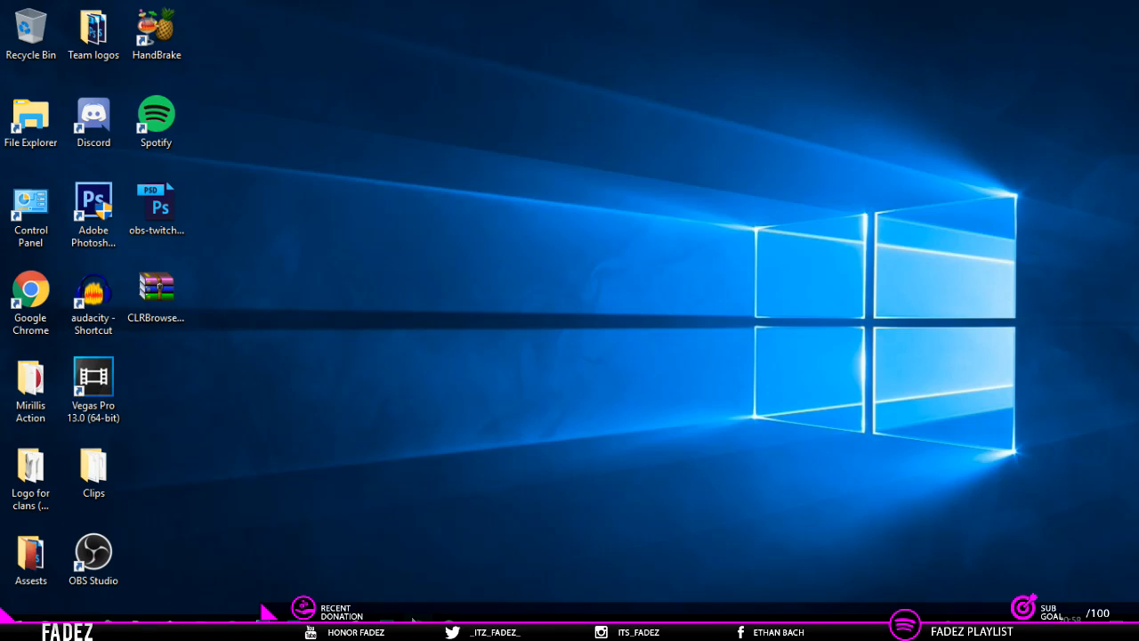
Switch to OBS Studio and nudge the New donator source slightly down in the Main Stream scene.
{"action": "left_click", "coordinate": [412, 620]}
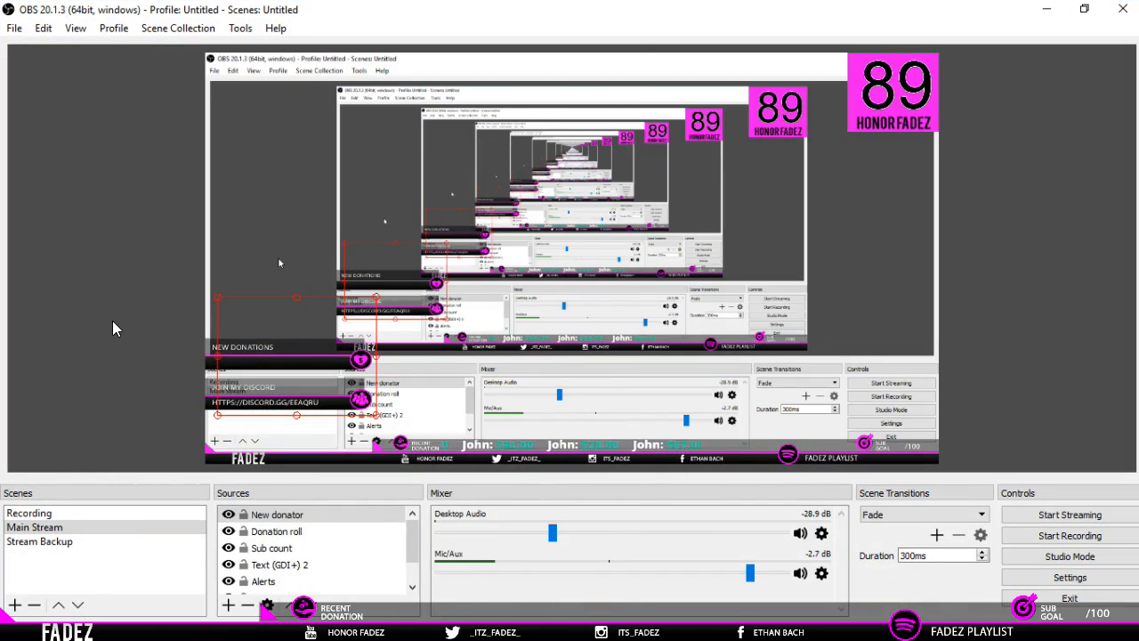
{"action": "left_click_drag", "start_coordinate": [263, 363], "coordinate": [263, 367]}
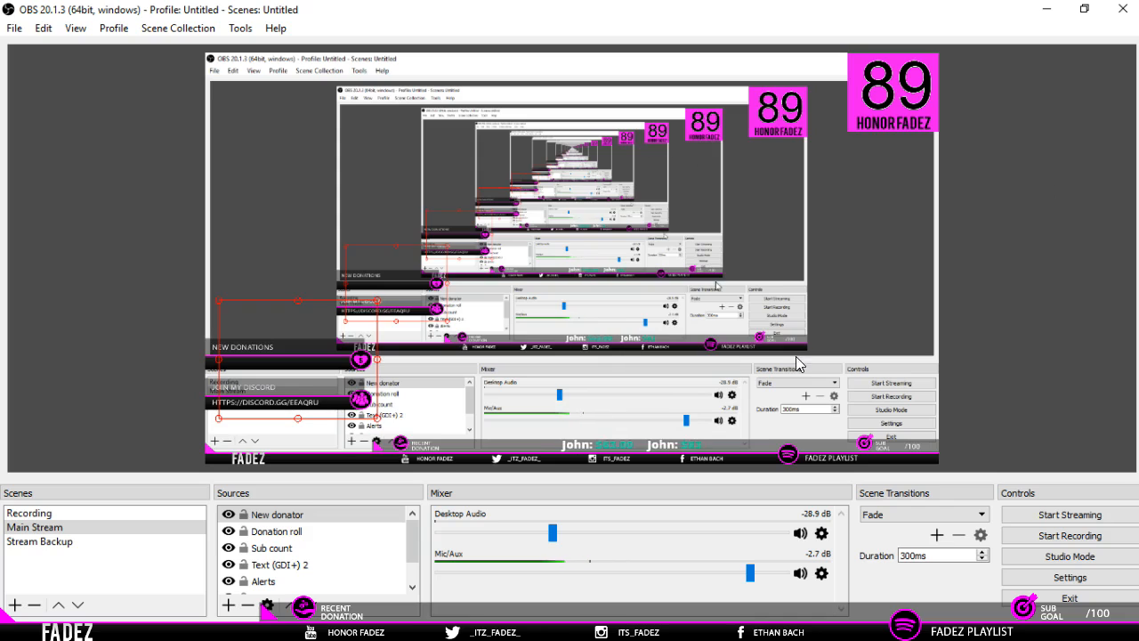
Hide the Screen source in the Main Stream scene and show it again.
{"action": "scroll", "coordinate": [416, 523], "scroll_direction": "down", "scroll_amount": 1}
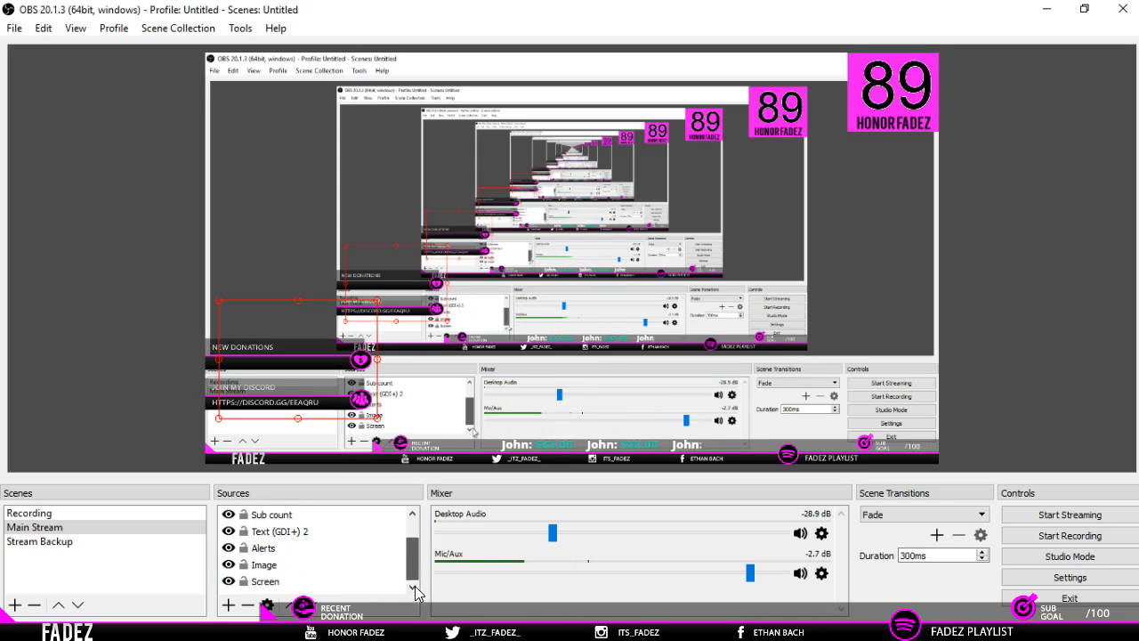
{"action": "left_click", "coordinate": [229, 581]}
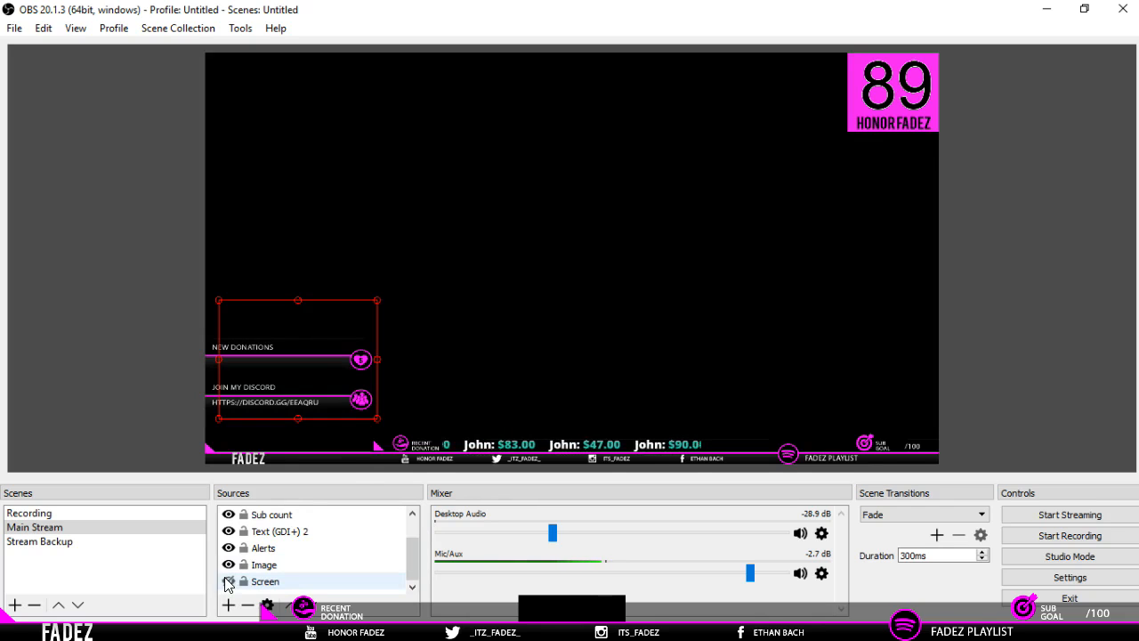
{"action": "left_click", "coordinate": [229, 581]}
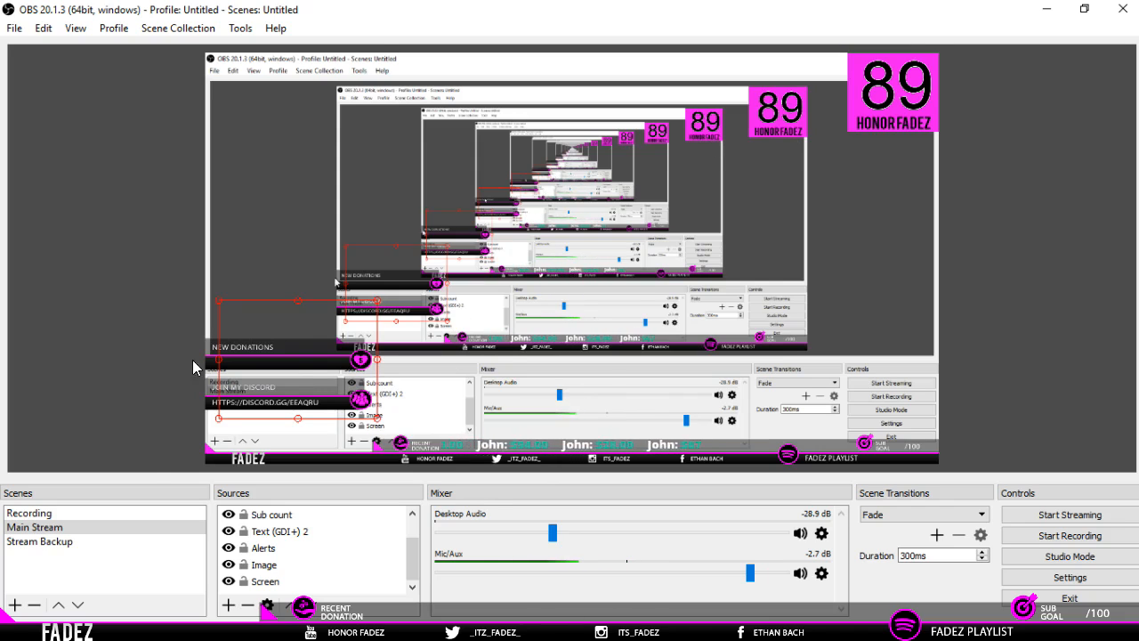
Compare the Stream Backup scene with Main Stream and remove Stream Backup.
{"action": "left_click", "coordinate": [77, 541]}
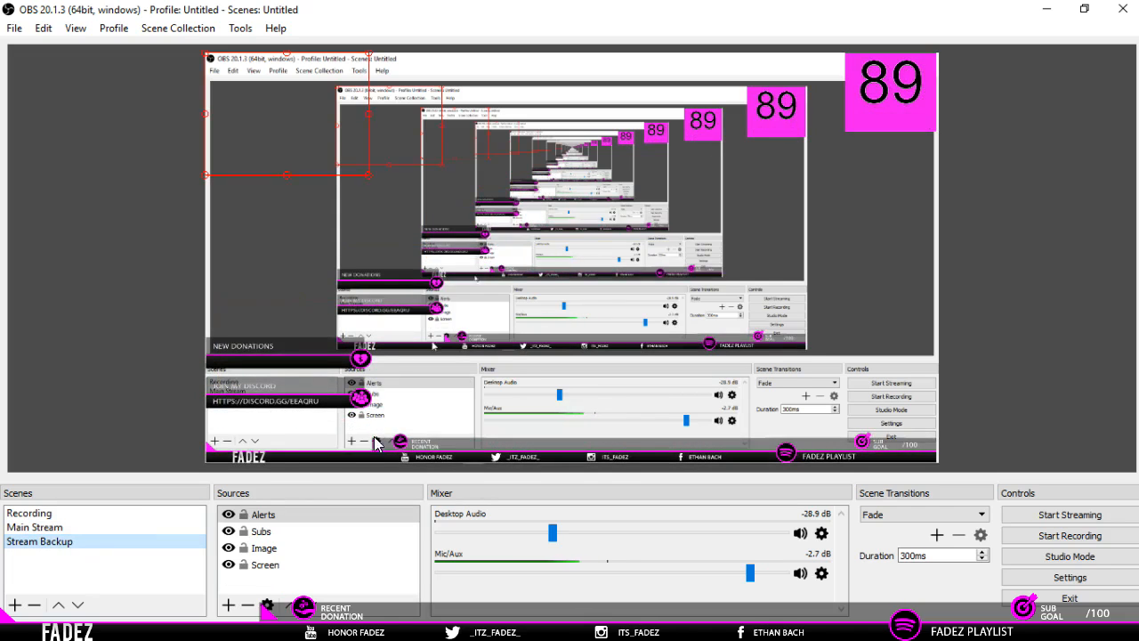
{"action": "left_click", "coordinate": [68, 528]}
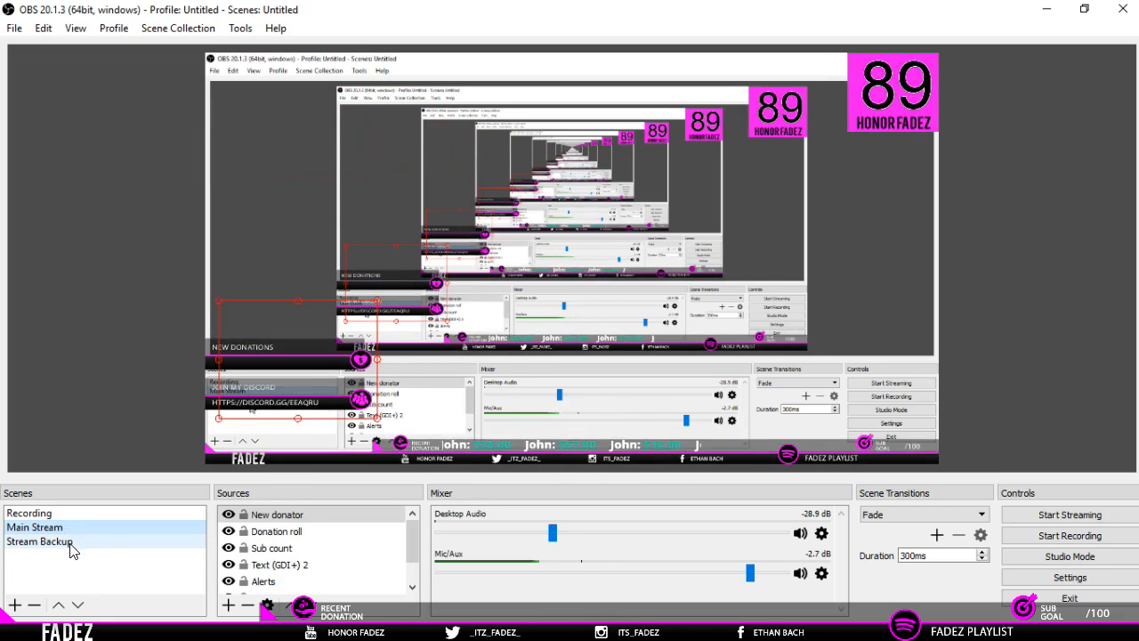
{"action": "left_click", "coordinate": [80, 542]}
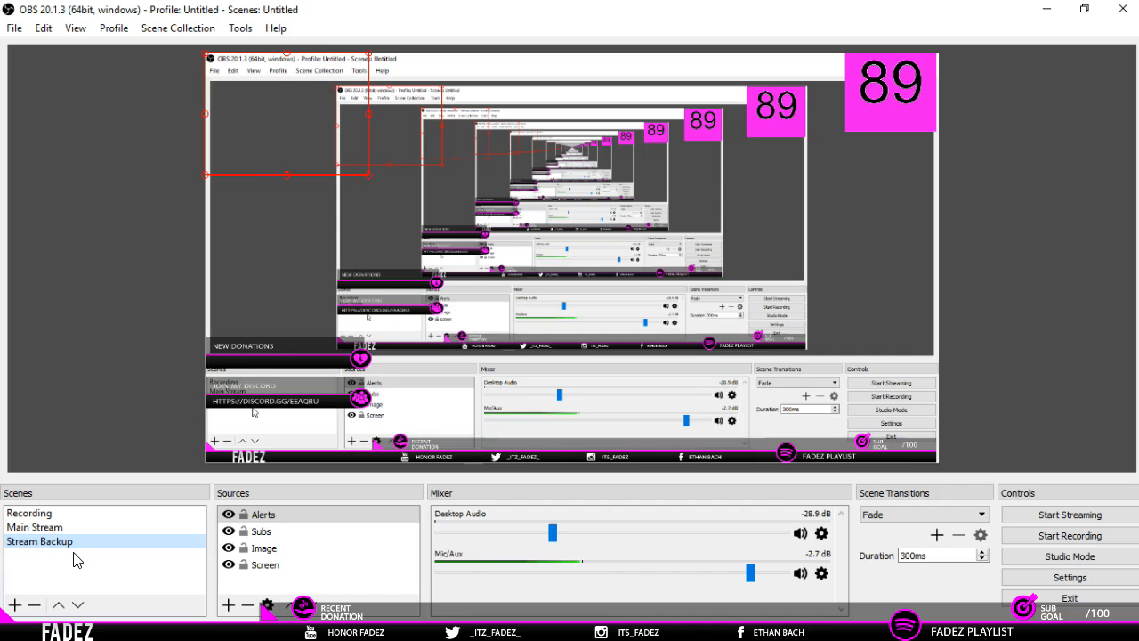
{"action": "key", "text": "Delete"}
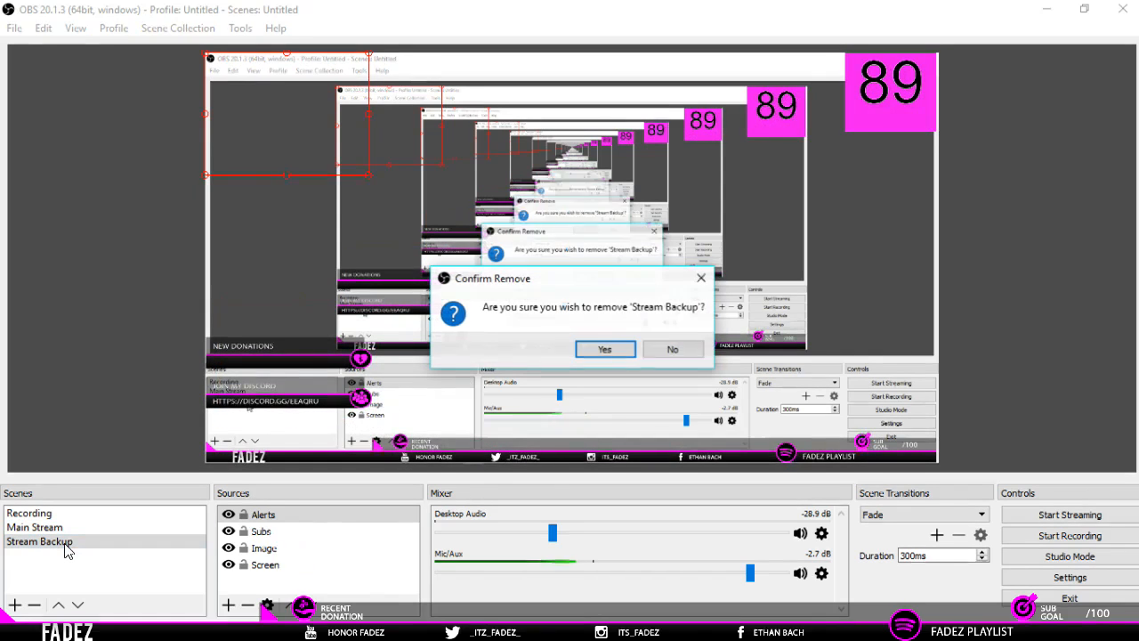
{"action": "key", "text": "Return"}
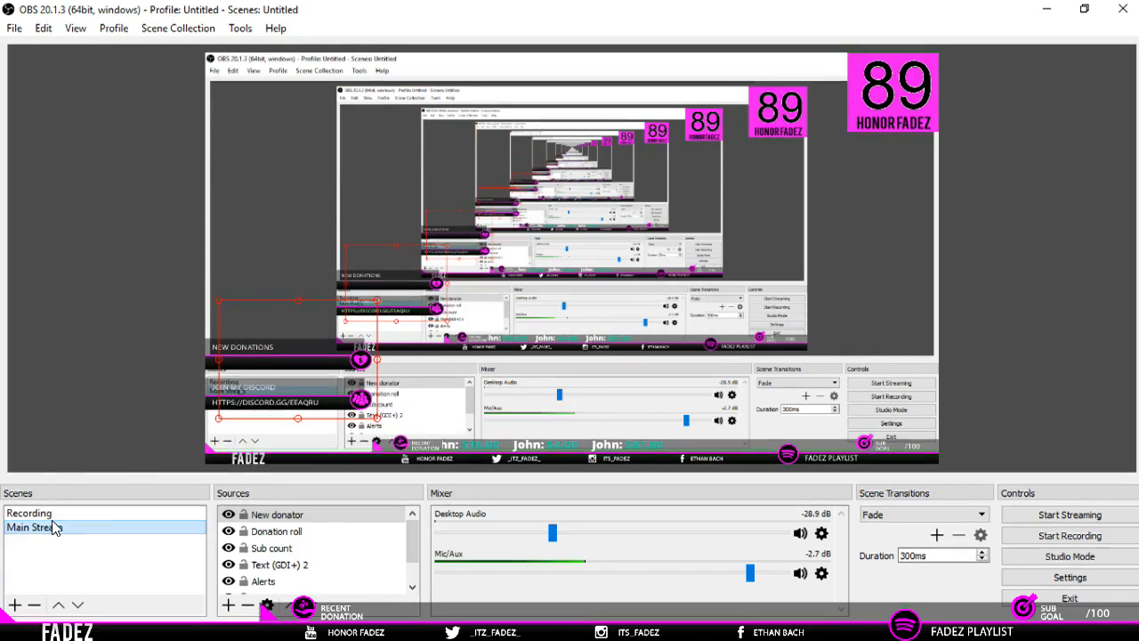
Duplicate the Main Stream scene under the name Main Stream 2.
{"action": "right_click", "coordinate": [54, 527]}
{"action": "left_click", "coordinate": [96, 371]}
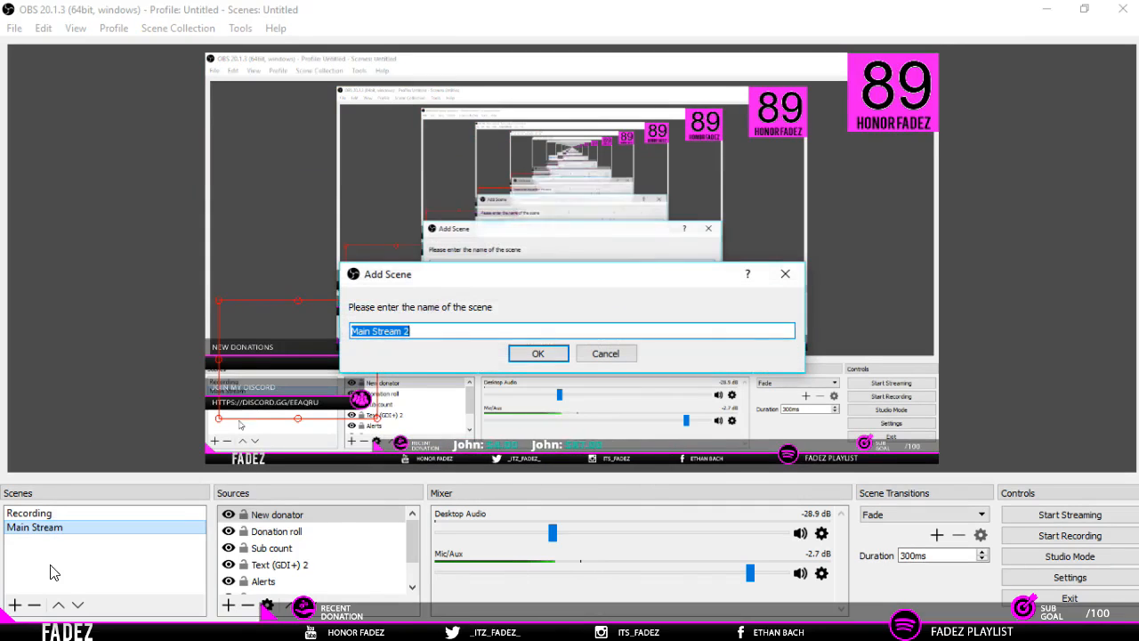
{"action": "left_click", "coordinate": [538, 353]}
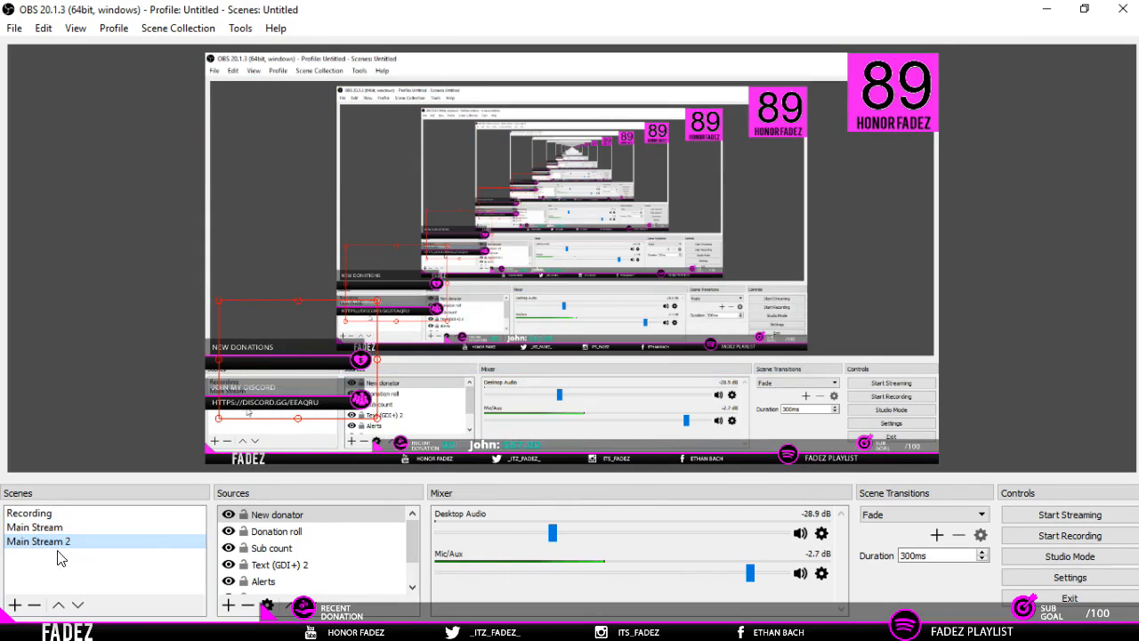
Rename the Recording scene to Test.
{"action": "left_click", "coordinate": [36, 513]}
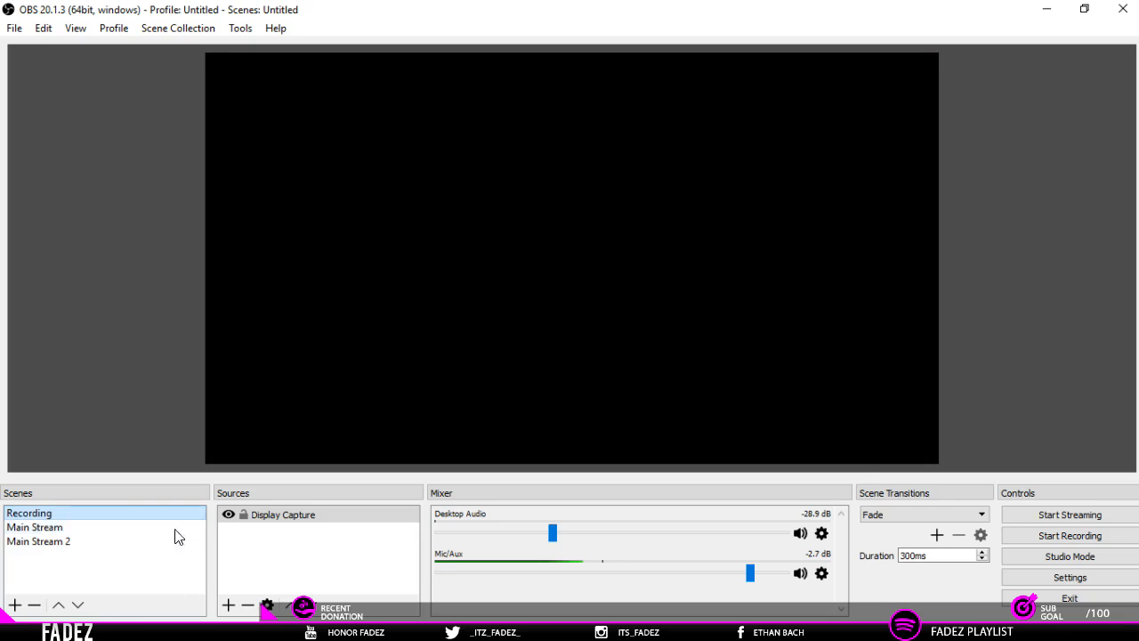
{"action": "right_click", "coordinate": [43, 516]}
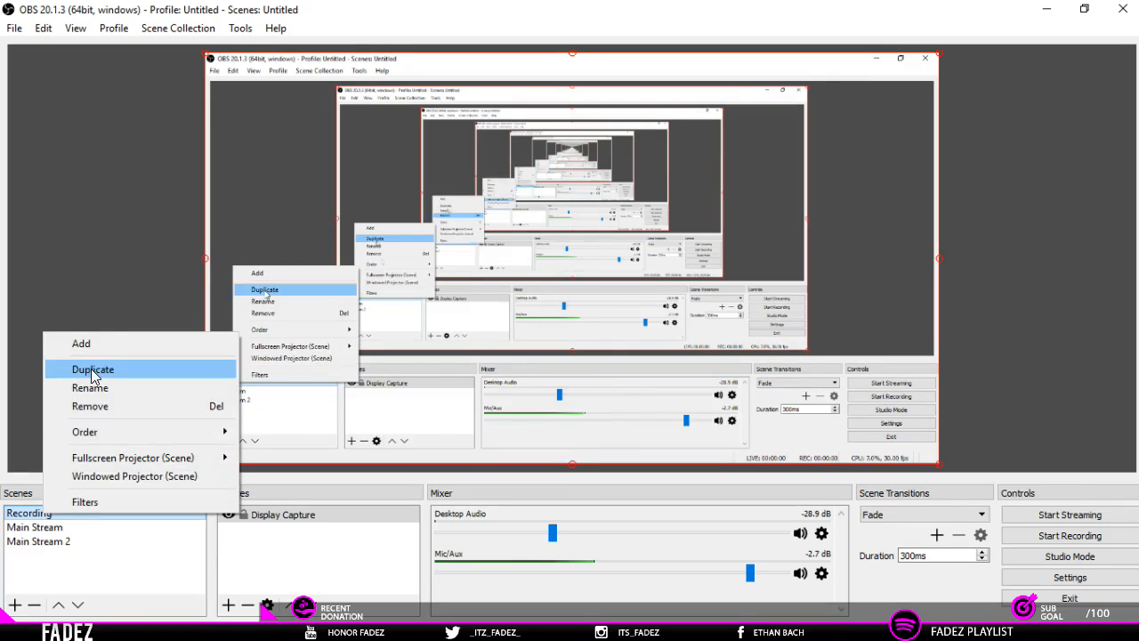
{"action": "left_click", "coordinate": [89, 315]}
{"action": "key", "text": "BackSpace"}
{"action": "key", "text": "BackSpace"}
{"action": "key", "text": "BackSpace"}
{"action": "key", "text": "BackSpace"}
{"action": "key", "text": "BackSpace"}
{"action": "key", "text": "BackSpace"}
{"action": "key", "text": "BackSpace"}
{"action": "key", "text": "BackSpace"}
{"action": "key", "text": "BackSpace"}
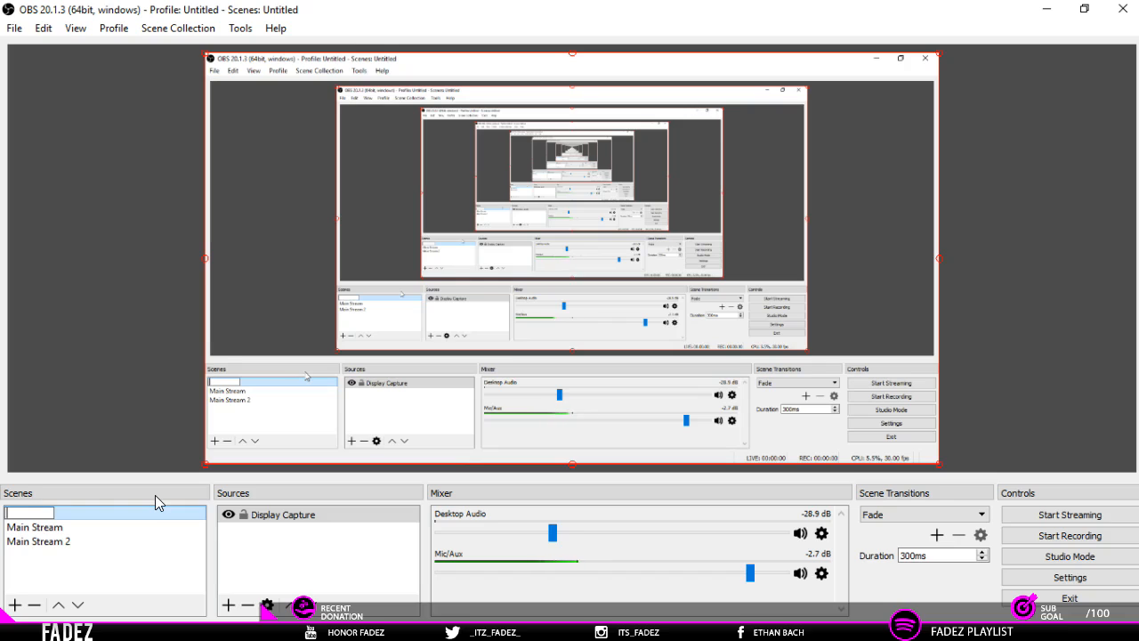
{"action": "type", "text": "Test"}
{"action": "key", "text": "Return"}
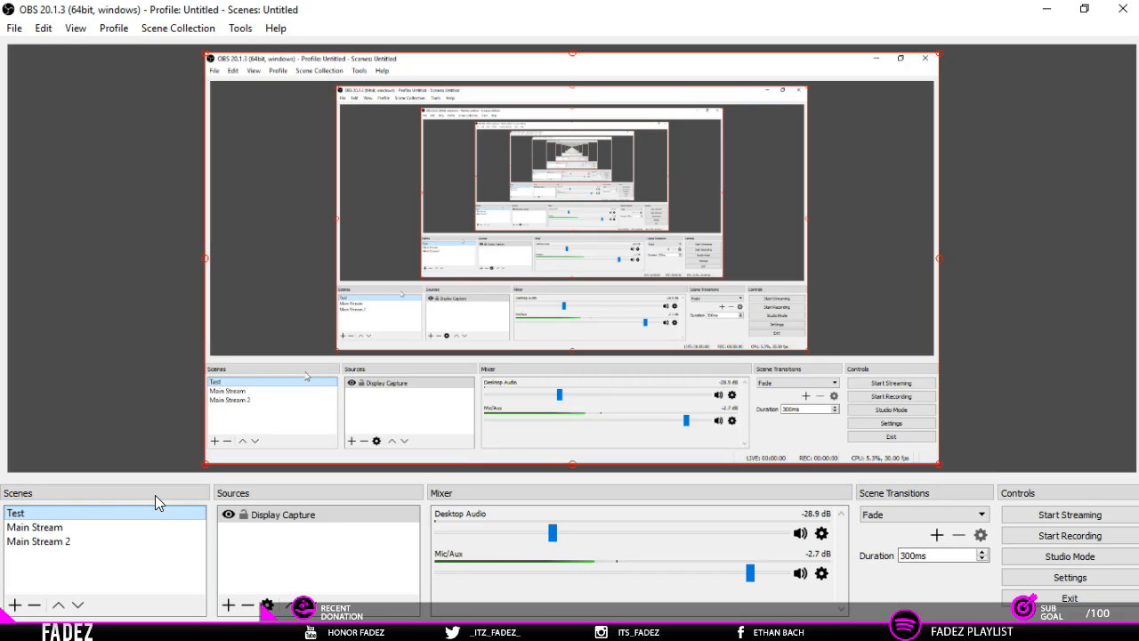
Remove the Display Capture source from the Test scene.
{"action": "left_click", "coordinate": [272, 517]}
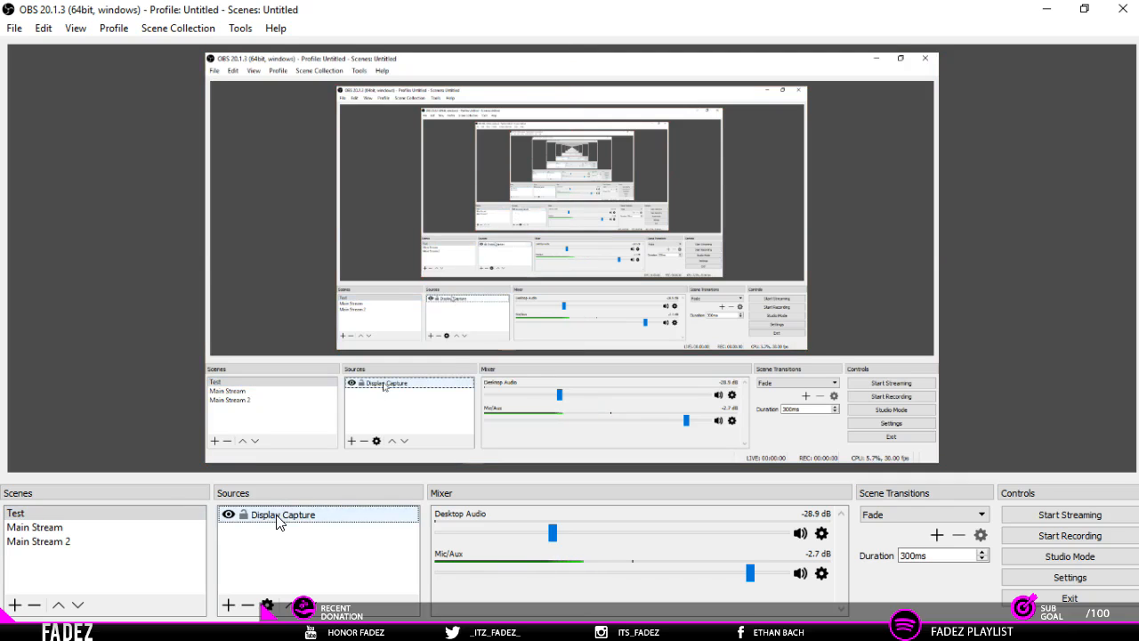
{"action": "right_click", "coordinate": [276, 521]}
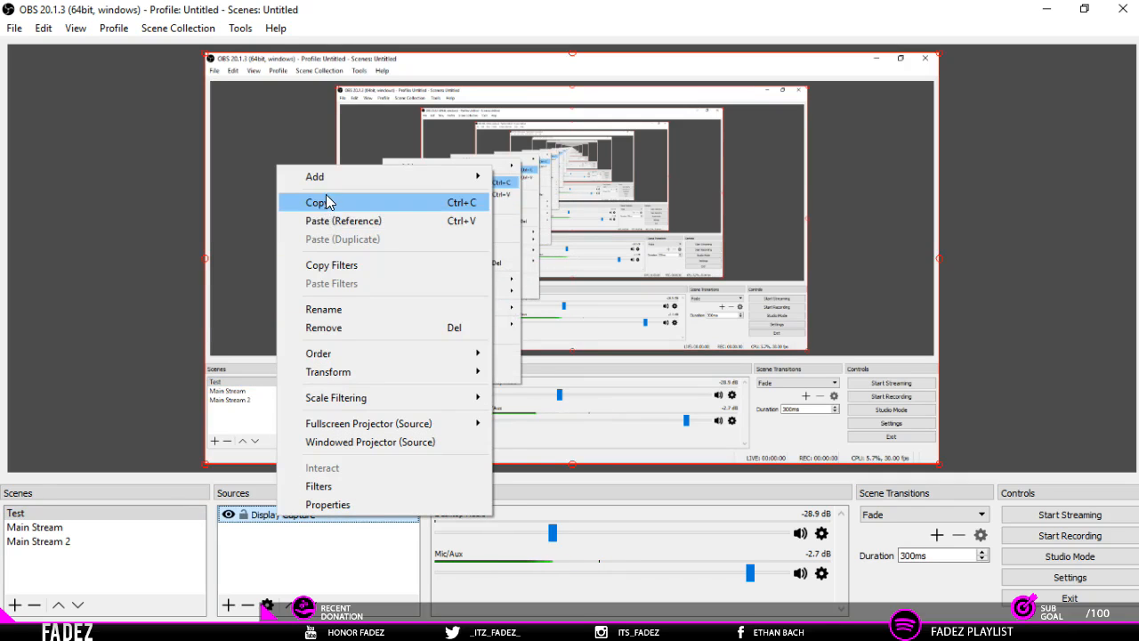
{"action": "left_click", "coordinate": [328, 328]}
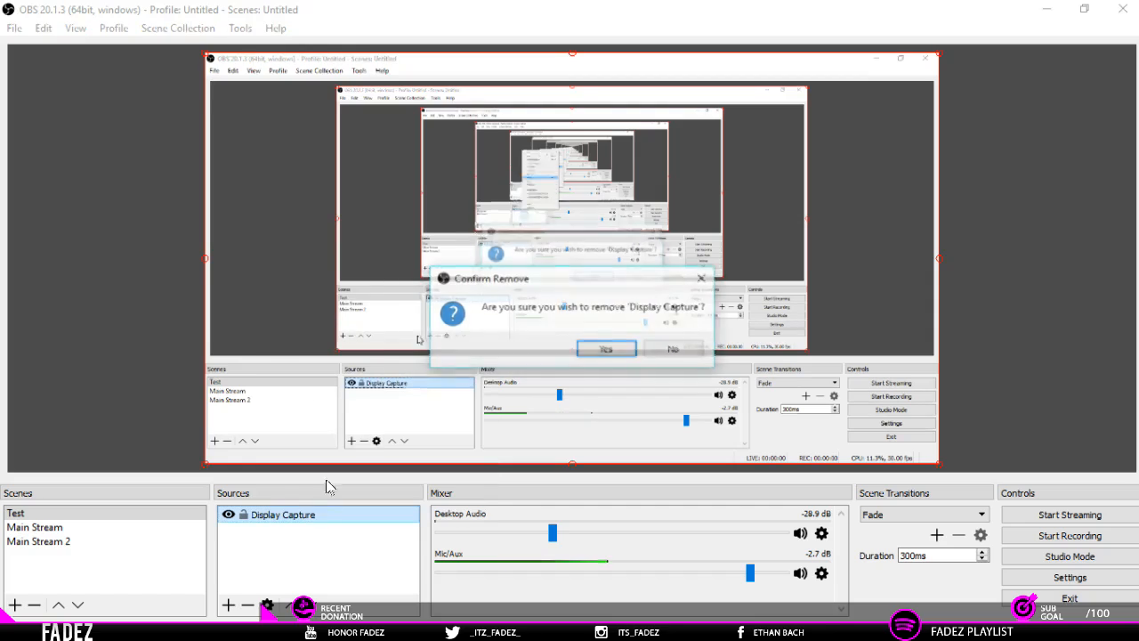
{"action": "left_click", "coordinate": [609, 349]}
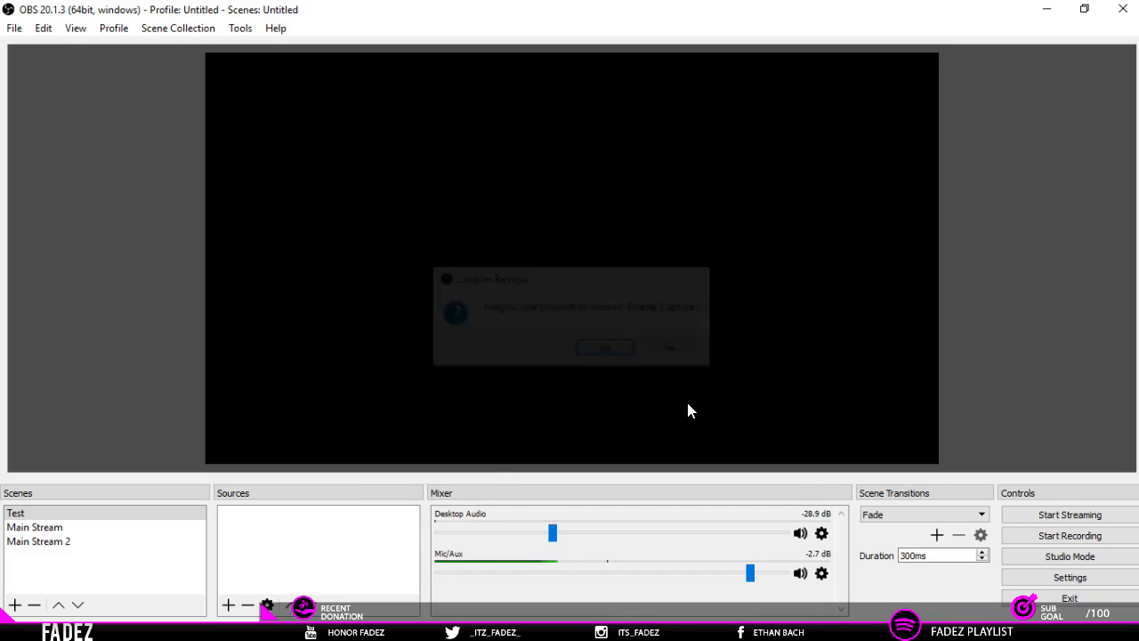
{"action": "right_click", "coordinate": [289, 546]}
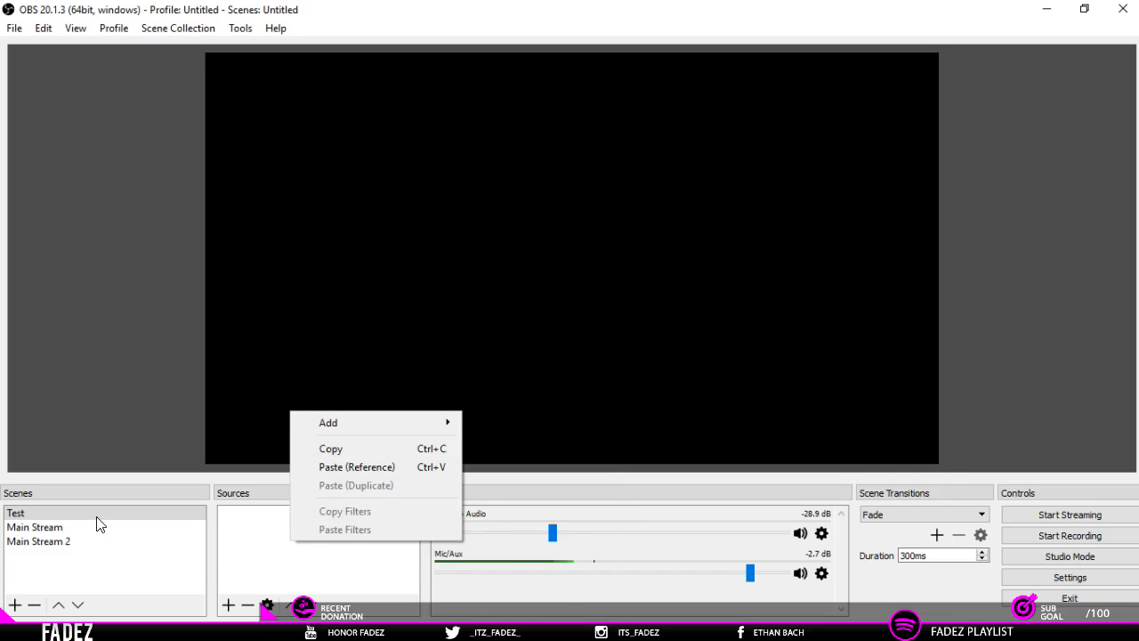
{"action": "left_click", "coordinate": [126, 578]}
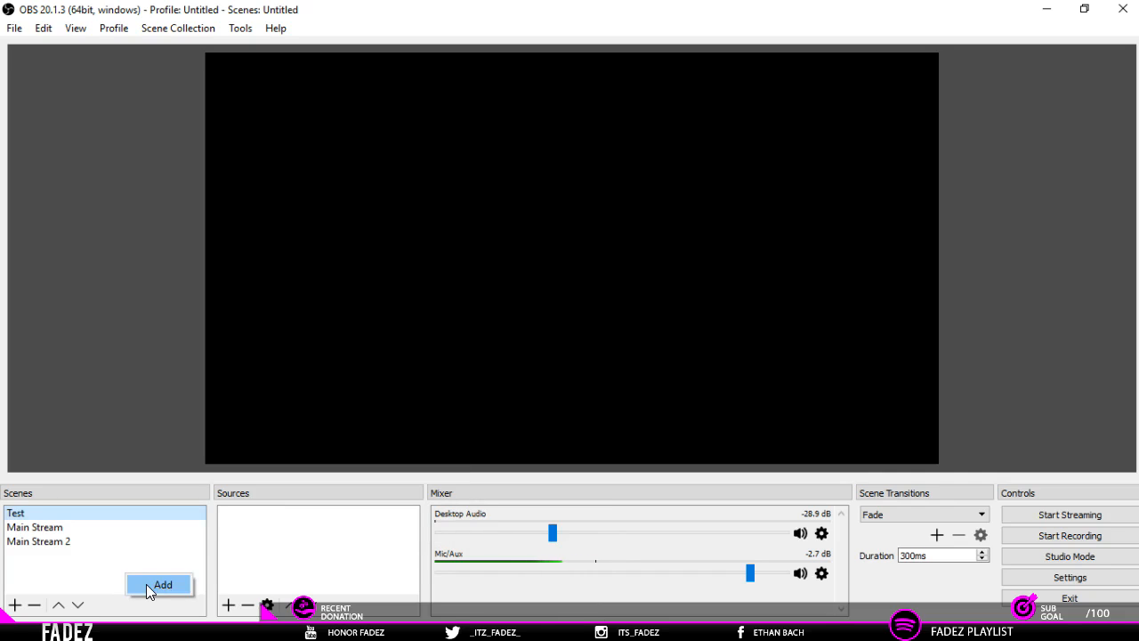
{"action": "left_click", "coordinate": [148, 584]}
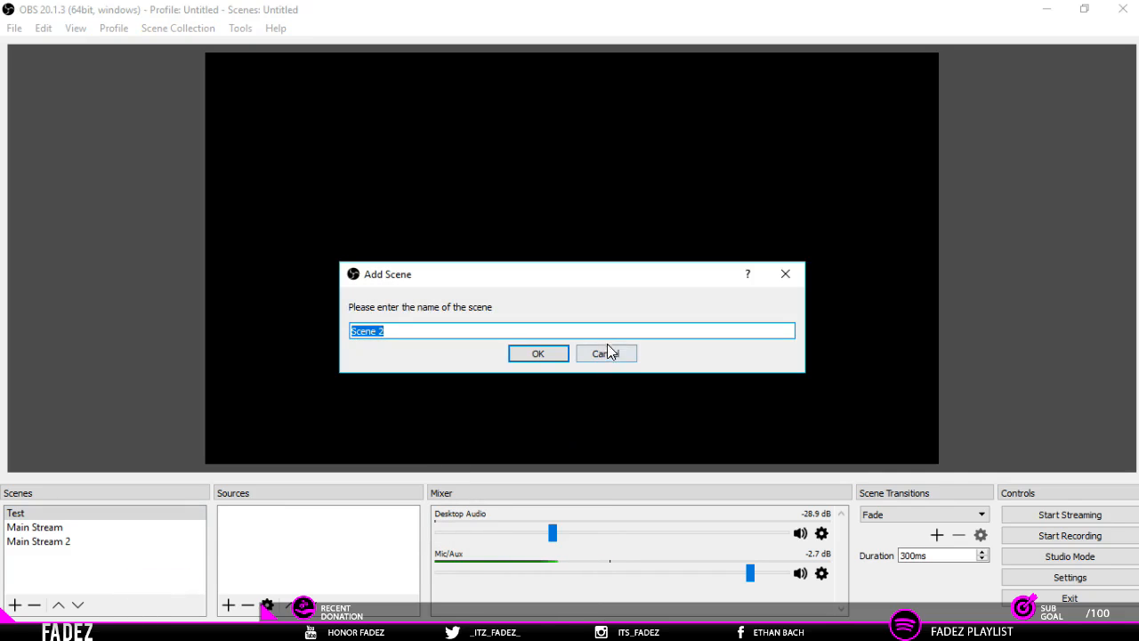
{"action": "mouse_move", "coordinate": [607, 352]}
{"action": "left_mouse_down"}
{"action": "mouse_move", "coordinate": [329, 488]}
{"action": "mouse_move", "coordinate": [591, 386]}
{"action": "mouse_move", "coordinate": [601, 367]}
{"action": "left_mouse_up"}
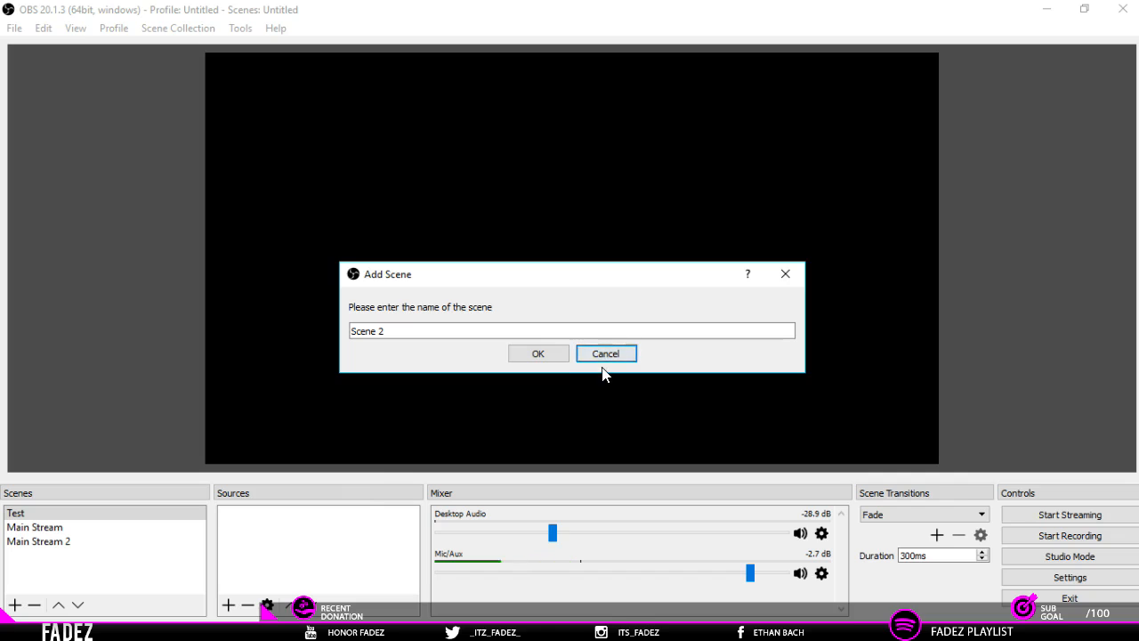
{"action": "left_click", "coordinate": [603, 356]}
{"action": "right_click", "coordinate": [282, 528]}
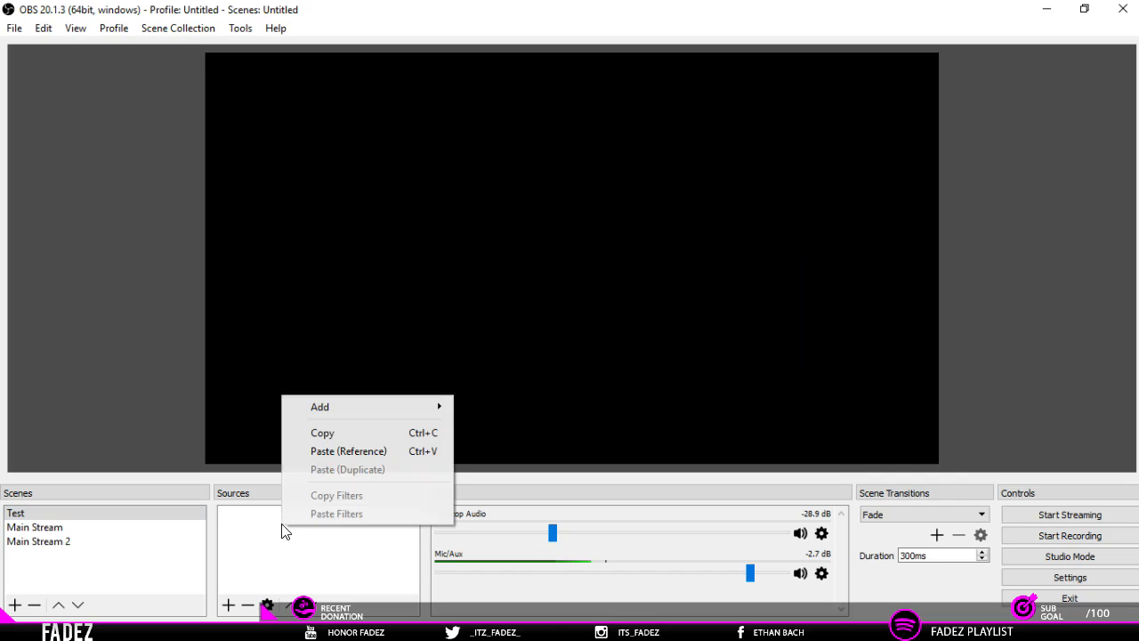
{"action": "mouse_move", "coordinate": [319, 409]}
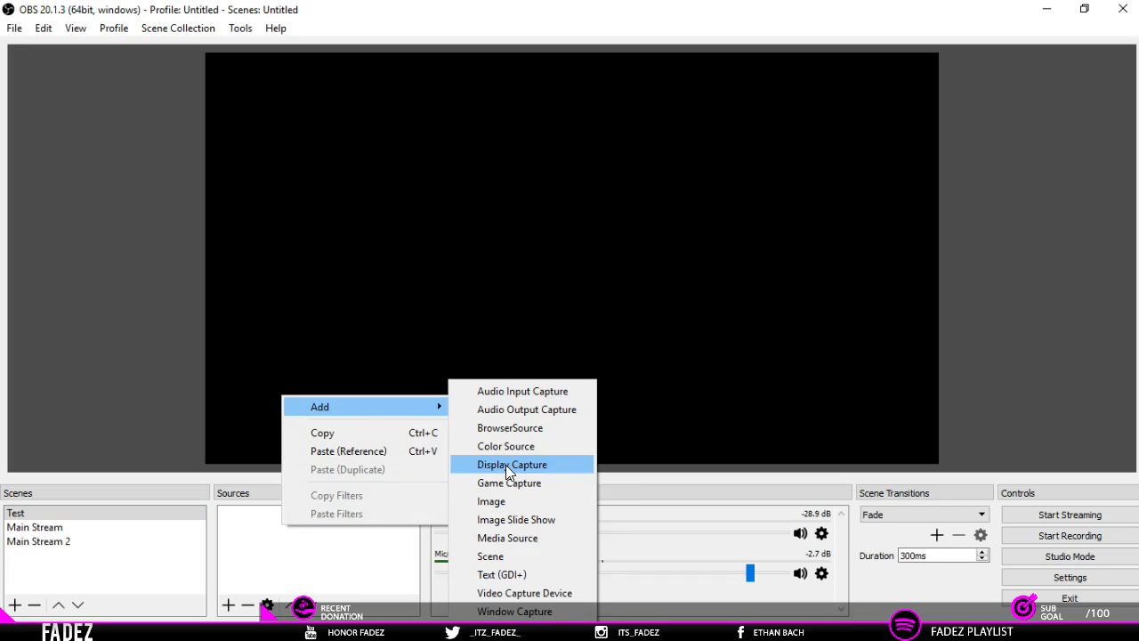
{"action": "left_click", "coordinate": [505, 465]}
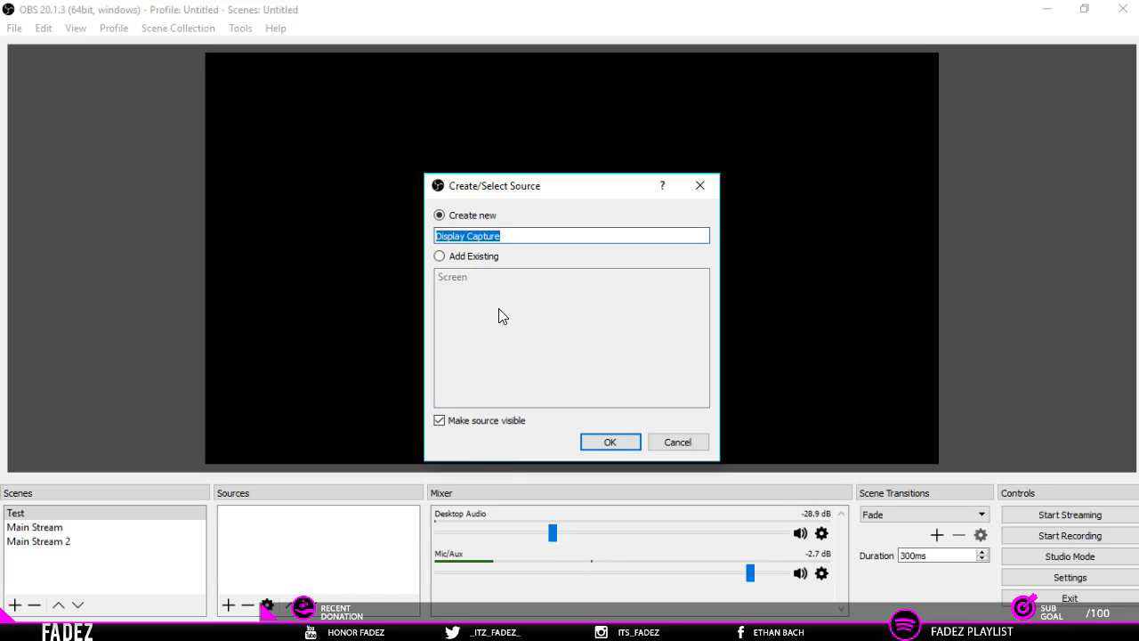
{"action": "left_click", "coordinate": [679, 442]}
Add a Game Capture source that captures any fullscreen application to the Test scene, and remove it again.
{"action": "right_click", "coordinate": [287, 550]}
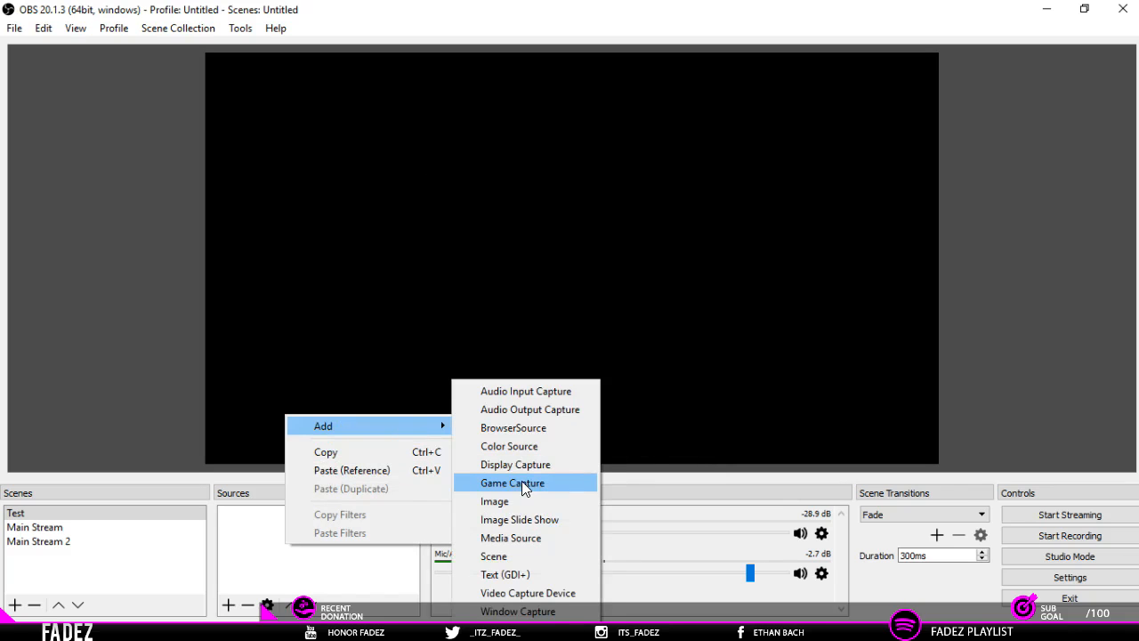
{"action": "left_click", "coordinate": [521, 482]}
{"action": "left_click", "coordinate": [598, 440]}
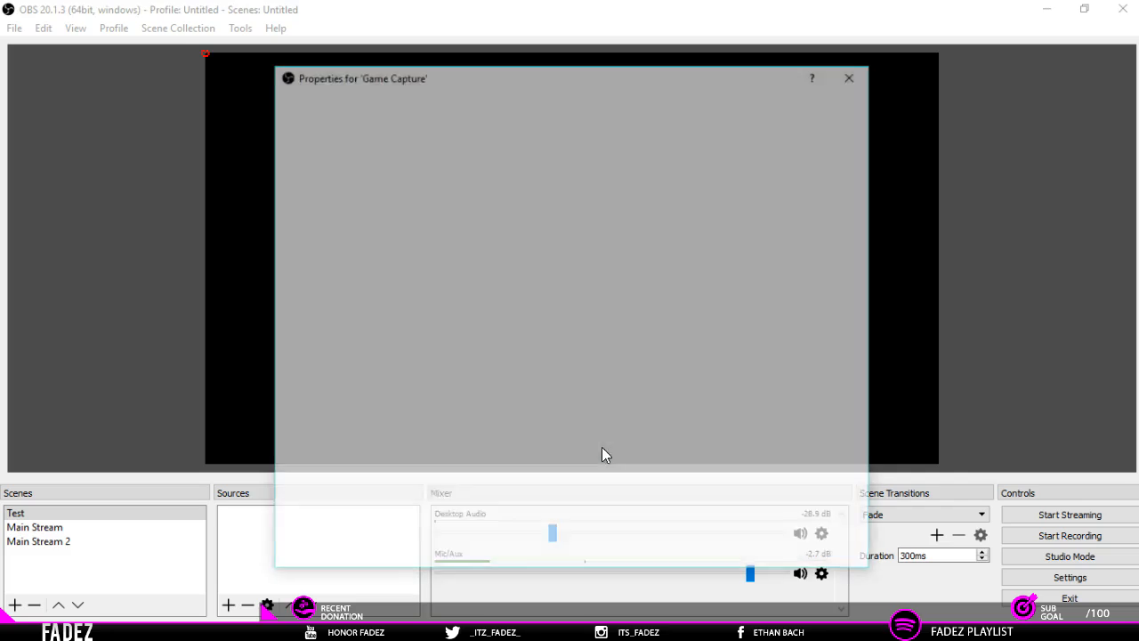
{"action": "left_click", "coordinate": [468, 409]}
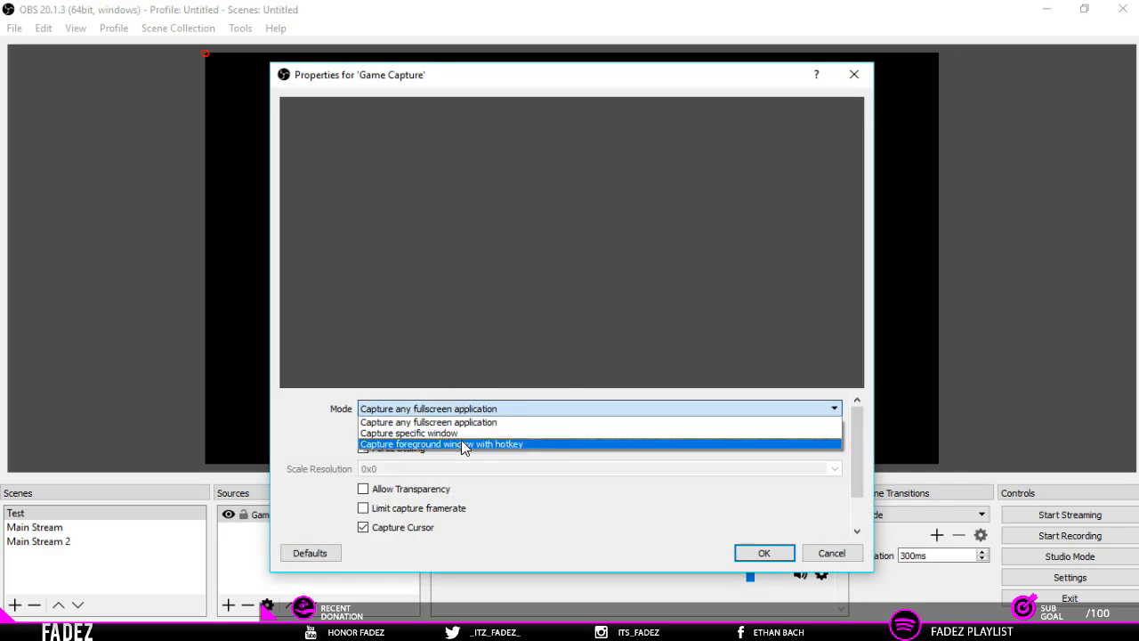
{"action": "left_click", "coordinate": [565, 408]}
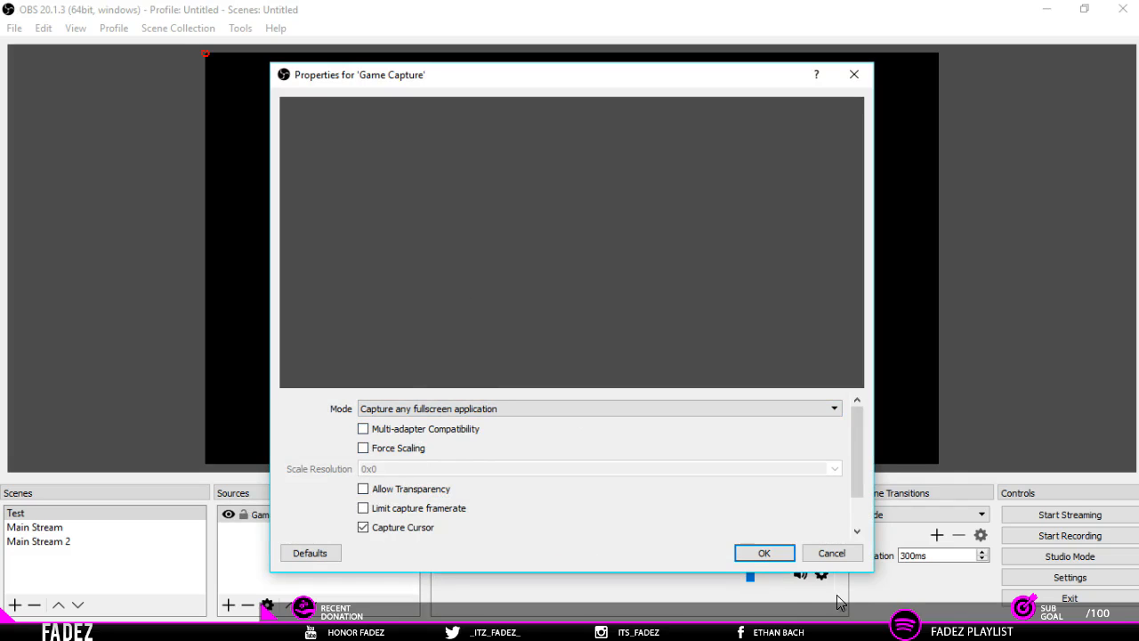
{"action": "left_click", "coordinate": [763, 553]}
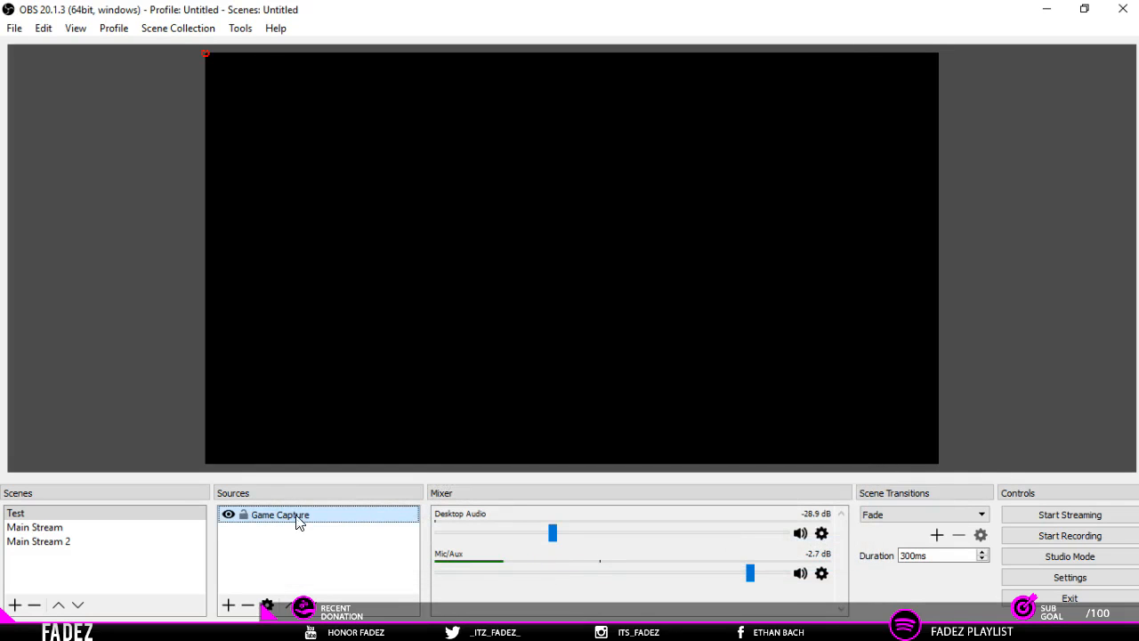
{"action": "key", "text": "Delete"}
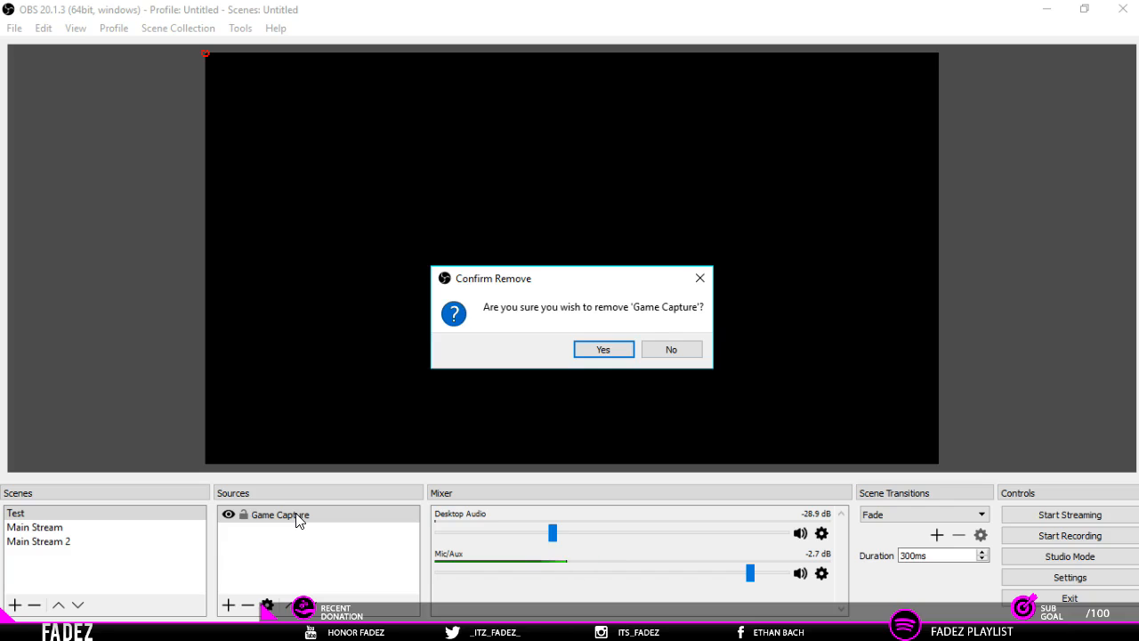
{"action": "key", "text": "Return"}
Add a new display capture source named Screen to the Test scene, capturing Display 0 with the cursor, and lock it.
{"action": "right_click", "coordinate": [296, 519]}
{"action": "mouse_move", "coordinate": [376, 394]}
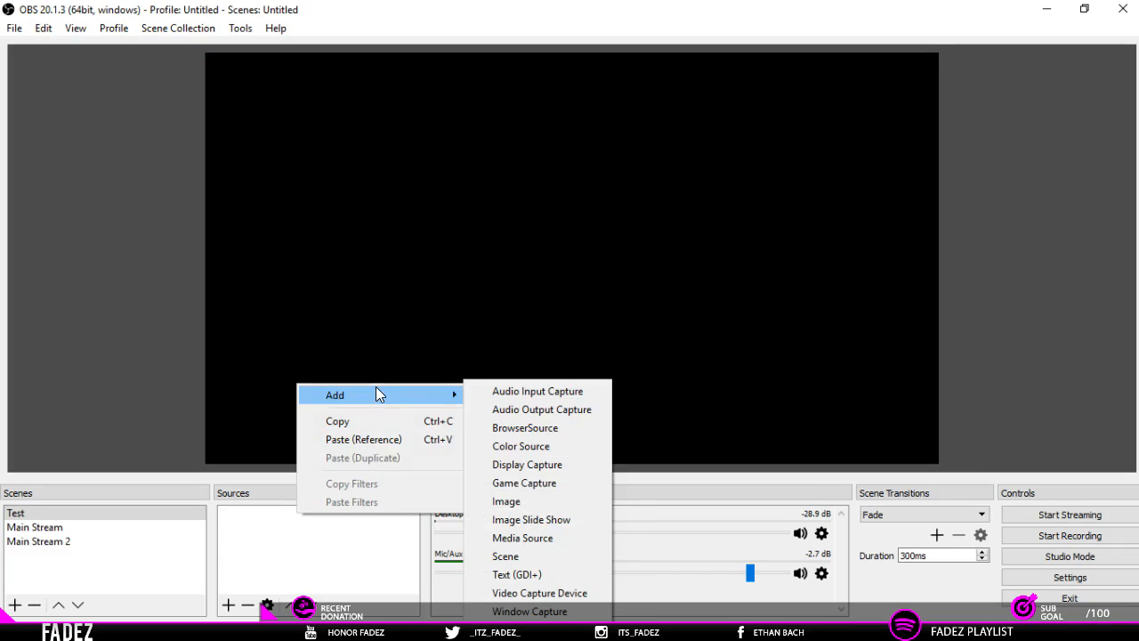
{"action": "left_click", "coordinate": [510, 462]}
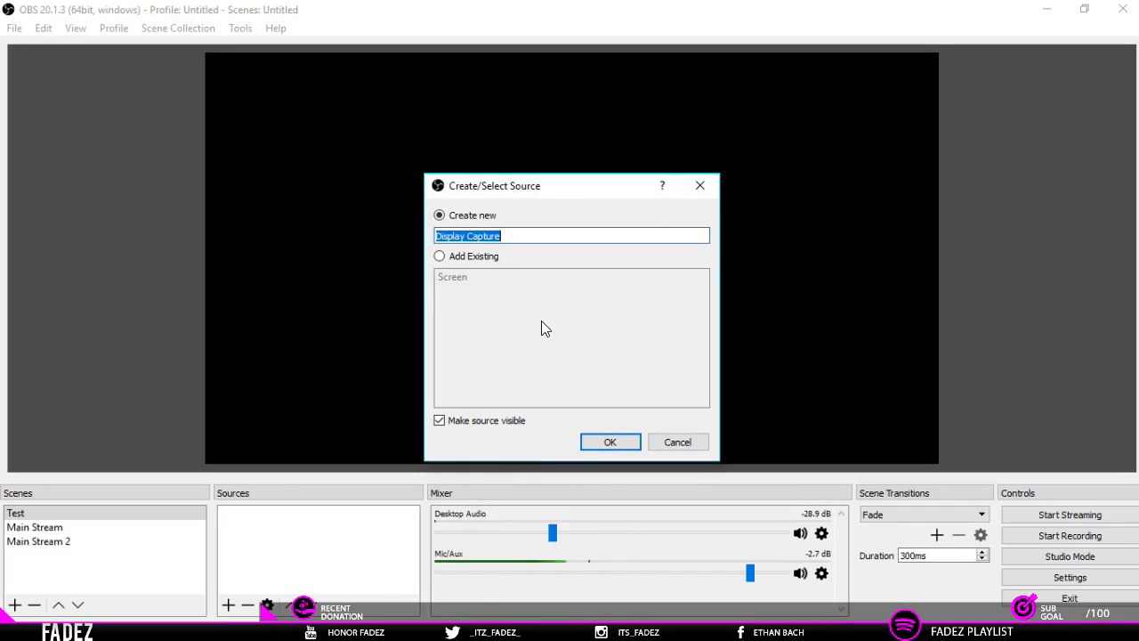
{"action": "type", "text": "Scrr"}
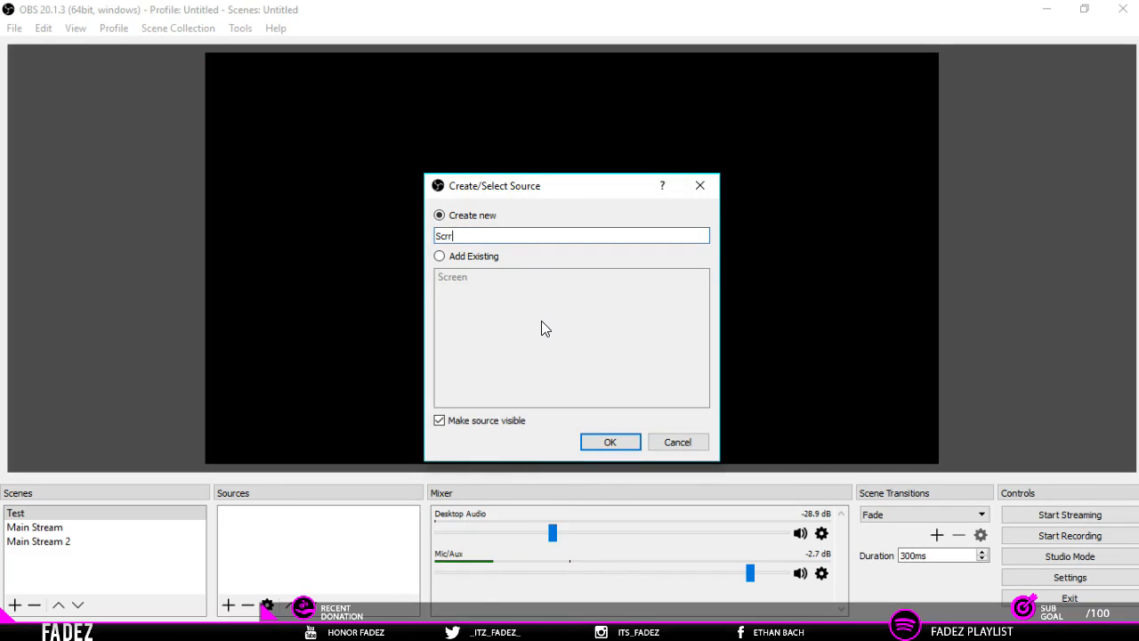
{"action": "type", "text": "een"}
{"action": "key", "text": "Return"}
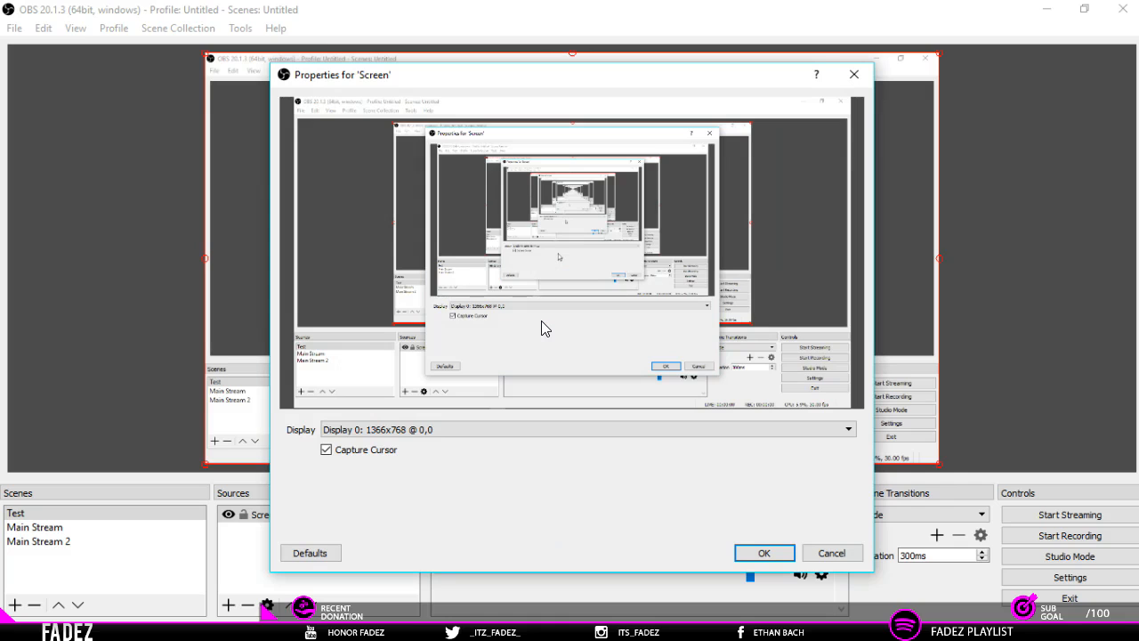
{"action": "left_click", "coordinate": [764, 553]}
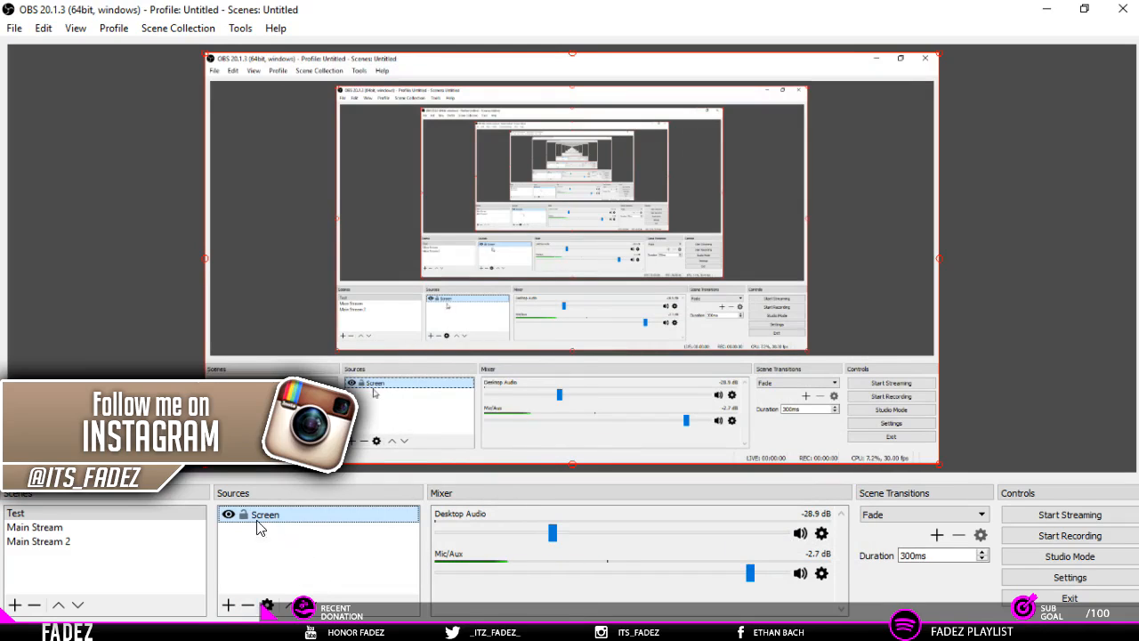
{"action": "left_click", "coordinate": [245, 516]}
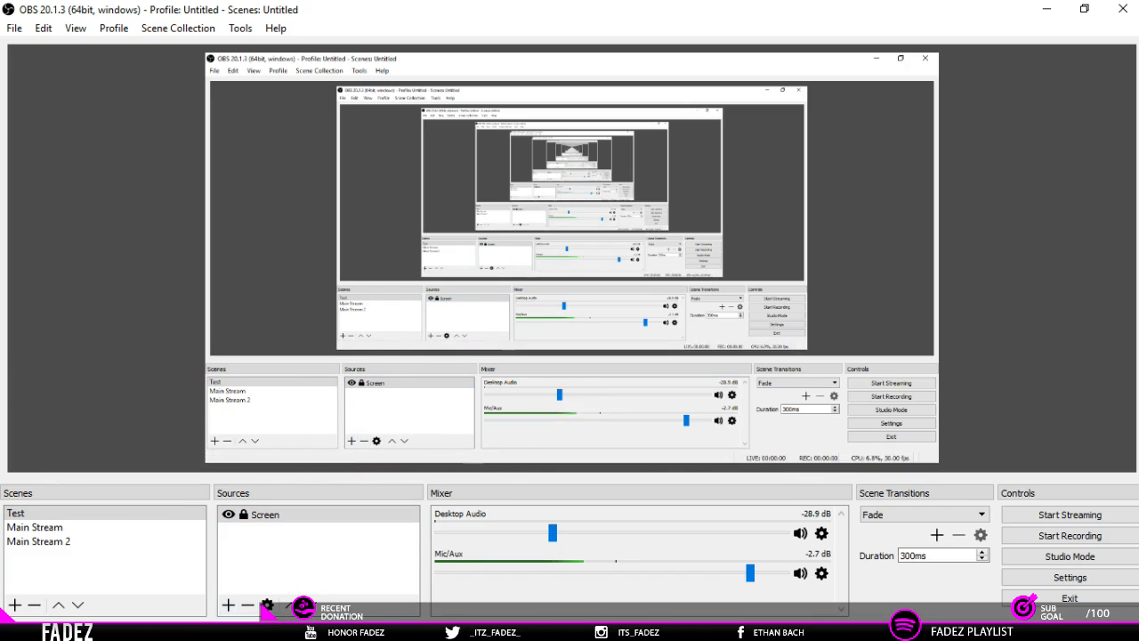
Switch to Chrome and examine the CLR Browser Source Plugin page's 32bit and 64bit download links and extraction folders.
{"action": "mouse_move", "coordinate": [234, 623]}
{"action": "left_click", "coordinate": [236, 494]}
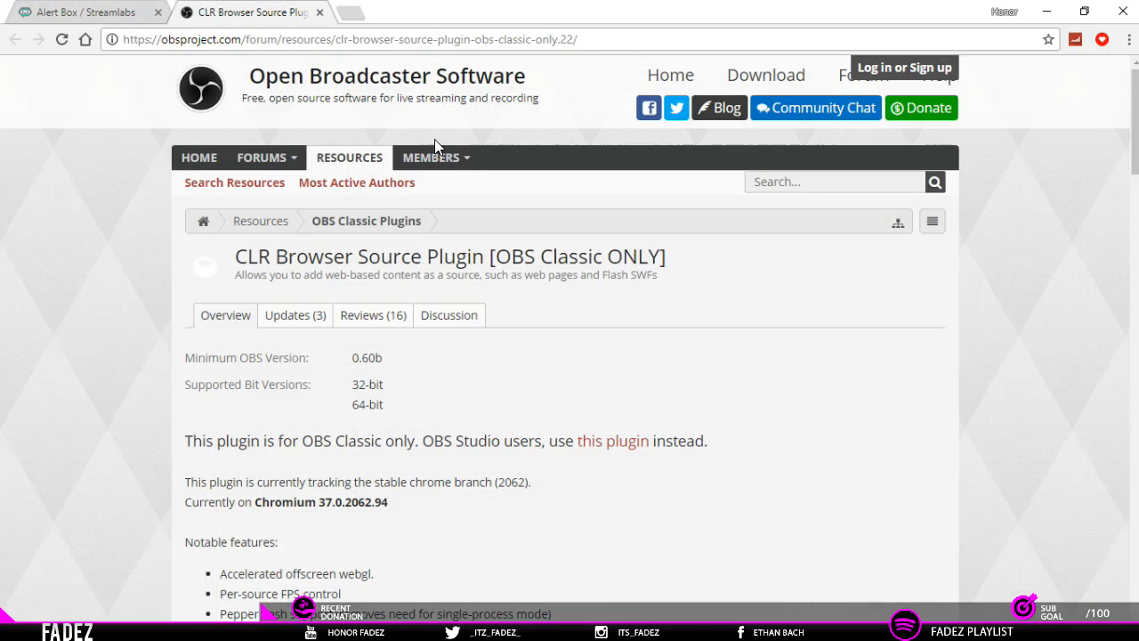
{"action": "mouse_move", "coordinate": [608, 34]}
{"action": "left_mouse_down"}
{"action": "mouse_move", "coordinate": [124, 15]}
{"action": "mouse_move", "coordinate": [518, 60]}
{"action": "mouse_move", "coordinate": [64, 47]}
{"action": "mouse_move", "coordinate": [607, 51]}
{"action": "left_mouse_up"}
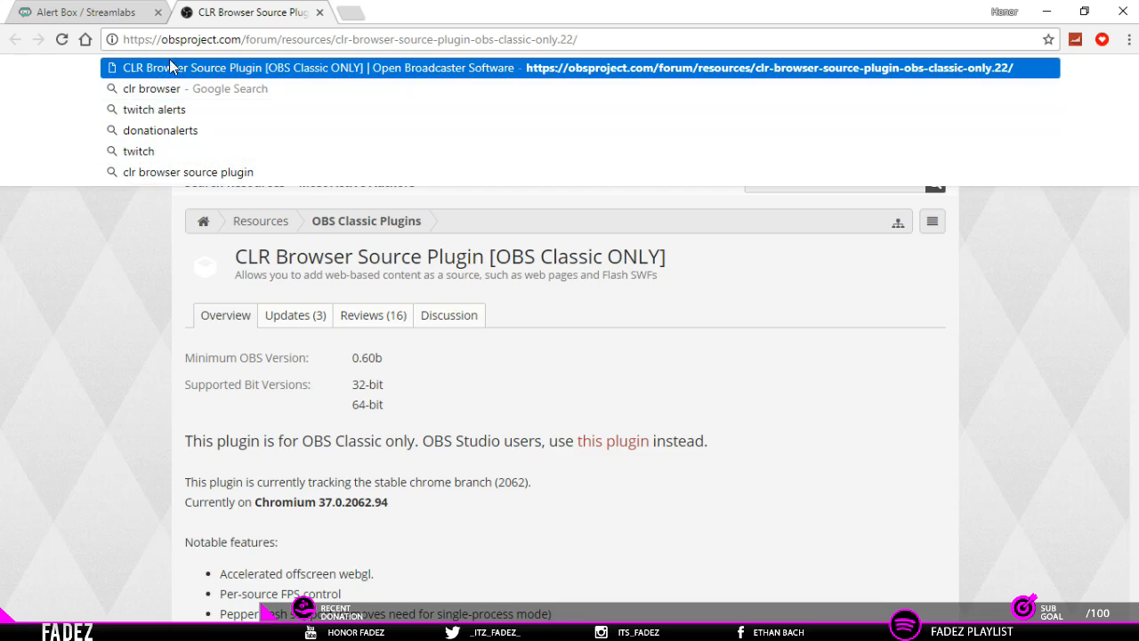
{"action": "left_click", "coordinate": [127, 208]}
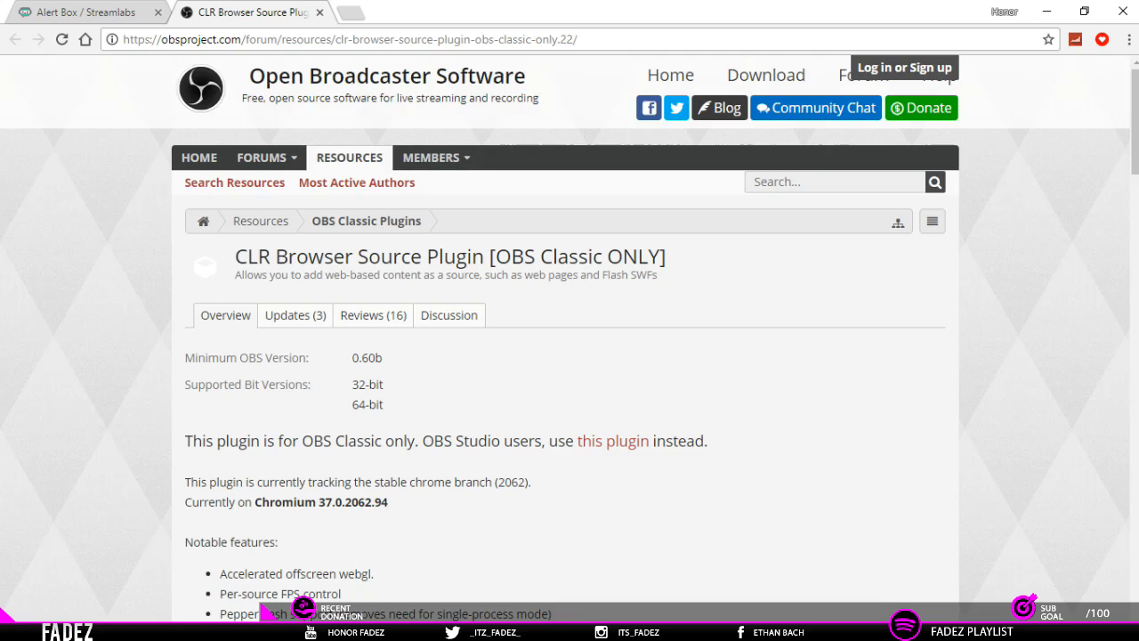
{"action": "scroll", "coordinate": [541, 334], "scroll_direction": "down", "scroll_amount": 5}
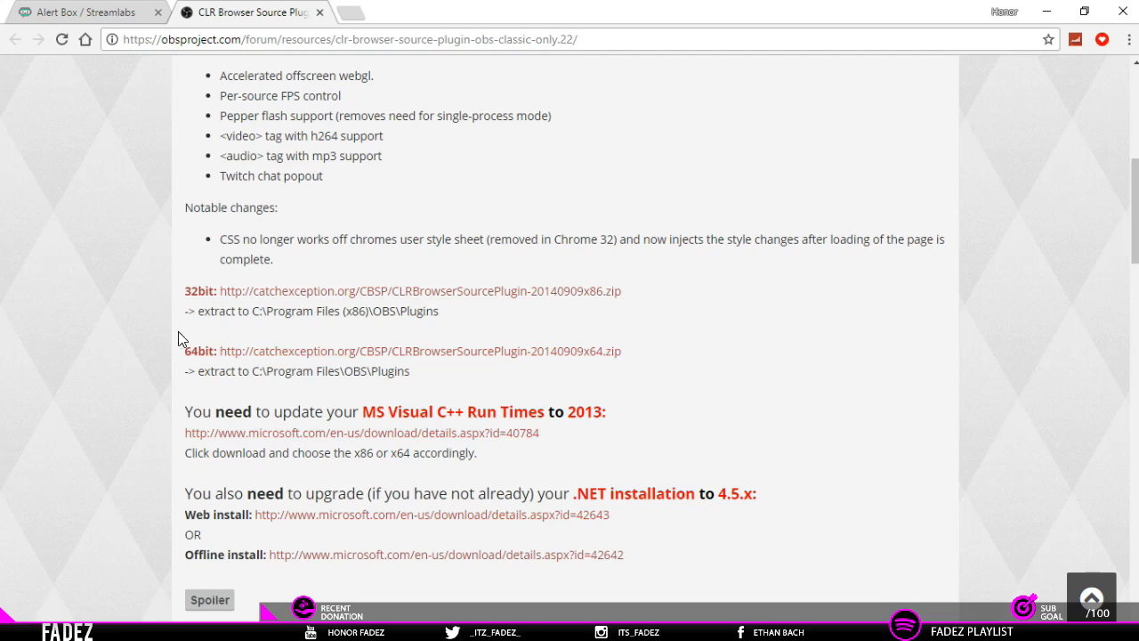
{"action": "left_click_drag", "start_coordinate": [788, 383], "coordinate": [5, 373]}
{"action": "left_click", "coordinate": [29, 372]}
Open the CLRBrowserSourcePlugin-20140909x64.zip archive from the desktop and show the contents of its CLRHostPlugin folder.
{"action": "left_click", "coordinate": [1045, 13]}
{"action": "left_click", "coordinate": [1045, 13]}
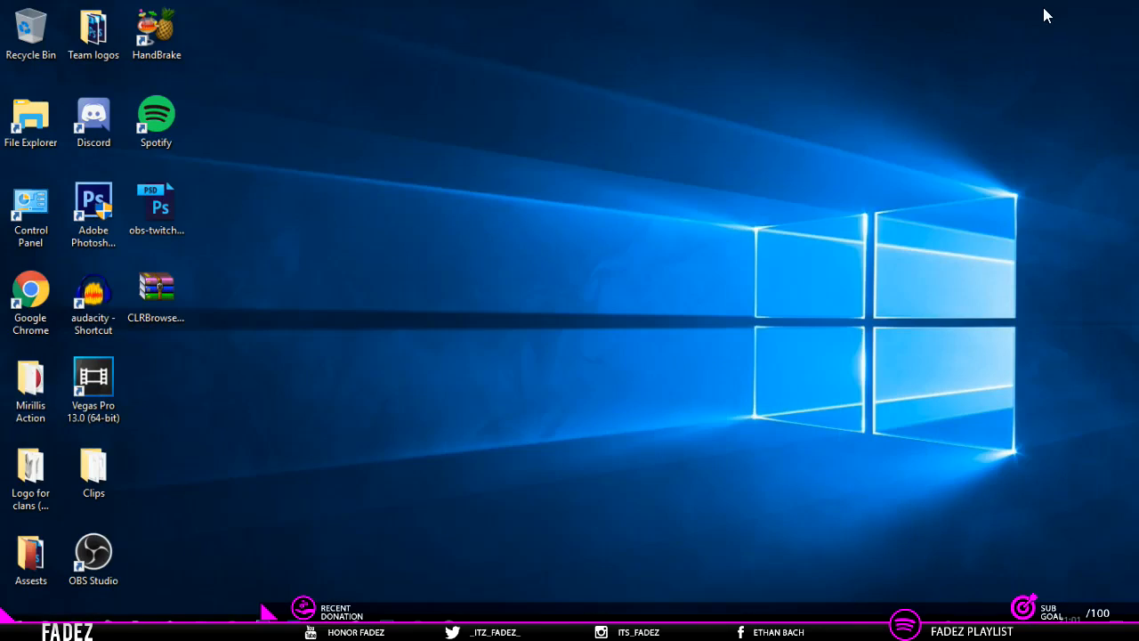
{"action": "double_click", "coordinate": [167, 306]}
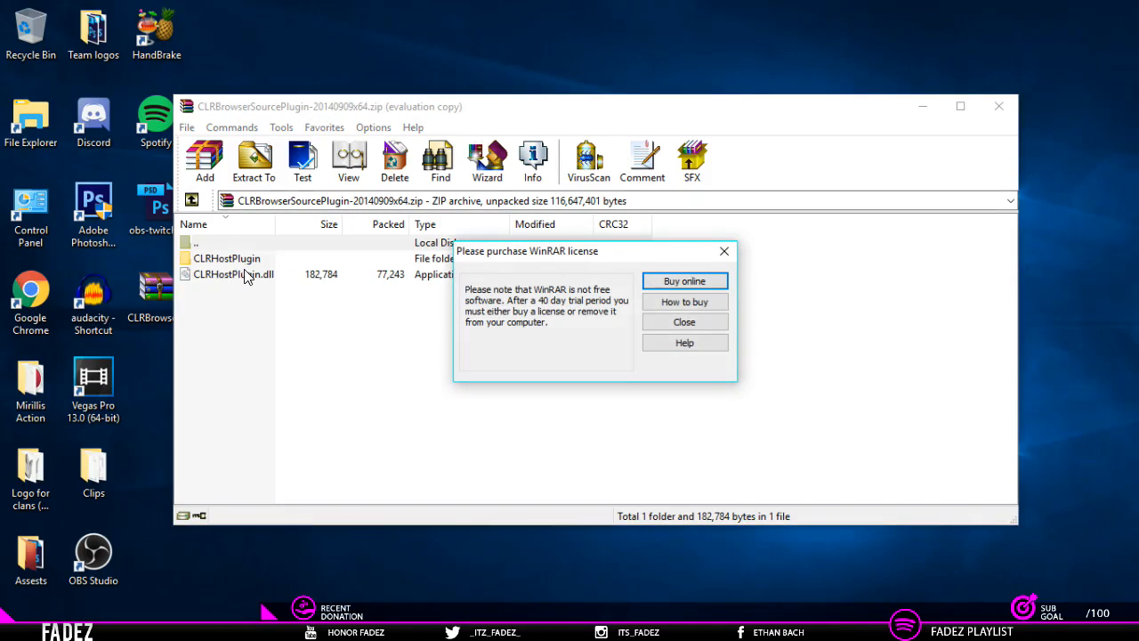
{"action": "left_click", "coordinate": [685, 322]}
{"action": "double_click", "coordinate": [228, 258]}
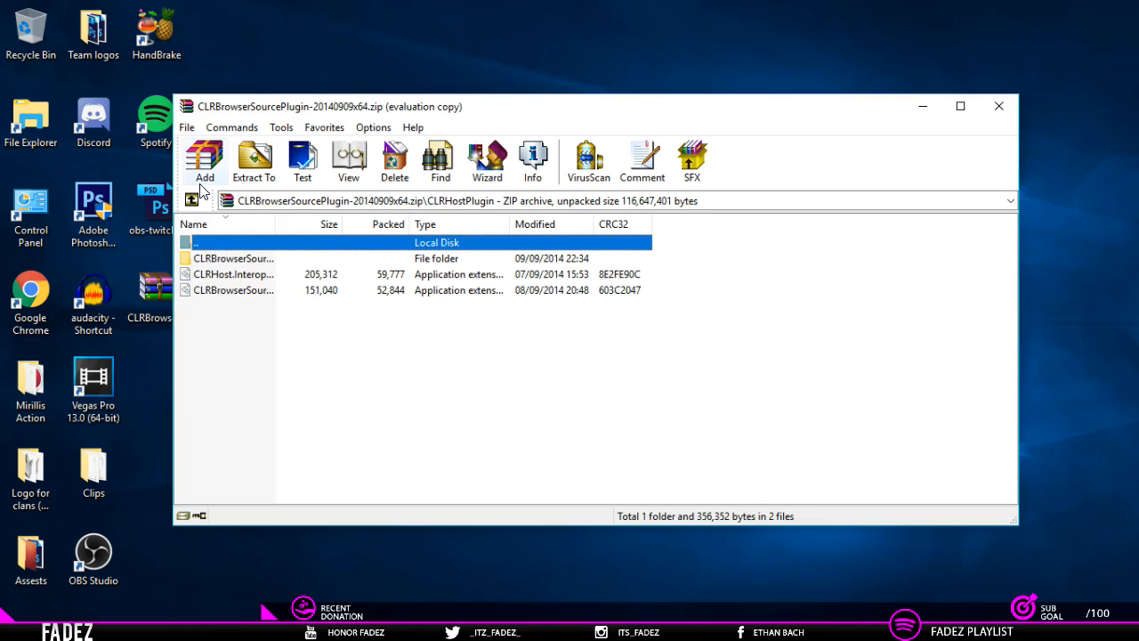
Open the folder C:\Program Files (x86)\obs-studio\obs-plugins\64bit in File Explorer.
{"action": "left_click", "coordinate": [200, 626]}
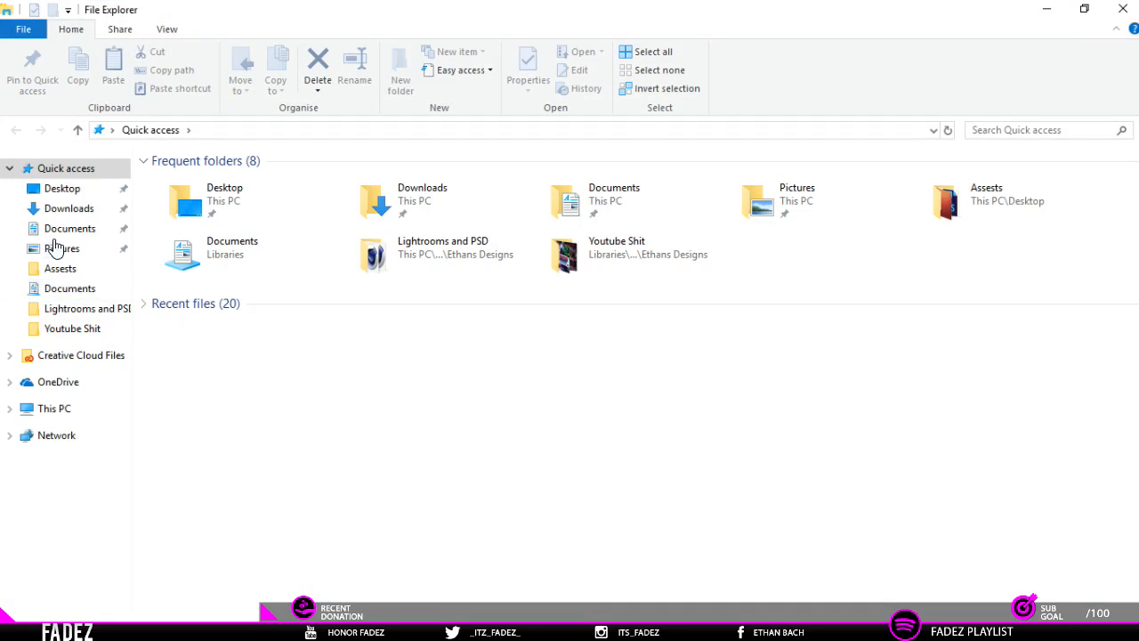
{"action": "left_click", "coordinate": [44, 407]}
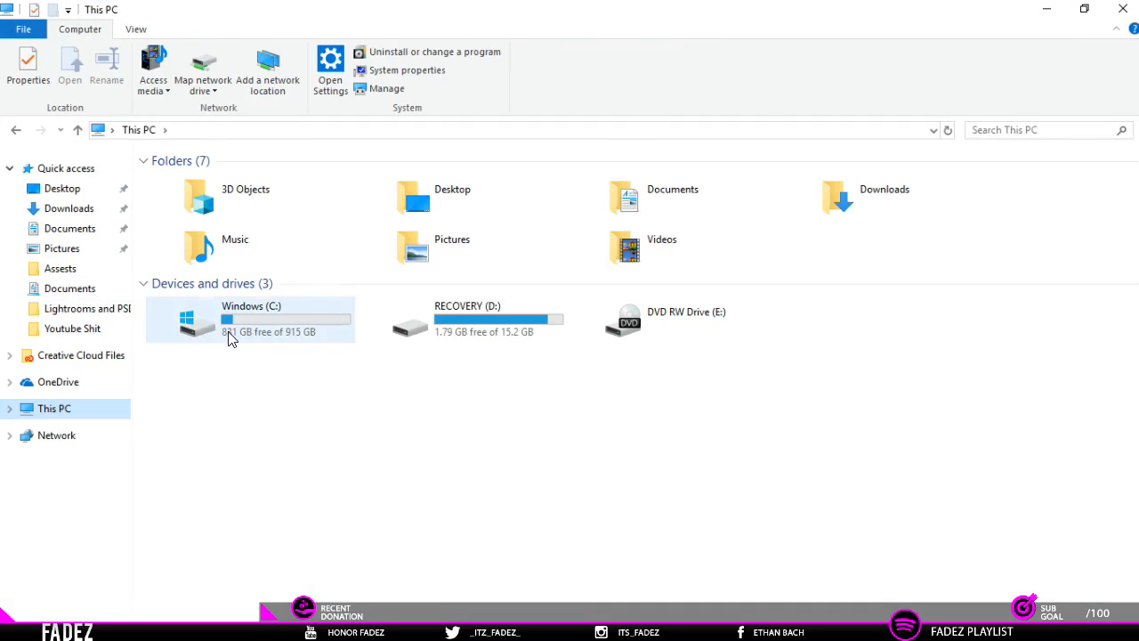
{"action": "double_click", "coordinate": [338, 317]}
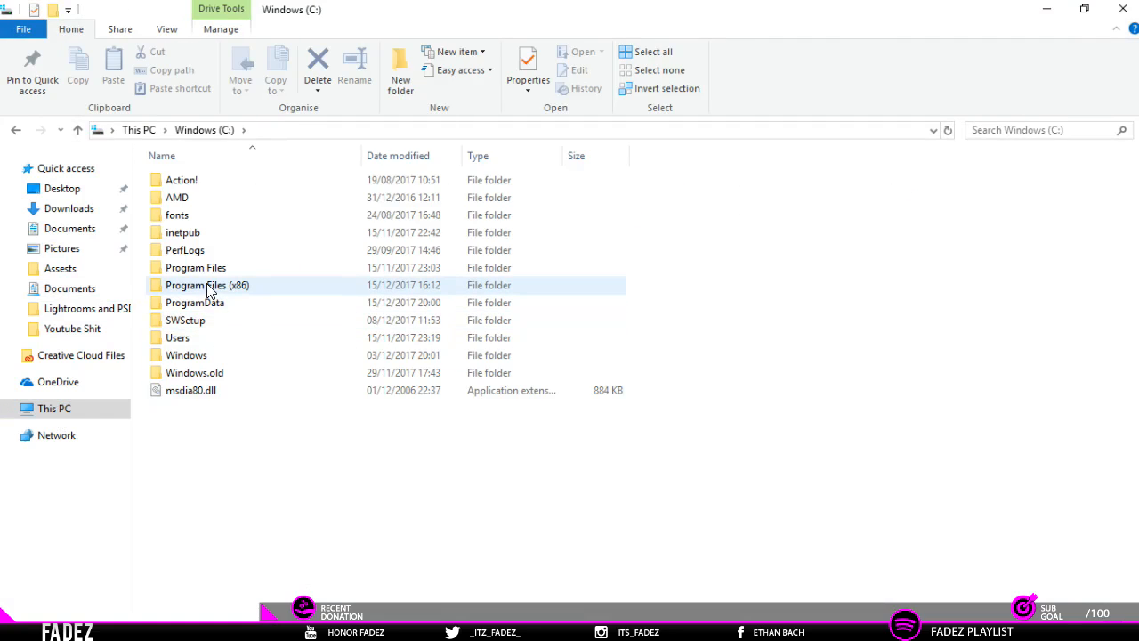
{"action": "double_click", "coordinate": [210, 287]}
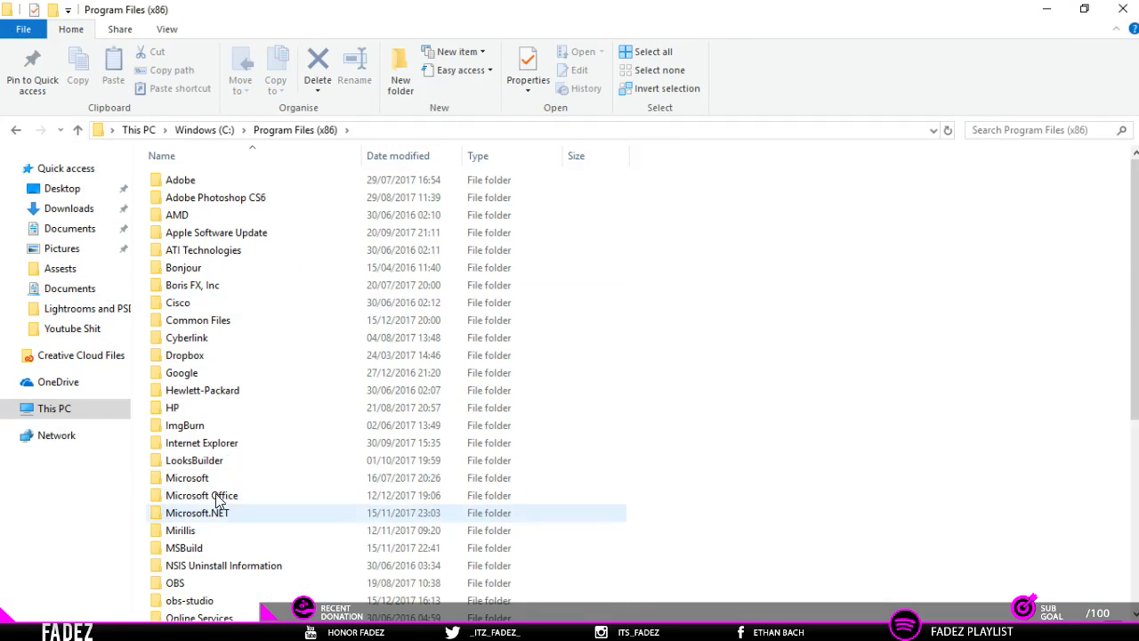
{"action": "double_click", "coordinate": [191, 600]}
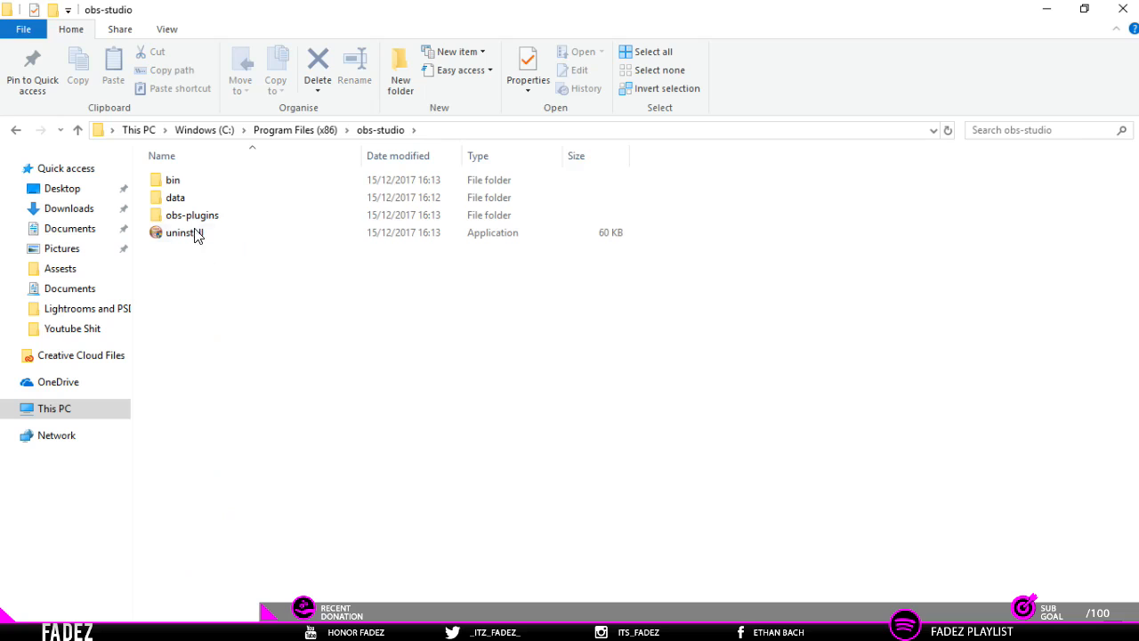
{"action": "double_click", "coordinate": [190, 217]}
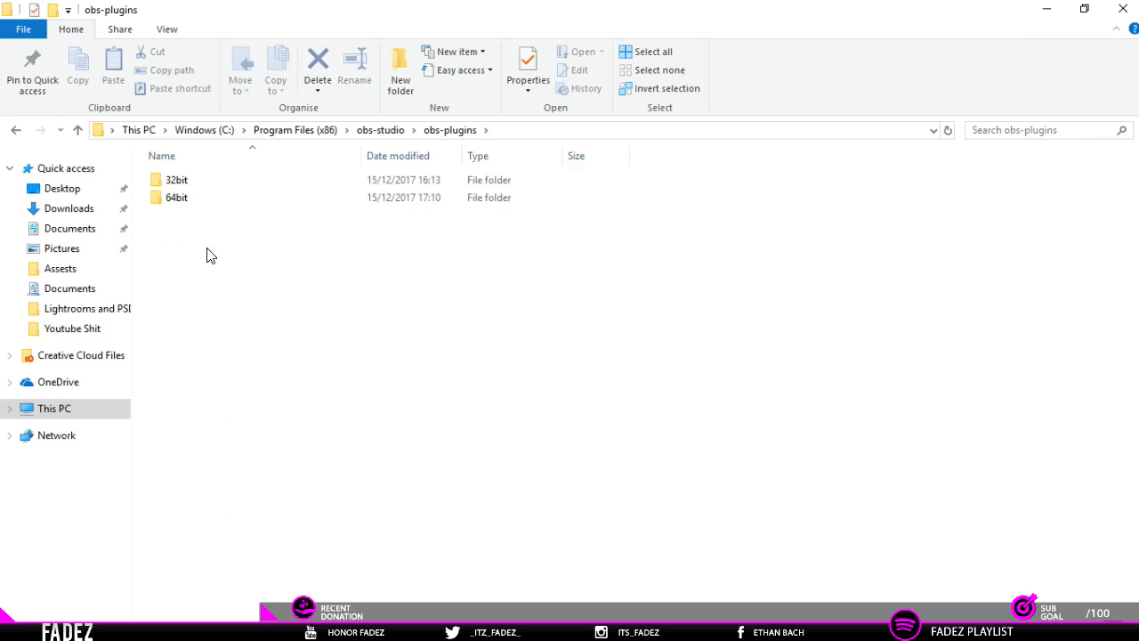
{"action": "double_click", "coordinate": [187, 200]}
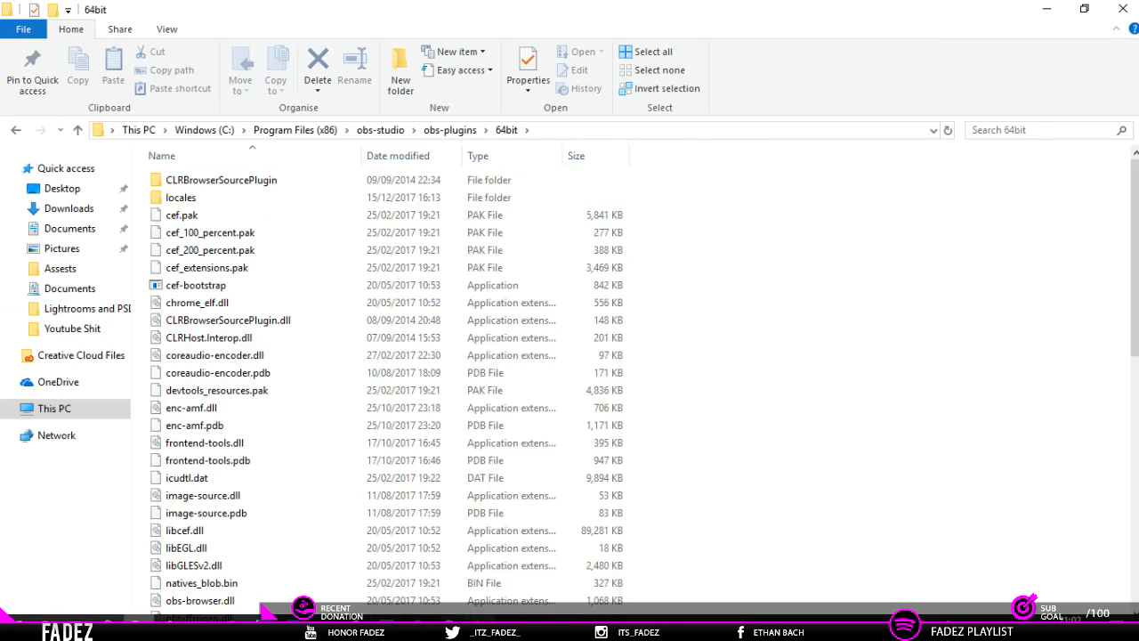
Select the subfolder and both DLL files inside the archive's CLRHostPlugin folder, and close the archive and the 64bit folder window.
{"action": "left_click", "coordinate": [423, 626]}
{"action": "left_click_drag", "start_coordinate": [532, 110], "coordinate": [832, 117]}
{"action": "left_click_drag", "start_coordinate": [623, 434], "coordinate": [653, 391]}
{"action": "left_click_drag", "start_coordinate": [911, 115], "coordinate": [584, 92]}
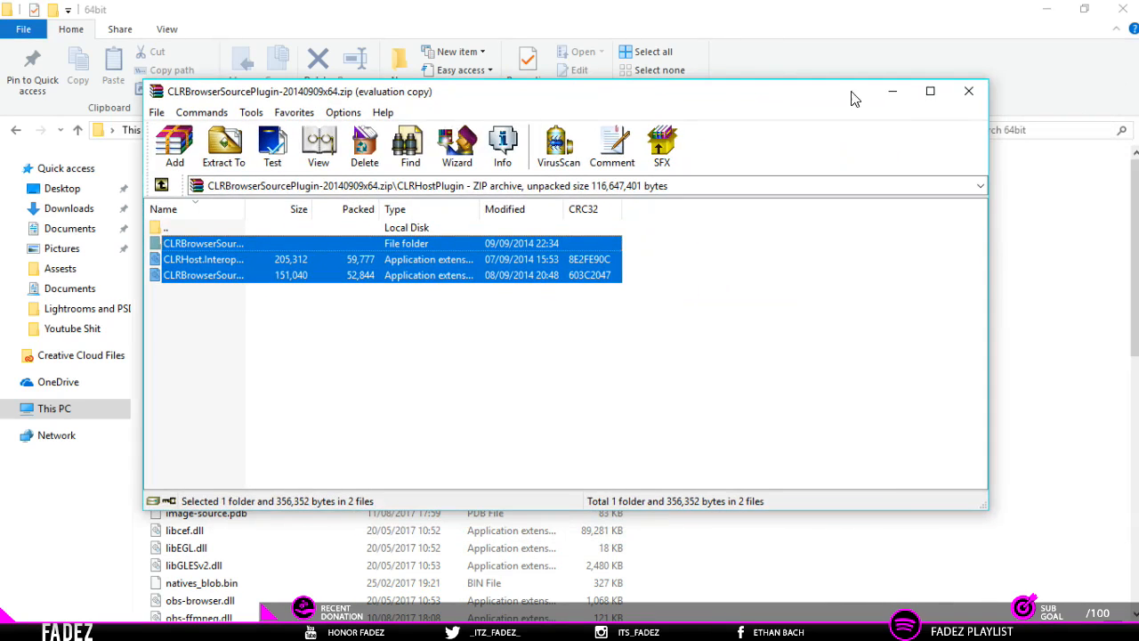
{"action": "left_click", "coordinate": [968, 93]}
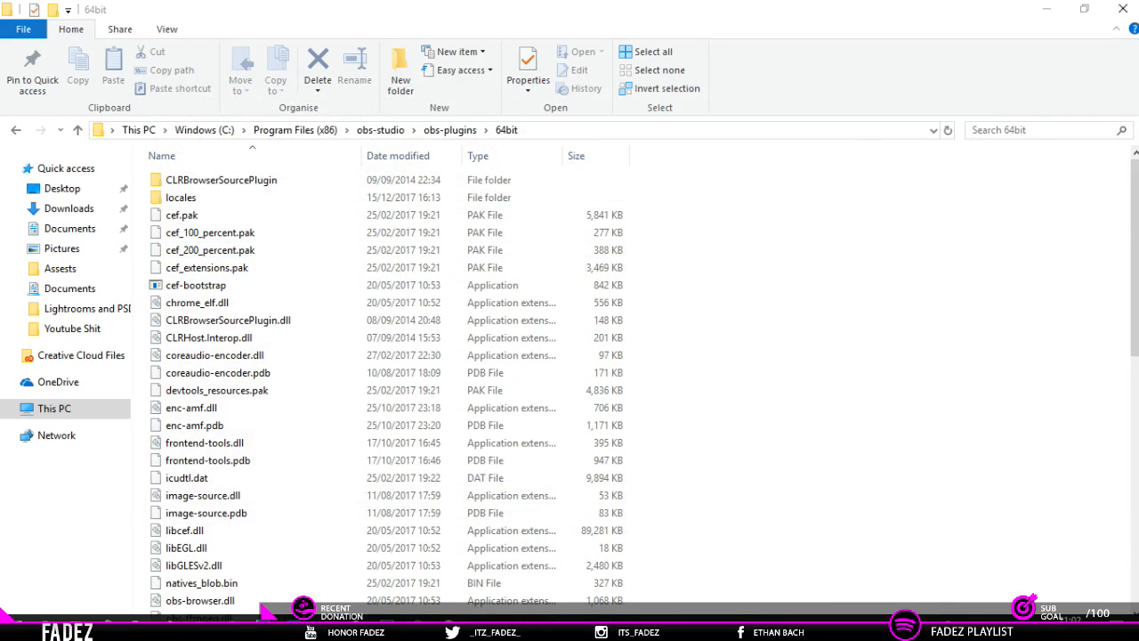
{"action": "left_click", "coordinate": [1126, 9]}
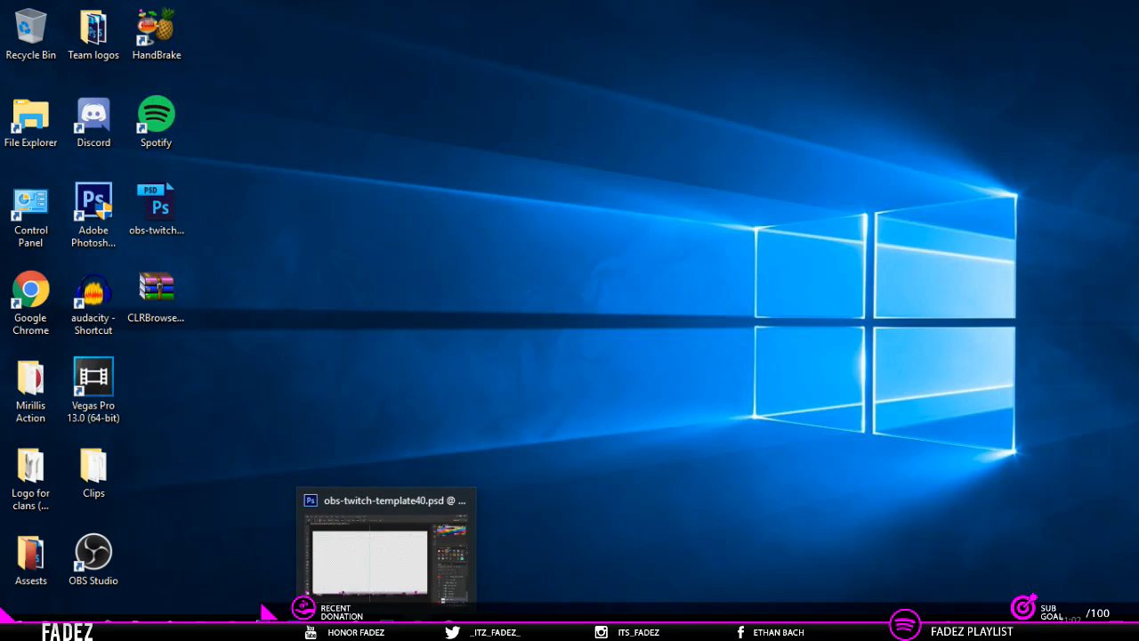
Switch back to OBS Studio and examine the list of sources in the Main Stream scene.
{"action": "mouse_move", "coordinate": [232, 625]}
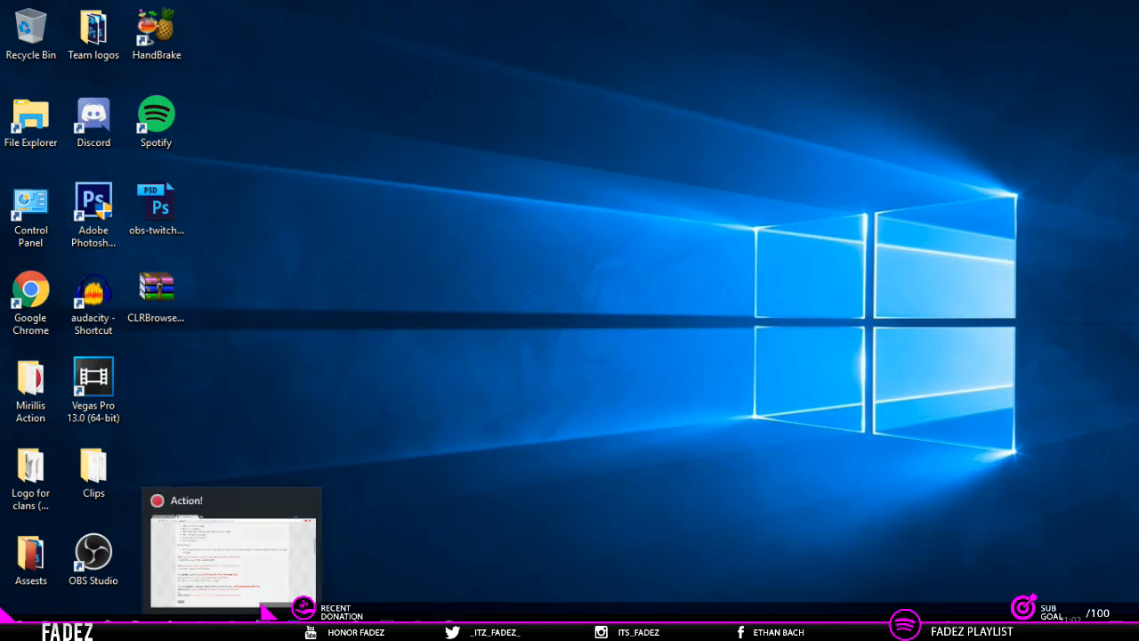
{"action": "left_click", "coordinate": [418, 627]}
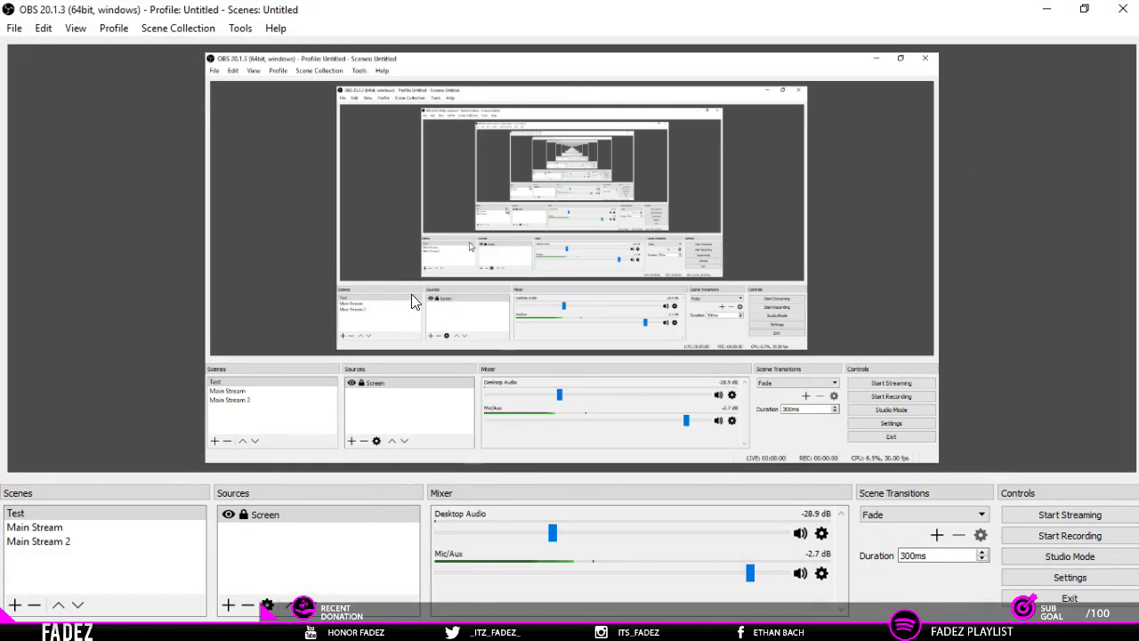
{"action": "left_click", "coordinate": [314, 522]}
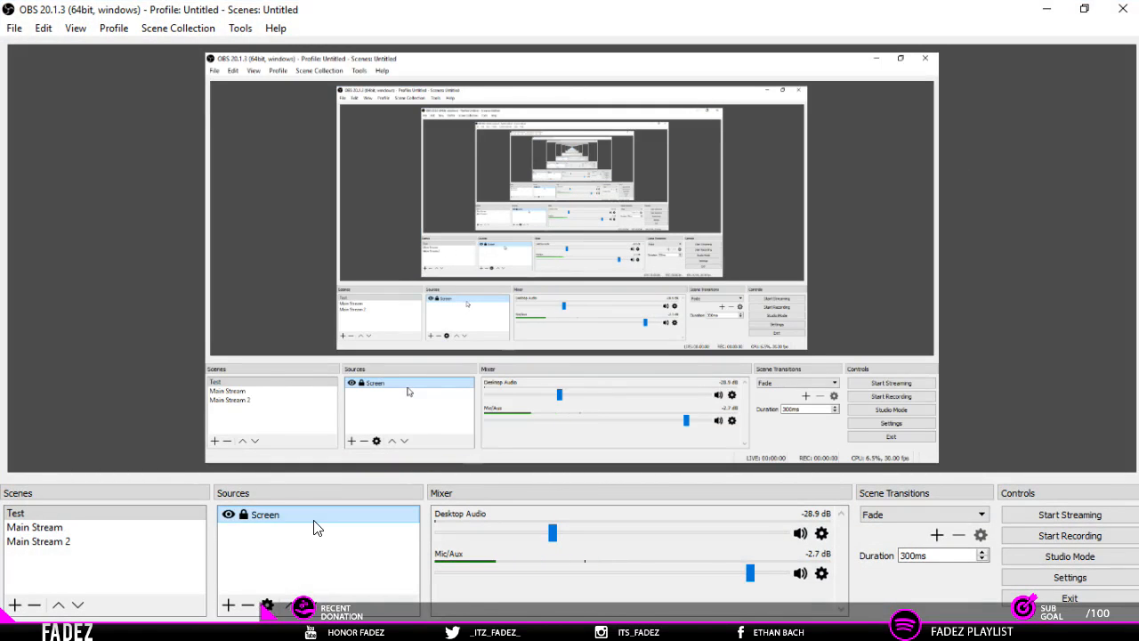
{"action": "right_click", "coordinate": [327, 522]}
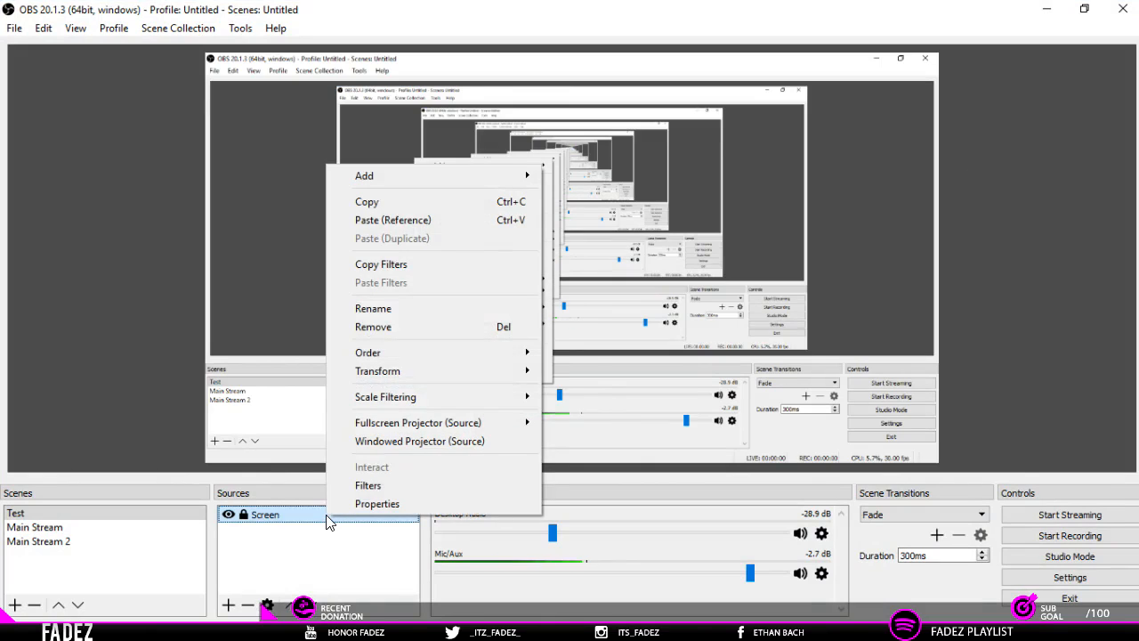
{"action": "left_click", "coordinate": [301, 566]}
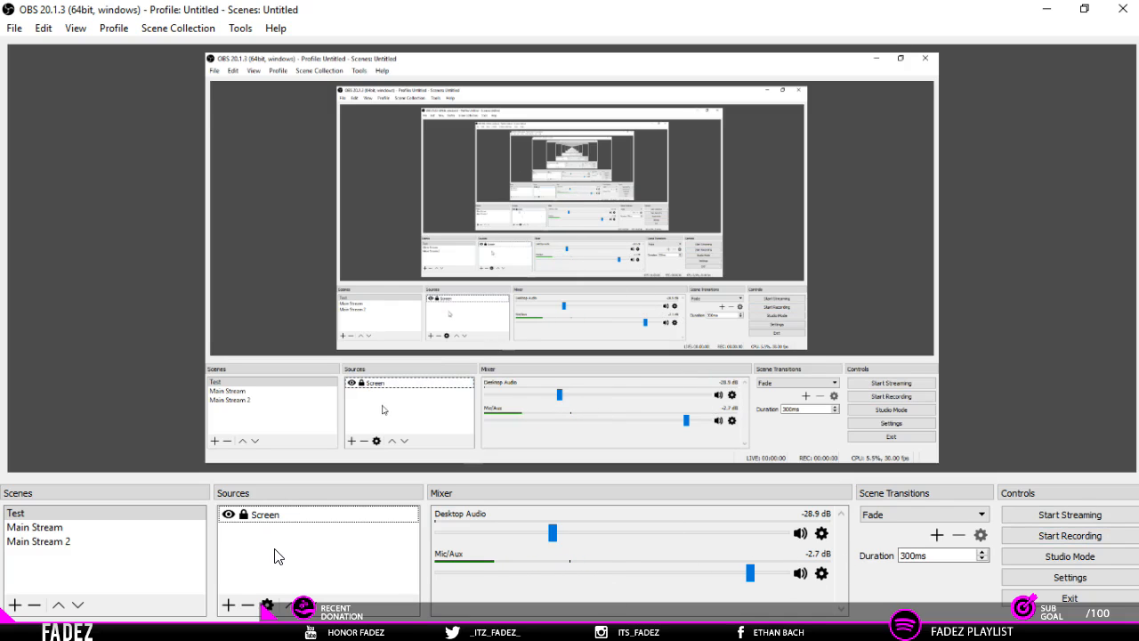
{"action": "left_click", "coordinate": [67, 528]}
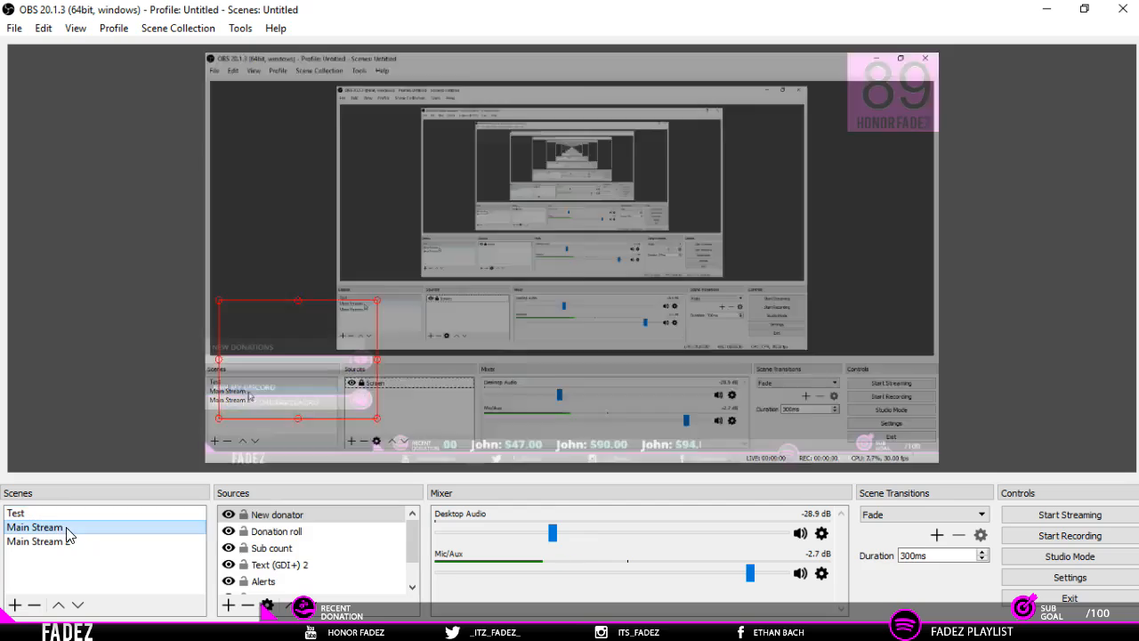
{"action": "left_click_drag", "start_coordinate": [414, 534], "coordinate": [413, 588]}
{"action": "left_click", "coordinate": [229, 581]}
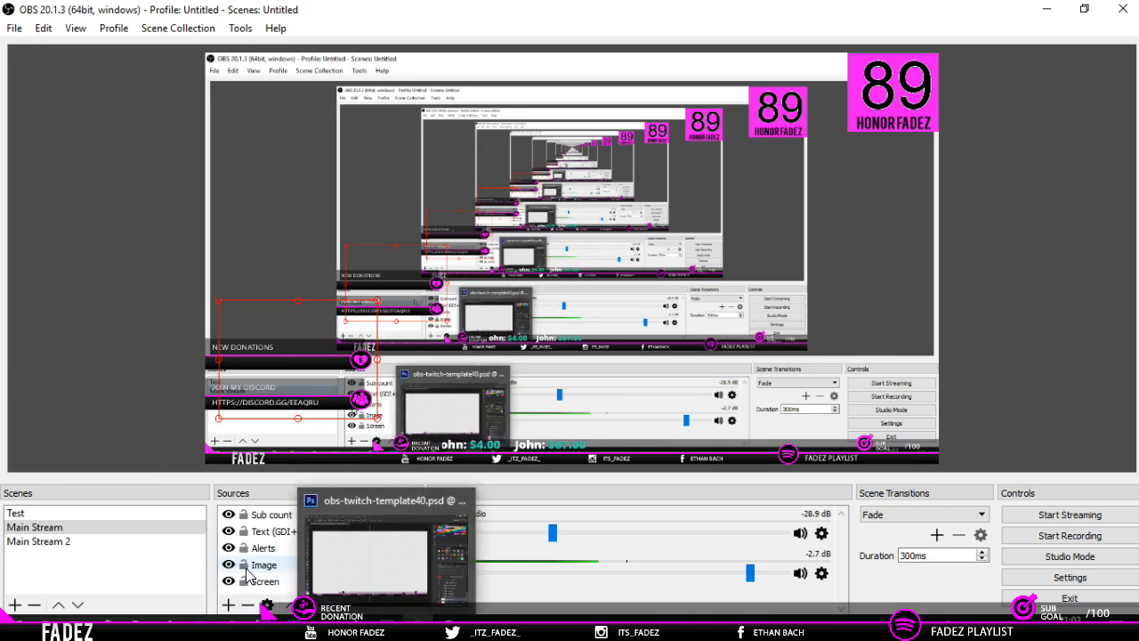
Switch to the Test scene and select its Screen source.
{"action": "left_click", "coordinate": [61, 513]}
{"action": "right_click", "coordinate": [298, 528]}
{"action": "left_click", "coordinate": [279, 519]}
{"action": "right_click", "coordinate": [290, 519]}
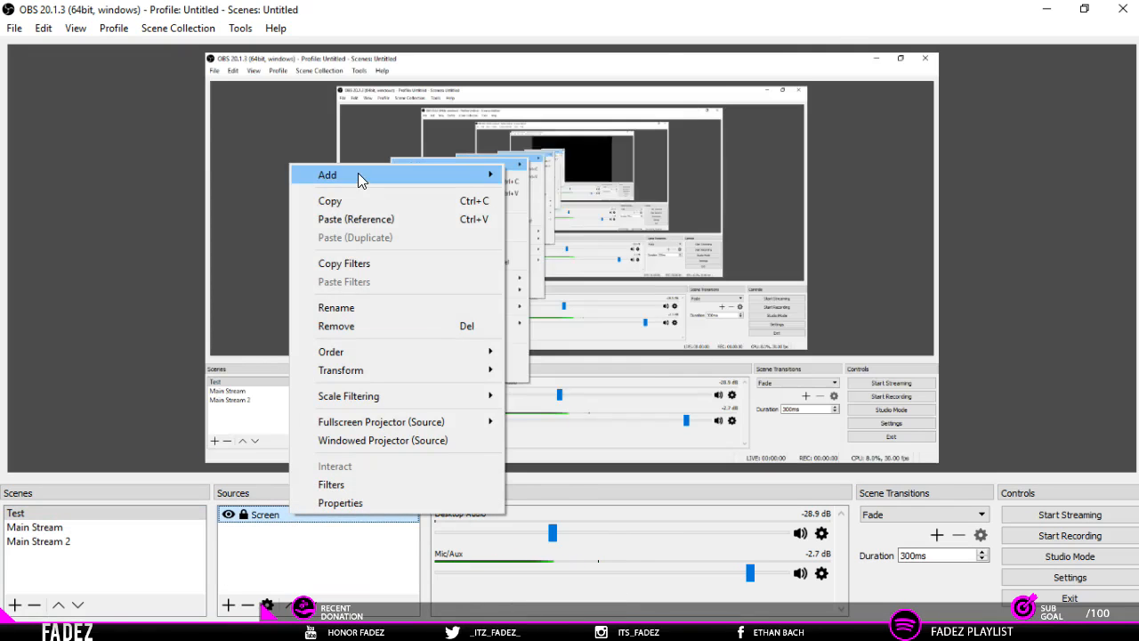
{"action": "mouse_move", "coordinate": [361, 177]}
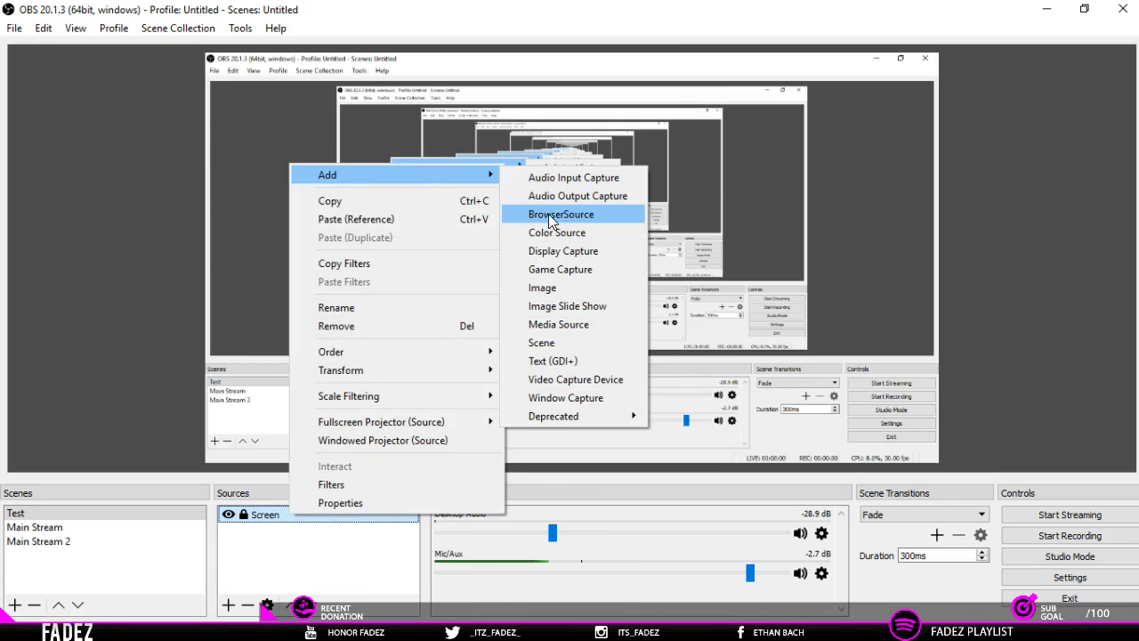
{"action": "left_click", "coordinate": [589, 251]}
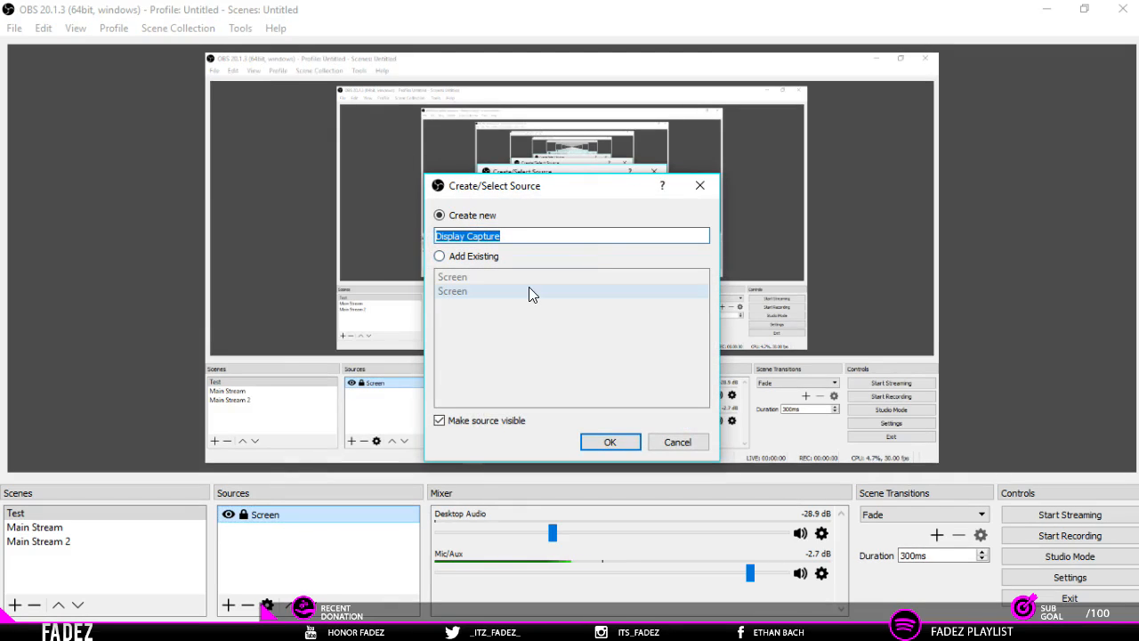
{"action": "type", "text": "Overlay"}
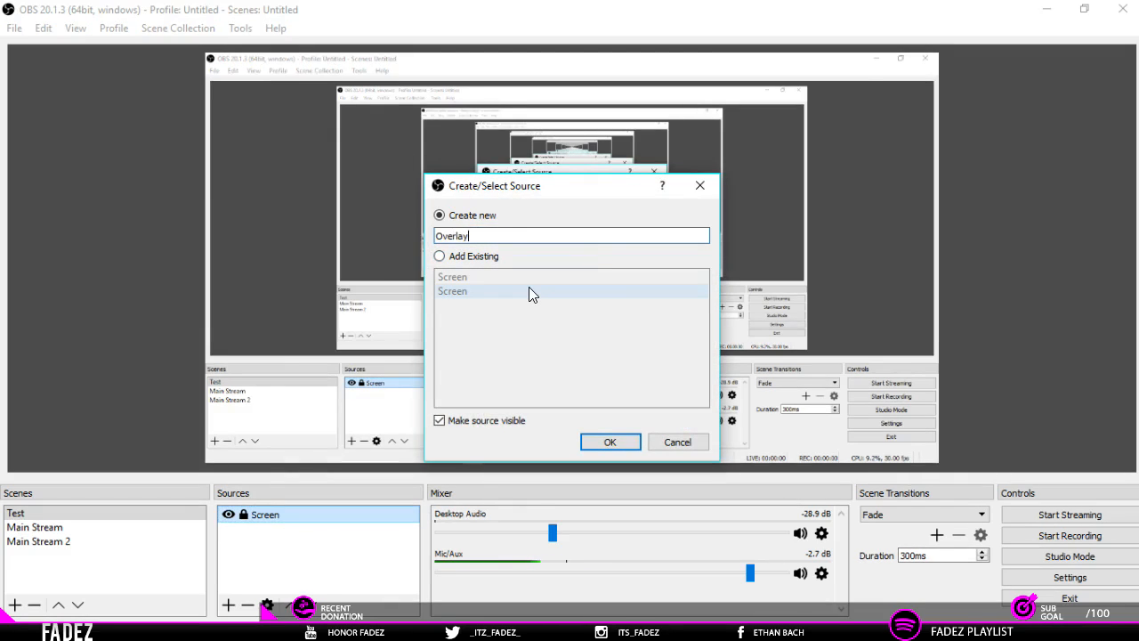
{"action": "key", "text": "Return"}
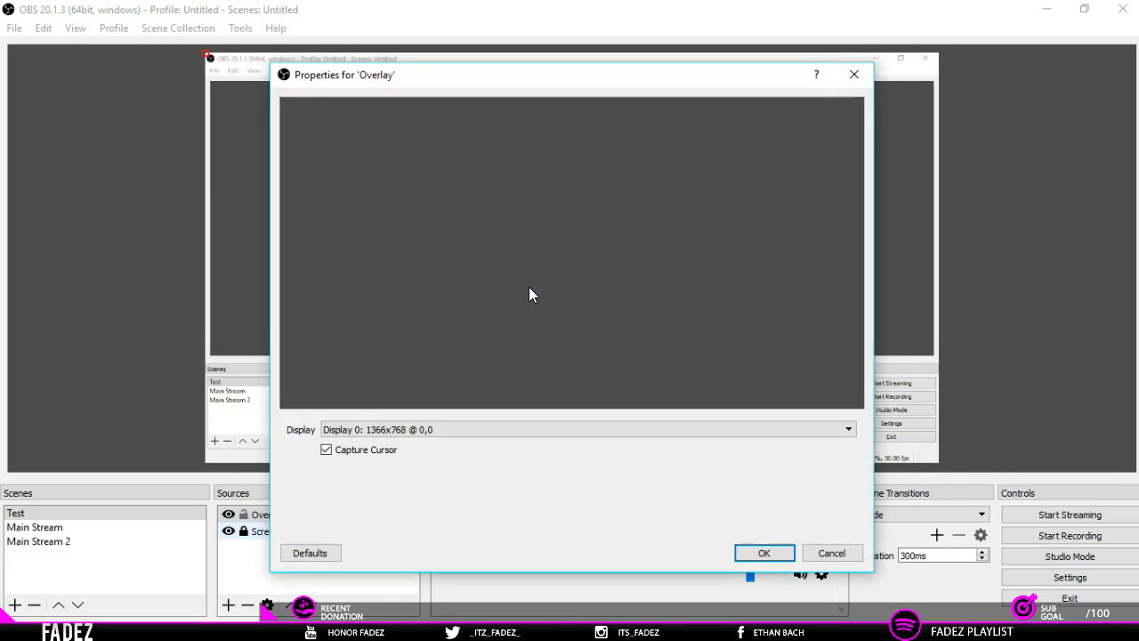
{"action": "left_click", "coordinate": [778, 555]}
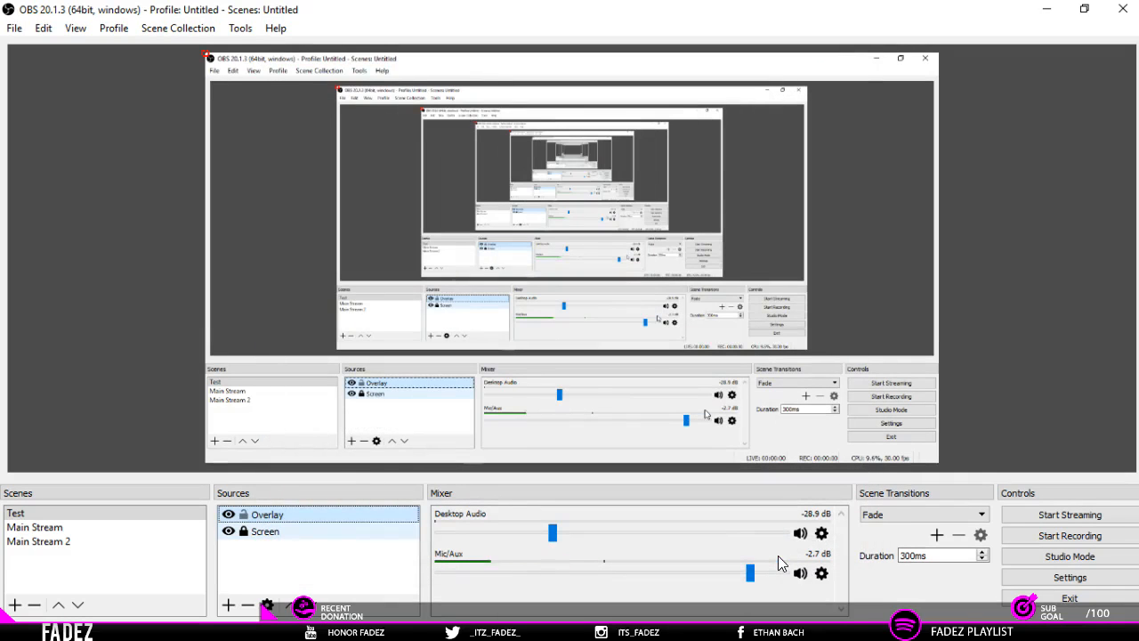
{"action": "right_click", "coordinate": [313, 523]}
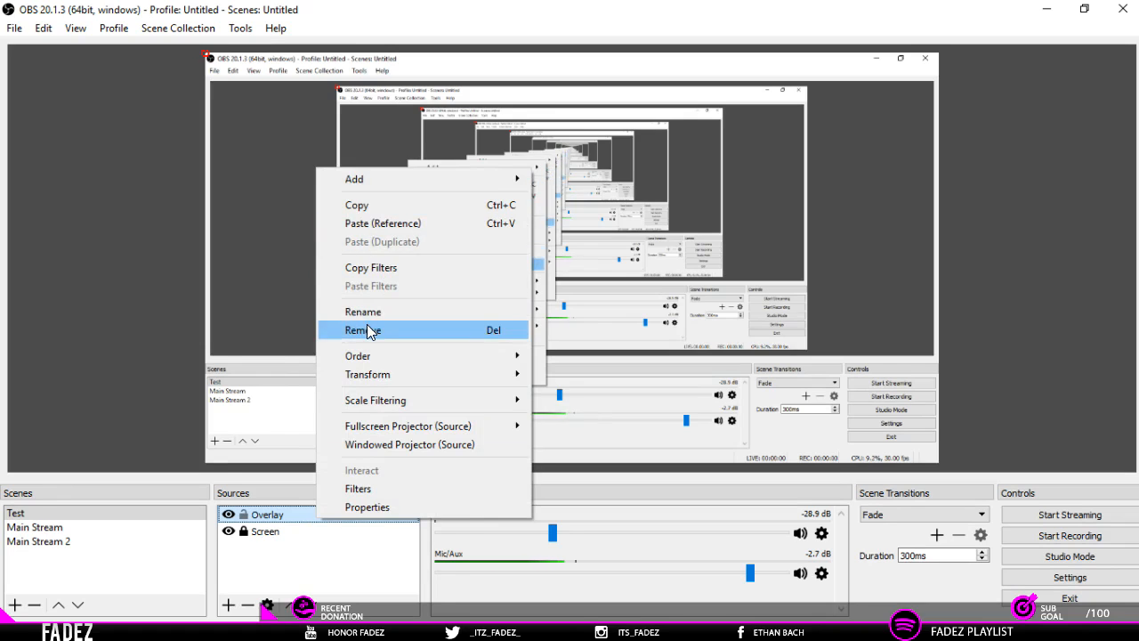
{"action": "left_click", "coordinate": [367, 330]}
{"action": "key", "text": "Return"}
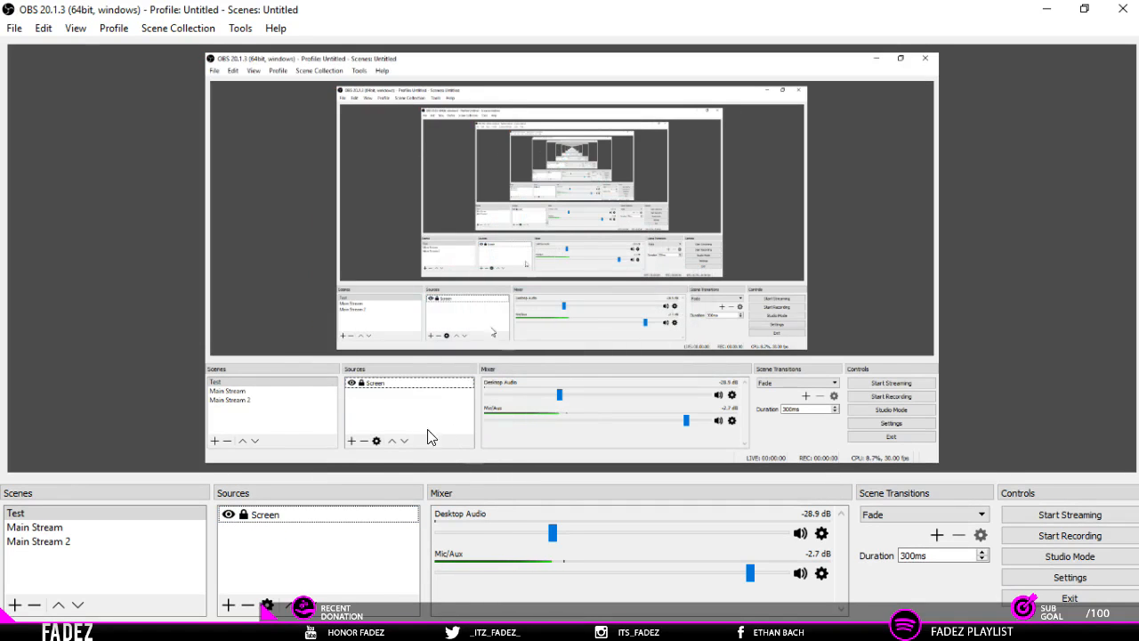
Add a new image source named Overlay to the Test scene.
{"action": "right_click", "coordinate": [358, 508]}
{"action": "mouse_move", "coordinate": [413, 178]}
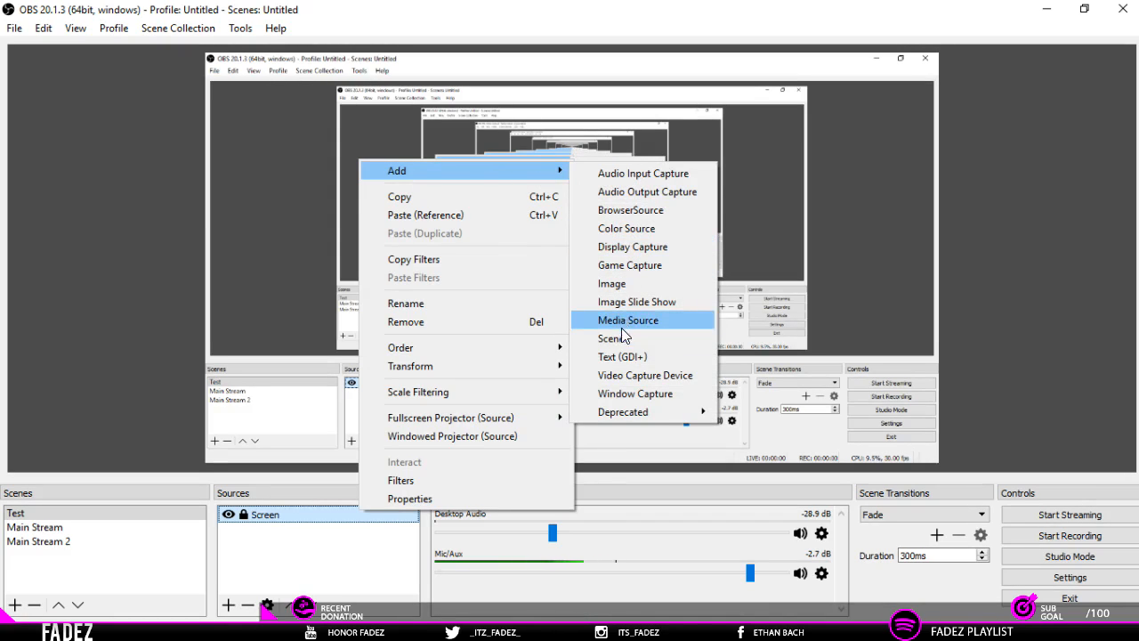
{"action": "left_click", "coordinate": [615, 284]}
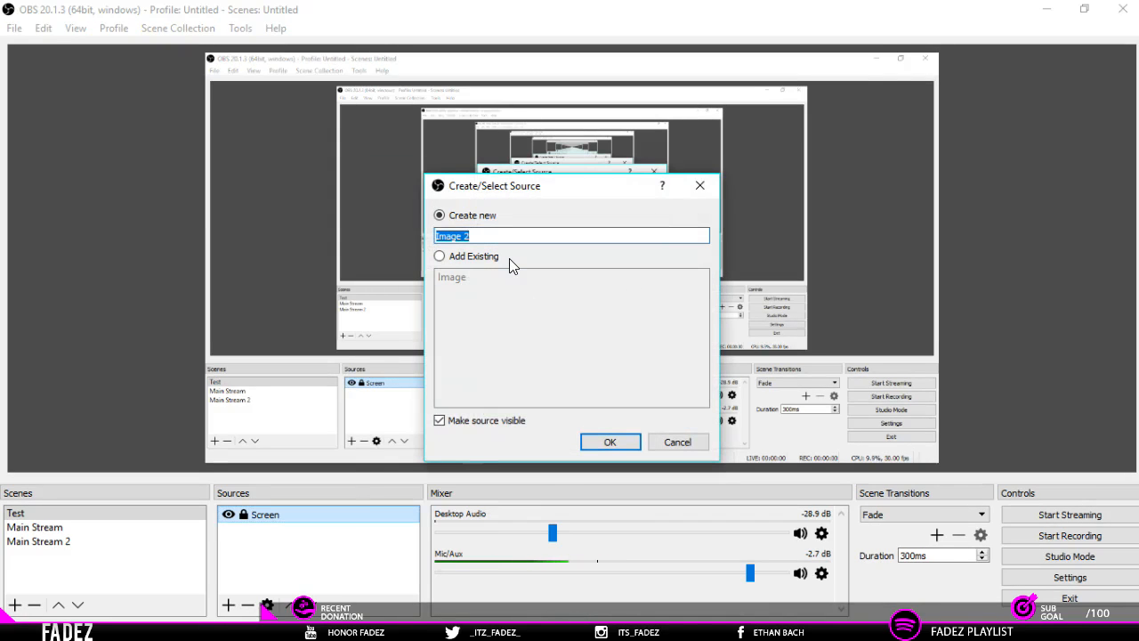
{"action": "type", "text": "Overlay"}
{"action": "left_click", "coordinate": [602, 440]}
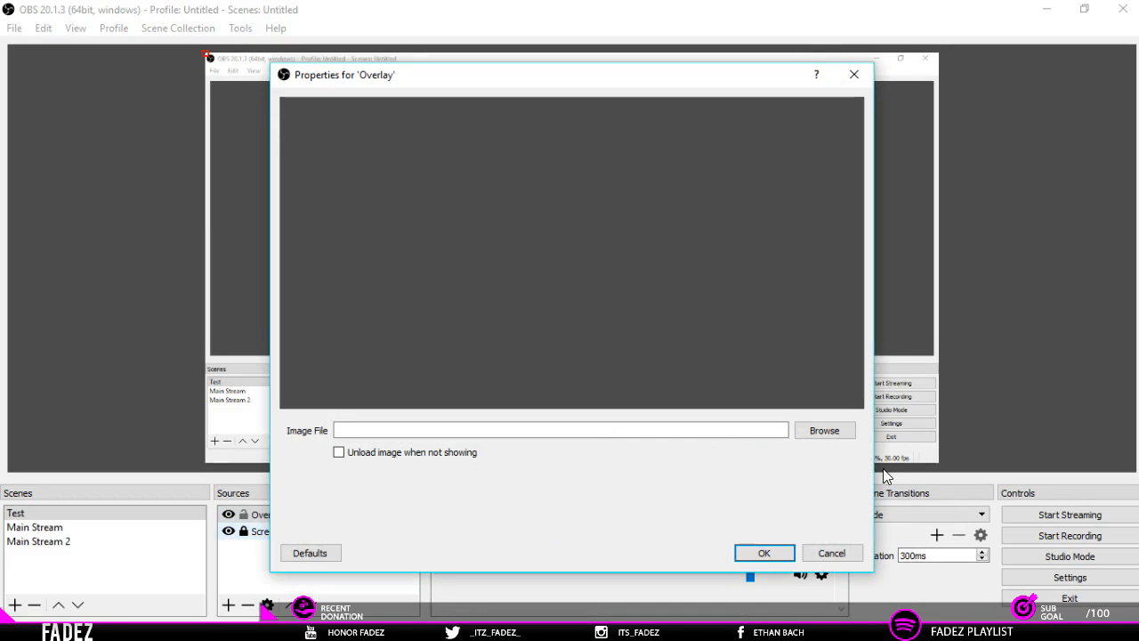
Set the Overlay source's image file to Stream overlay.png from the Youtube Shit folder in Documents and accept the properties.
{"action": "left_click", "coordinate": [849, 431]}
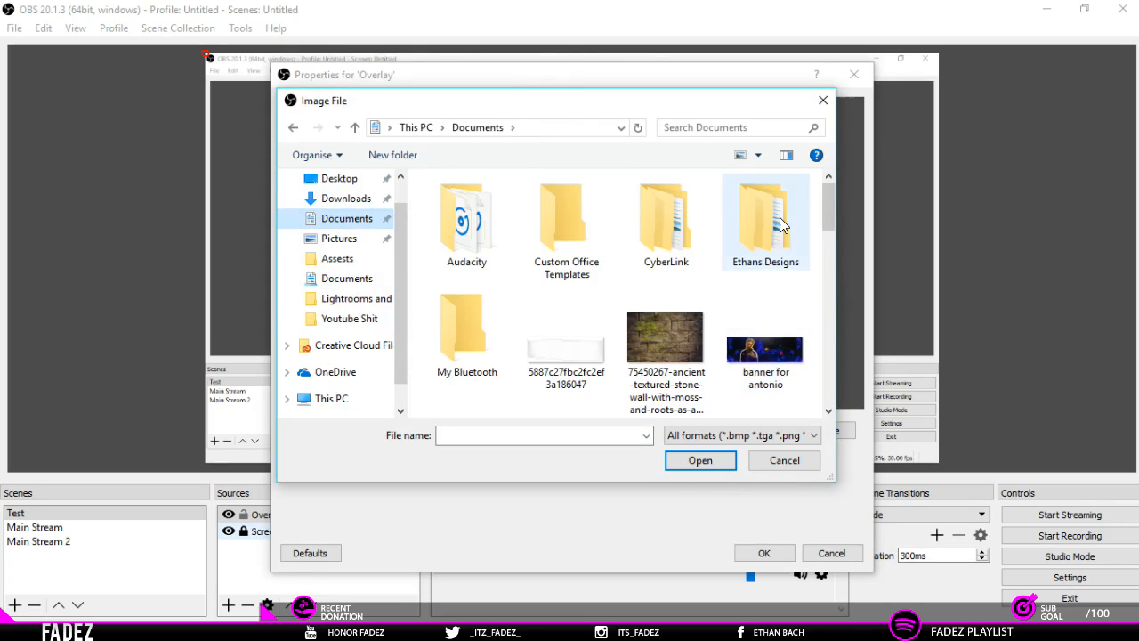
{"action": "left_click", "coordinate": [779, 217]}
{"action": "double_click", "coordinate": [779, 217]}
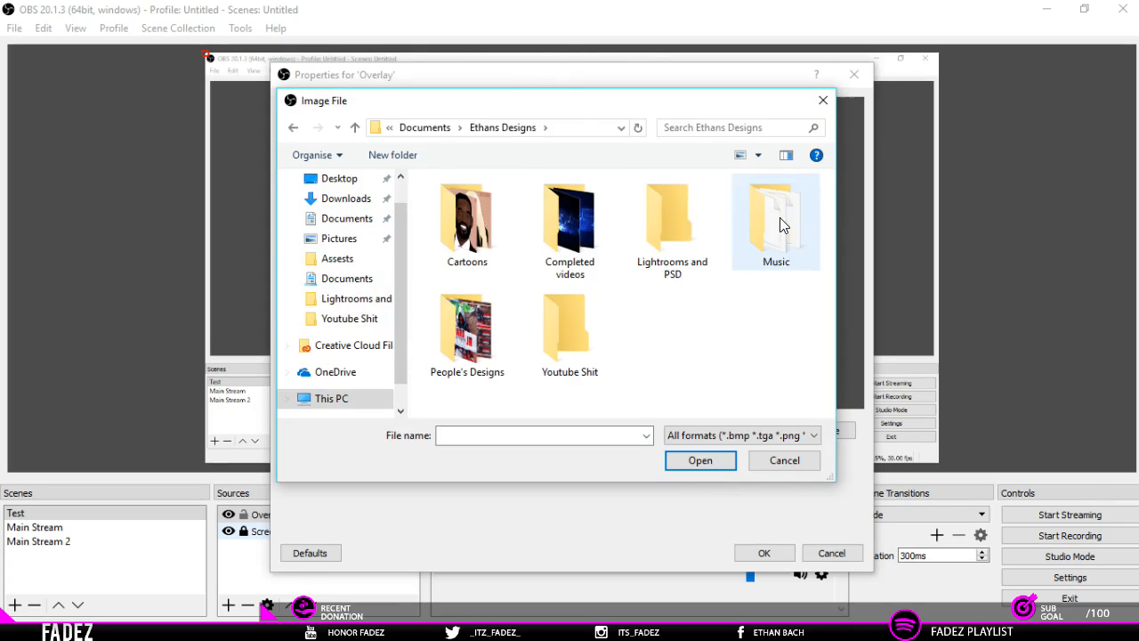
{"action": "double_click", "coordinate": [587, 356]}
{"action": "left_click_drag", "start_coordinate": [827, 211], "coordinate": [822, 351]}
{"action": "double_click", "coordinate": [532, 247]}
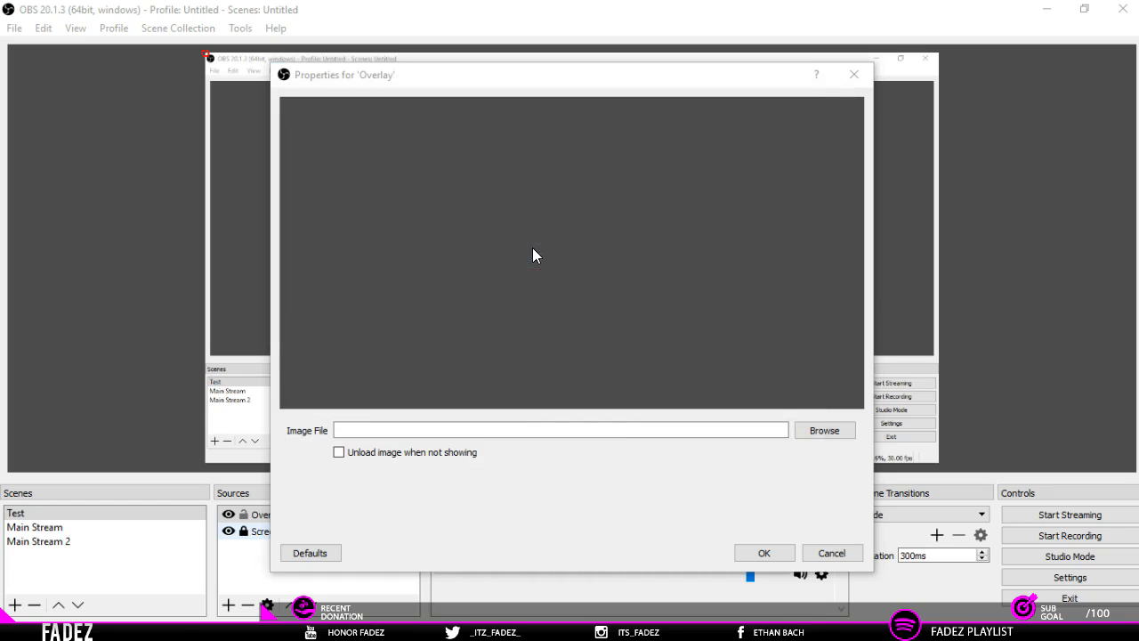
{"action": "left_click", "coordinate": [774, 552]}
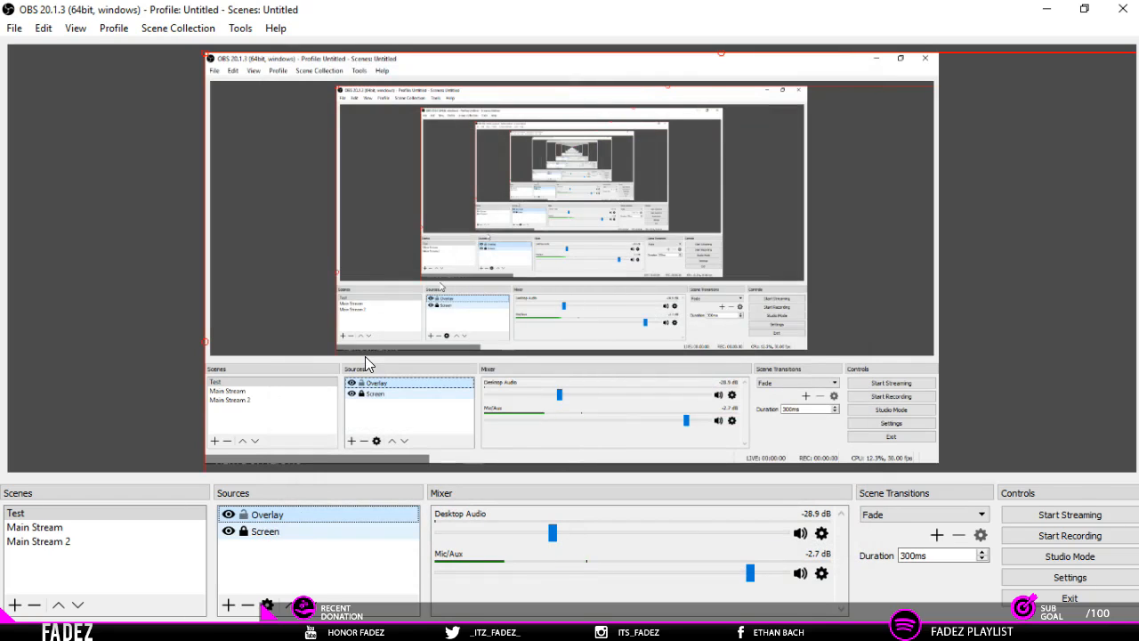
{"action": "left_click", "coordinate": [242, 516]}
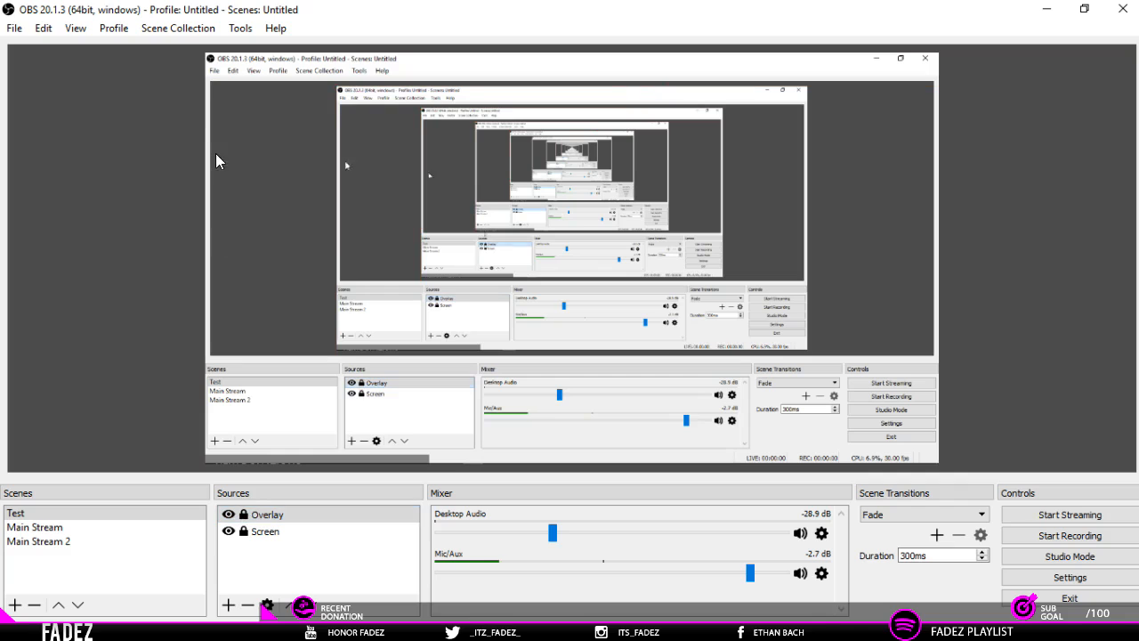
{"action": "left_click", "coordinate": [272, 514]}
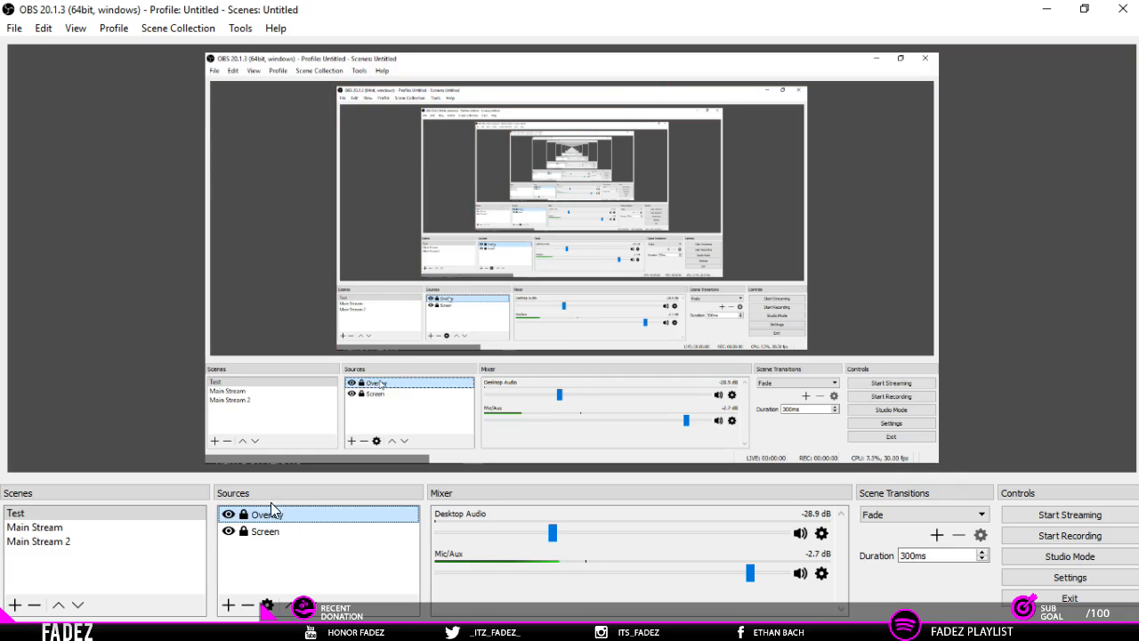
{"action": "left_click", "coordinate": [483, 350]}
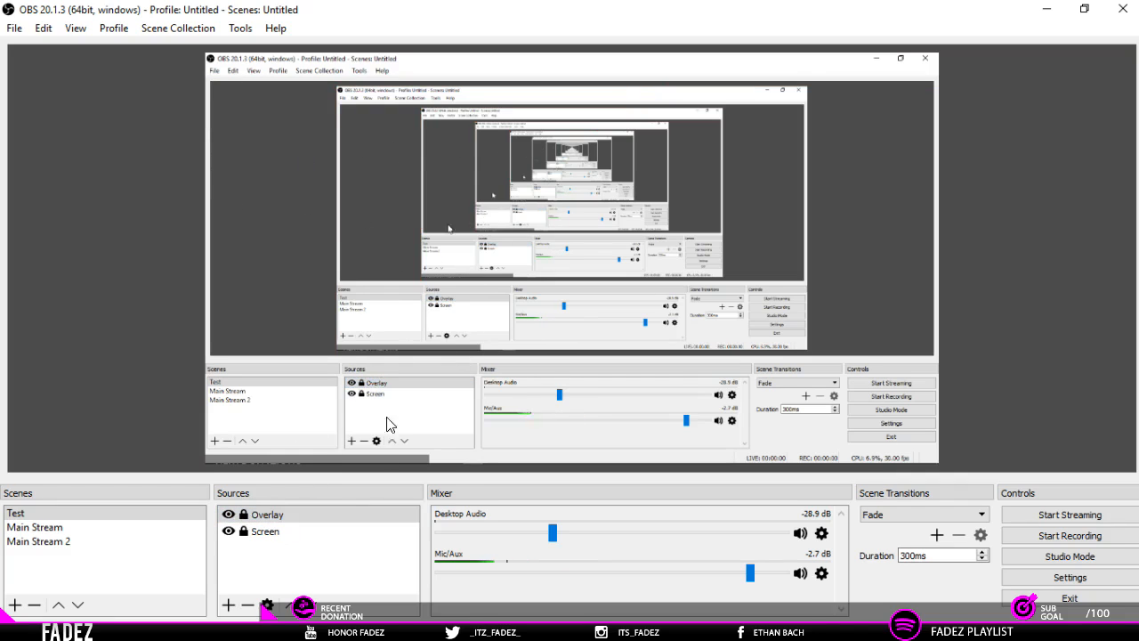
{"action": "left_click_drag", "start_coordinate": [274, 533], "coordinate": [292, 513]}
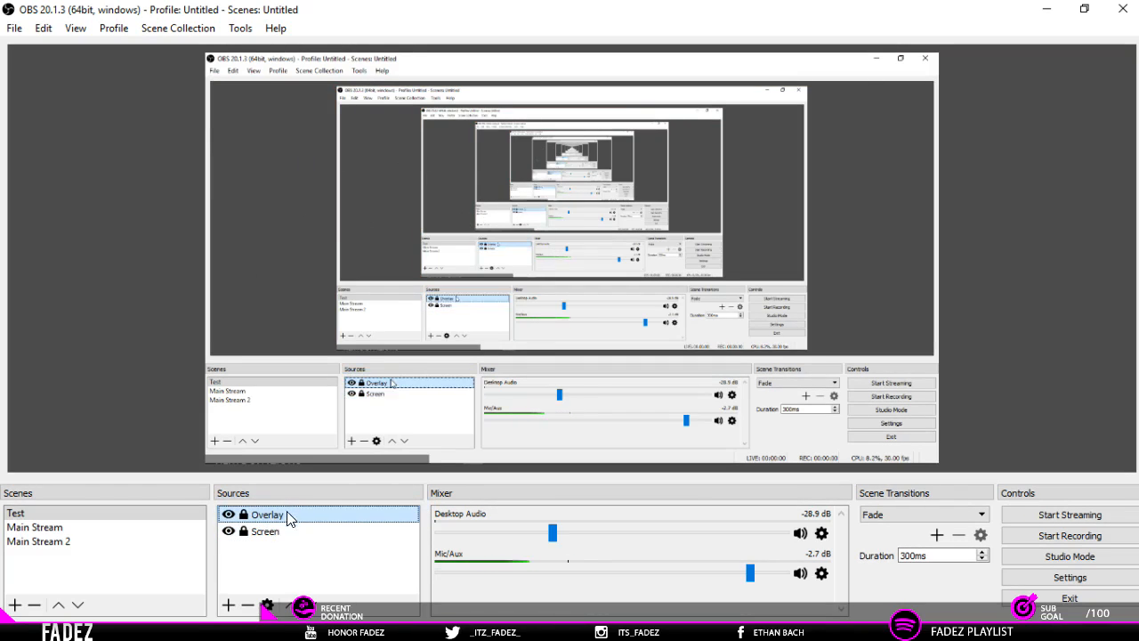
{"action": "left_click", "coordinate": [304, 458]}
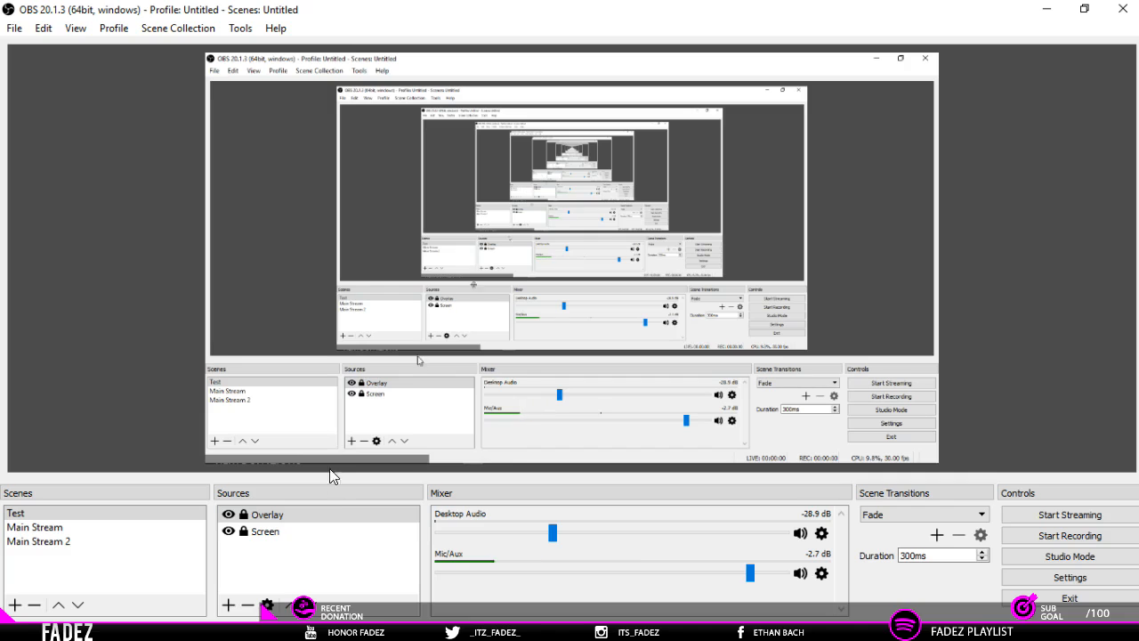
{"action": "double_click", "coordinate": [287, 514]}
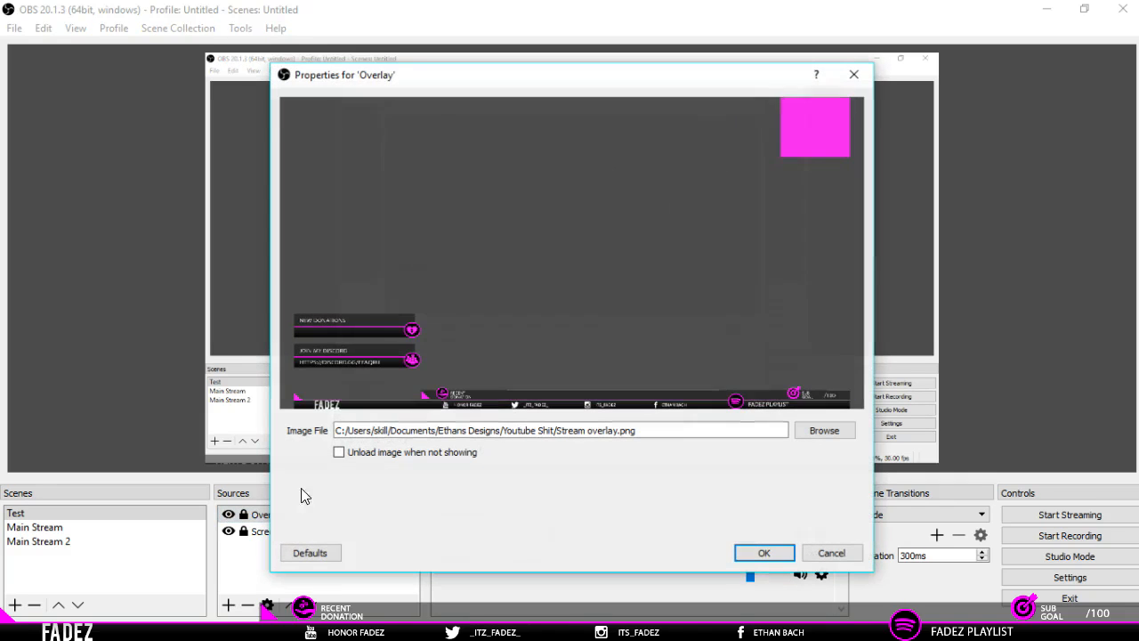
{"action": "left_click", "coordinate": [778, 552]}
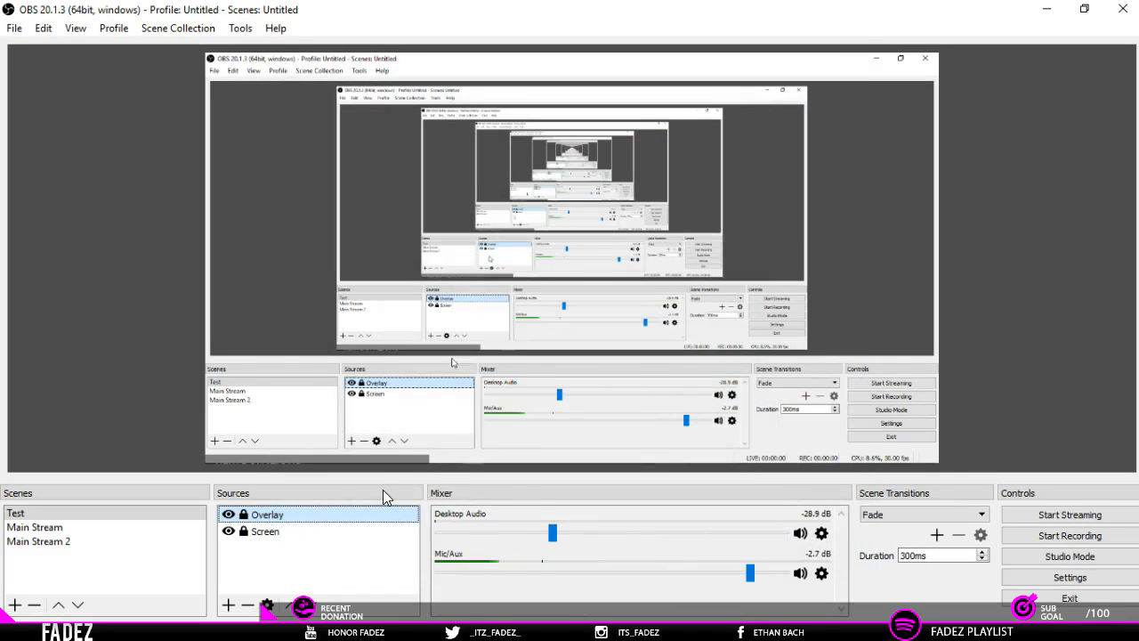
{"action": "right_click", "coordinate": [324, 517]}
{"action": "left_click", "coordinate": [289, 469]}
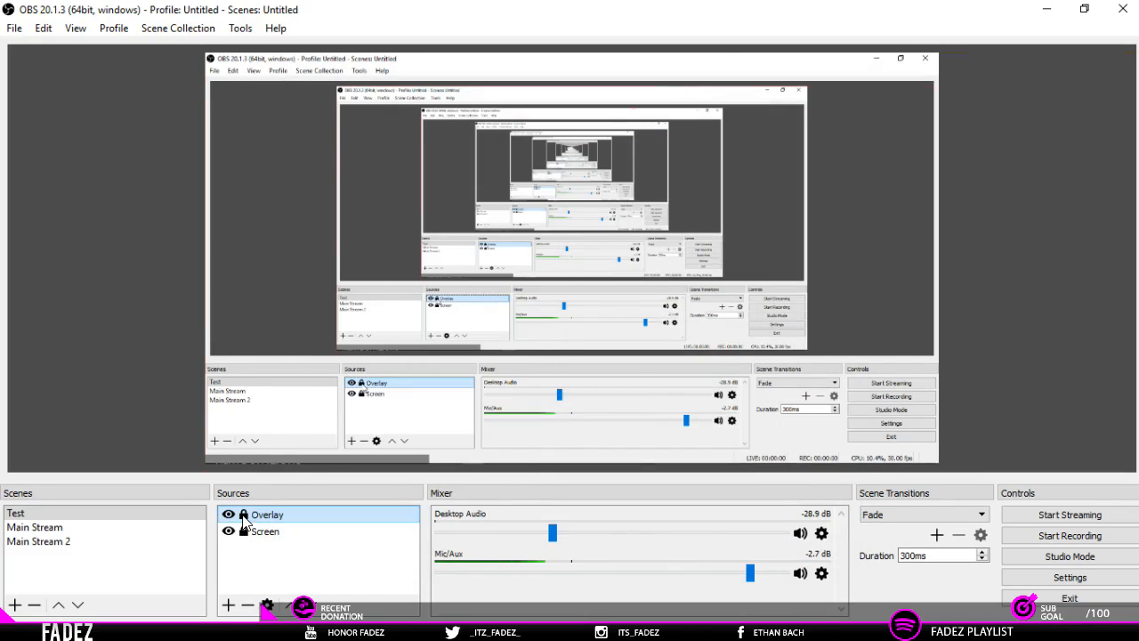
Move and scale the Overlay image in the preview so it exactly fills the canvas over the screen capture.
{"action": "left_click_drag", "start_coordinate": [290, 469], "coordinate": [326, 251]}
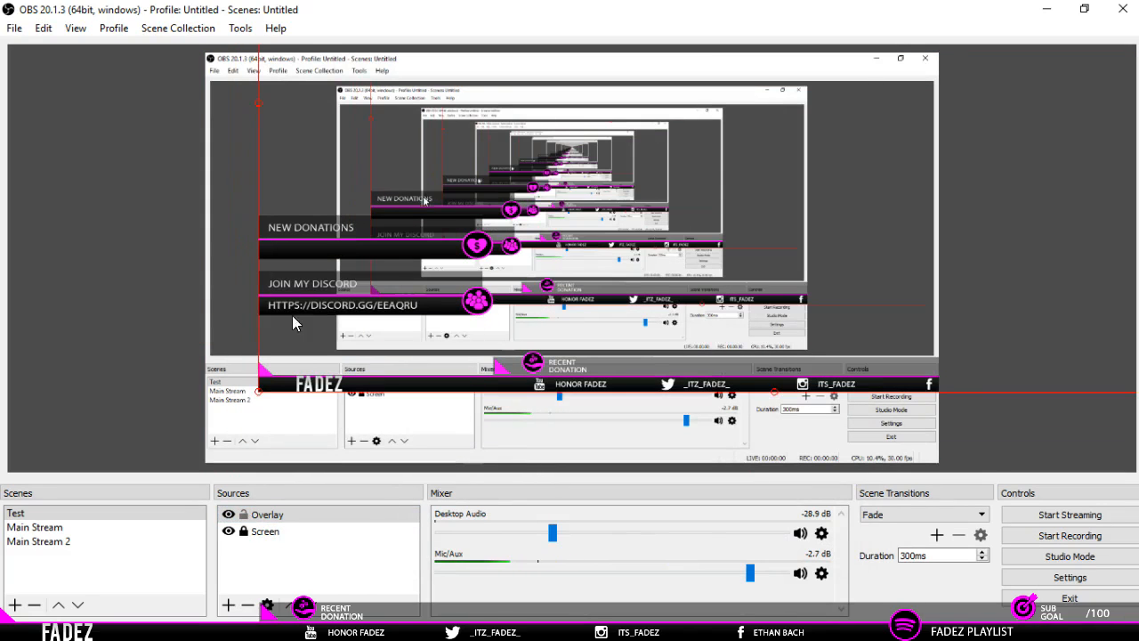
{"action": "left_click_drag", "start_coordinate": [259, 393], "coordinate": [717, 135]}
{"action": "left_click_drag", "start_coordinate": [812, 106], "coordinate": [315, 442]}
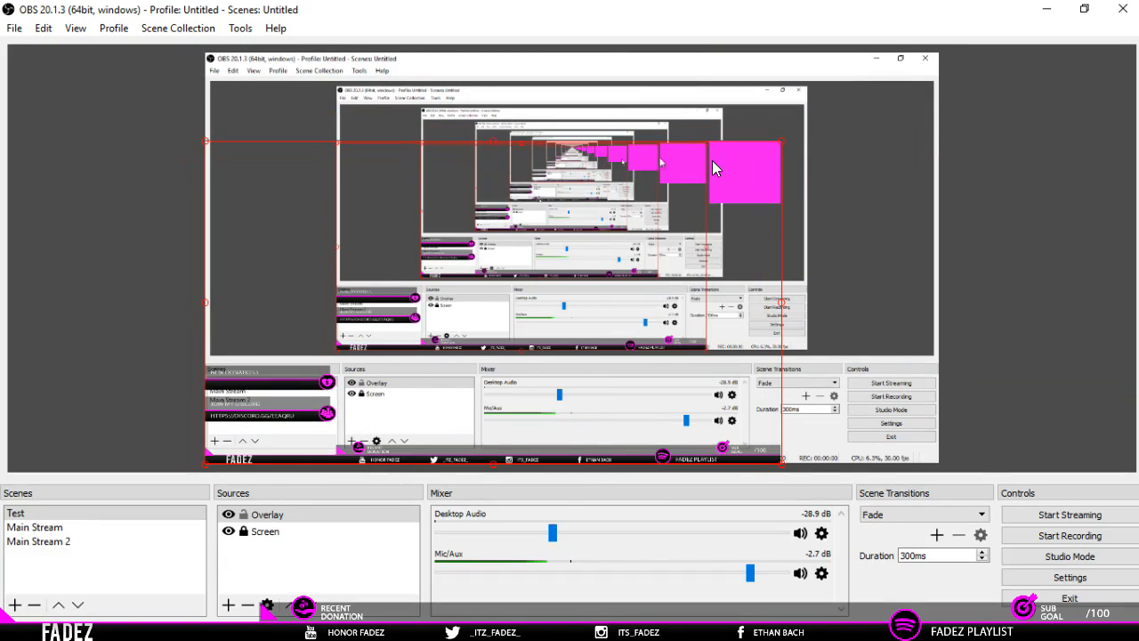
{"action": "left_click_drag", "start_coordinate": [779, 150], "coordinate": [921, 32]}
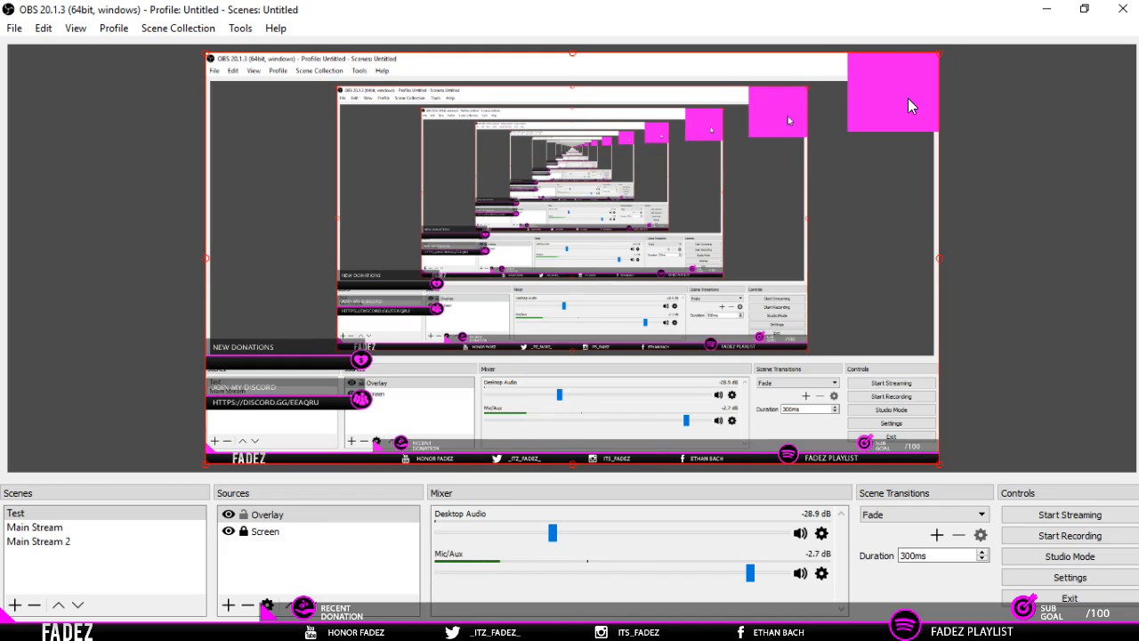
{"action": "left_click", "coordinate": [1026, 213]}
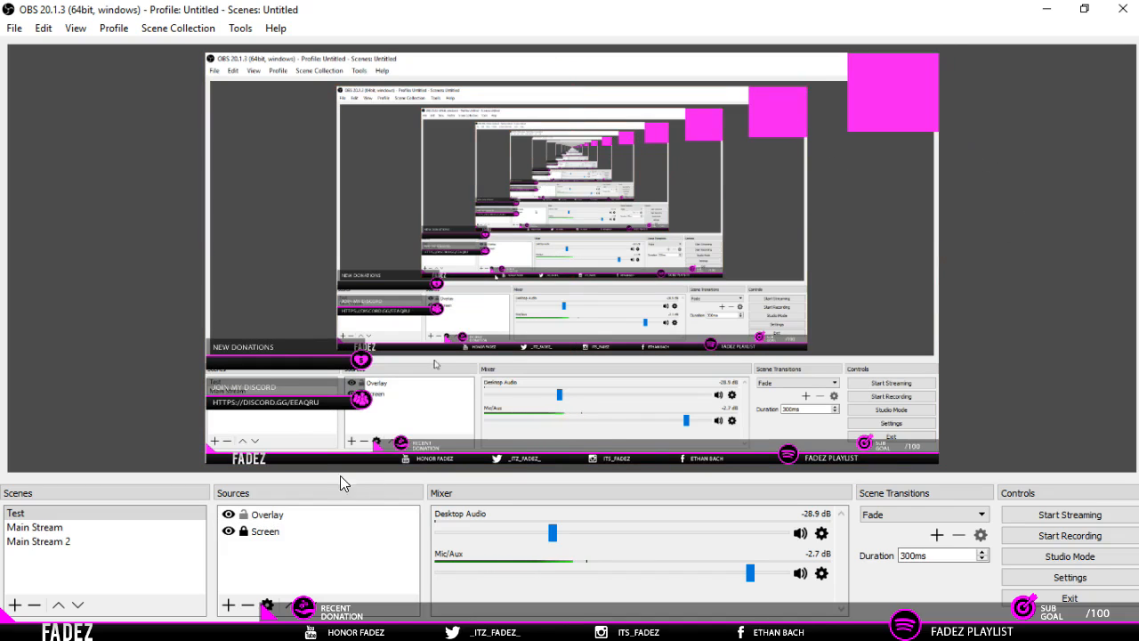
Lock the Overlay source so it cannot be moved in the preview.
{"action": "left_click", "coordinate": [230, 372]}
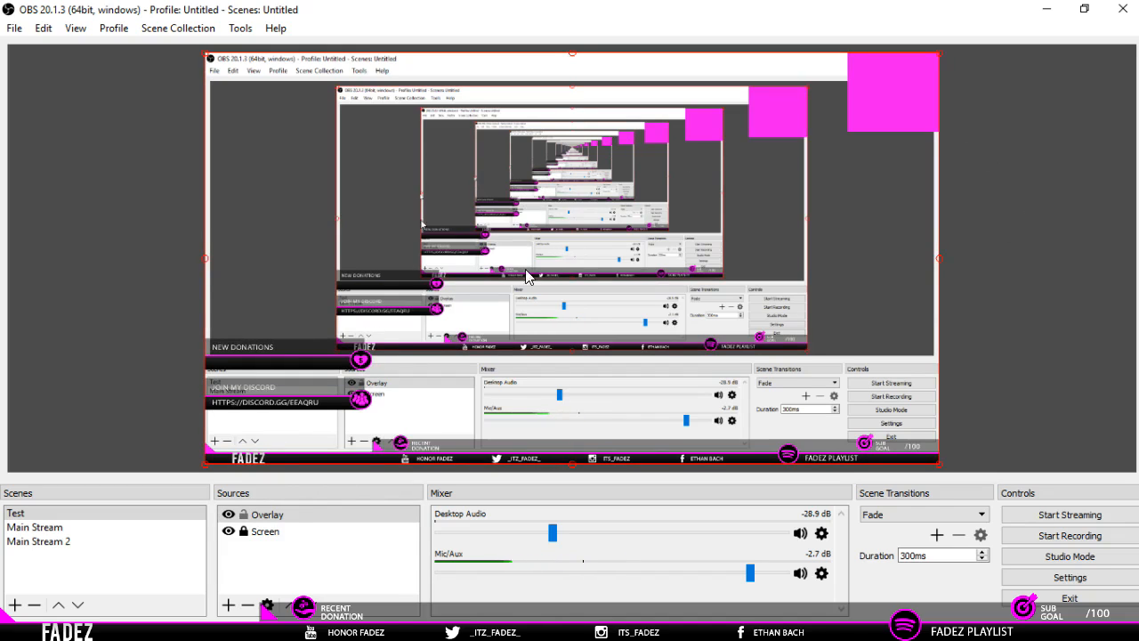
{"action": "left_click", "coordinate": [1032, 287]}
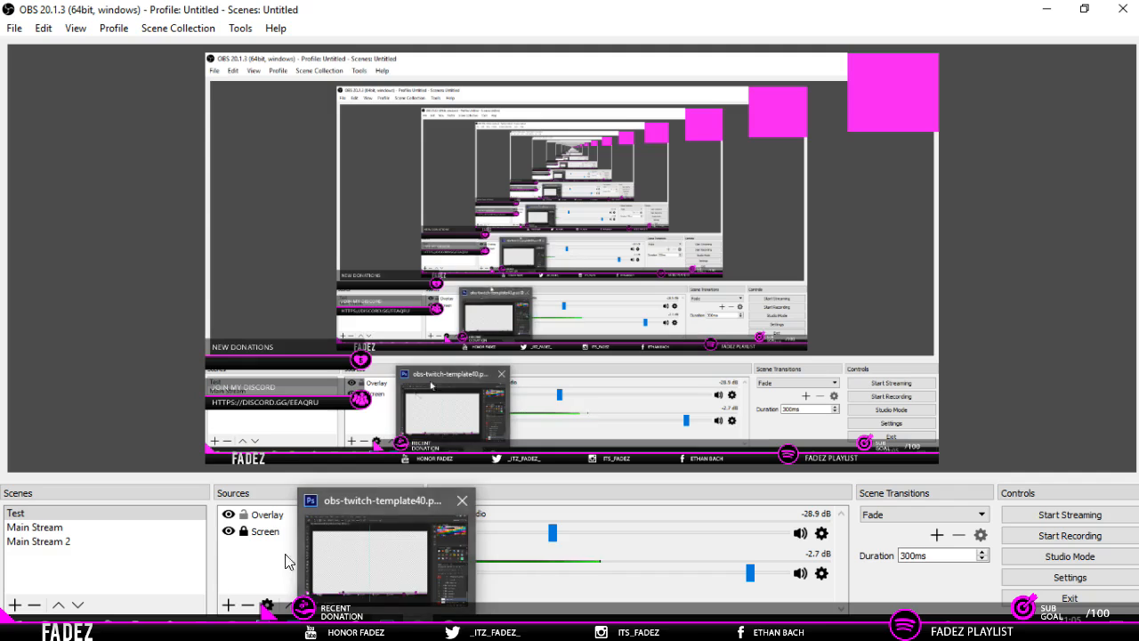
{"action": "left_click", "coordinate": [320, 516]}
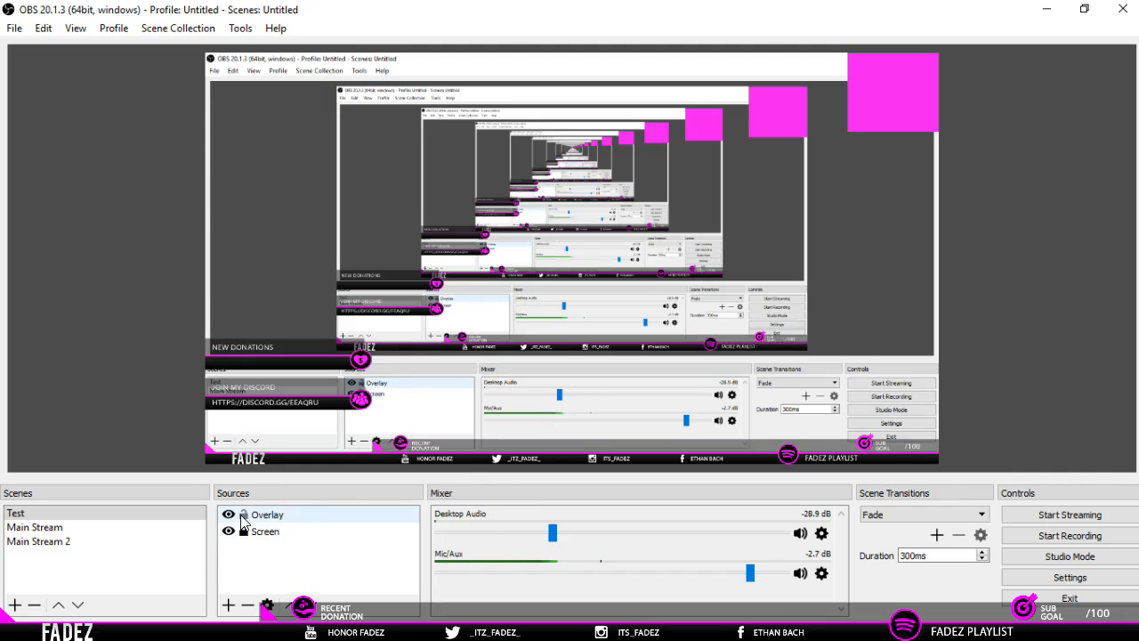
Add a new browser source named Sub count 1 to the Test scene.
{"action": "right_click", "coordinate": [321, 518]}
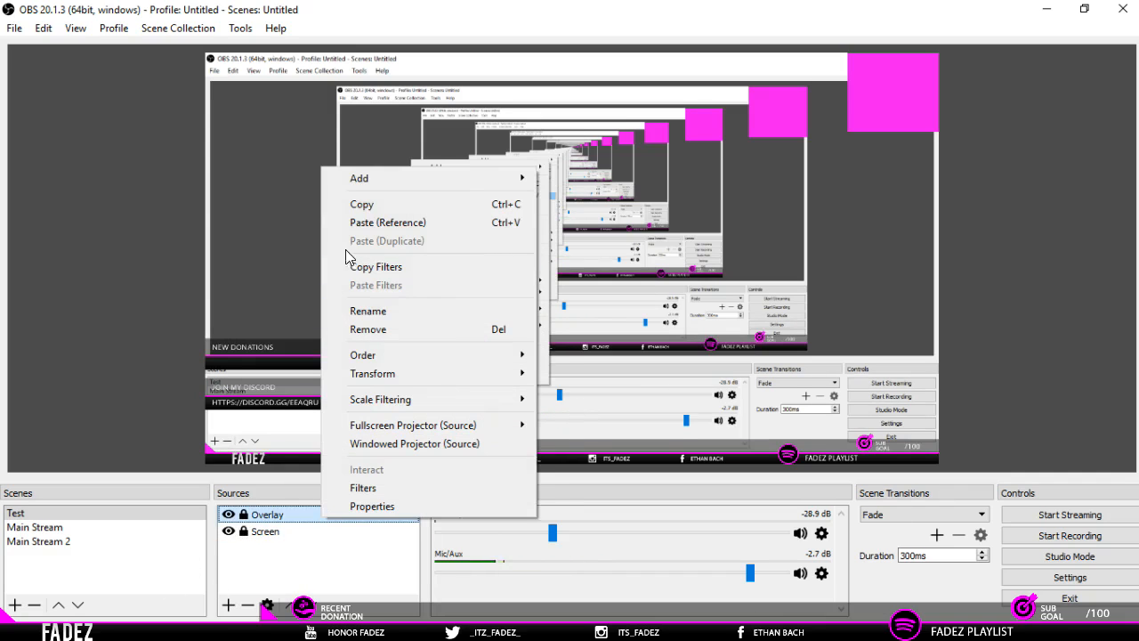
{"action": "mouse_move", "coordinate": [365, 189]}
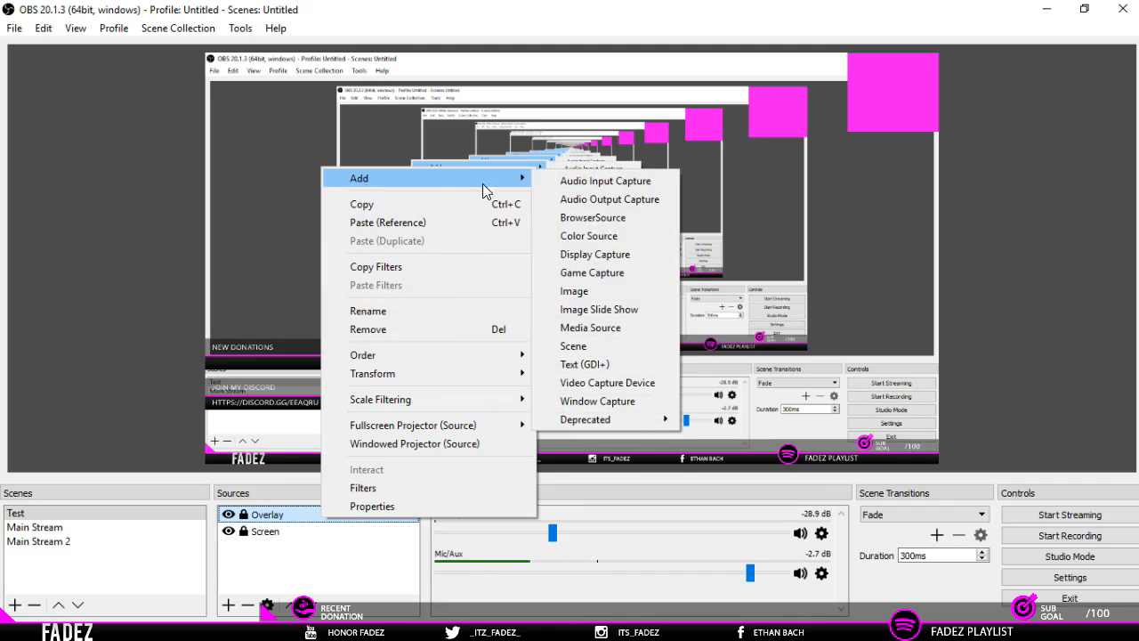
{"action": "left_click", "coordinate": [594, 218]}
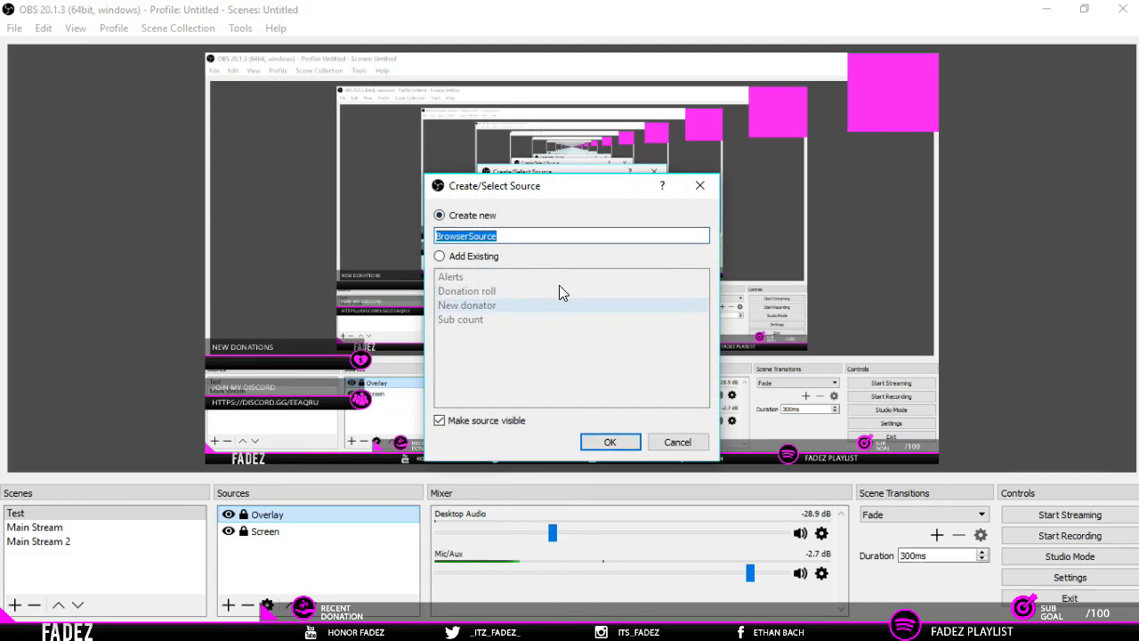
{"action": "type", "text": "S"}
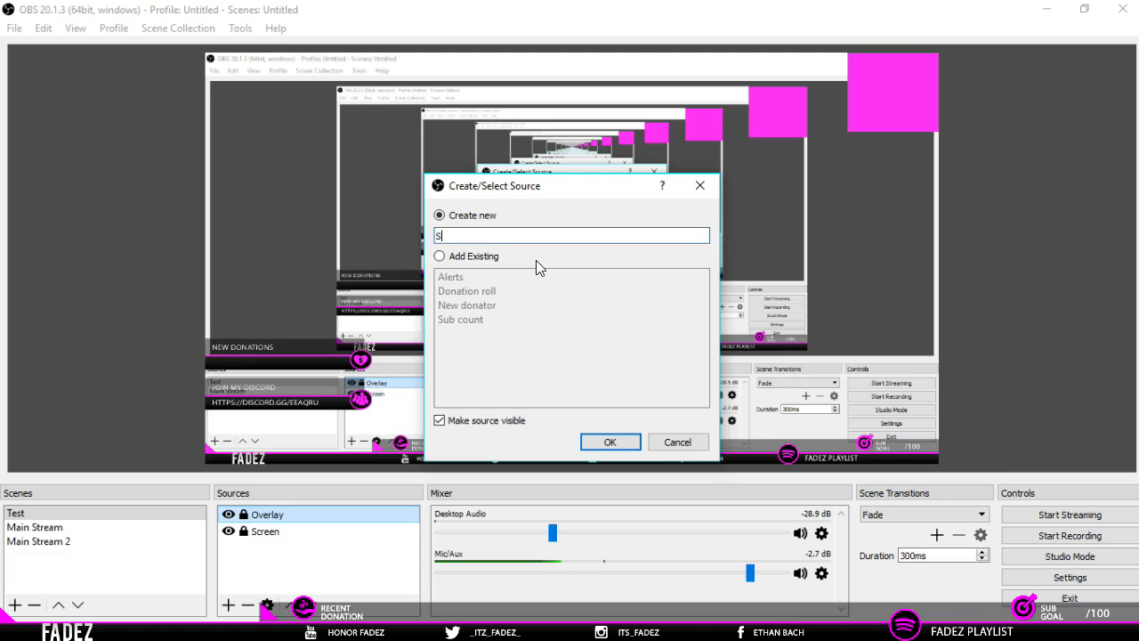
{"action": "type", "text": "ub count"}
{"action": "key", "text": "Return"}
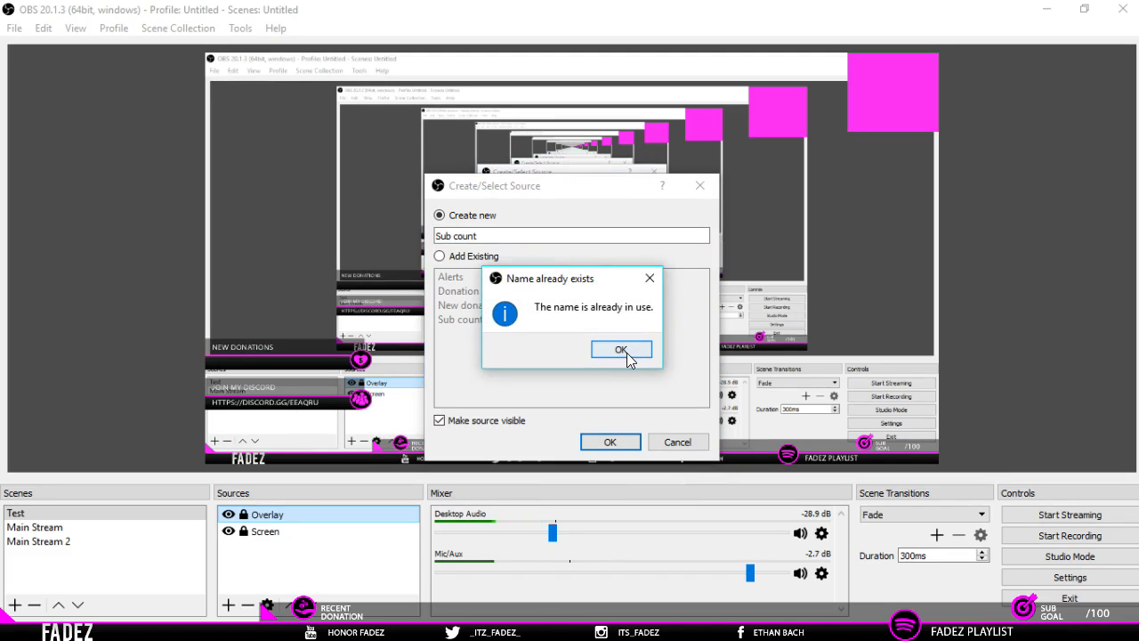
{"action": "left_click", "coordinate": [621, 349]}
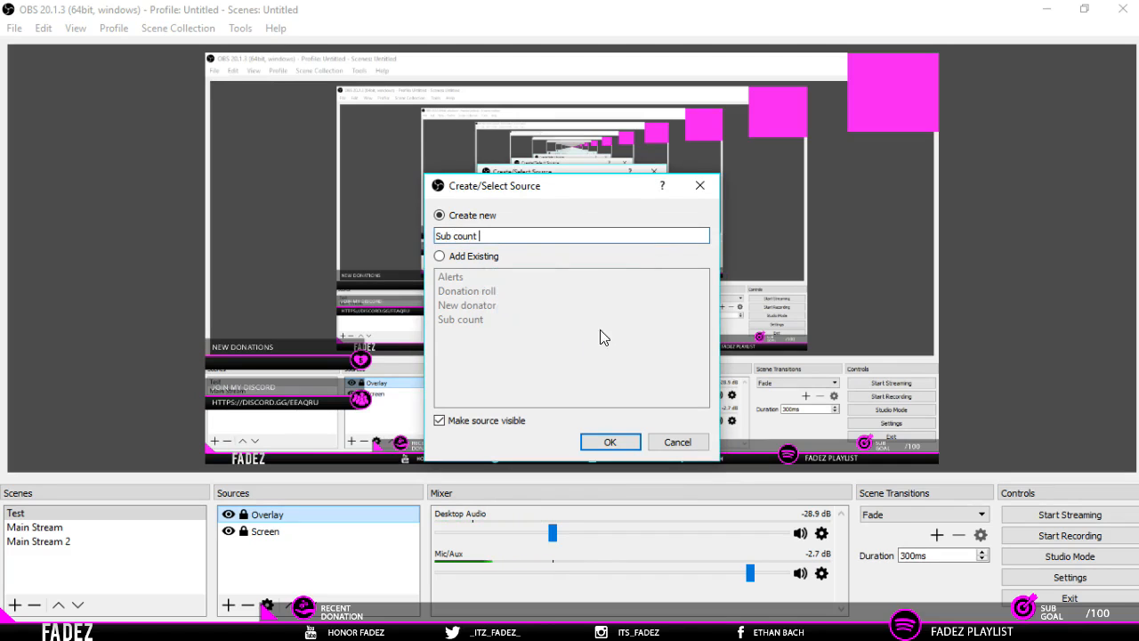
{"action": "left_click", "coordinate": [440, 255]}
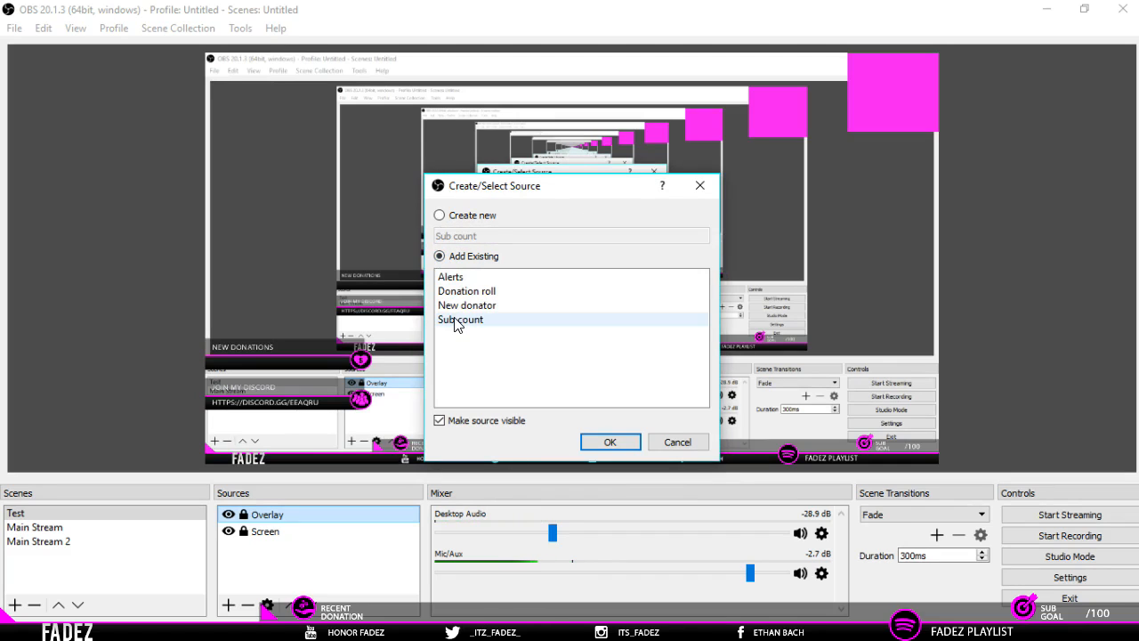
{"action": "left_click", "coordinate": [440, 215]}
{"action": "left_click", "coordinate": [491, 234]}
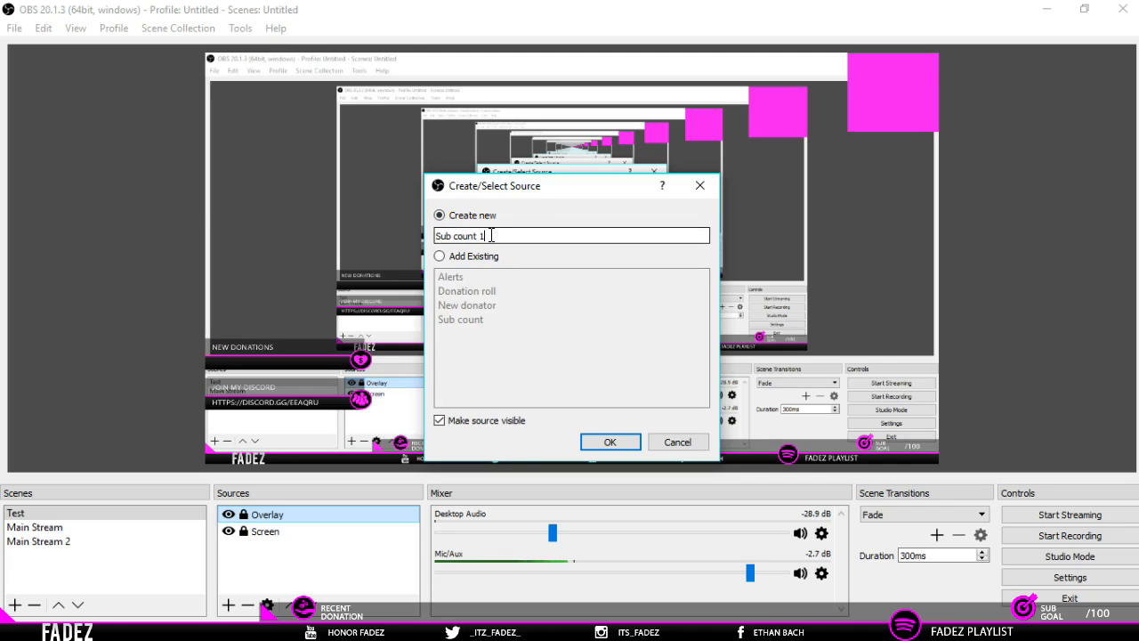
{"action": "key", "text": "Return"}
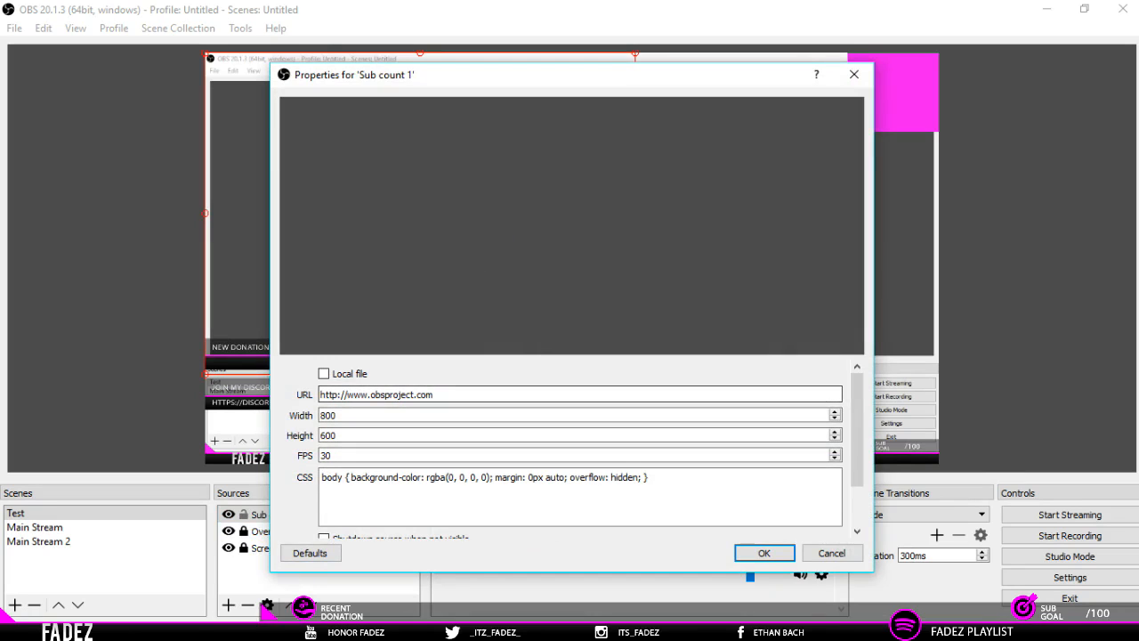
Switch to Chrome, search for livecounts in a new tab and open the Livecounts live subscriber count site.
{"action": "left_click", "coordinate": [232, 626]}
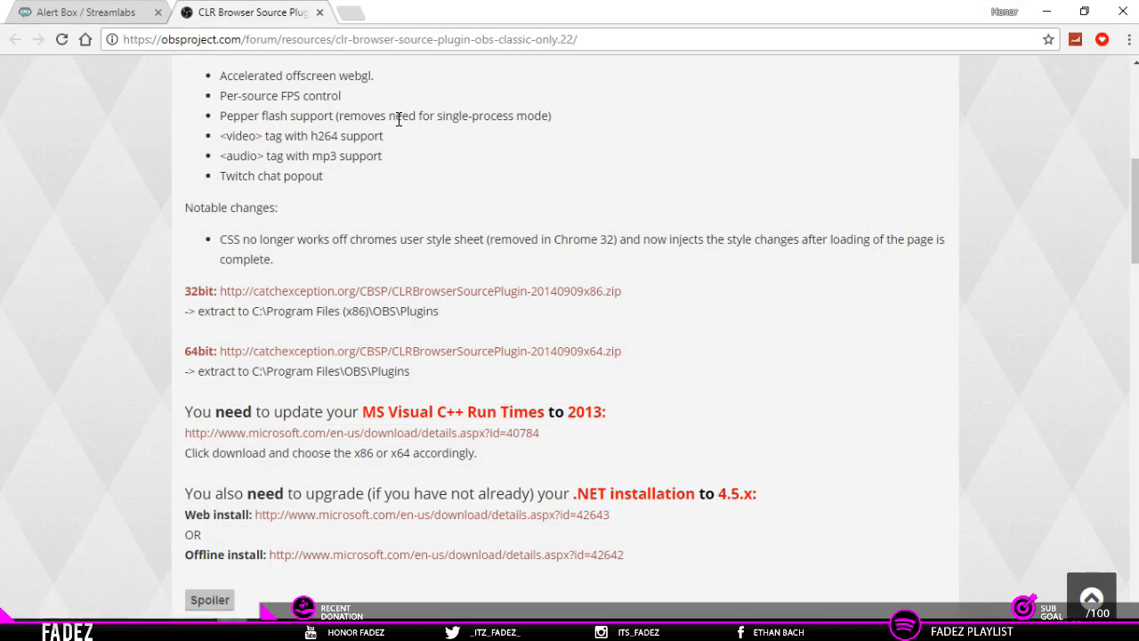
{"action": "left_click", "coordinate": [358, 11]}
{"action": "type", "text": "live"}
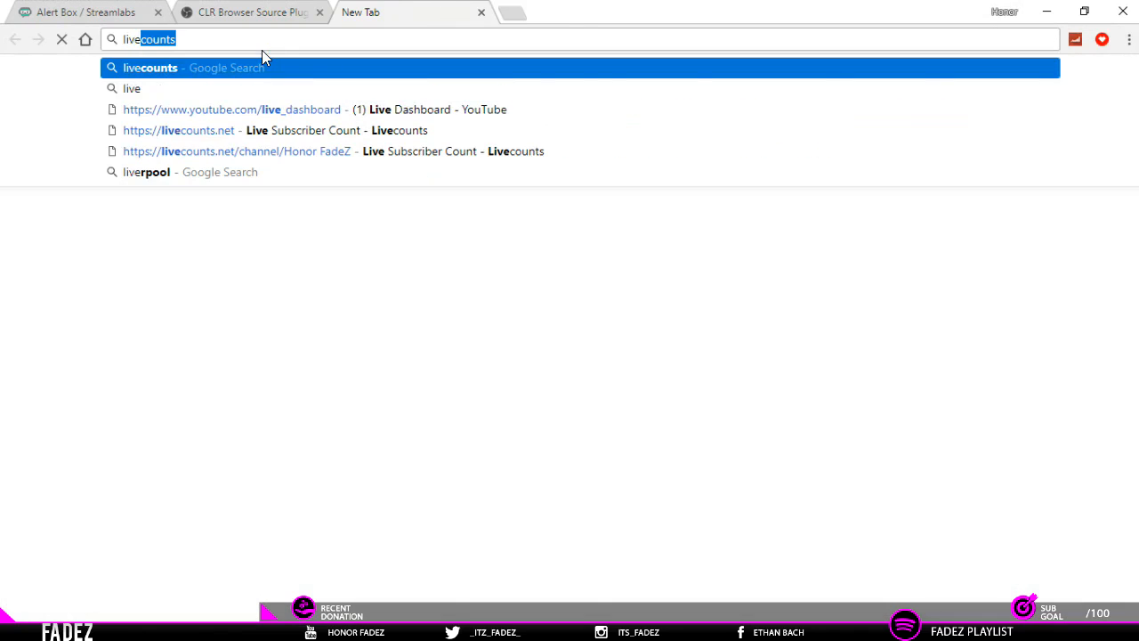
{"action": "key", "text": "Return"}
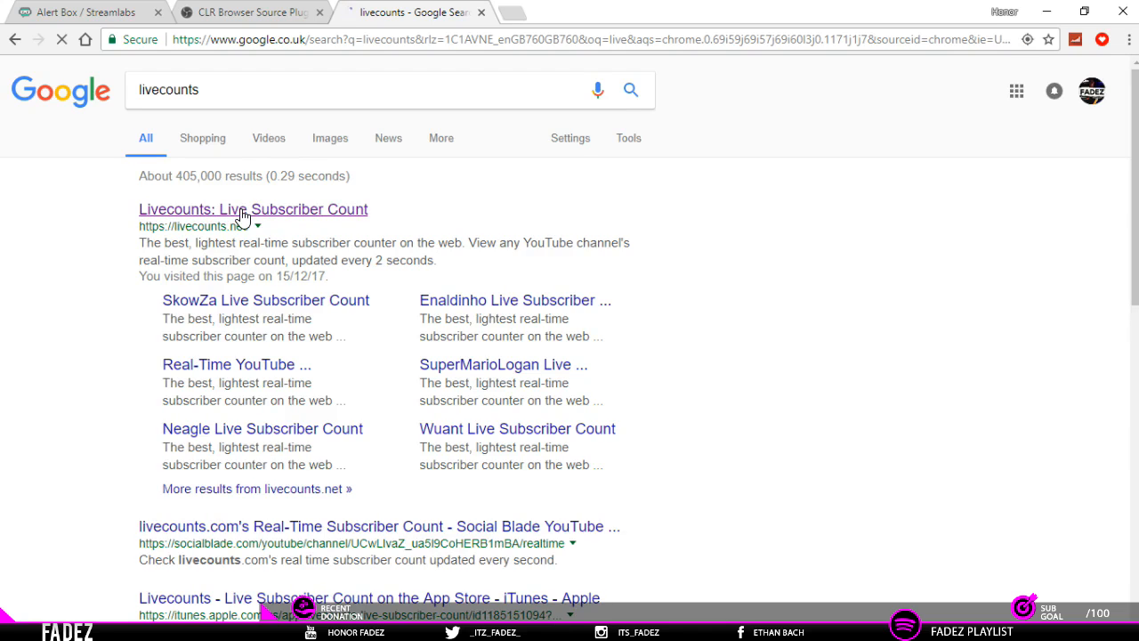
{"action": "left_click", "coordinate": [242, 212]}
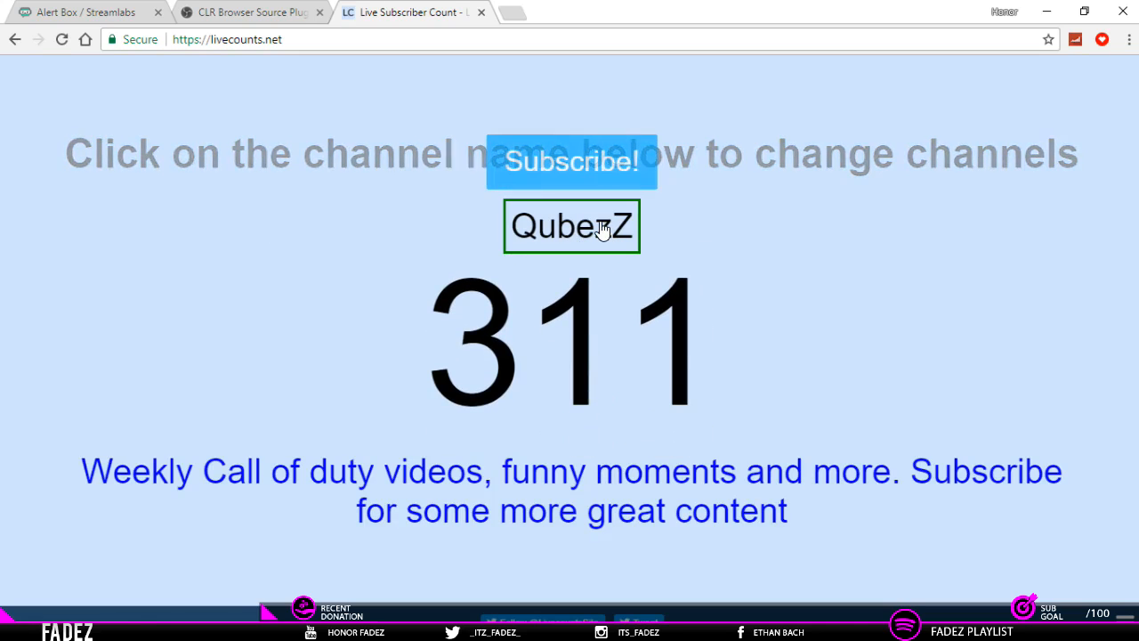
Change the Livecounts channel to Honor FadeZ and copy the address of its live count page.
{"action": "left_click", "coordinate": [601, 230]}
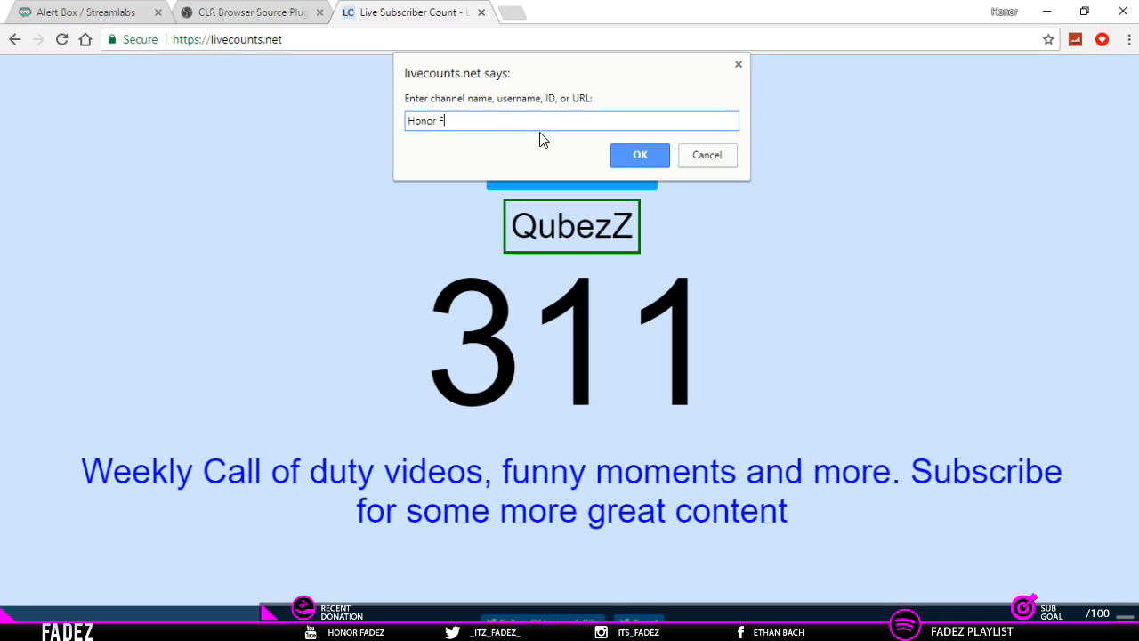
{"action": "type", "text": "Honor FadeZ"}
{"action": "key", "text": "Return"}
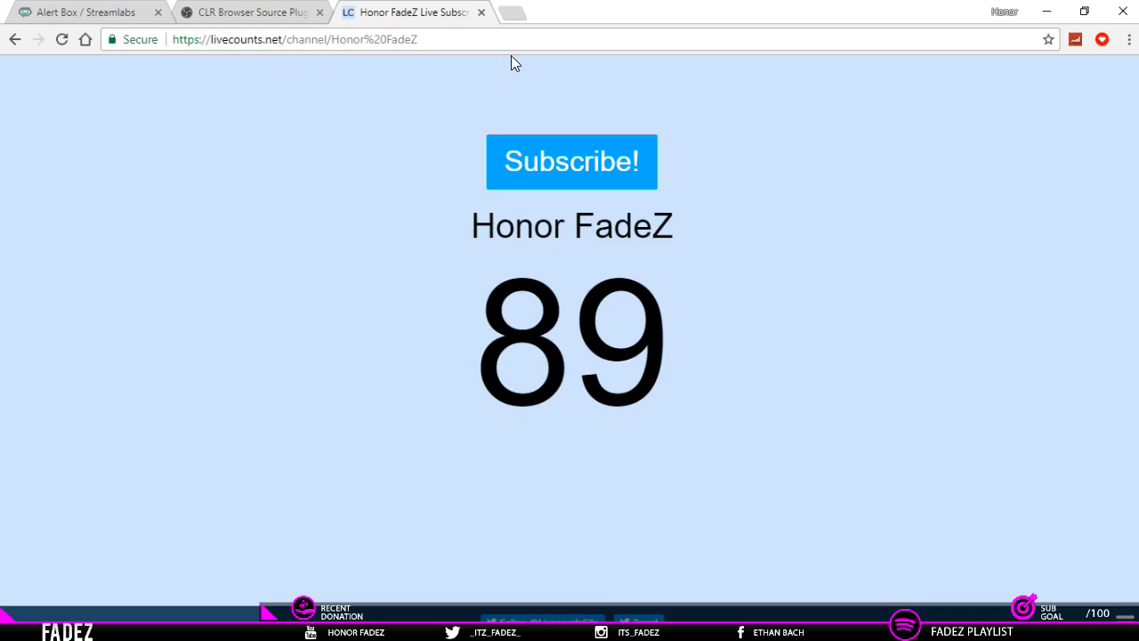
{"action": "left_click_drag", "start_coordinate": [468, 39], "coordinate": [160, 43]}
{"action": "key", "text": "ctrl+c"}
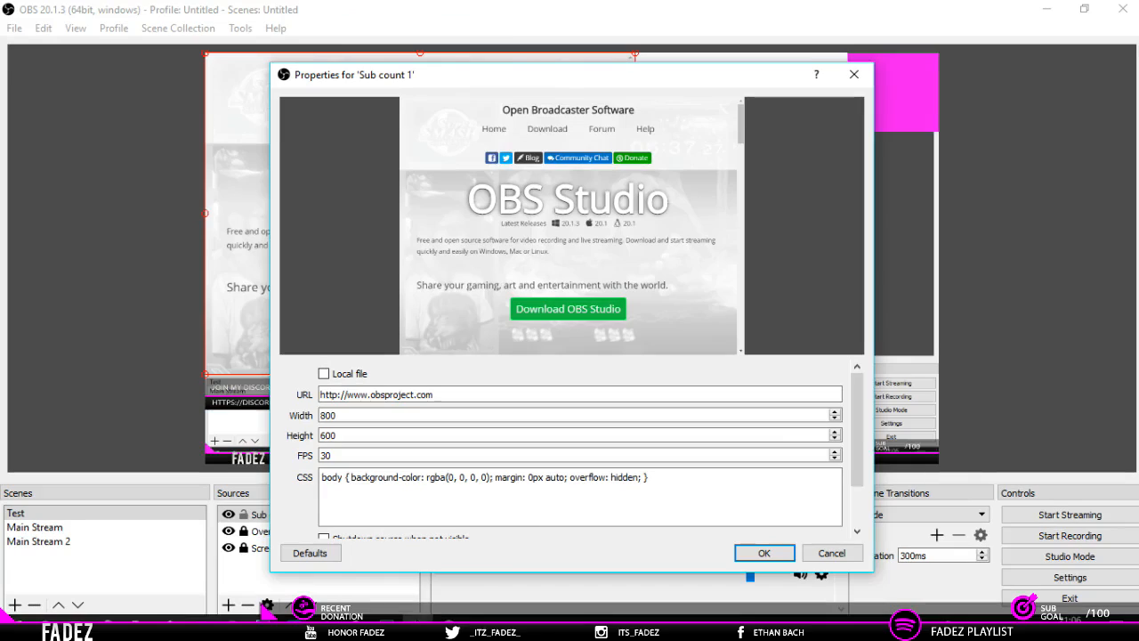
Back in OBS Studio, replace the Sub count 1 URL with the copied livecounts.net channel address and accept the properties.
{"action": "left_click", "coordinate": [470, 394]}
{"action": "key", "text": "ctrl+a"}
{"action": "key", "text": "BackSpace"}
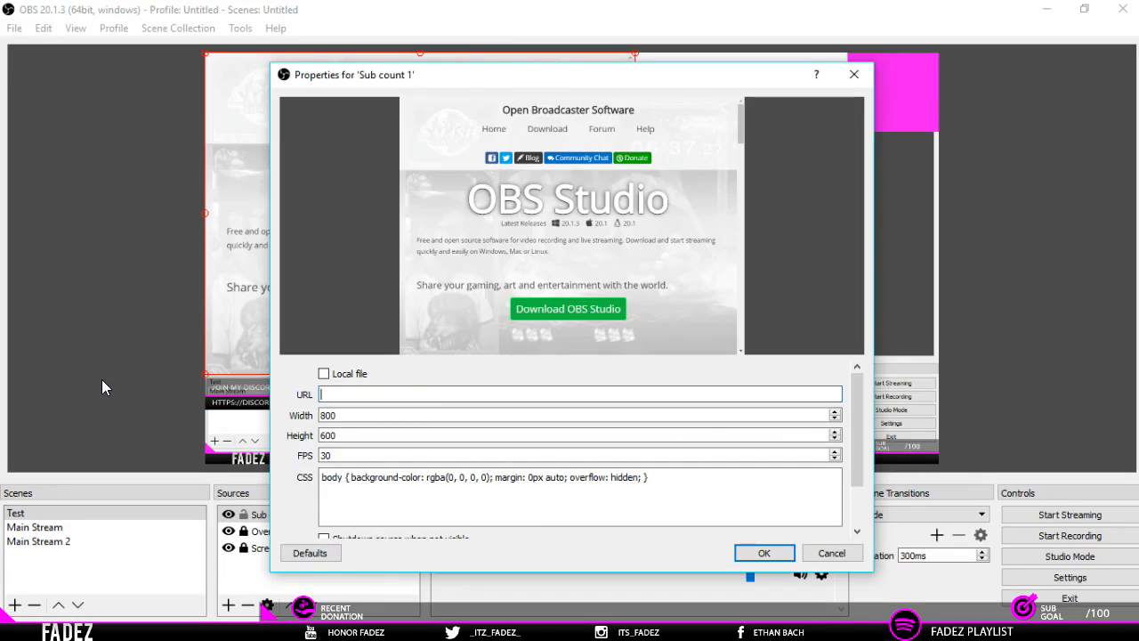
{"action": "key", "text": "ctrl+v"}
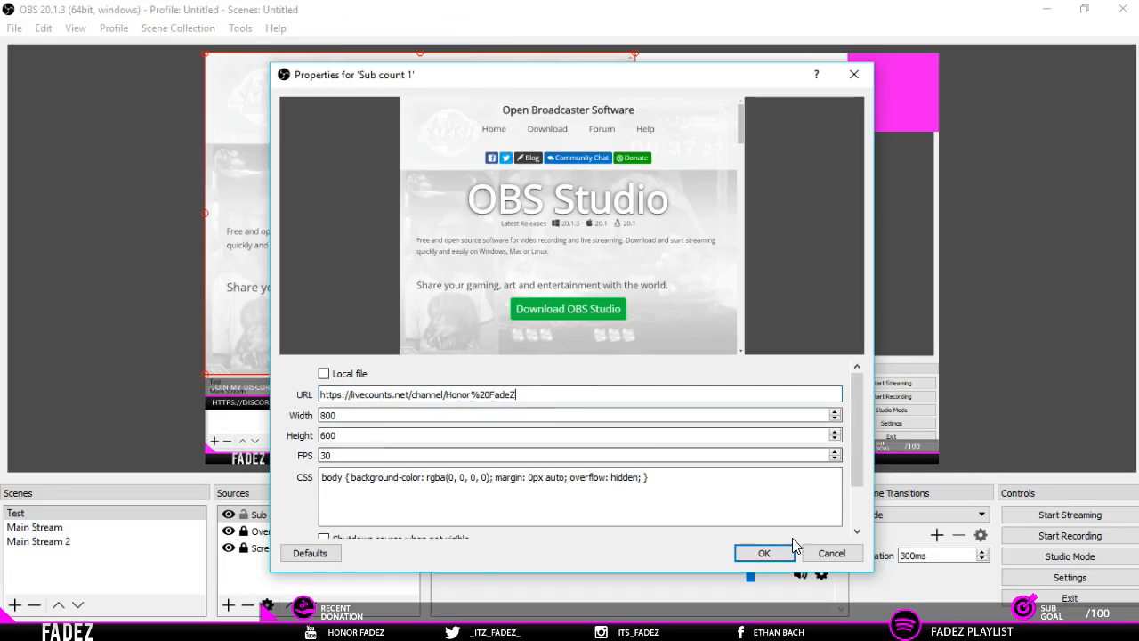
{"action": "left_click", "coordinate": [763, 556]}
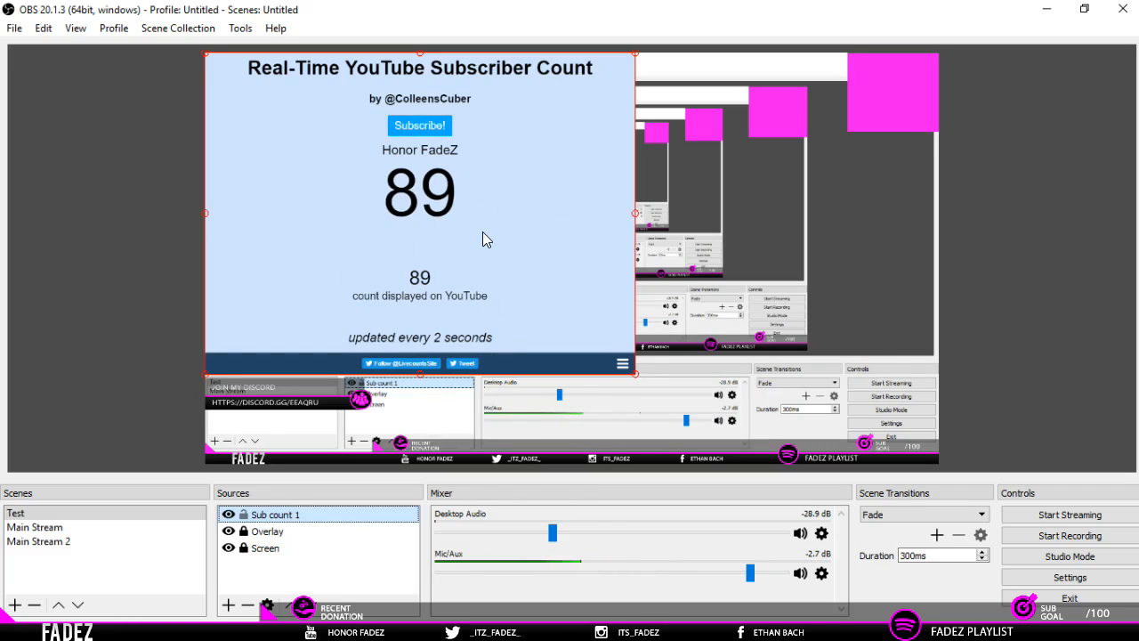
Move the Sub count 1 source to the upper-right corner of the canvas and open its filters.
{"action": "left_click_drag", "start_coordinate": [571, 261], "coordinate": [826, 258]}
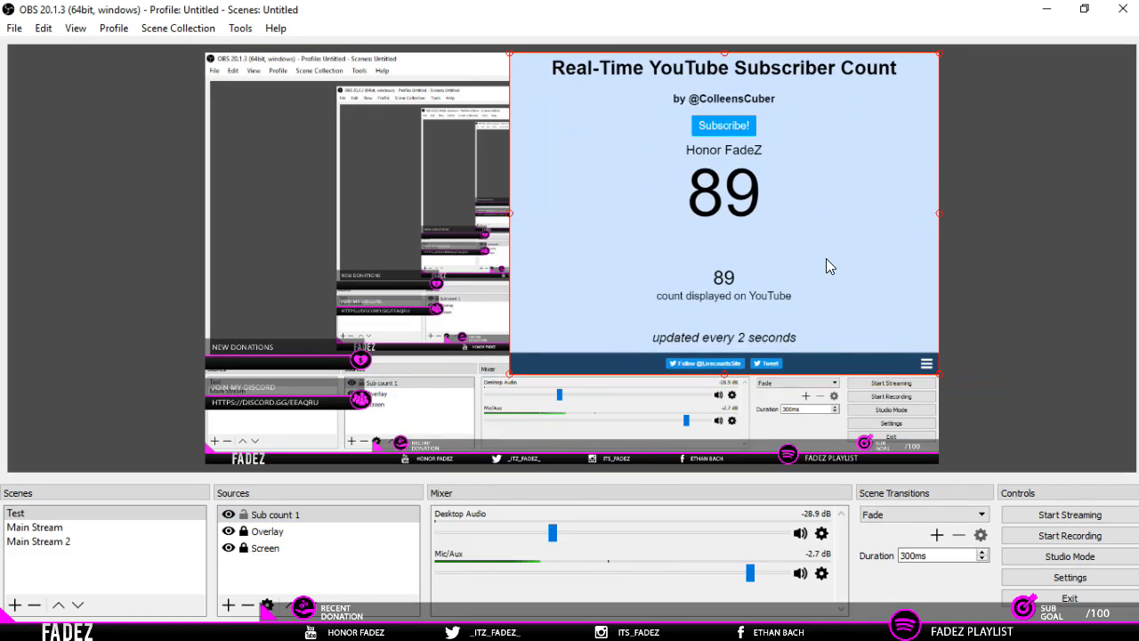
{"action": "left_click", "coordinate": [127, 375]}
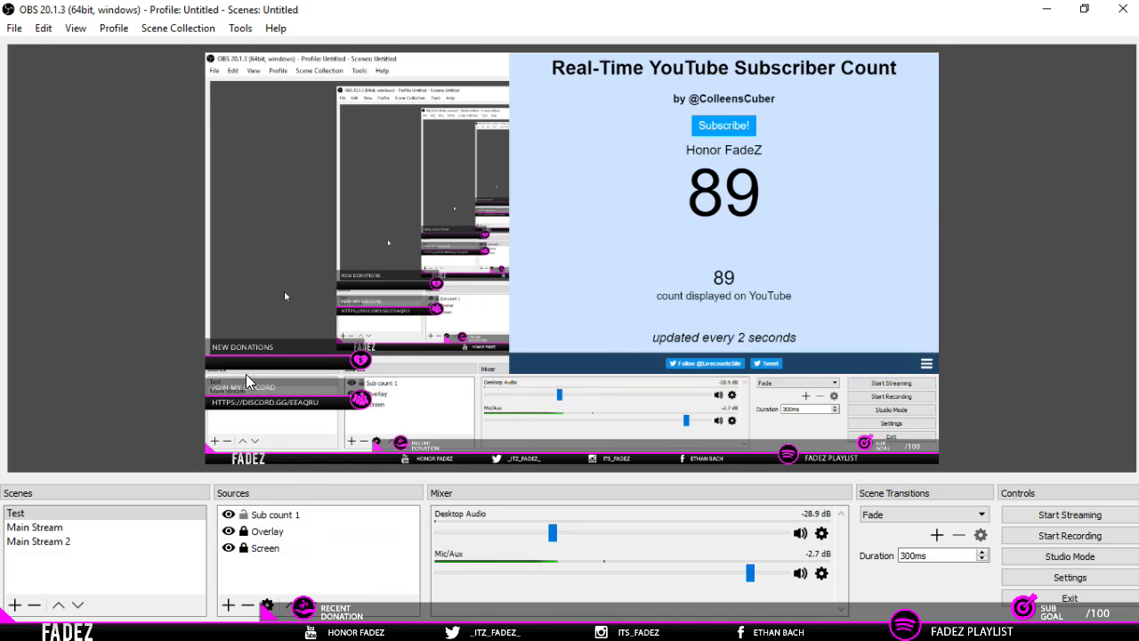
{"action": "right_click", "coordinate": [329, 516]}
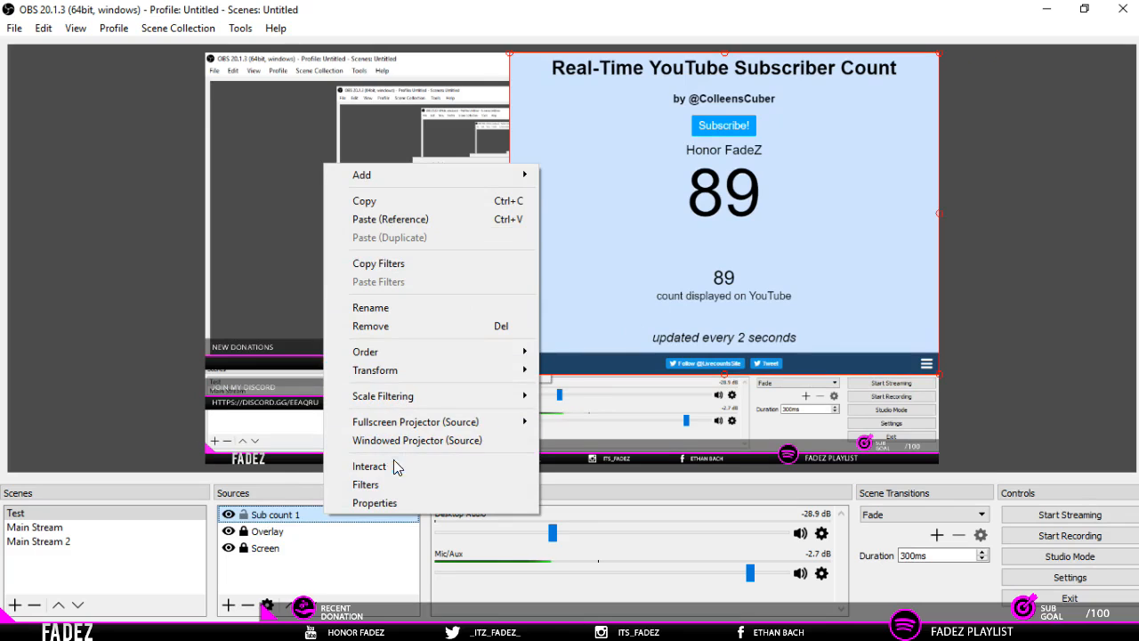
{"action": "left_click", "coordinate": [393, 479]}
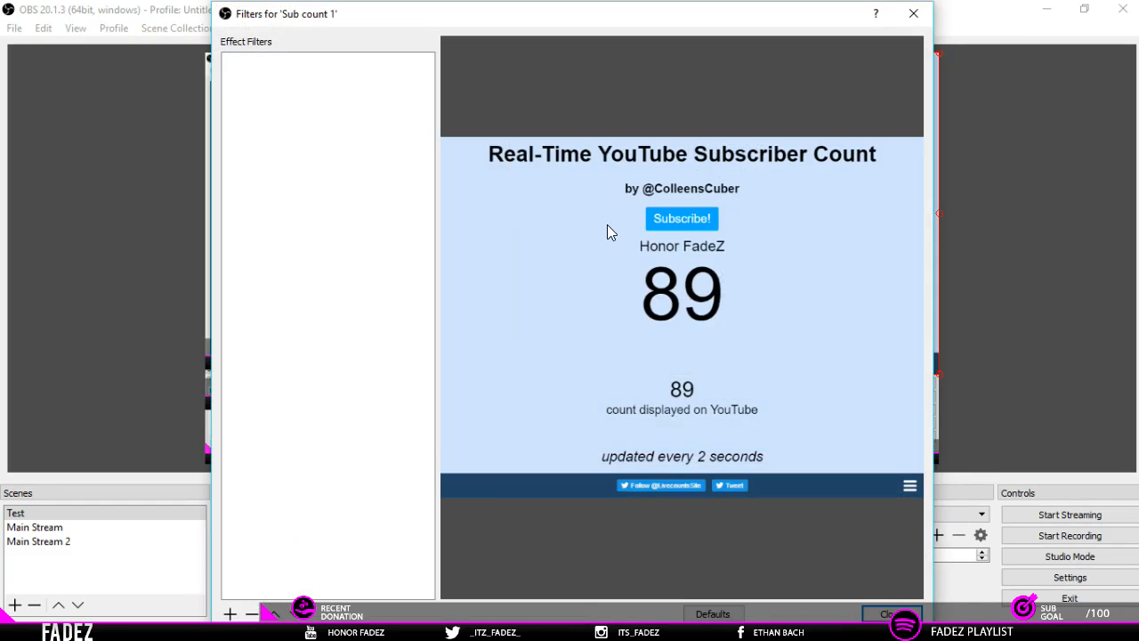
{"action": "right_click", "coordinate": [354, 115]}
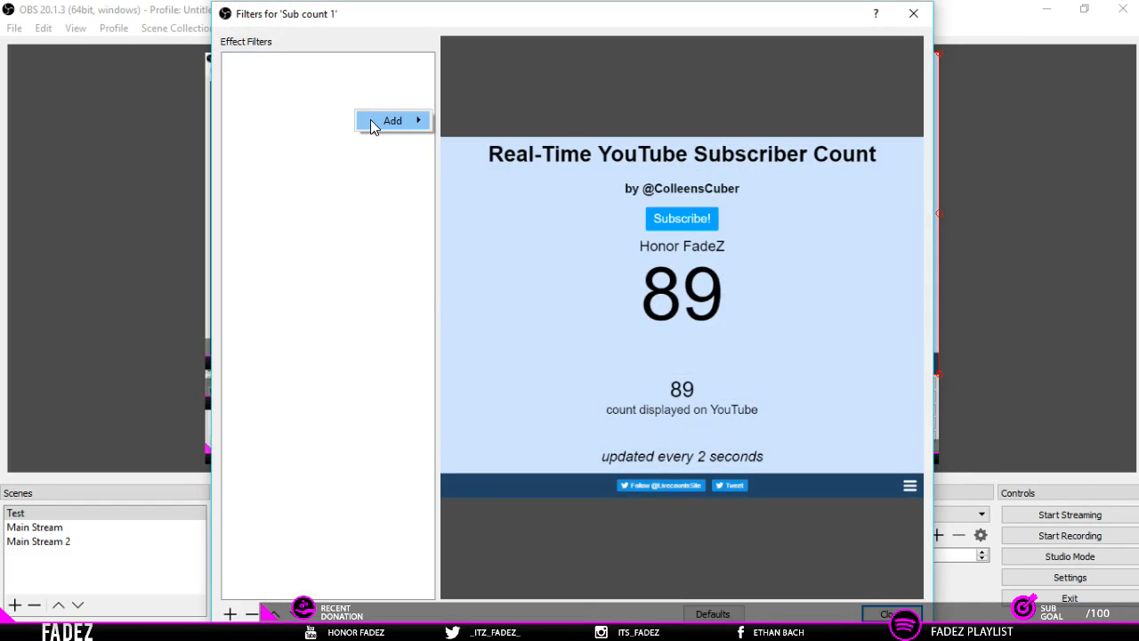
{"action": "mouse_move", "coordinate": [372, 127]}
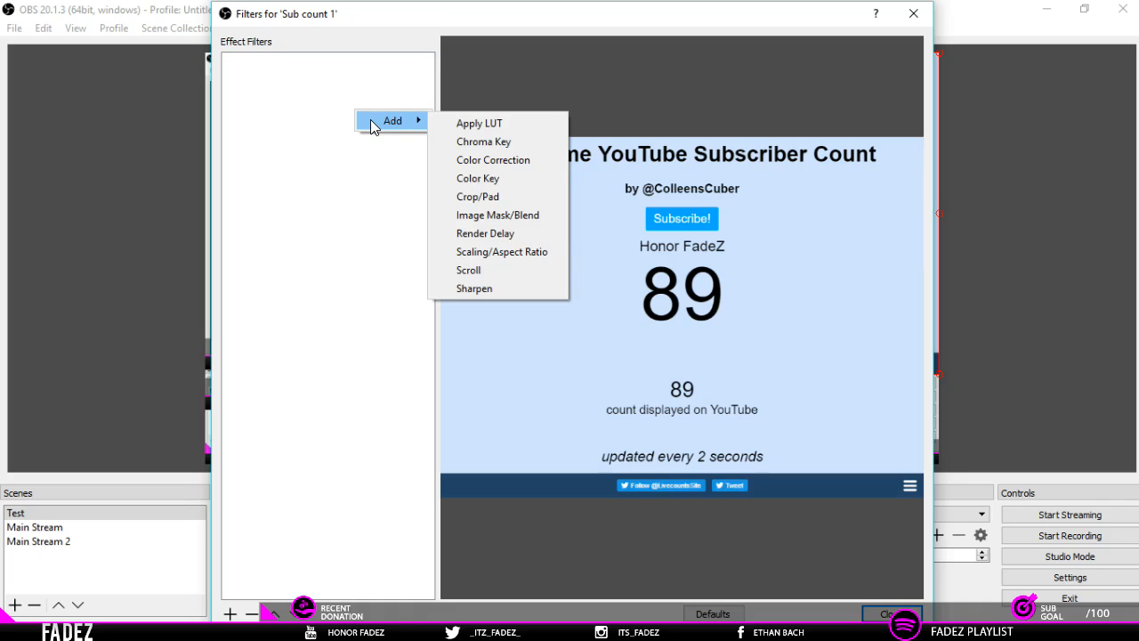
{"action": "left_click", "coordinate": [495, 198]}
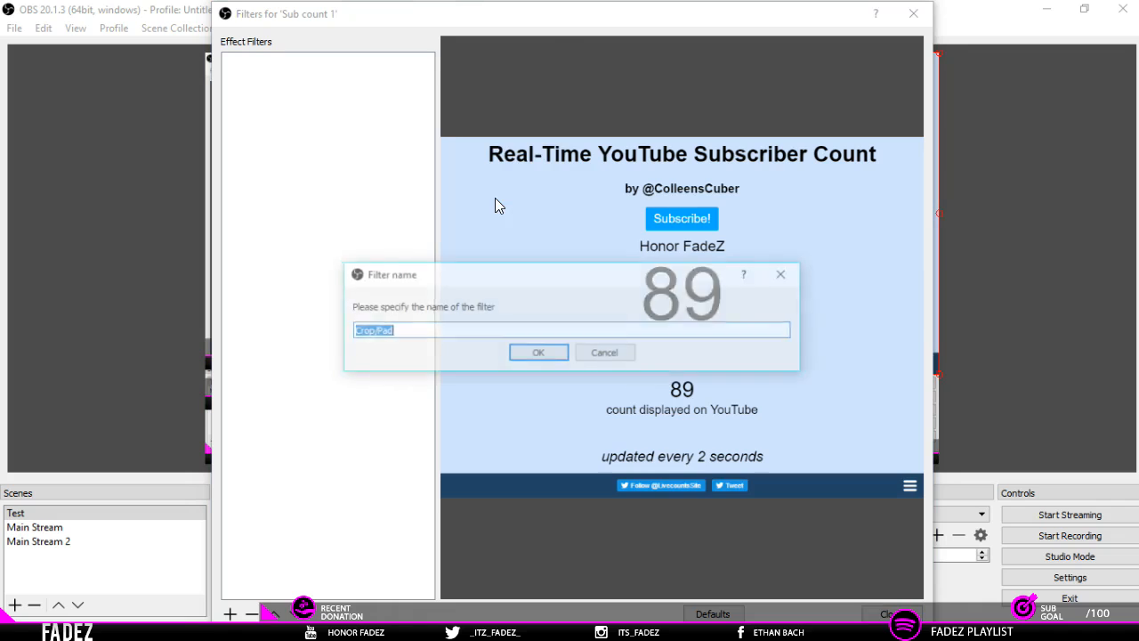
{"action": "left_click", "coordinate": [605, 353]}
Add a Crop/Pad filter with the default name to the Sub count 1 source.
{"action": "right_click", "coordinate": [279, 252]}
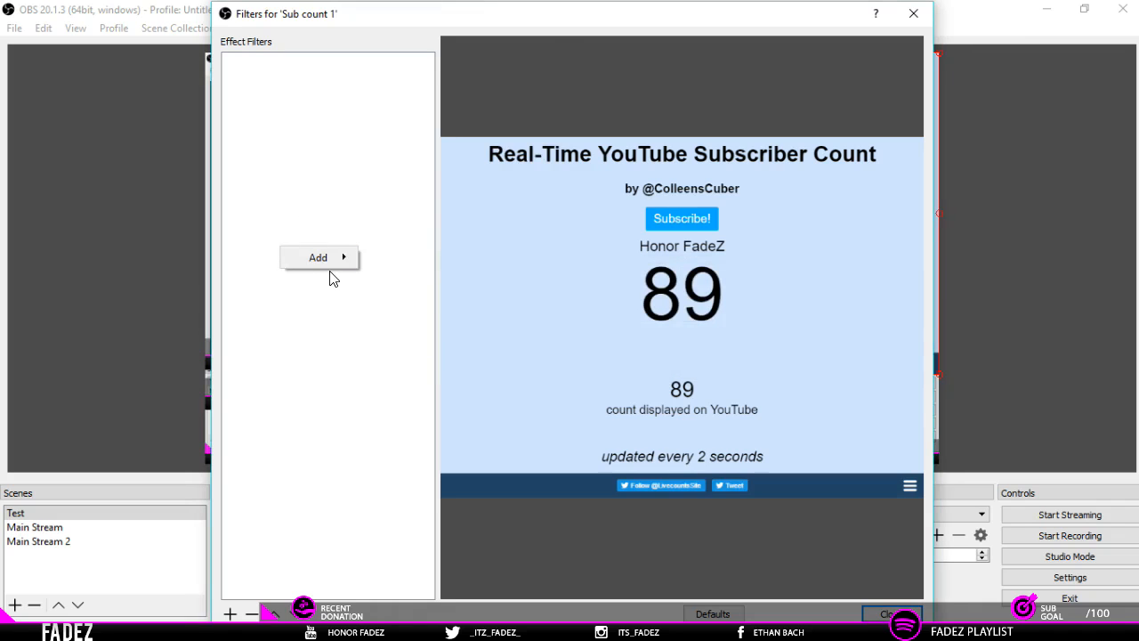
{"action": "mouse_move", "coordinate": [331, 257]}
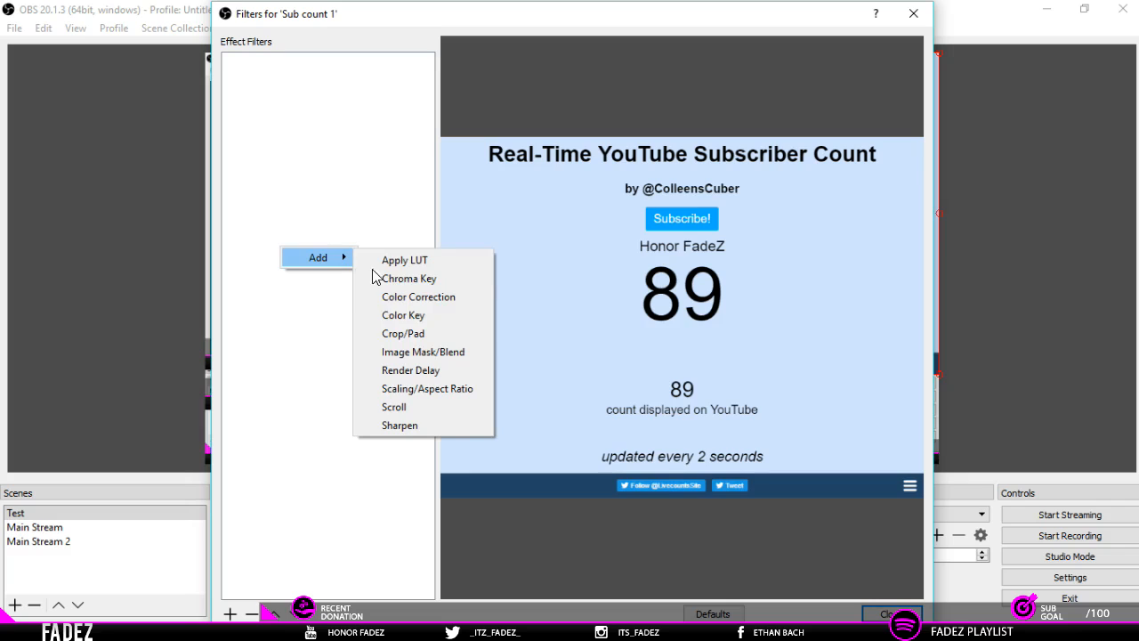
{"action": "left_click", "coordinate": [408, 331]}
{"action": "left_click", "coordinate": [521, 353]}
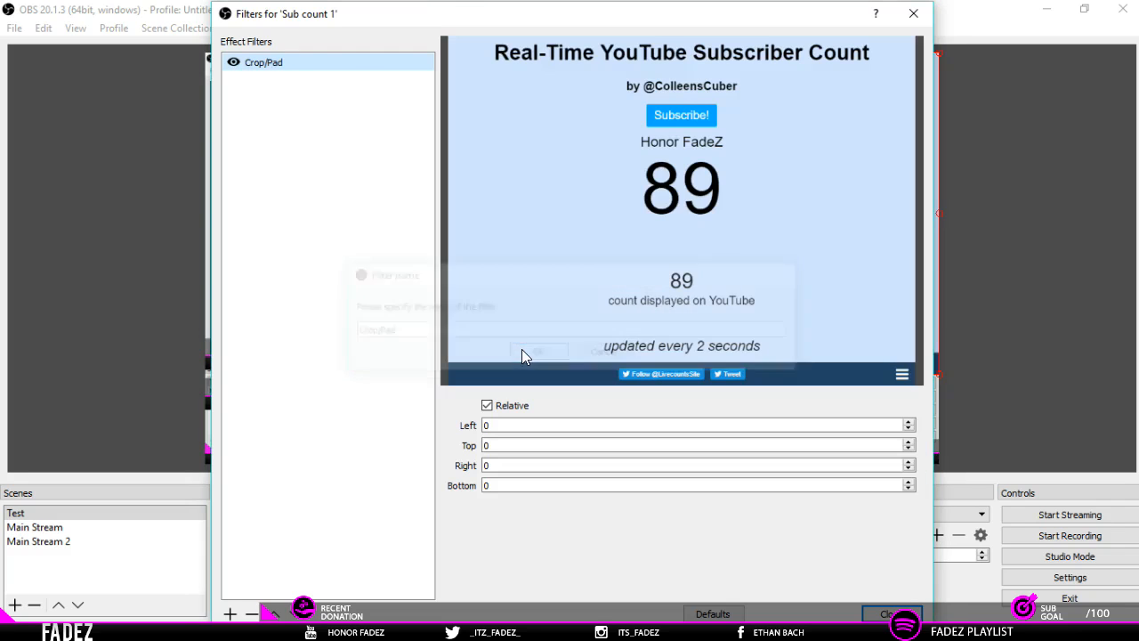
Set the bottom crop of the Sub count 1 source's Crop/Pad filter to 270.
{"action": "left_click", "coordinate": [500, 485]}
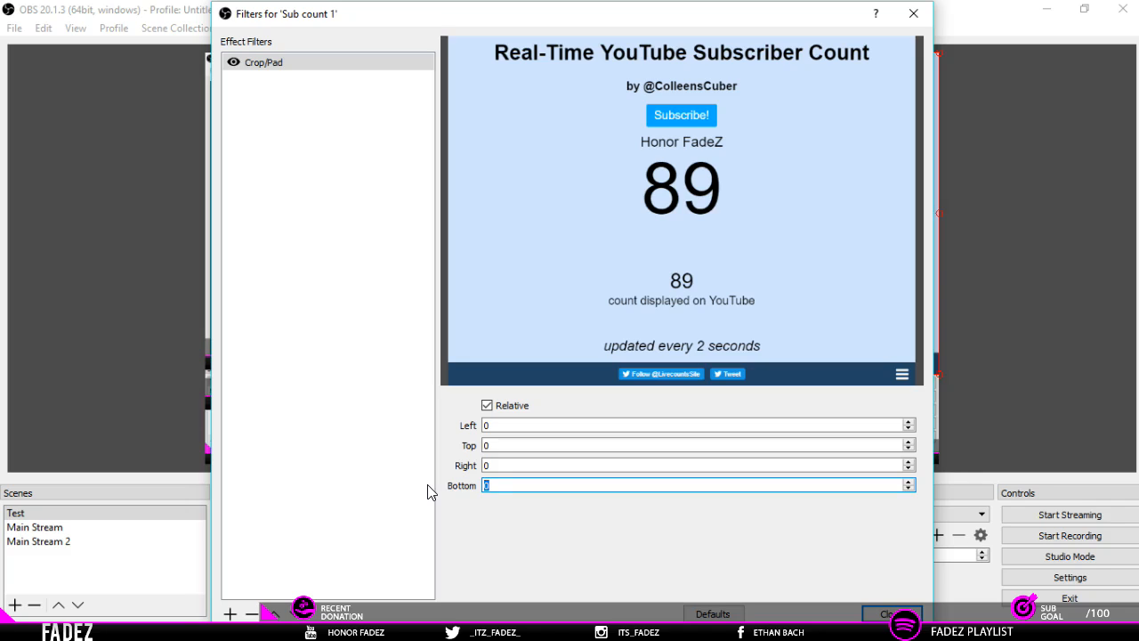
{"action": "type", "text": "200"}
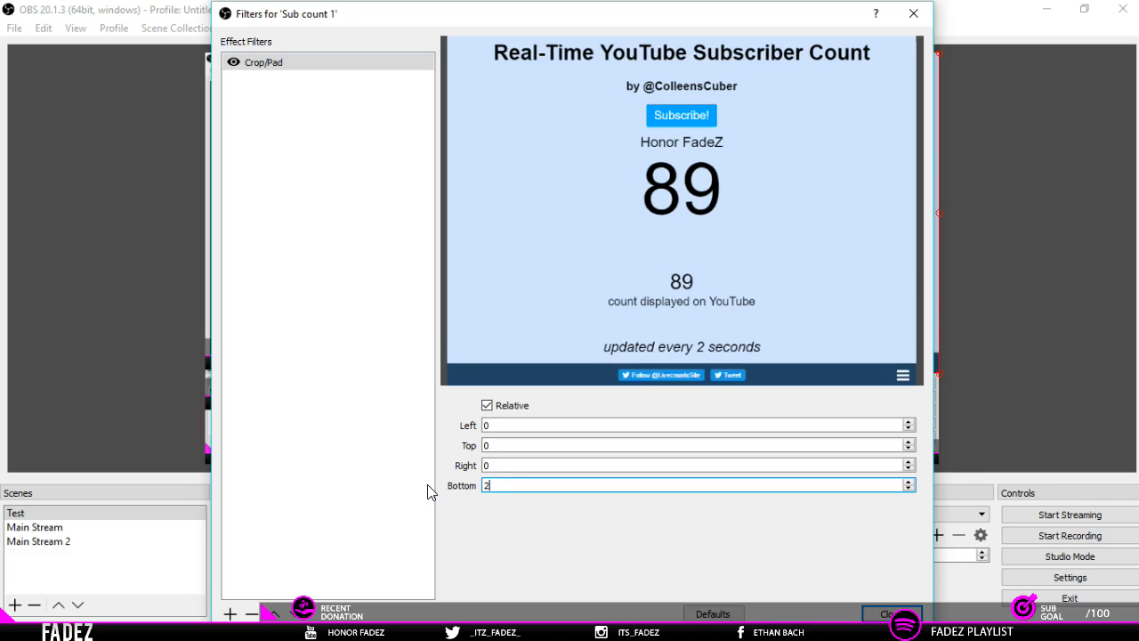
{"action": "key", "text": "BackSpace"}
{"action": "key", "text": "BackSpace"}
{"action": "type", "text": "50"}
{"action": "key", "text": "BackSpace"}
{"action": "key", "text": "BackSpace"}
{"action": "key", "text": "BackSpace"}
{"action": "type", "text": "270"}
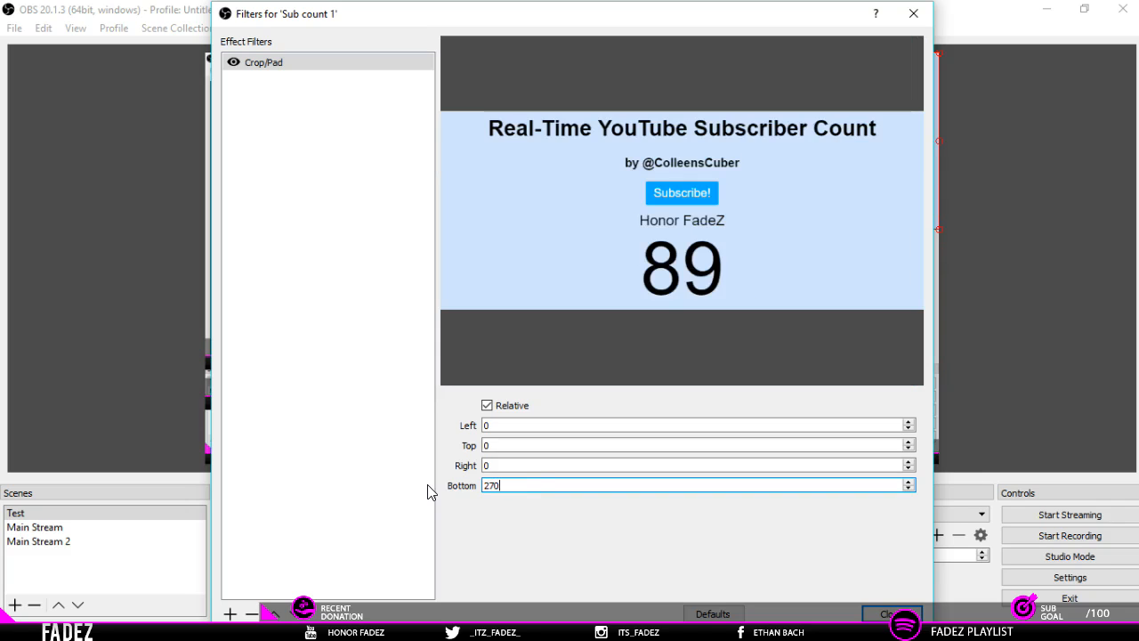
Set both the left and right crop of the Crop/Pad filter to 200.
{"action": "left_click_drag", "start_coordinate": [496, 425], "coordinate": [445, 420]}
{"action": "type", "text": "200"}
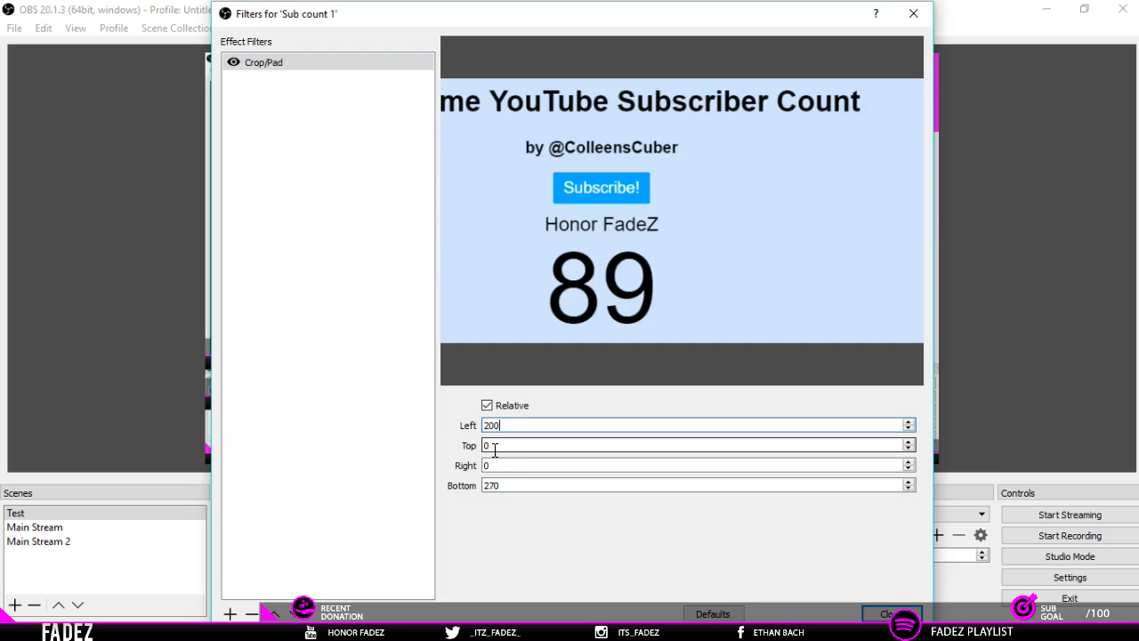
{"action": "left_click_drag", "start_coordinate": [508, 462], "coordinate": [440, 465]}
{"action": "type", "text": "200"}
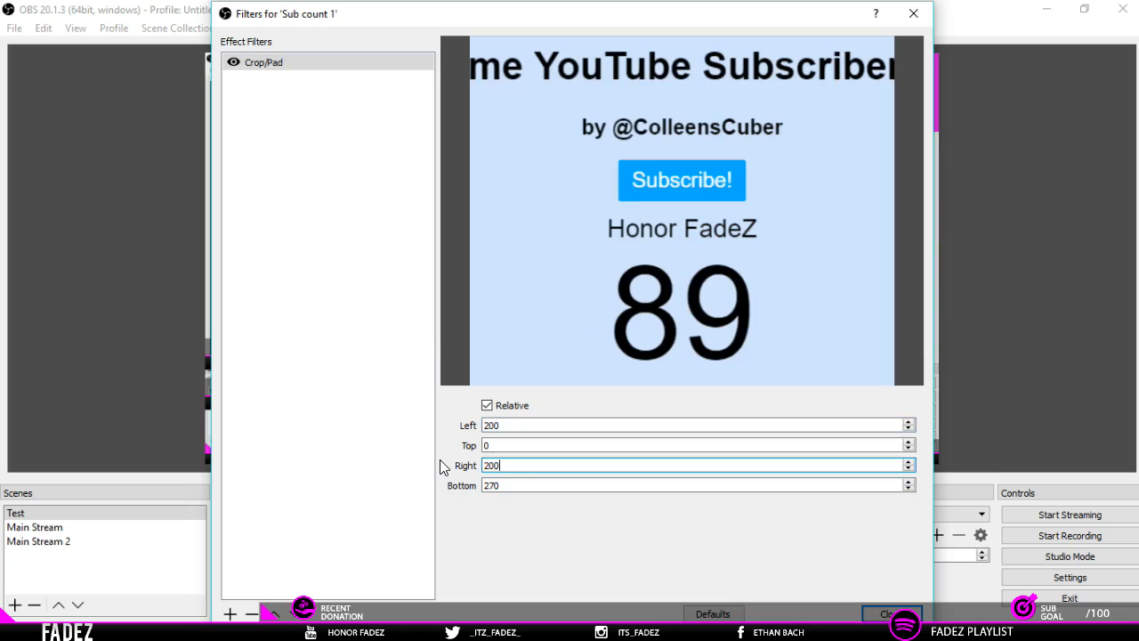
Set the top crop of the Sub count 1 source's Crop/Pad filter to 200.
{"action": "double_click", "coordinate": [516, 444]}
{"action": "type", "text": "2"}
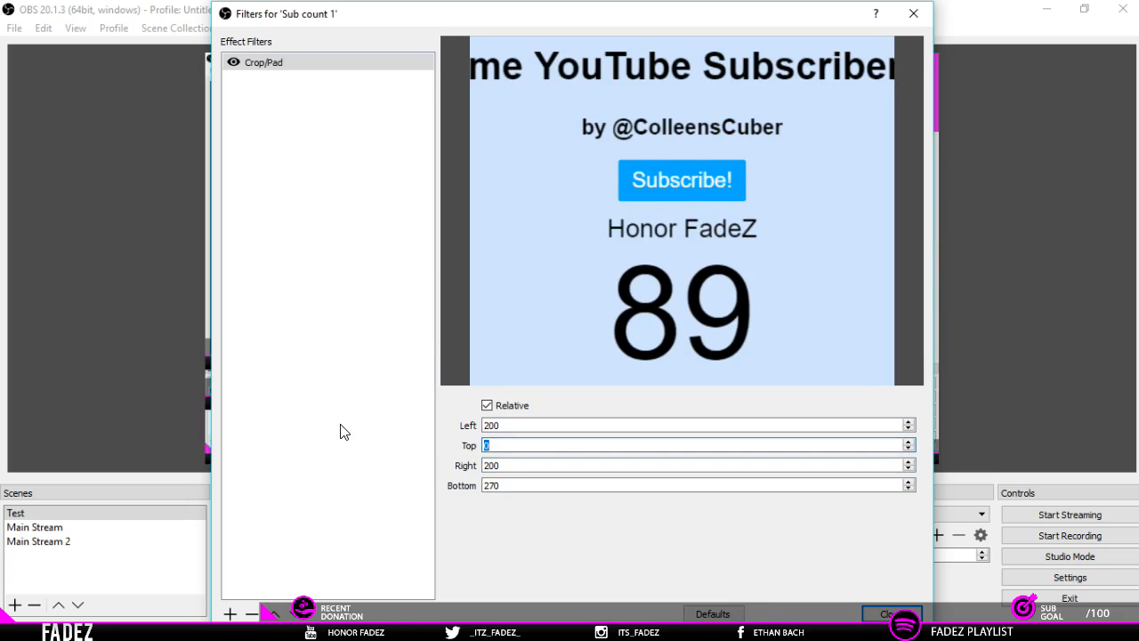
{"action": "type", "text": "50"}
{"action": "key", "text": "BackSpace"}
{"action": "key", "text": "BackSpace"}
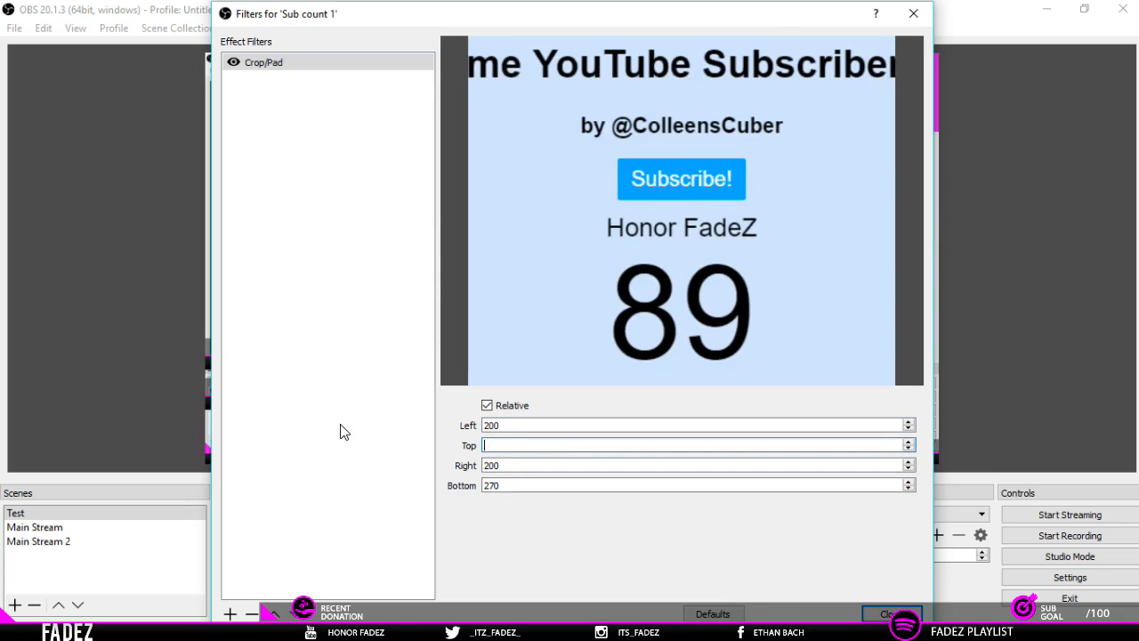
{"action": "type", "text": "00"}
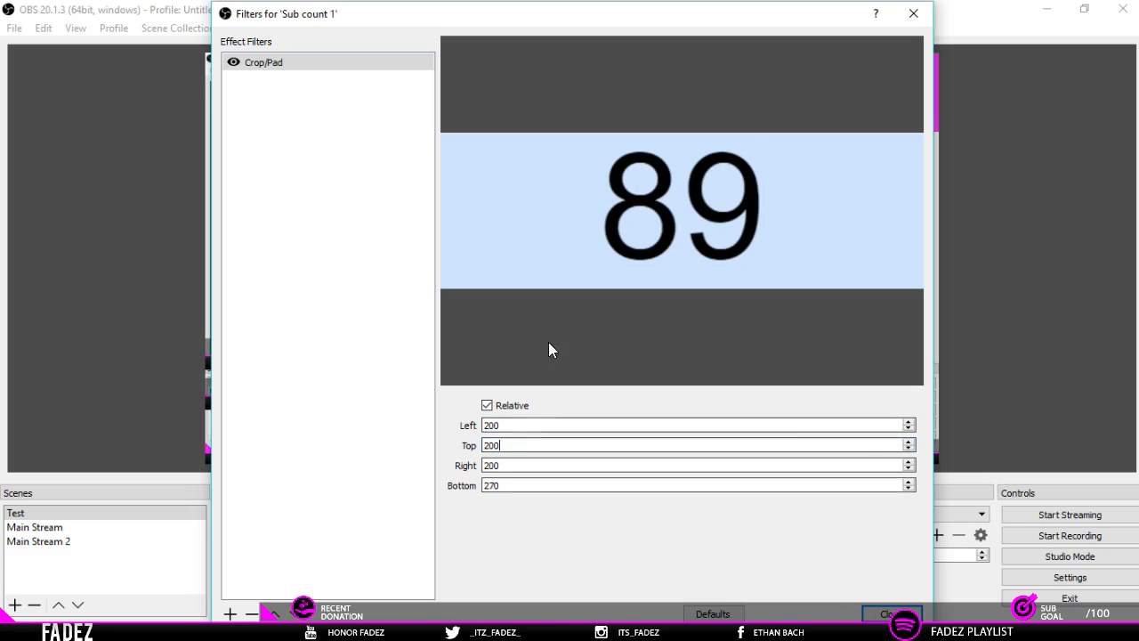
Set the right and left crop to 250, and move the cropped Sub count 1 source down on the canvas, clear of the pink box.
{"action": "double_click", "coordinate": [513, 465]}
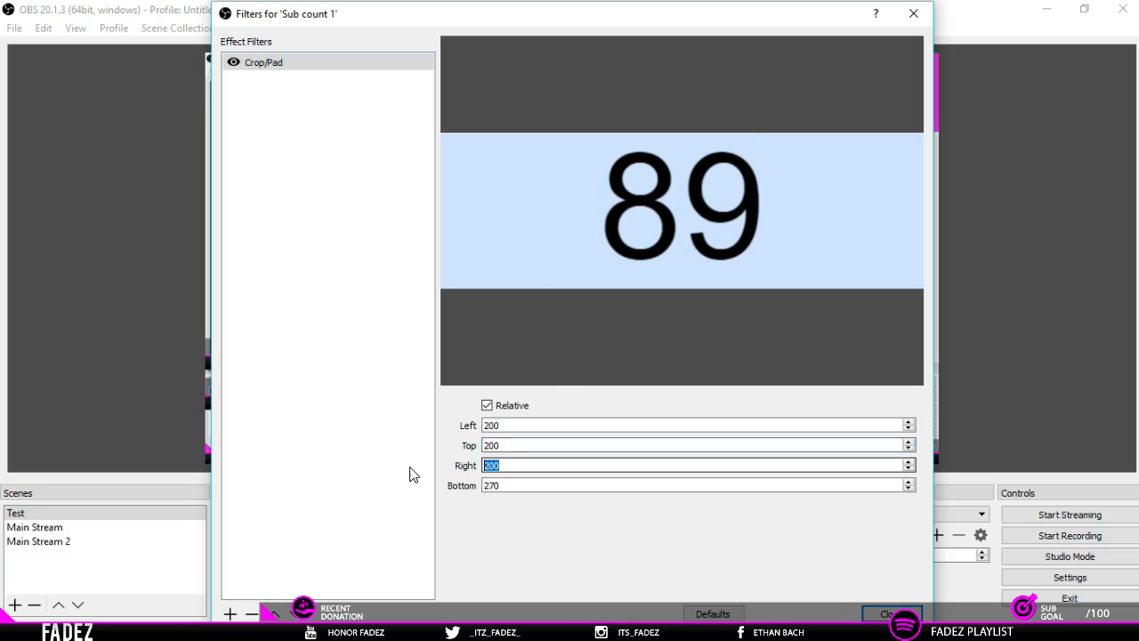
{"action": "type", "text": "250"}
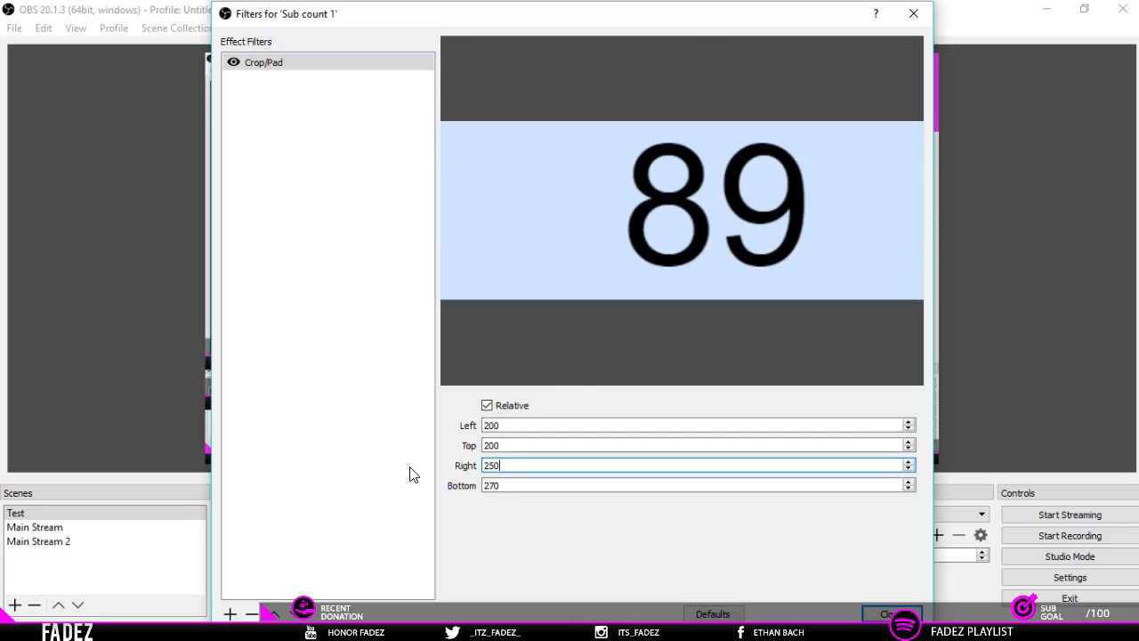
{"action": "left_click", "coordinate": [495, 426]}
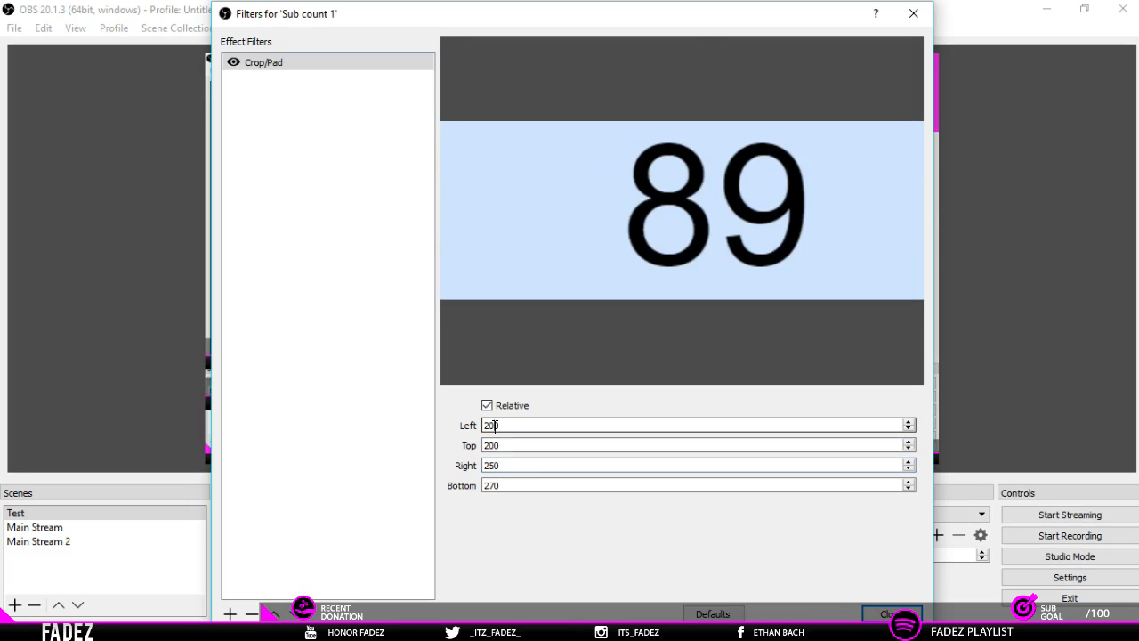
{"action": "key", "text": "BackSpace"}
{"action": "type", "text": "5"}
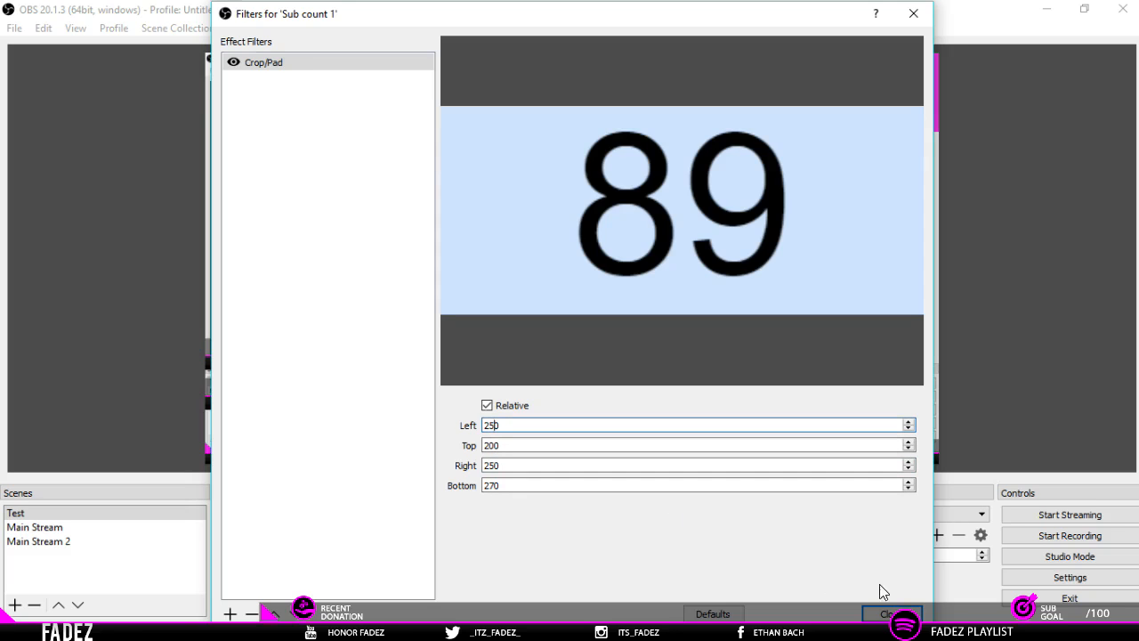
{"action": "left_click", "coordinate": [885, 612]}
{"action": "left_click_drag", "start_coordinate": [564, 85], "coordinate": [627, 156]}
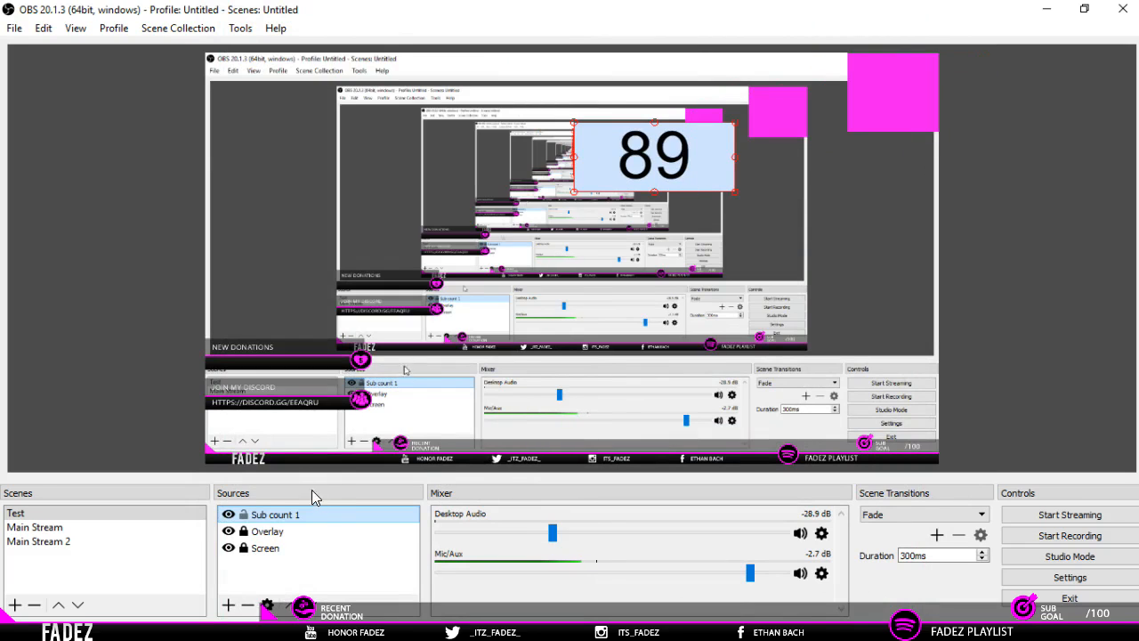
Add a Chroma Key filter with the default name to the Sub count 1 source.
{"action": "right_click", "coordinate": [328, 517]}
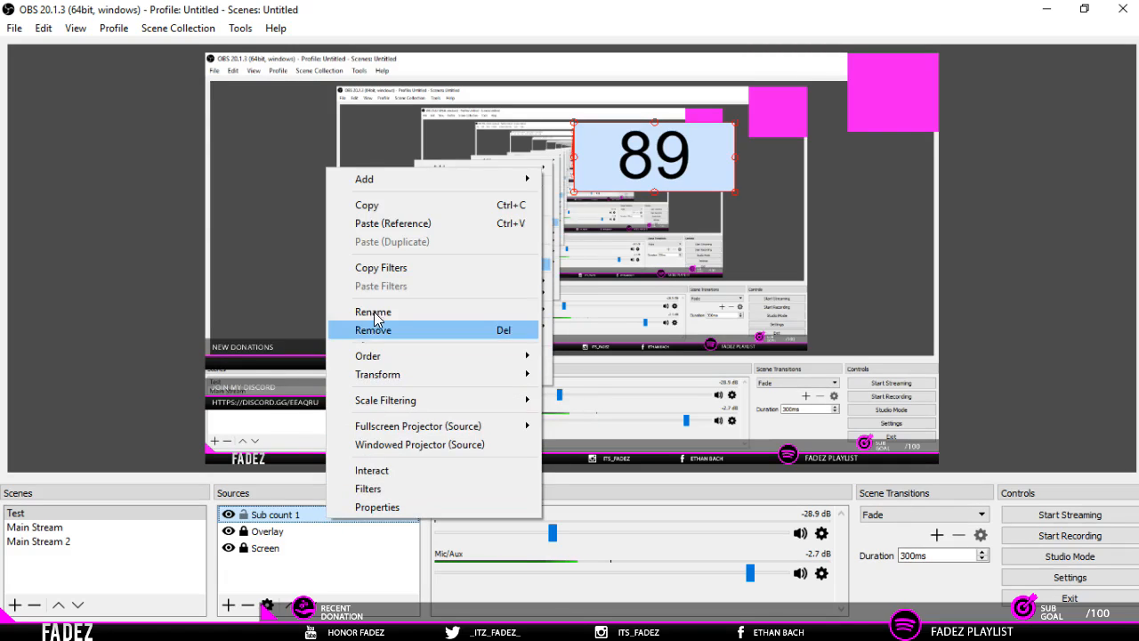
{"action": "left_click", "coordinate": [382, 492]}
{"action": "right_click", "coordinate": [331, 219]}
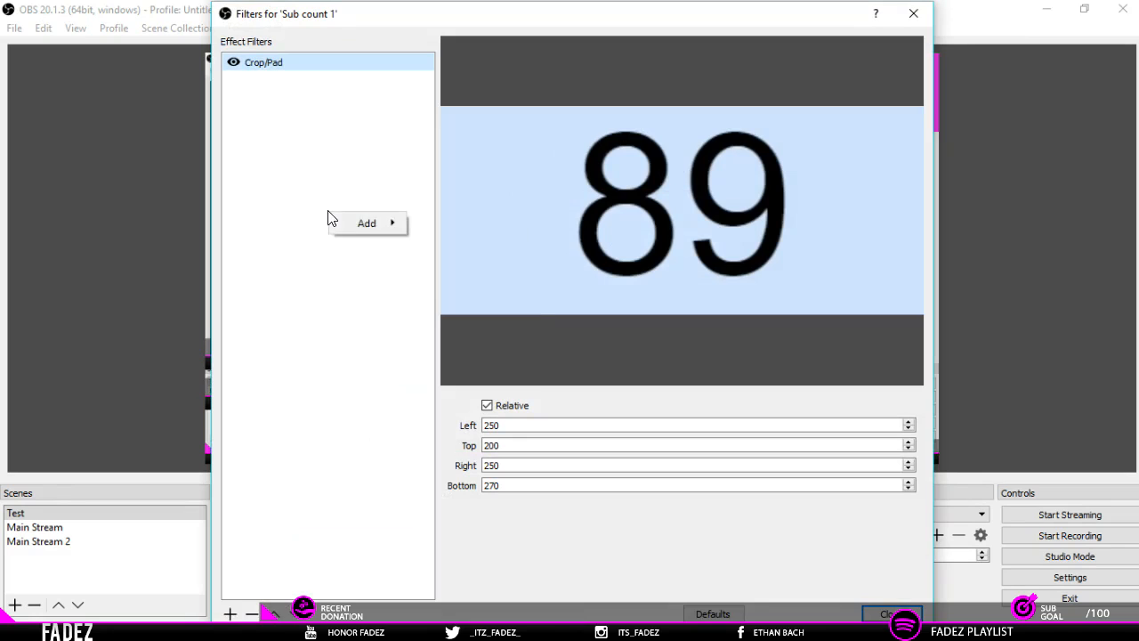
{"action": "mouse_move", "coordinate": [365, 228]}
{"action": "left_click", "coordinate": [456, 244]}
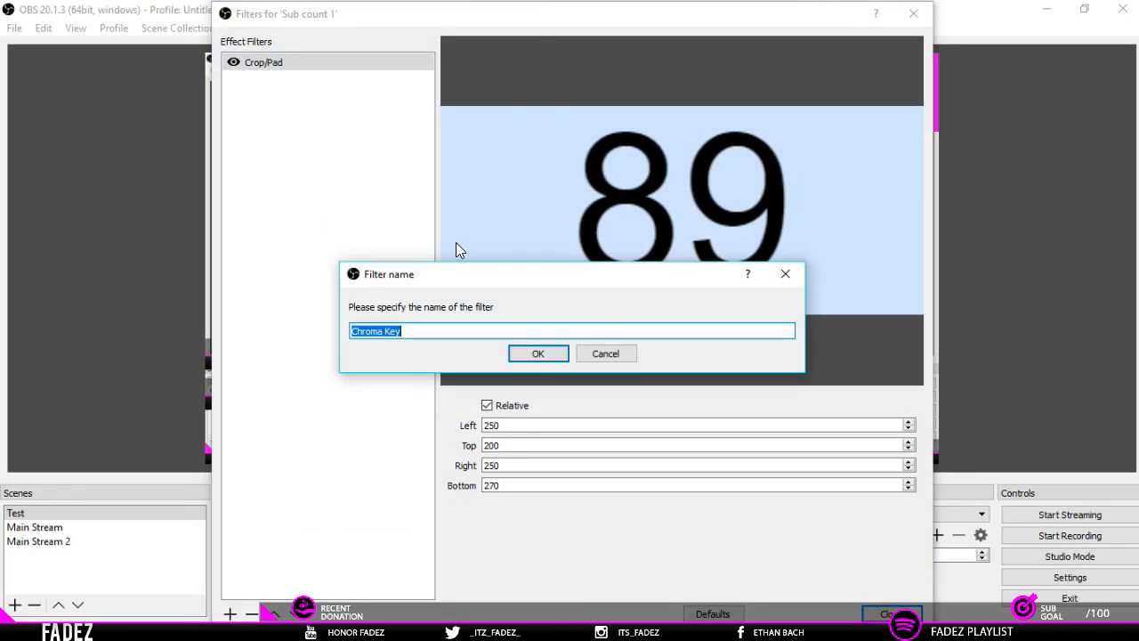
{"action": "left_click", "coordinate": [534, 356]}
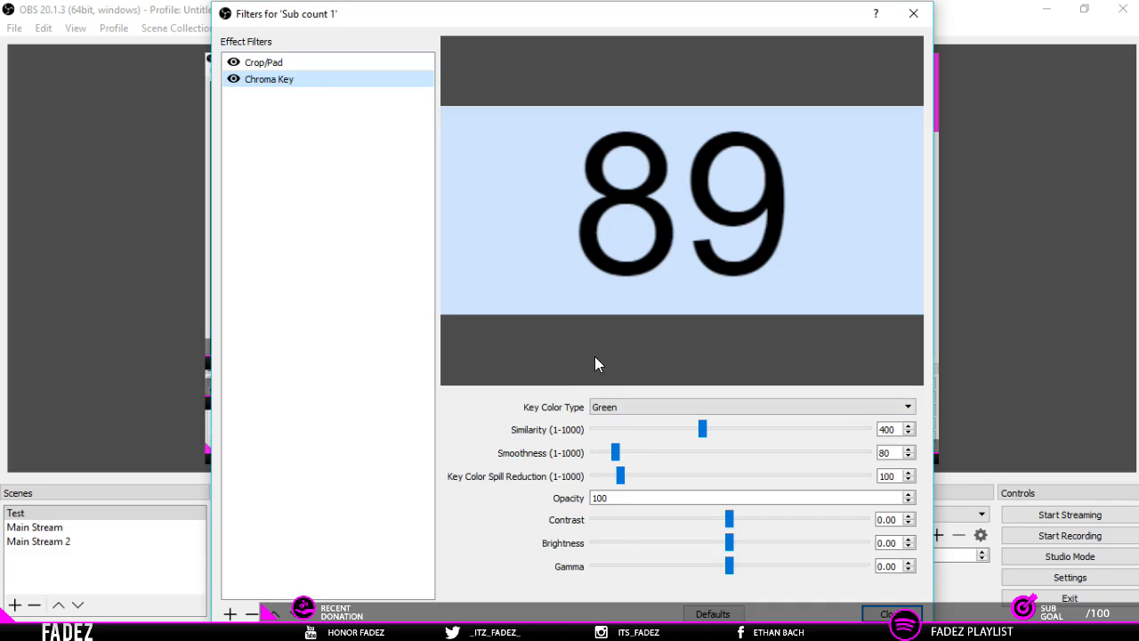
Set the Chroma Key to a custom key color sampled from the counter's light blue background, #d0e4fe, saving it as a custom color.
{"action": "left_click", "coordinate": [610, 398]}
{"action": "left_click", "coordinate": [616, 452]}
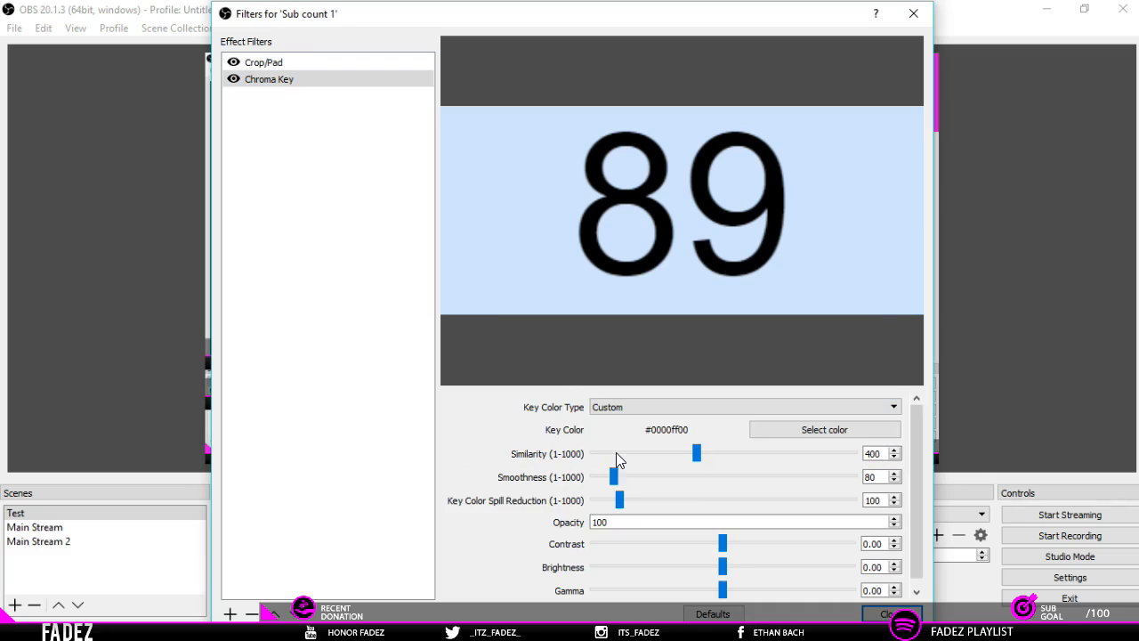
{"action": "left_click", "coordinate": [788, 430]}
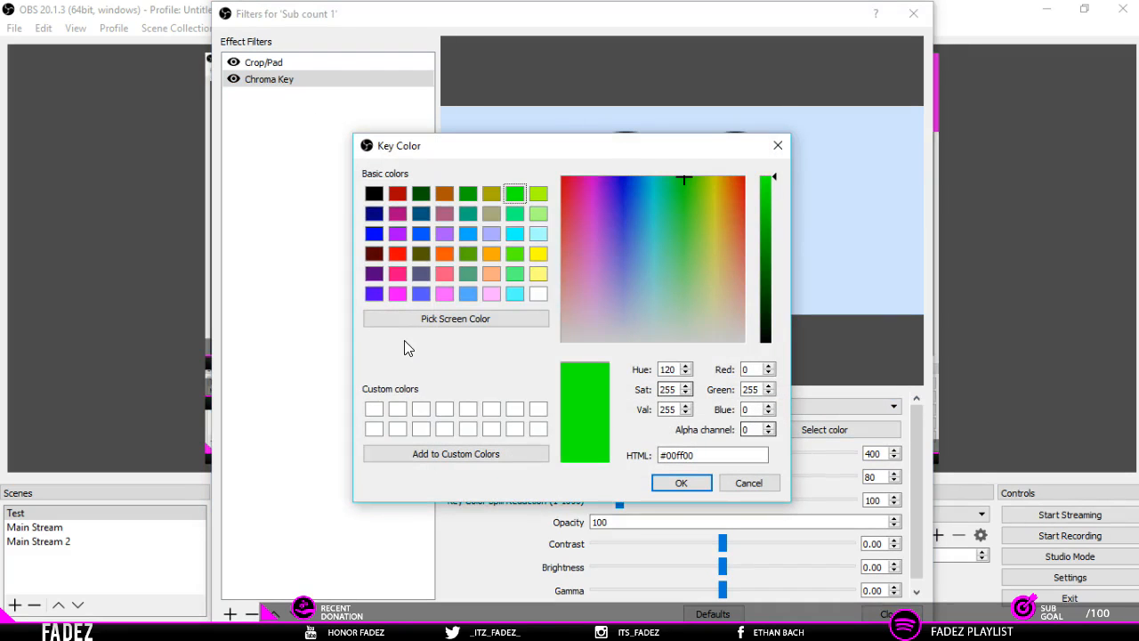
{"action": "left_click", "coordinate": [452, 321]}
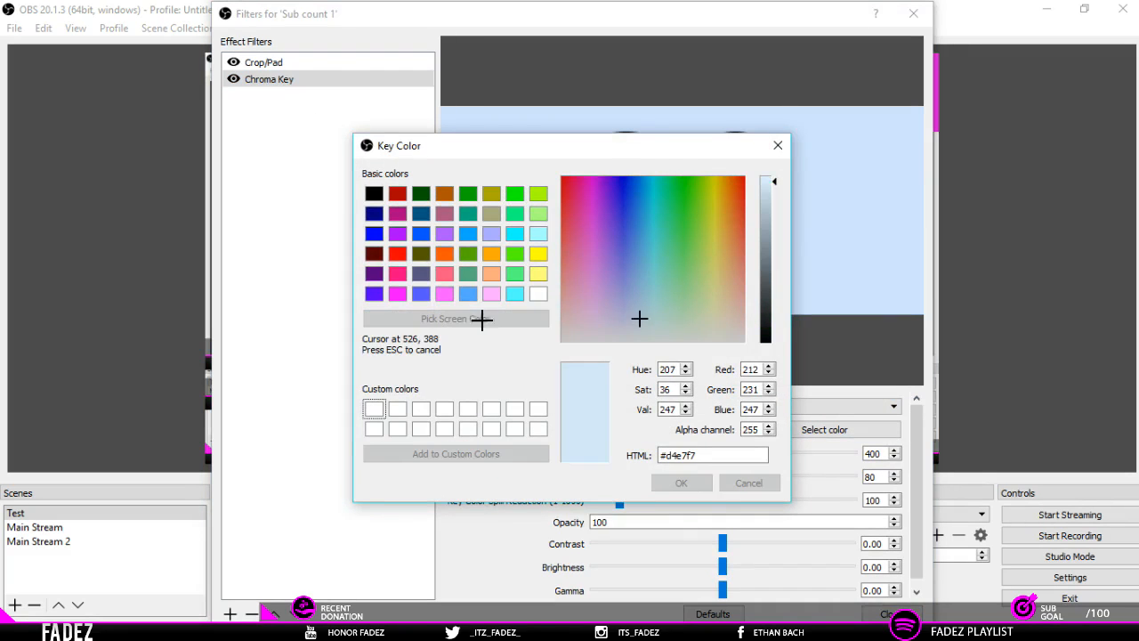
{"action": "left_click", "coordinate": [854, 165]}
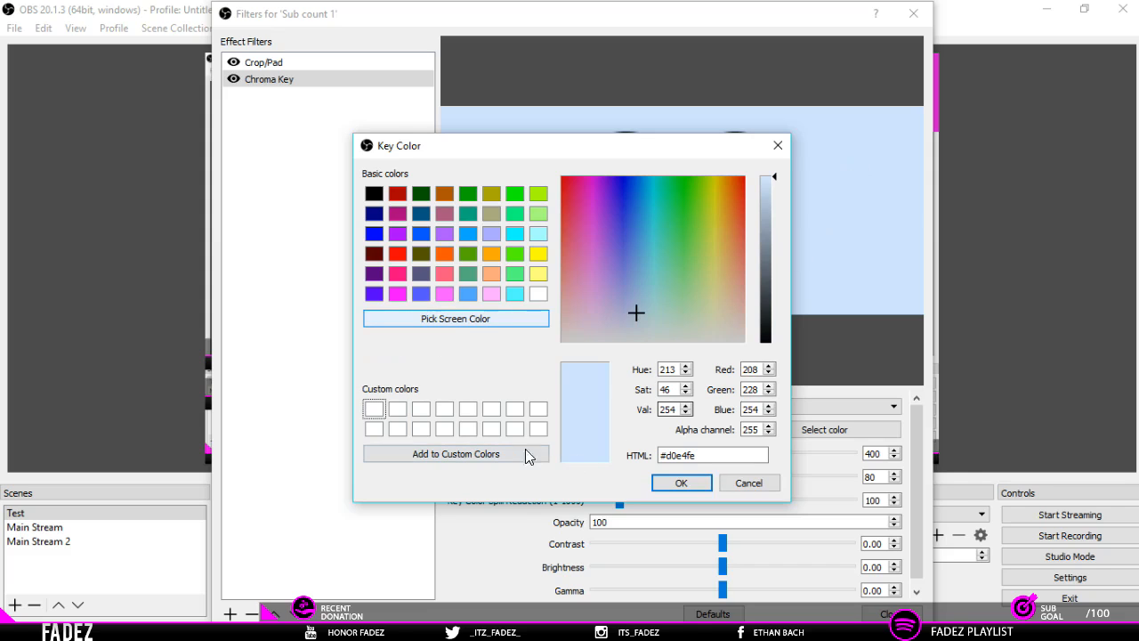
{"action": "left_click", "coordinate": [436, 445]}
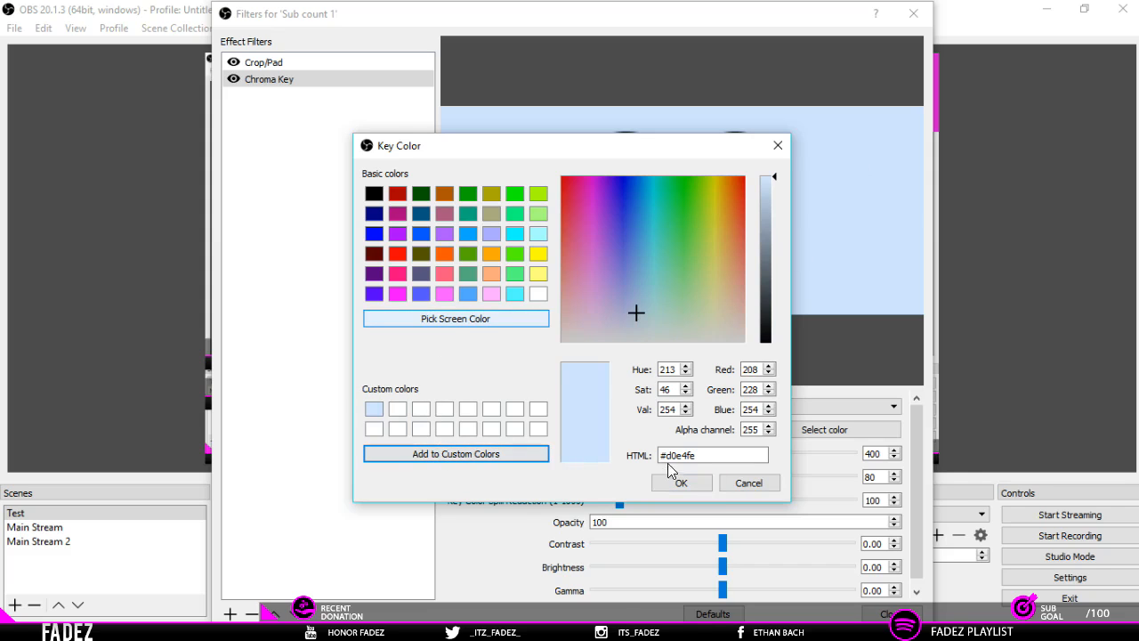
{"action": "left_click", "coordinate": [682, 483]}
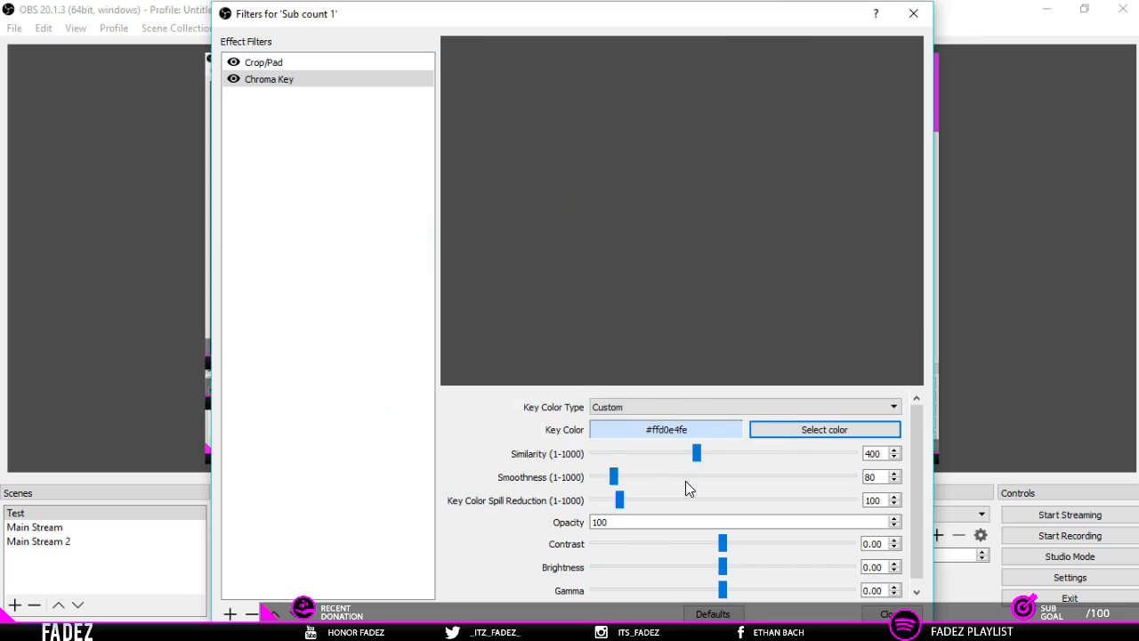
Set the Chroma Key's similarity and smoothness to 1 and its key color spill reduction to 1000.
{"action": "left_click_drag", "start_coordinate": [696, 455], "coordinate": [735, 507]}
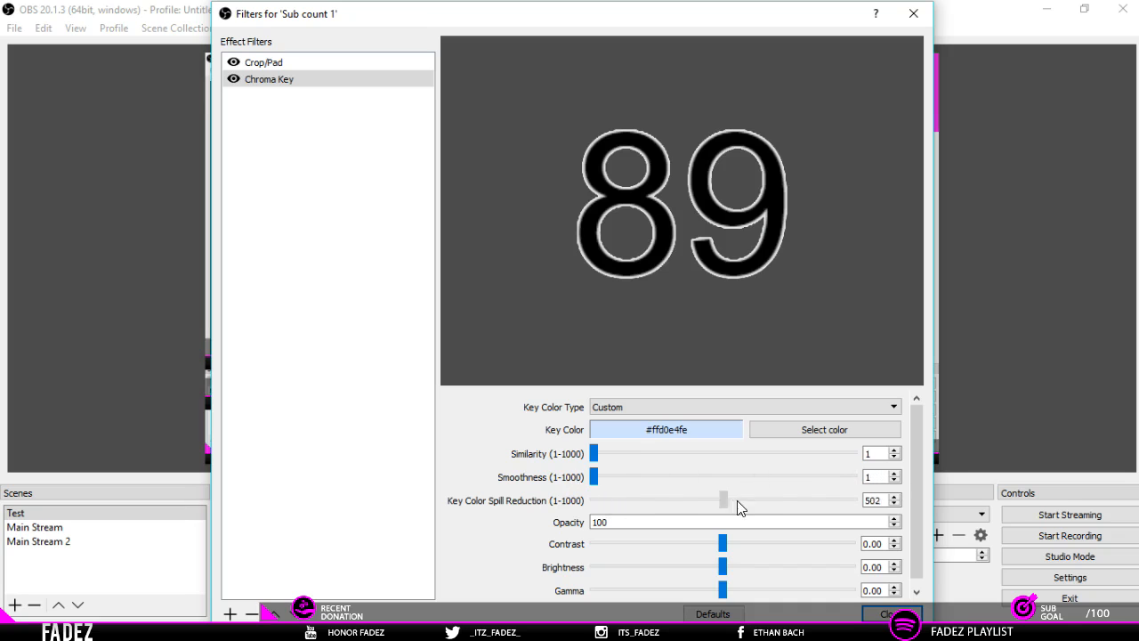
{"action": "left_click_drag", "start_coordinate": [820, 499], "coordinate": [422, 496]}
{"action": "left_click_drag", "start_coordinate": [570, 500], "coordinate": [830, 497]}
Set the Chroma Key's contrast to 1.00 and both brightness and gamma to -1.00, and close the filters.
{"action": "left_click_drag", "start_coordinate": [916, 479], "coordinate": [916, 503]}
{"action": "left_click", "coordinate": [687, 536]}
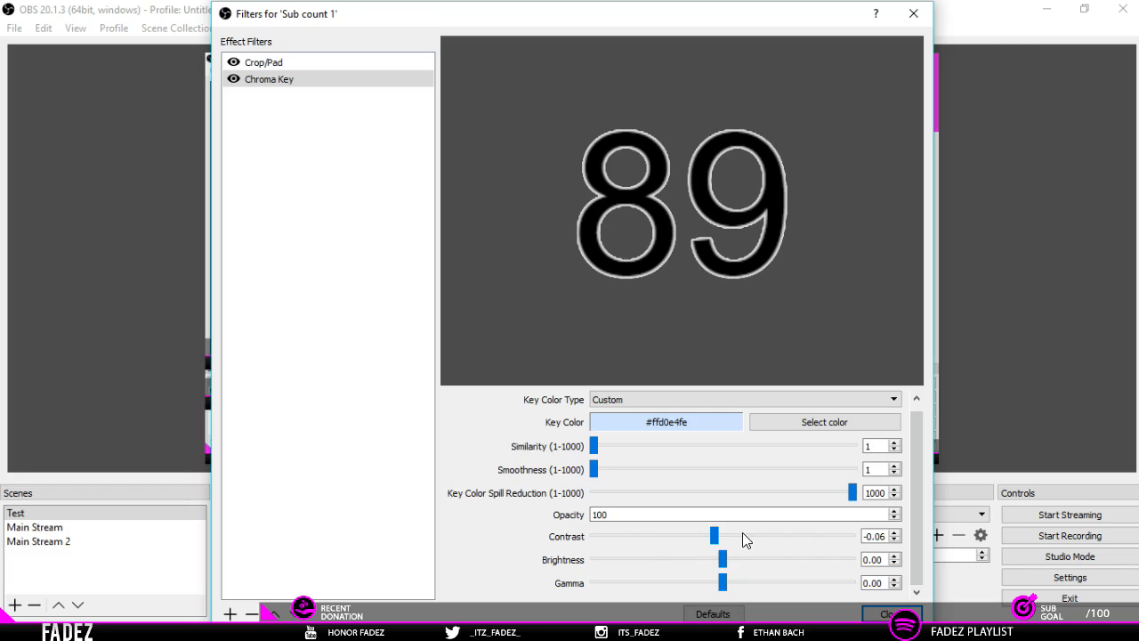
{"action": "left_click_drag", "start_coordinate": [713, 535], "coordinate": [852, 537]}
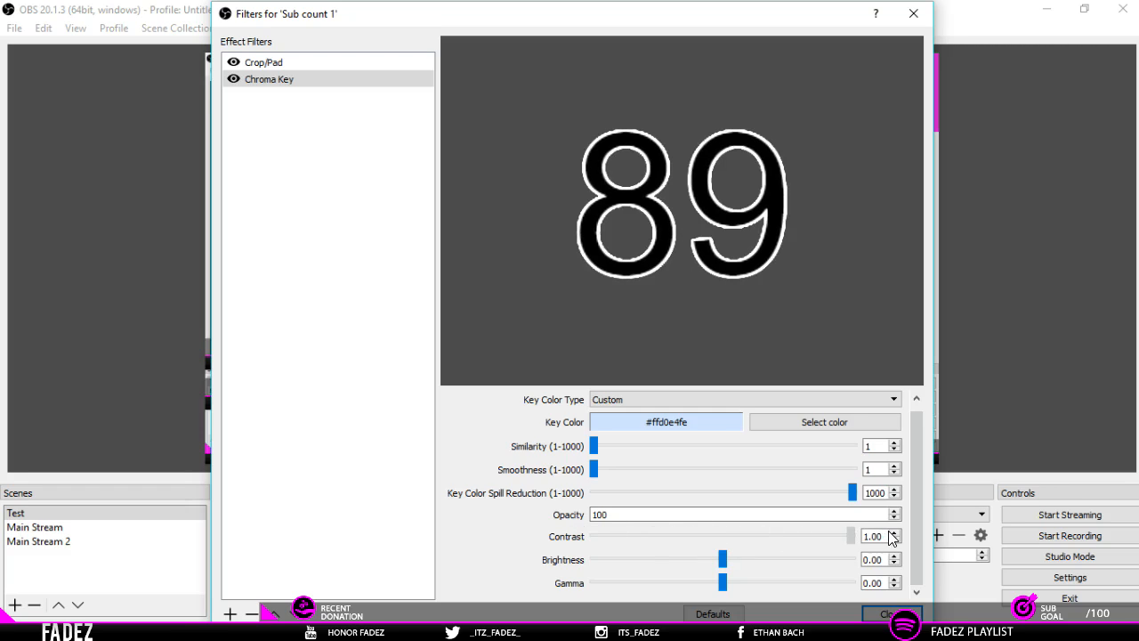
{"action": "left_click_drag", "start_coordinate": [722, 558], "coordinate": [588, 558]}
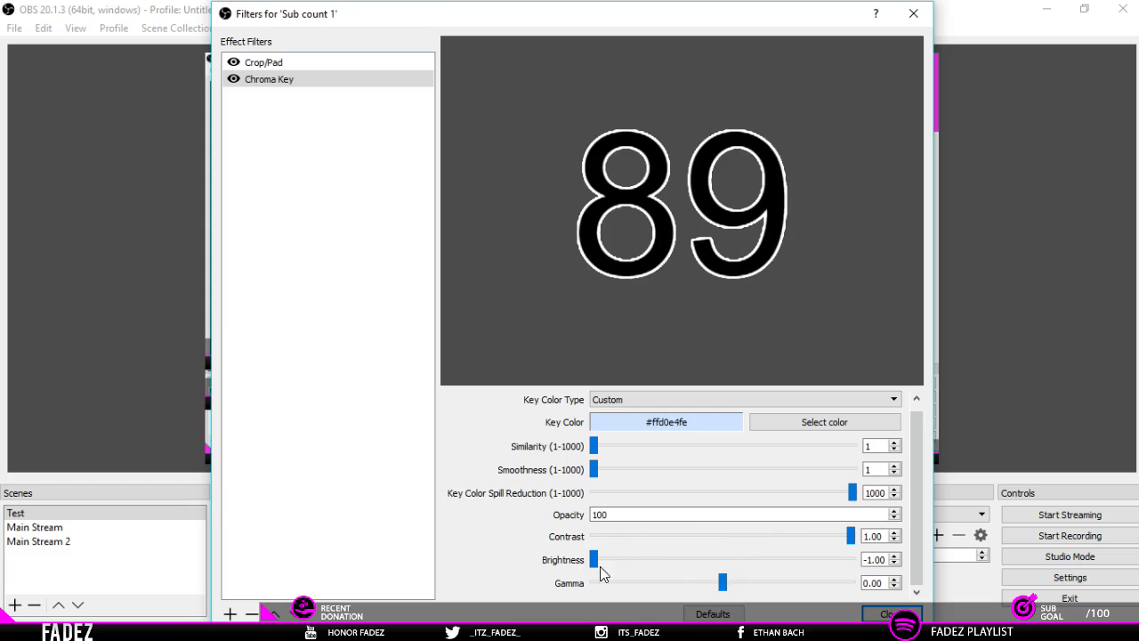
{"action": "left_click_drag", "start_coordinate": [721, 583], "coordinate": [539, 580]}
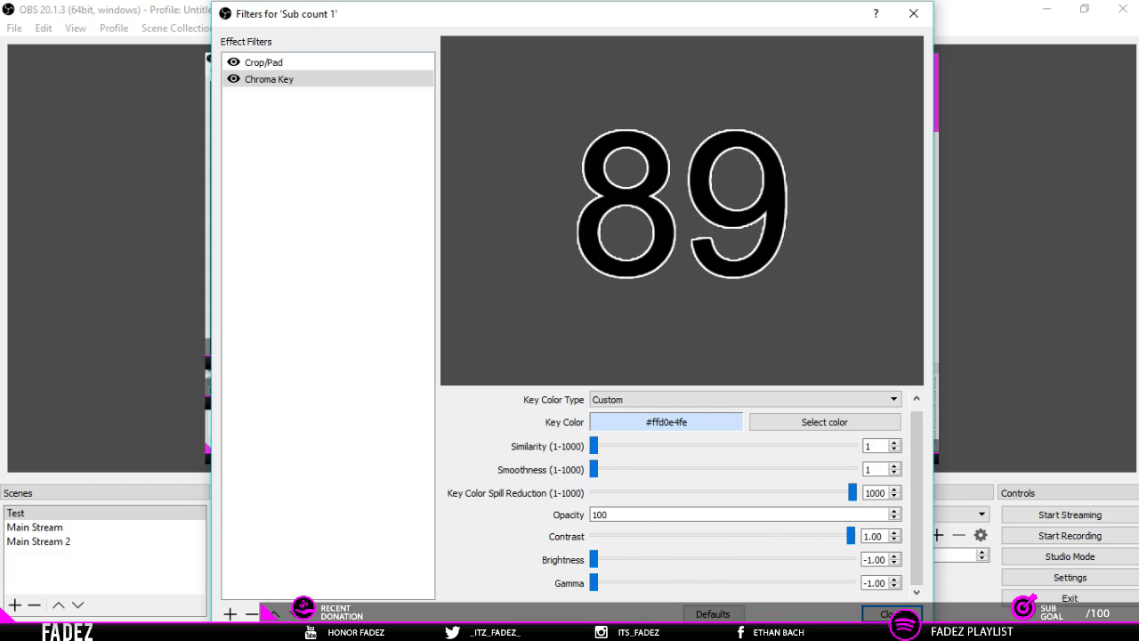
{"action": "left_click", "coordinate": [886, 613]}
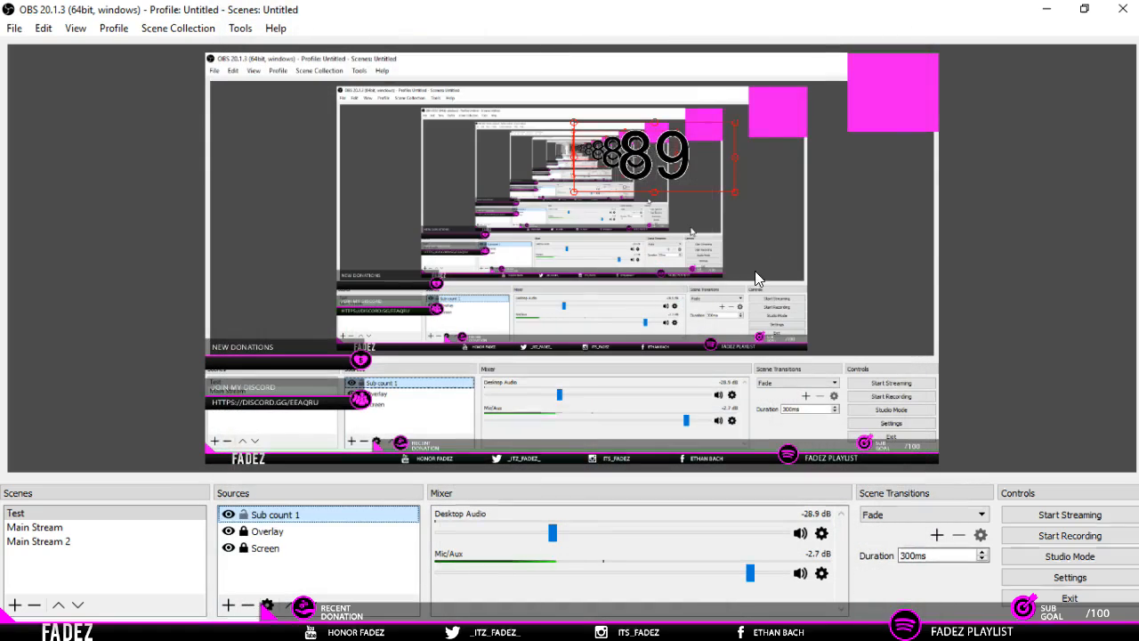
Place the Sub count 1 source over the overlay's pink box and enlarge it to match the box's height.
{"action": "left_click_drag", "start_coordinate": [874, 115], "coordinate": [908, 104]}
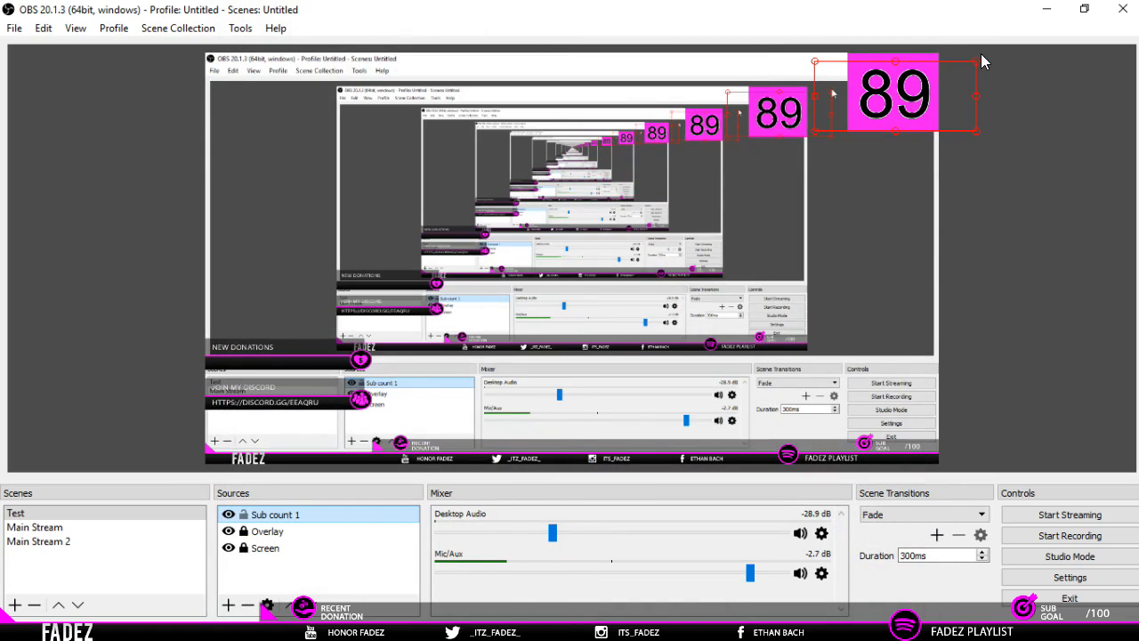
{"action": "left_click_drag", "start_coordinate": [977, 61], "coordinate": [993, 54]}
{"action": "left_click_drag", "start_coordinate": [922, 88], "coordinate": [914, 86]}
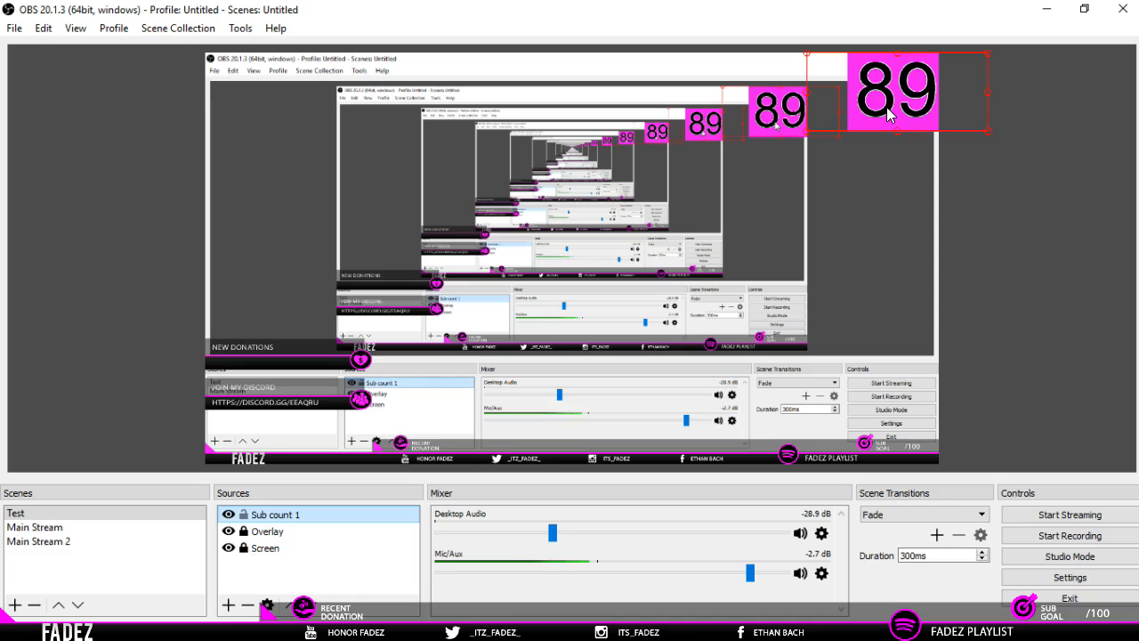
{"action": "left_click", "coordinate": [1039, 249]}
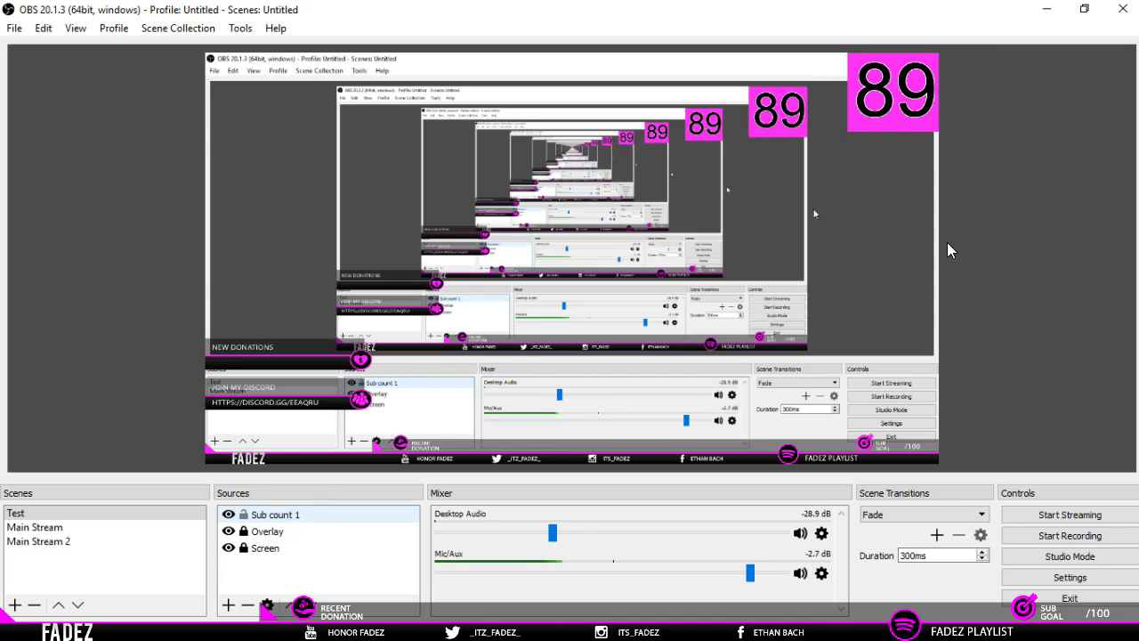
Add a new browser source named Alerts 1 to the Test scene.
{"action": "right_click", "coordinate": [318, 517]}
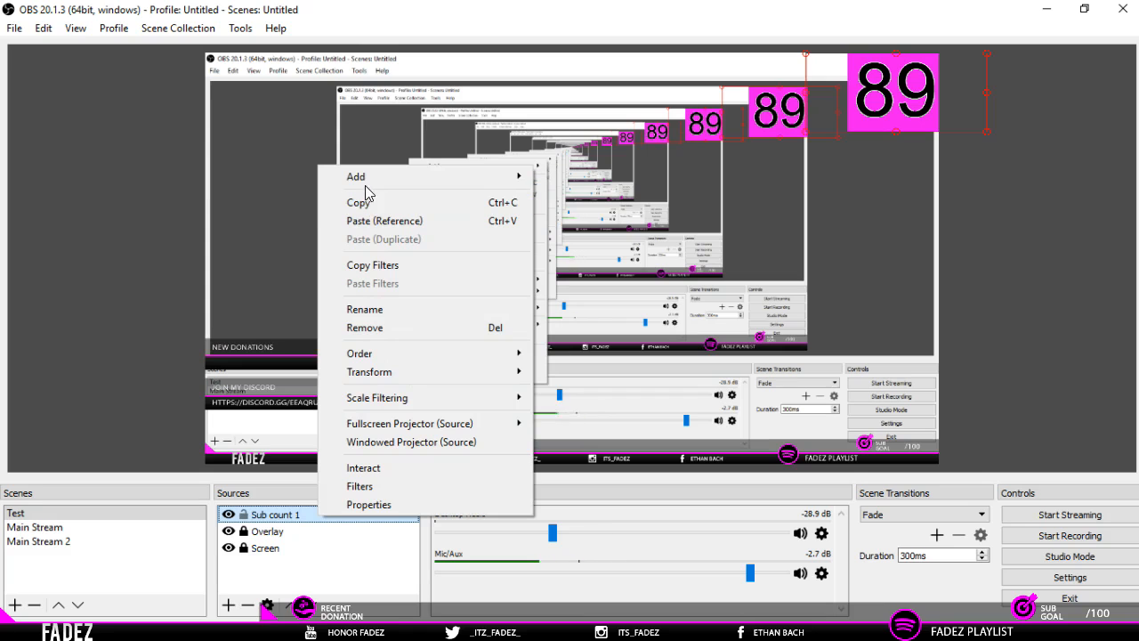
{"action": "mouse_move", "coordinate": [364, 178]}
{"action": "left_click", "coordinate": [594, 215]}
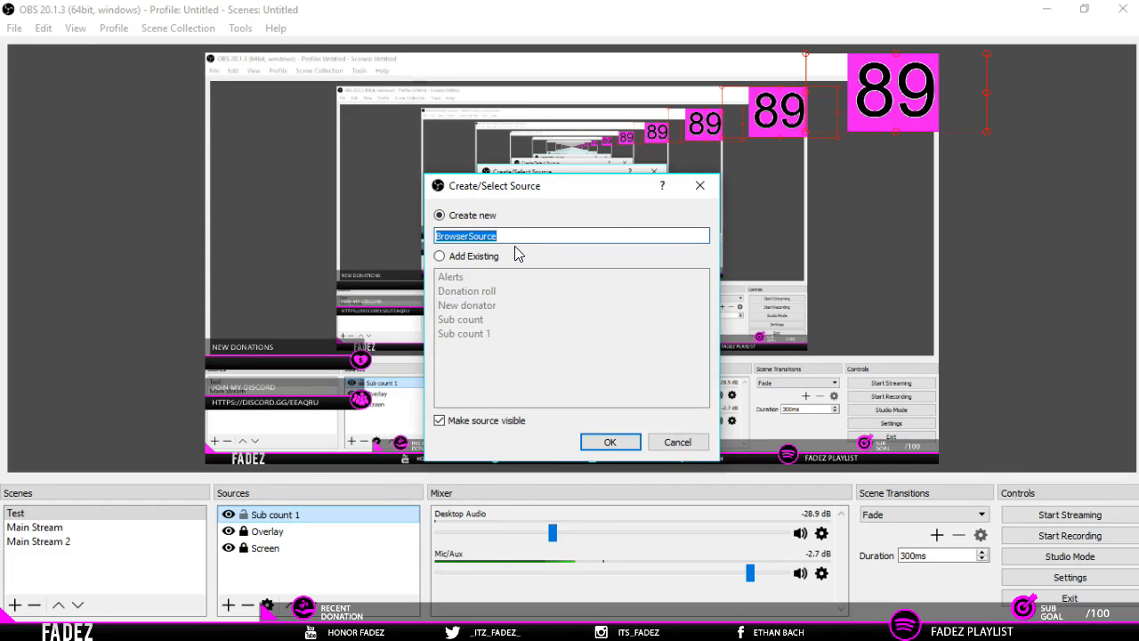
{"action": "type", "text": "A"}
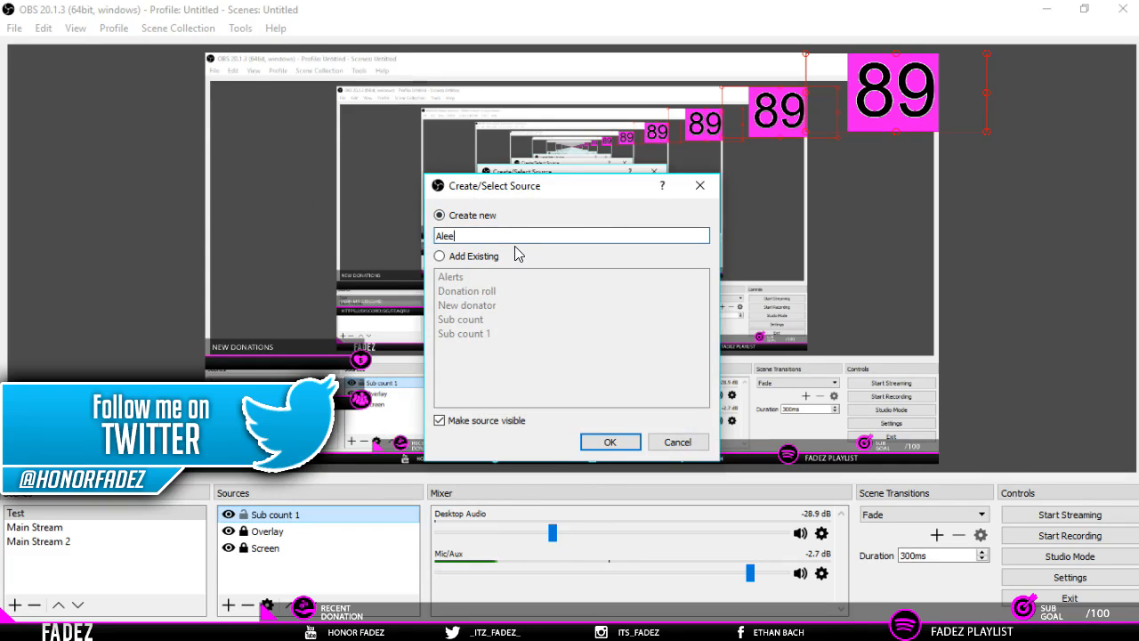
{"action": "type", "text": "lerts"}
{"action": "key", "text": "Return"}
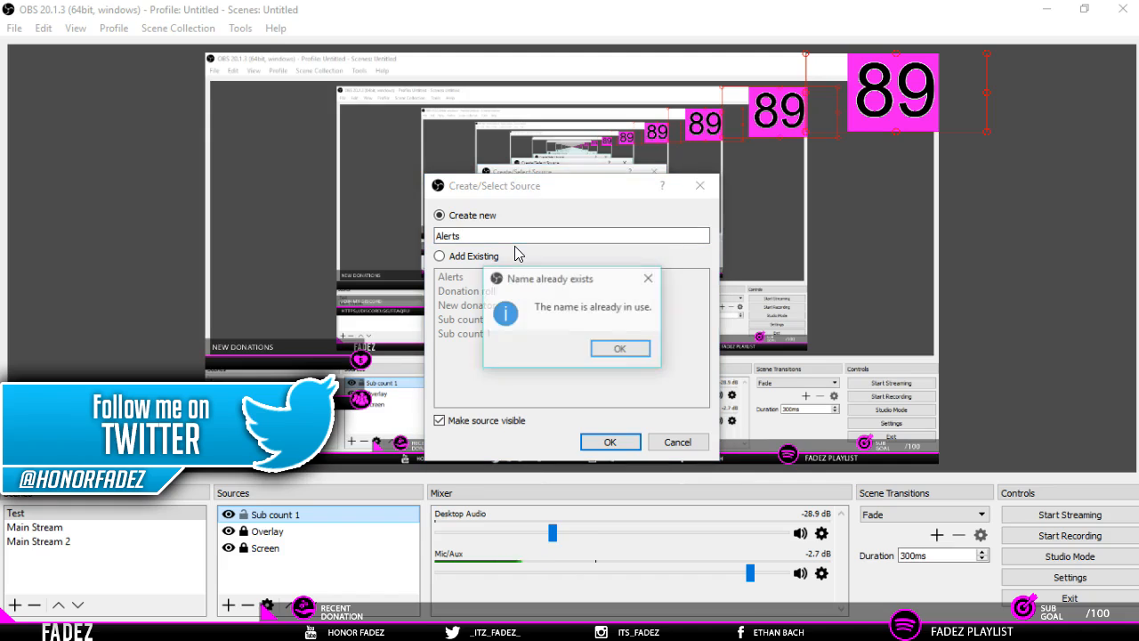
{"action": "key", "text": "Return"}
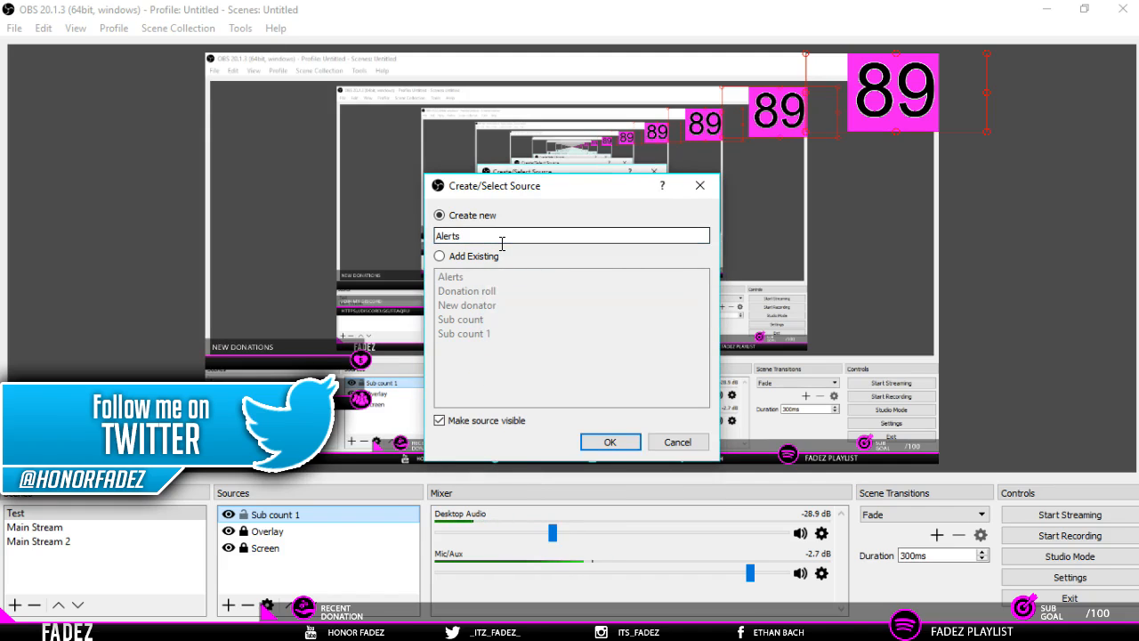
{"action": "type", "text": "1"}
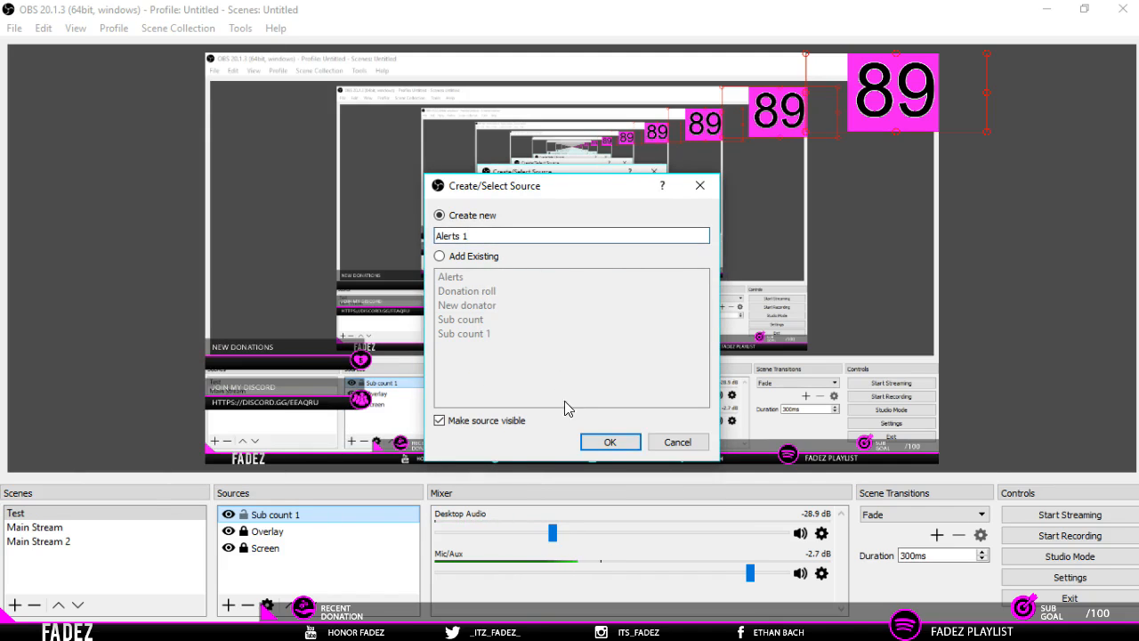
{"action": "left_click", "coordinate": [612, 442]}
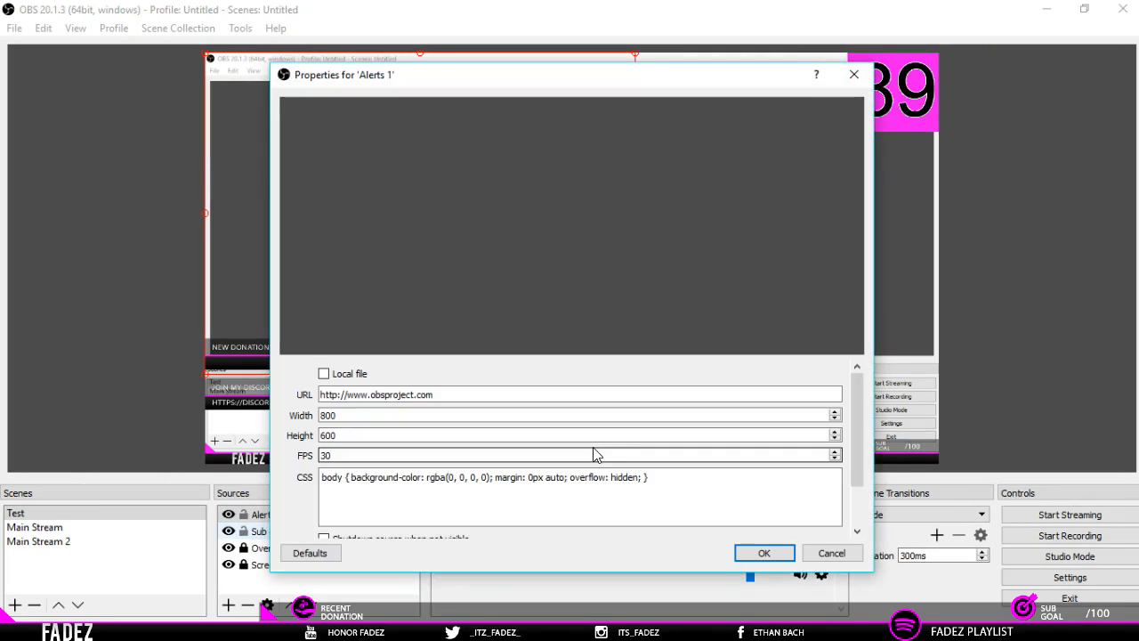
Switch to the browser and bring up the widget URL section of the Streamlabs Alert Box page.
{"action": "left_click_drag", "start_coordinate": [463, 394], "coordinate": [217, 393]}
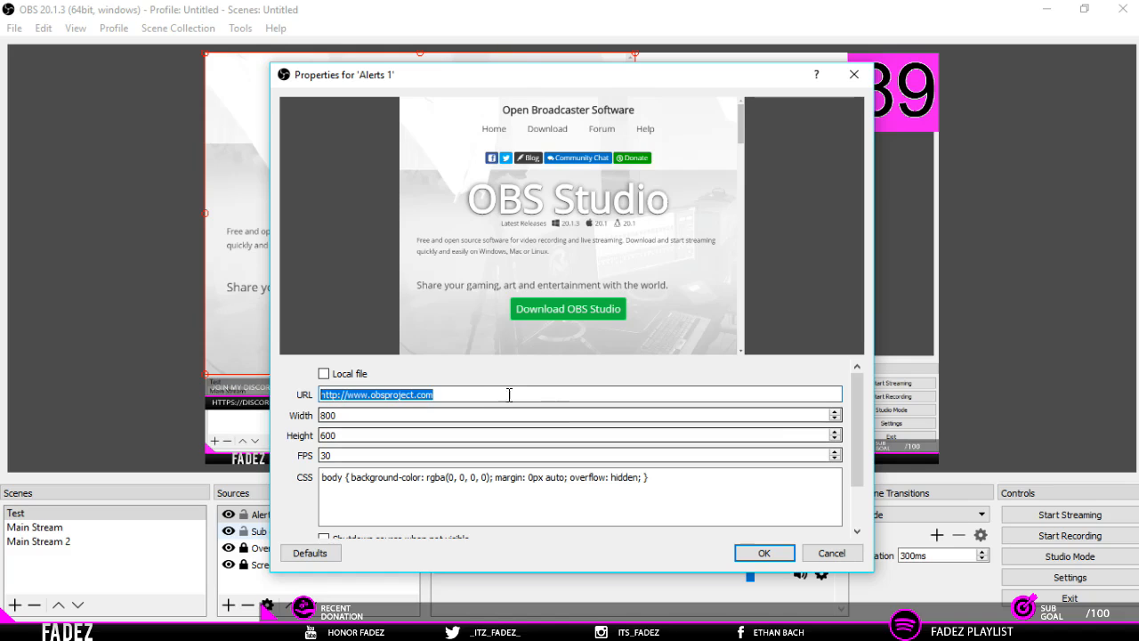
{"action": "left_click", "coordinate": [439, 394]}
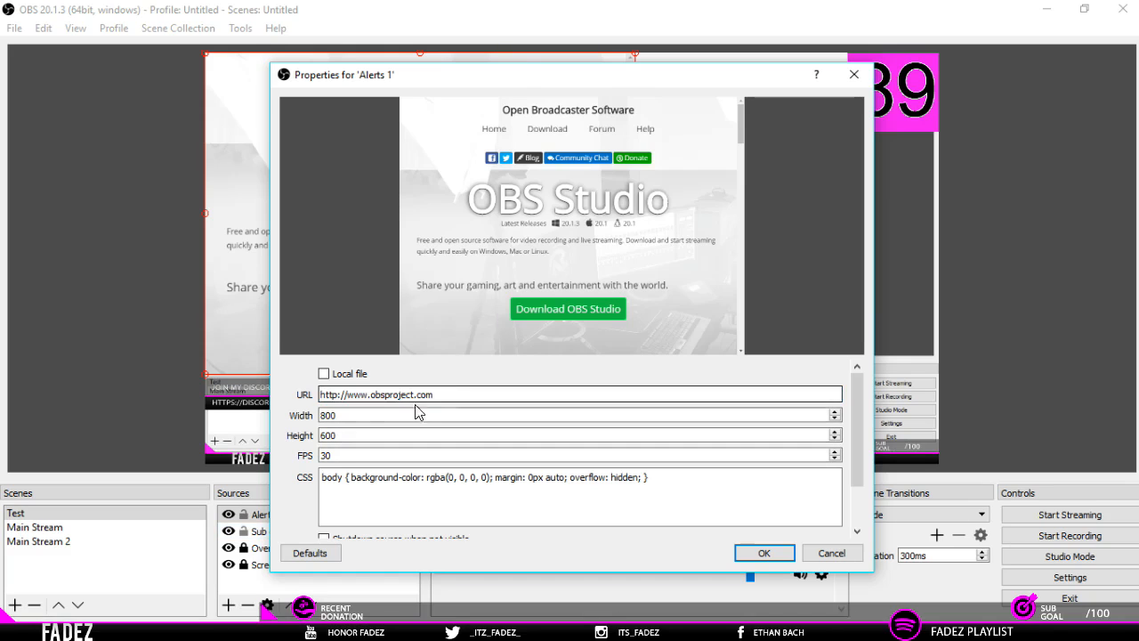
{"action": "left_click", "coordinate": [232, 627]}
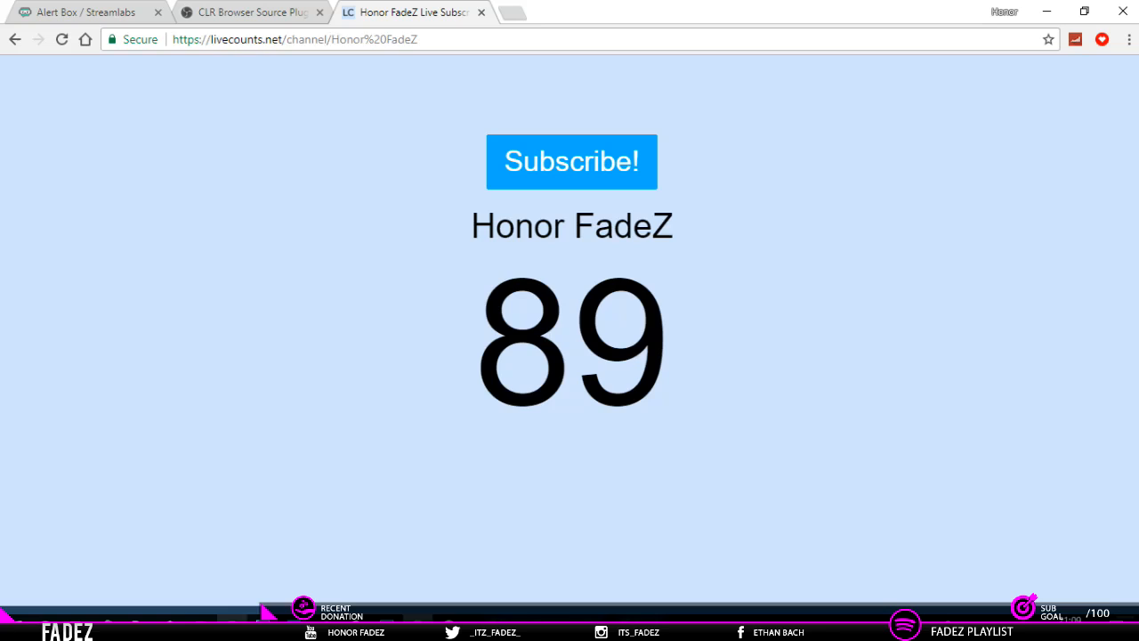
{"action": "left_click", "coordinate": [89, 12]}
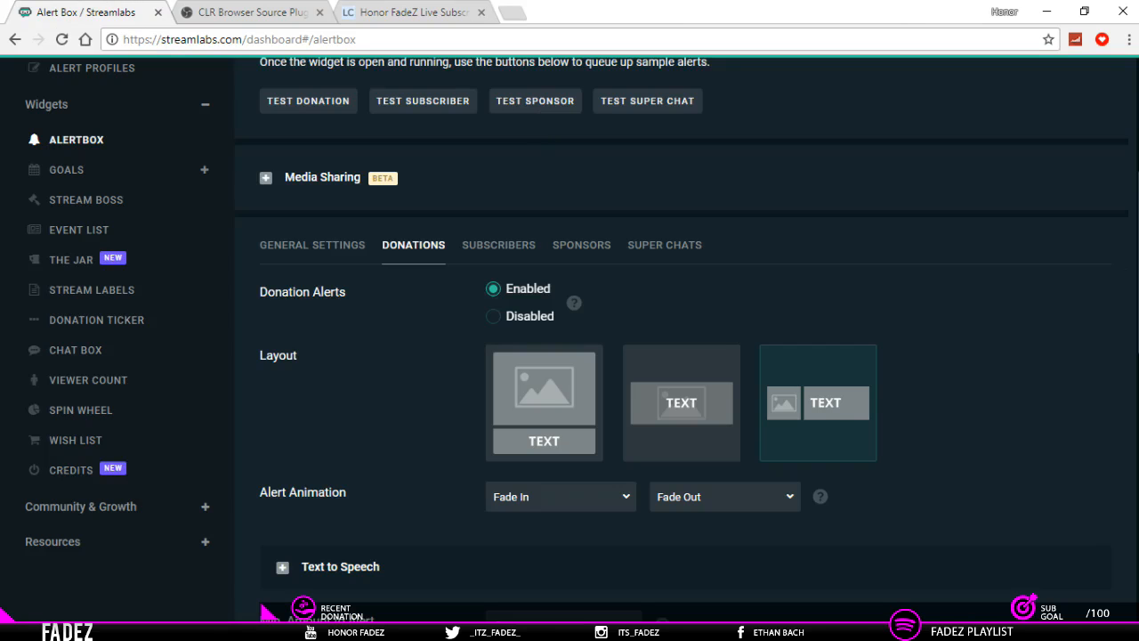
{"action": "scroll", "coordinate": [681, 338], "scroll_direction": "up", "scroll_amount": 4}
{"action": "left_click", "coordinate": [1061, 85]}
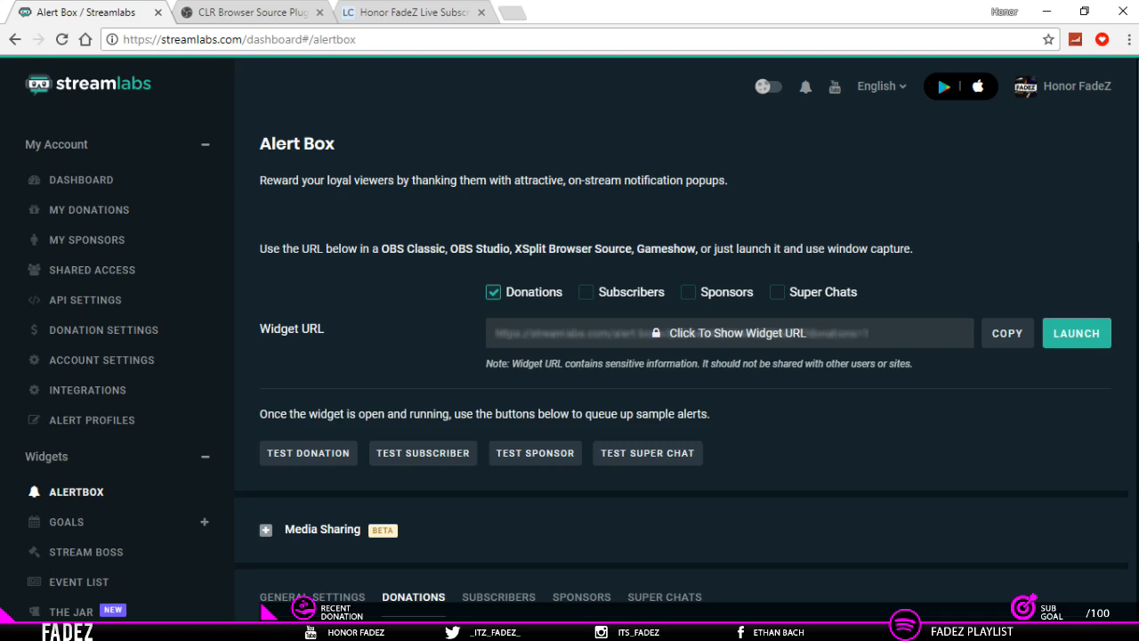
{"action": "scroll", "coordinate": [569, 356], "scroll_direction": "down", "scroll_amount": 2}
{"action": "scroll", "coordinate": [569, 356], "scroll_direction": "up", "scroll_amount": 1}
{"action": "scroll", "coordinate": [569, 355], "scroll_direction": "down", "scroll_amount": 1}
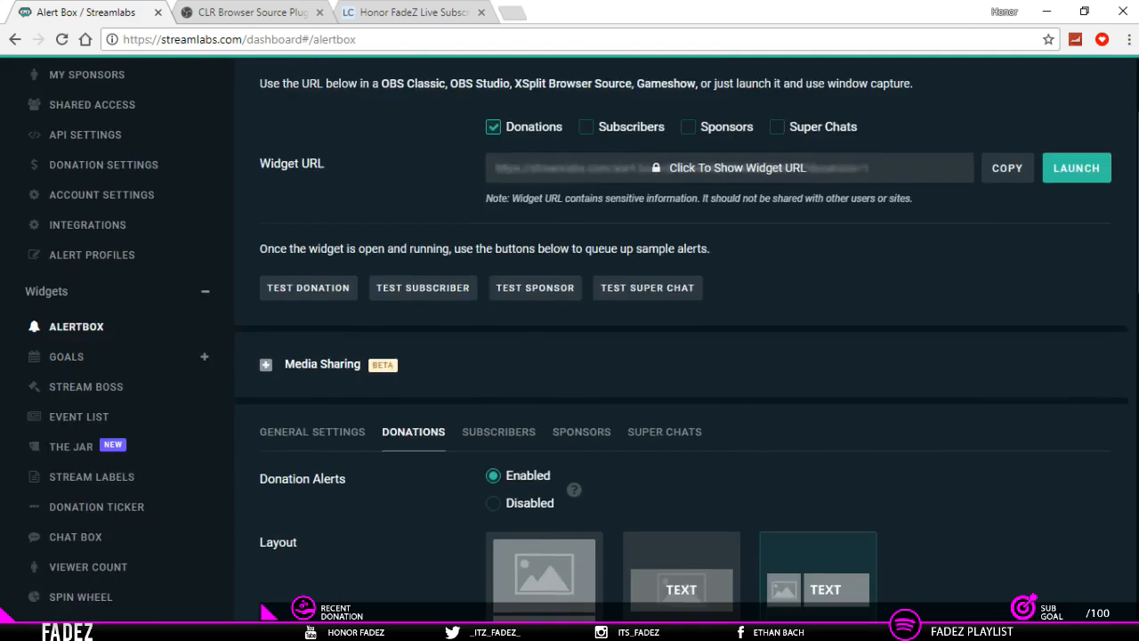
{"action": "scroll", "coordinate": [119, 414], "scroll_direction": "up", "scroll_amount": 2}
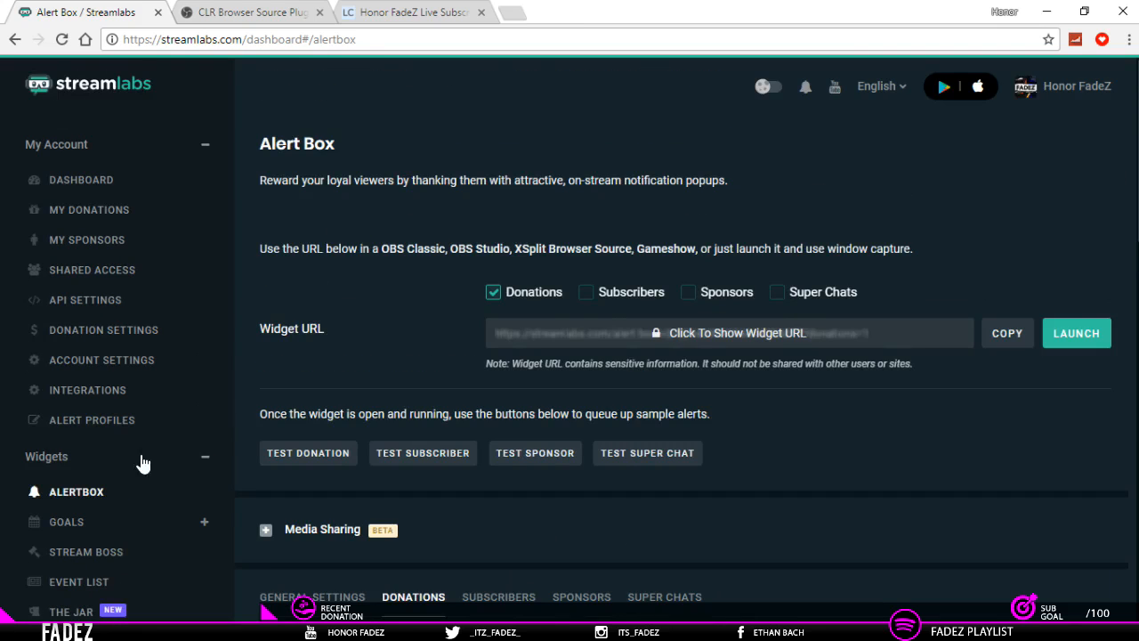
Include Subscribers, Sponsors and Super Chats in the alert box widget URL.
{"action": "left_click", "coordinate": [147, 462]}
{"action": "left_click", "coordinate": [205, 466]}
{"action": "left_click", "coordinate": [585, 292]}
{"action": "left_click", "coordinate": [688, 292]}
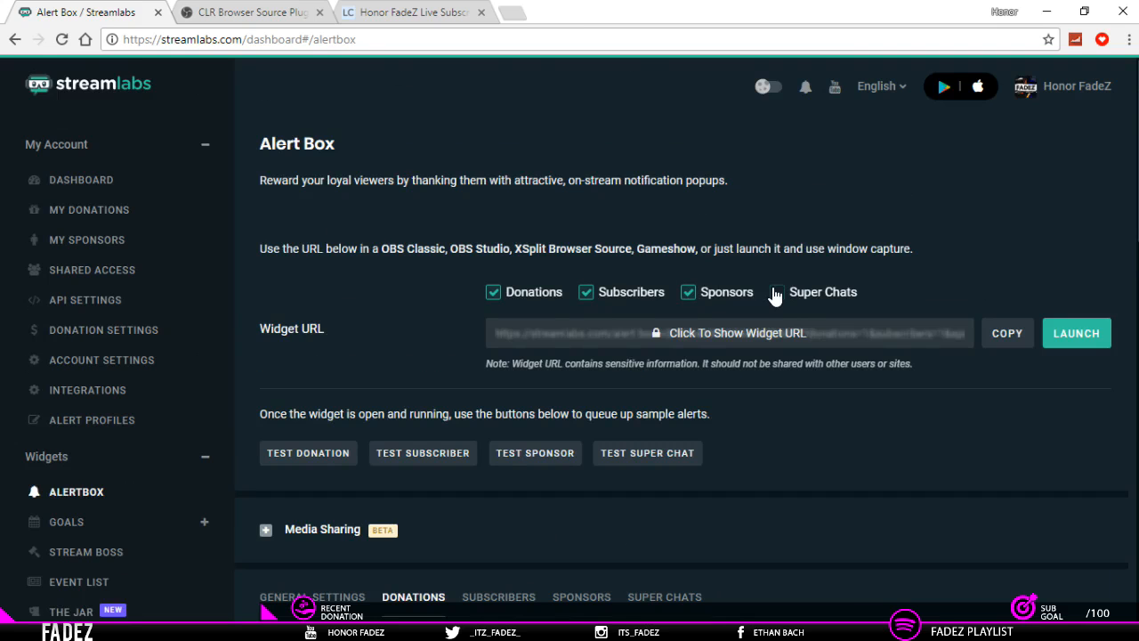
{"action": "scroll", "coordinate": [1131, 480], "scroll_direction": "down", "scroll_amount": 9}
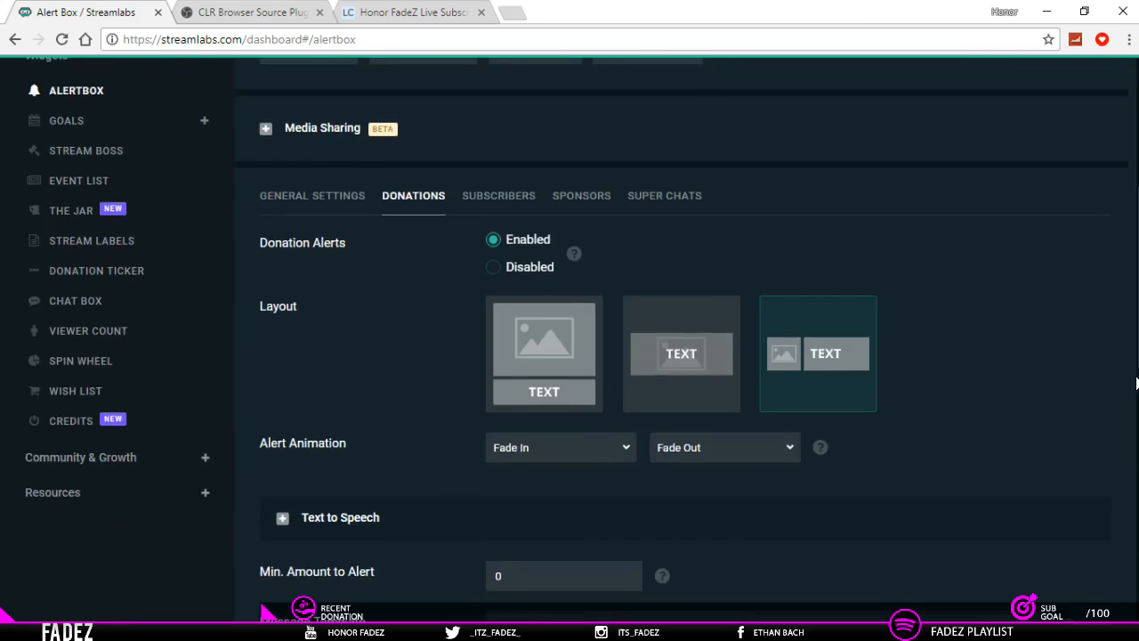
{"action": "scroll", "coordinate": [1131, 492], "scroll_direction": "down", "scroll_amount": 3}
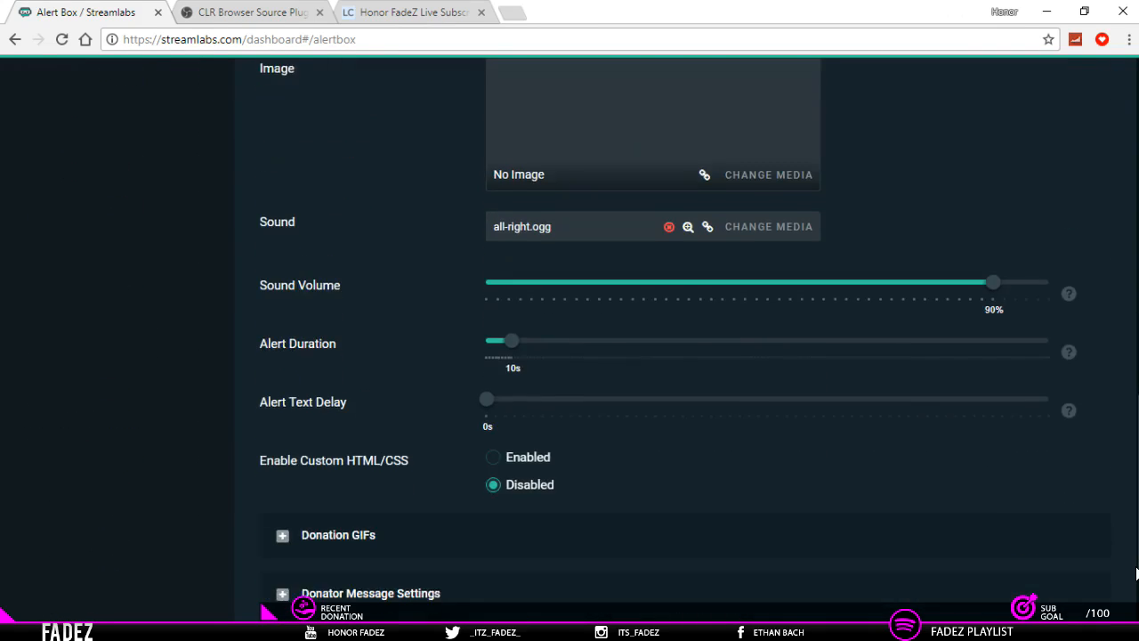
{"action": "scroll", "coordinate": [1134, 591], "scroll_direction": "up", "scroll_amount": 10}
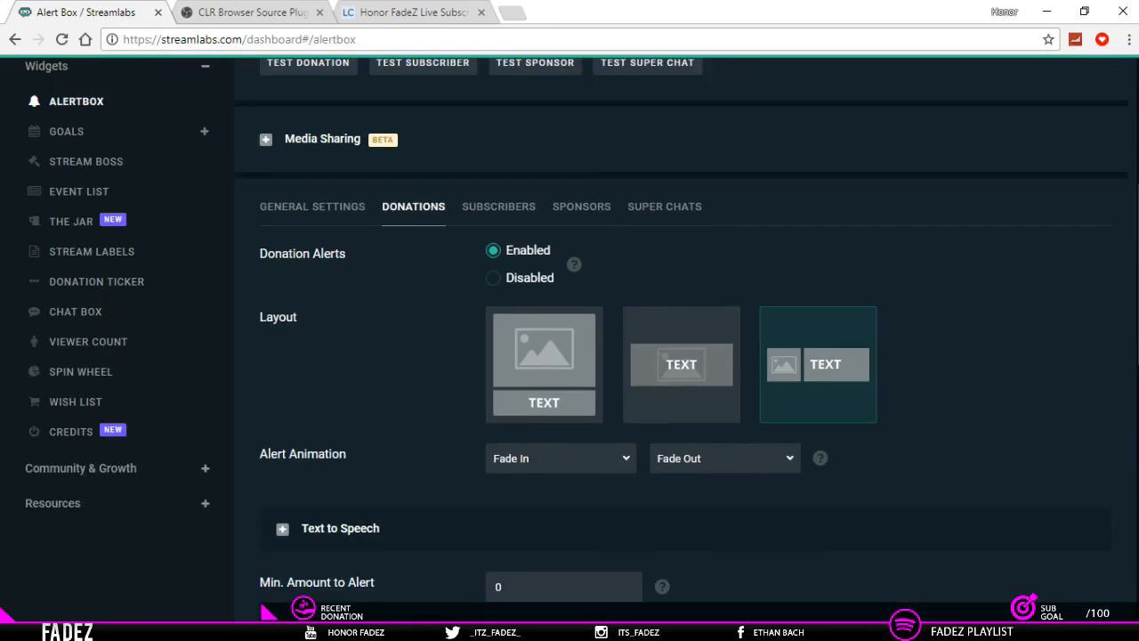
{"action": "scroll", "coordinate": [661, 194], "scroll_direction": "up", "scroll_amount": 3}
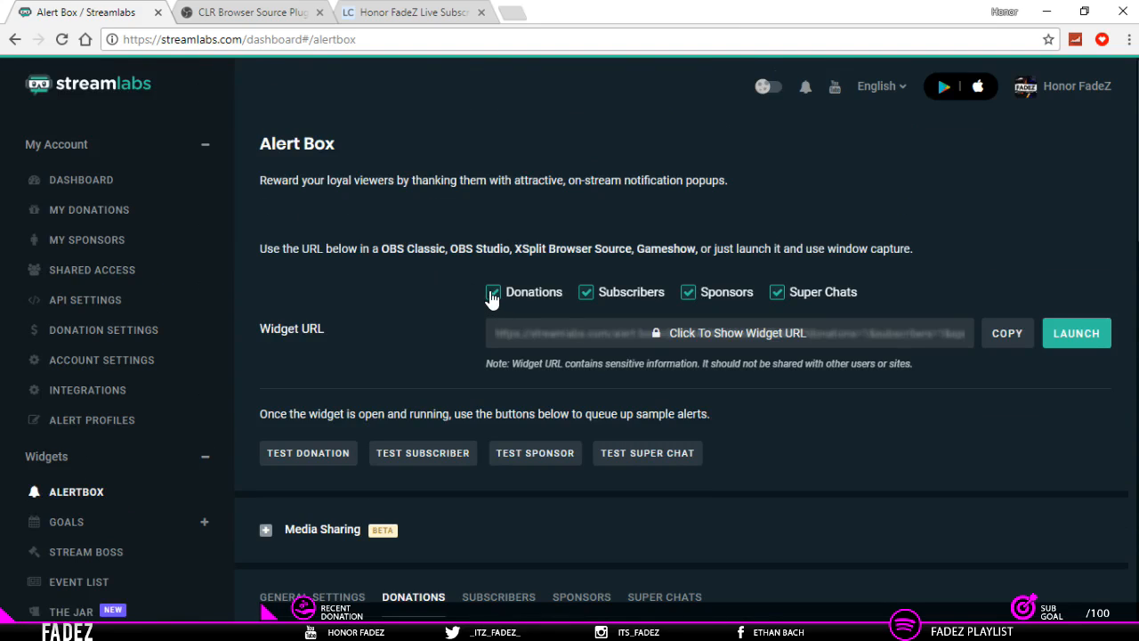
Exclude Donations from the alert types in the widget URL.
{"action": "left_click", "coordinate": [550, 299]}
{"action": "double_click", "coordinate": [541, 290]}
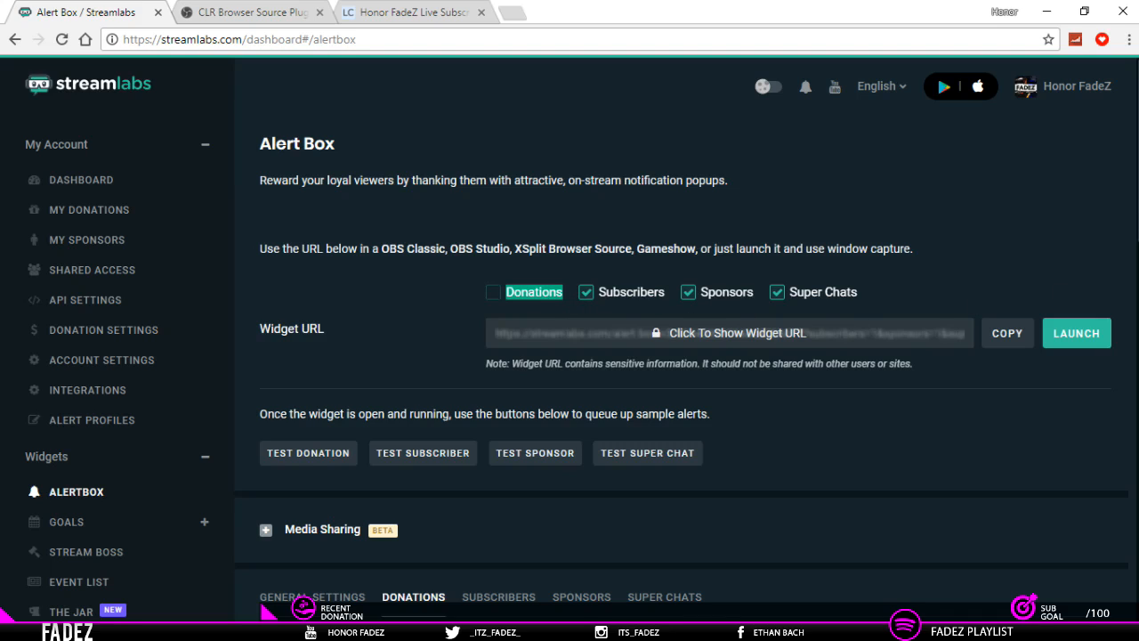
{"action": "left_click", "coordinate": [860, 288]}
{"action": "left_click_drag", "start_coordinate": [859, 287], "coordinate": [548, 289]}
{"action": "left_click", "coordinate": [367, 266]}
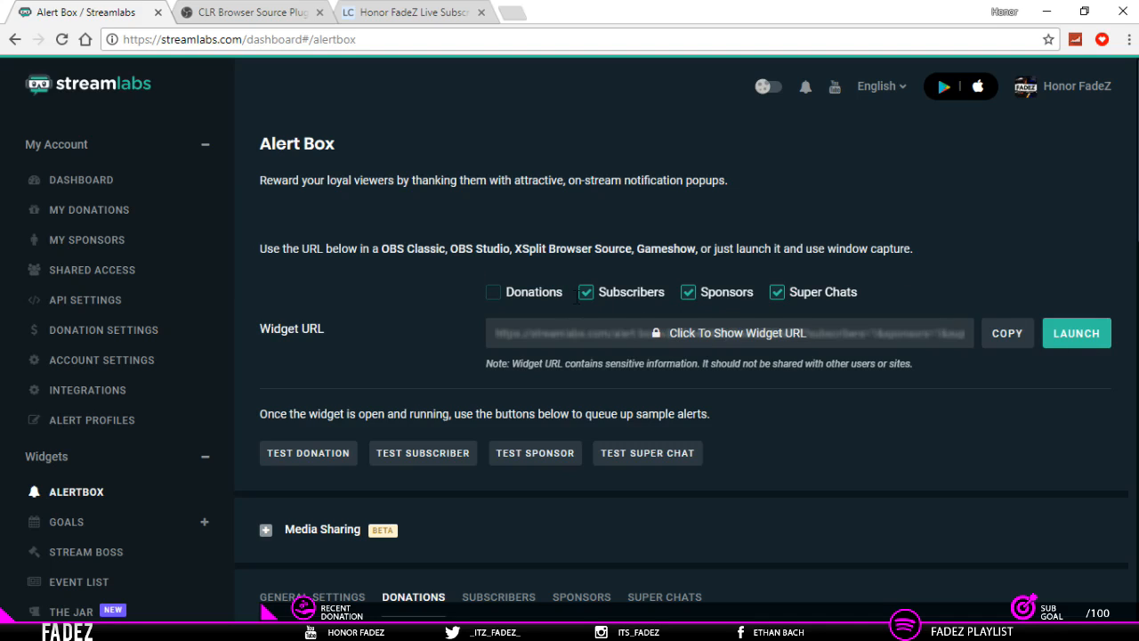
Copy the alert box widget URL without revealing it.
{"action": "scroll", "coordinate": [1136, 239], "scroll_direction": "down", "scroll_amount": 2}
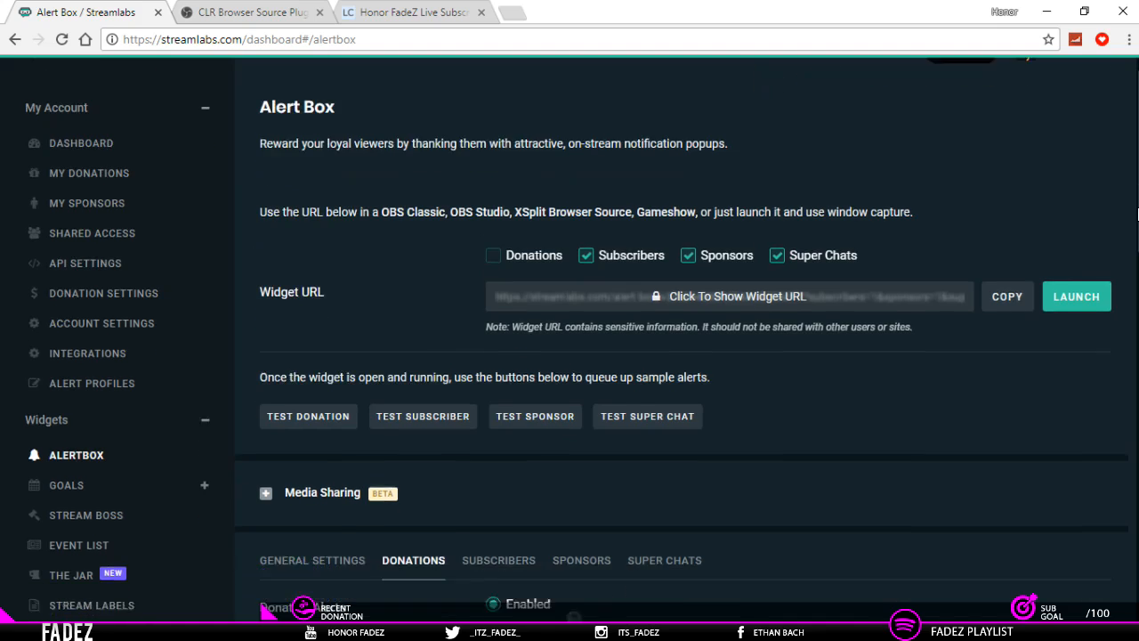
{"action": "mouse_move", "coordinate": [1136, 239]}
{"action": "left_mouse_down"}
{"action": "mouse_move", "coordinate": [1137, 287]}
{"action": "mouse_move", "coordinate": [1136, 236]}
{"action": "left_mouse_up"}
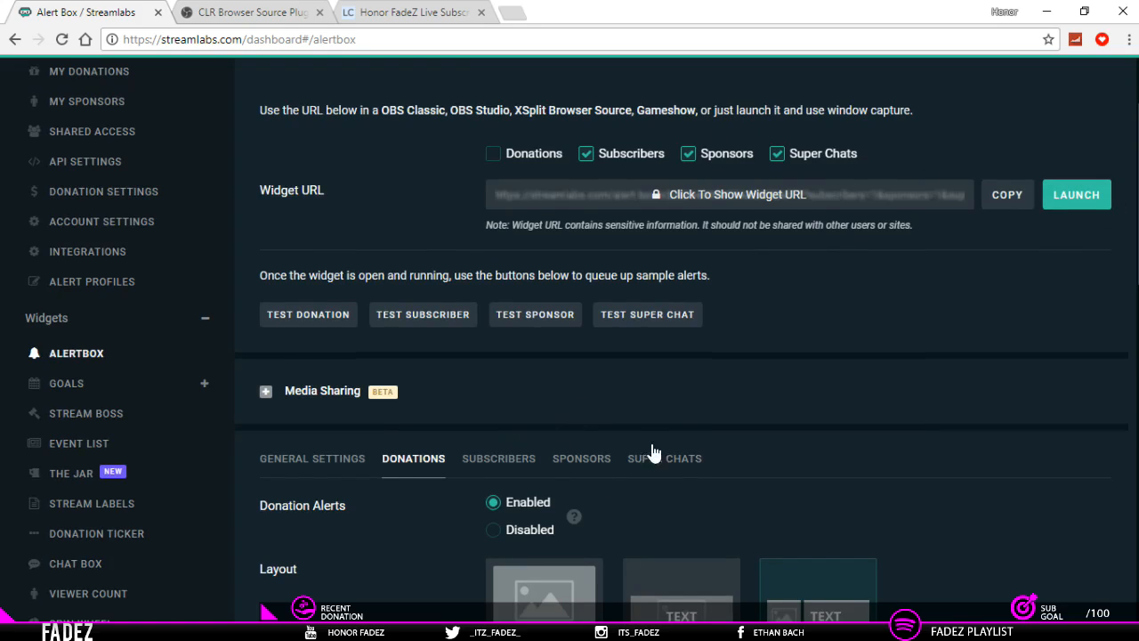
{"action": "left_click", "coordinate": [1006, 197]}
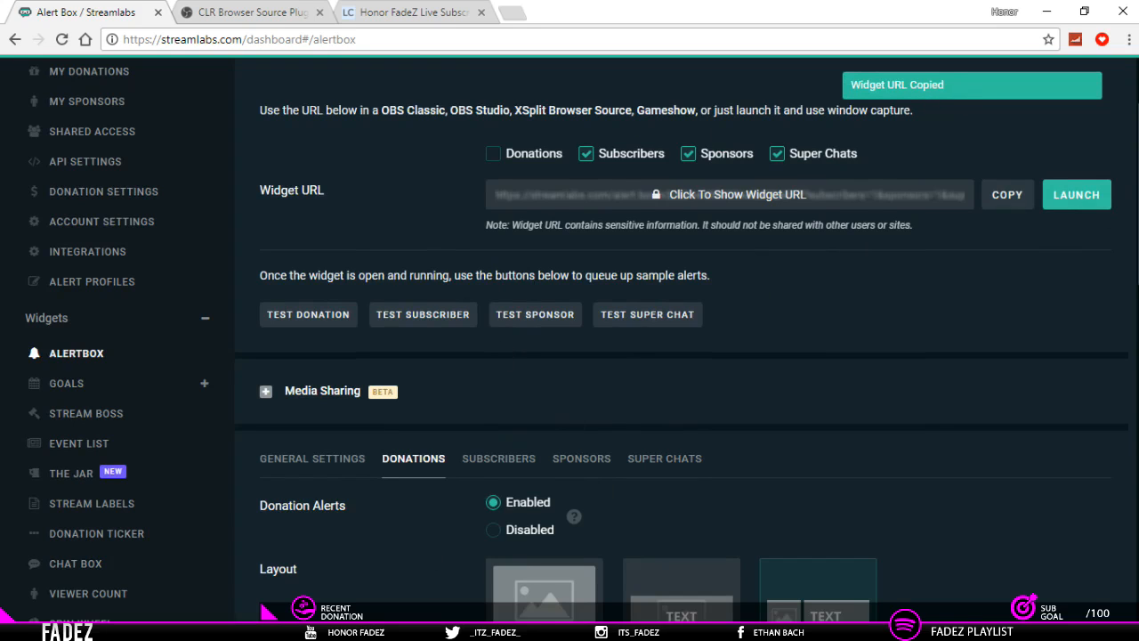
Back in OBS, replace the URL of Alerts 1 with the copied private widget URL and shrink the source into the canvas's upper-left corner.
{"action": "left_click", "coordinate": [449, 626]}
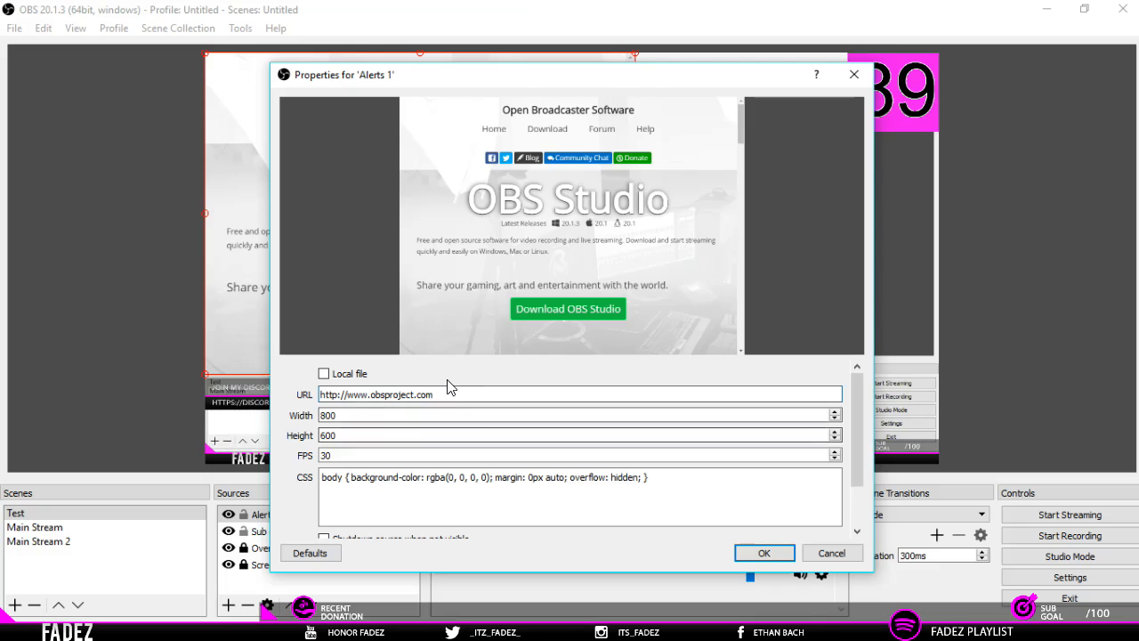
{"action": "key", "text": "ctrl+a"}
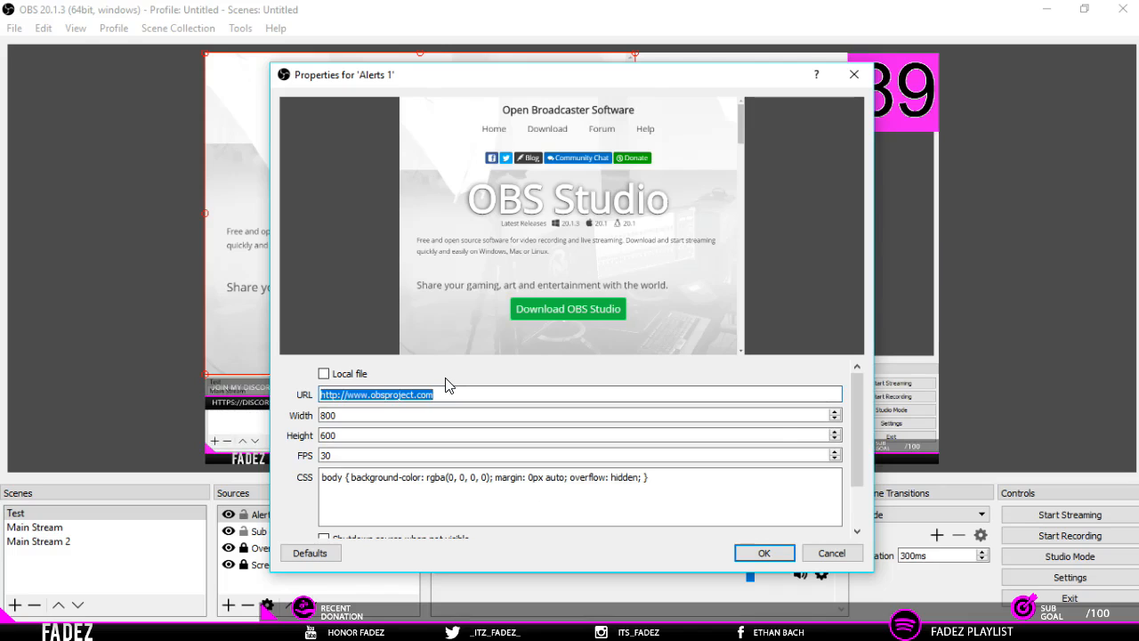
{"action": "key", "text": "BackSpace"}
{"action": "key", "text": "ctrl+v"}
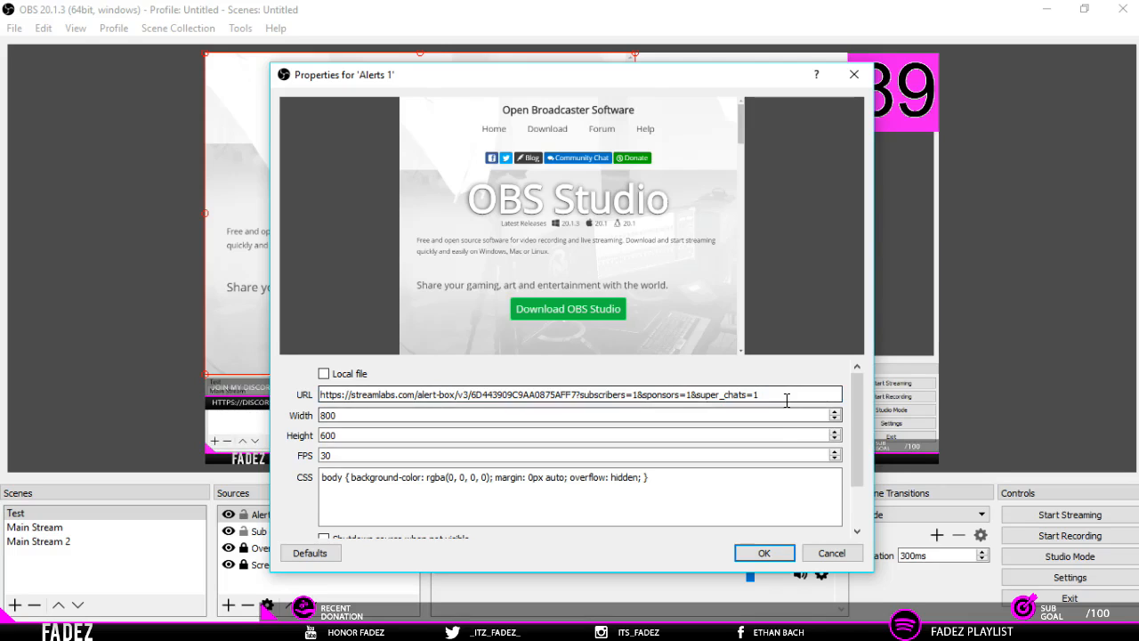
{"action": "left_click", "coordinate": [764, 552]}
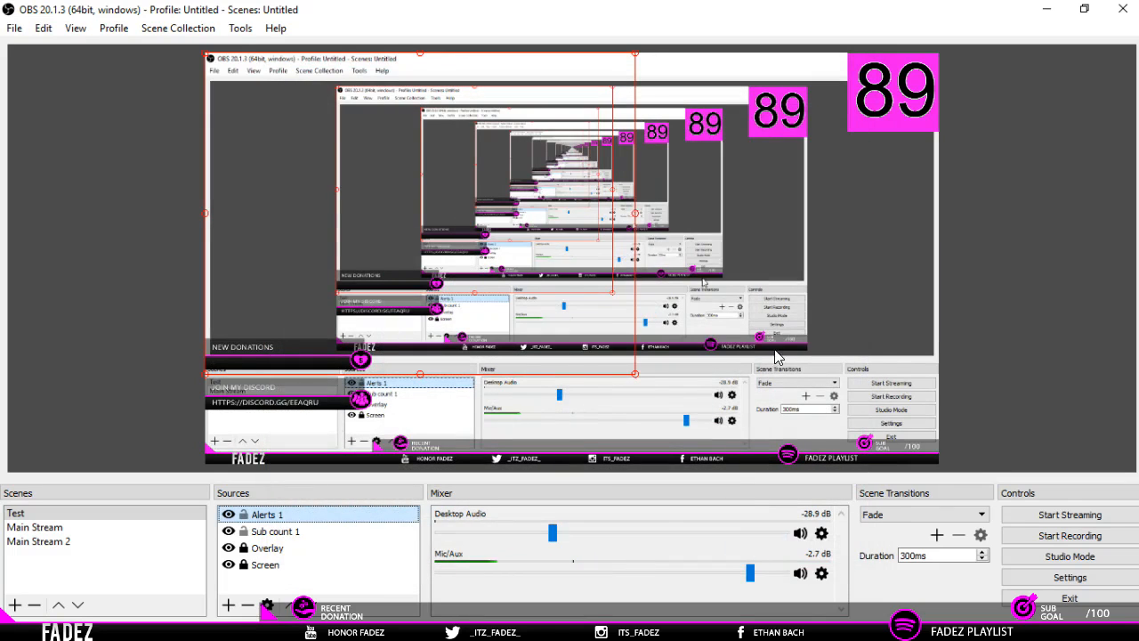
{"action": "left_click_drag", "start_coordinate": [634, 374], "coordinate": [374, 179]}
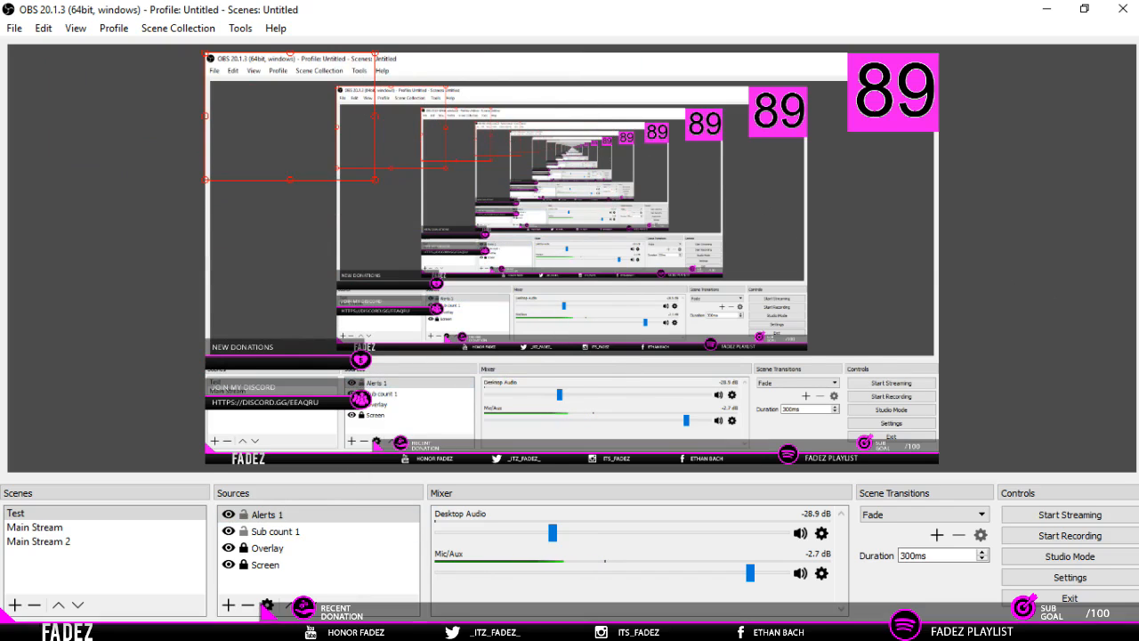
Place a small Streamlabs browser window over the right side of OBS and send a test subscriber alert.
{"action": "left_click", "coordinate": [293, 637]}
{"action": "left_click_drag", "start_coordinate": [652, 8], "coordinate": [911, 57]}
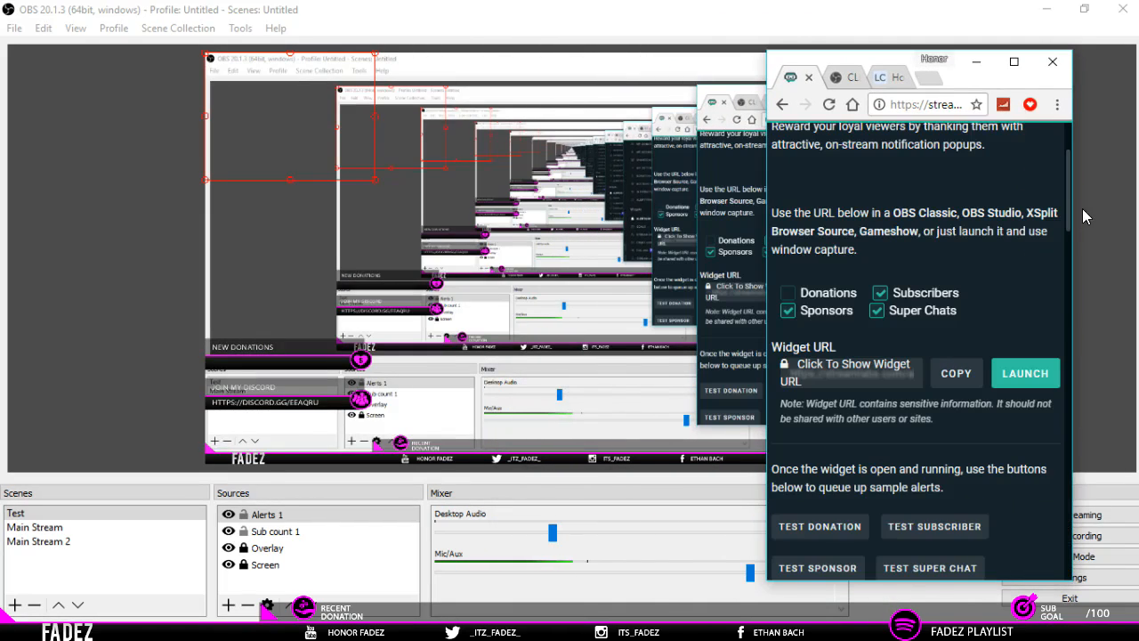
{"action": "left_click_drag", "start_coordinate": [1065, 192], "coordinate": [1071, 250]}
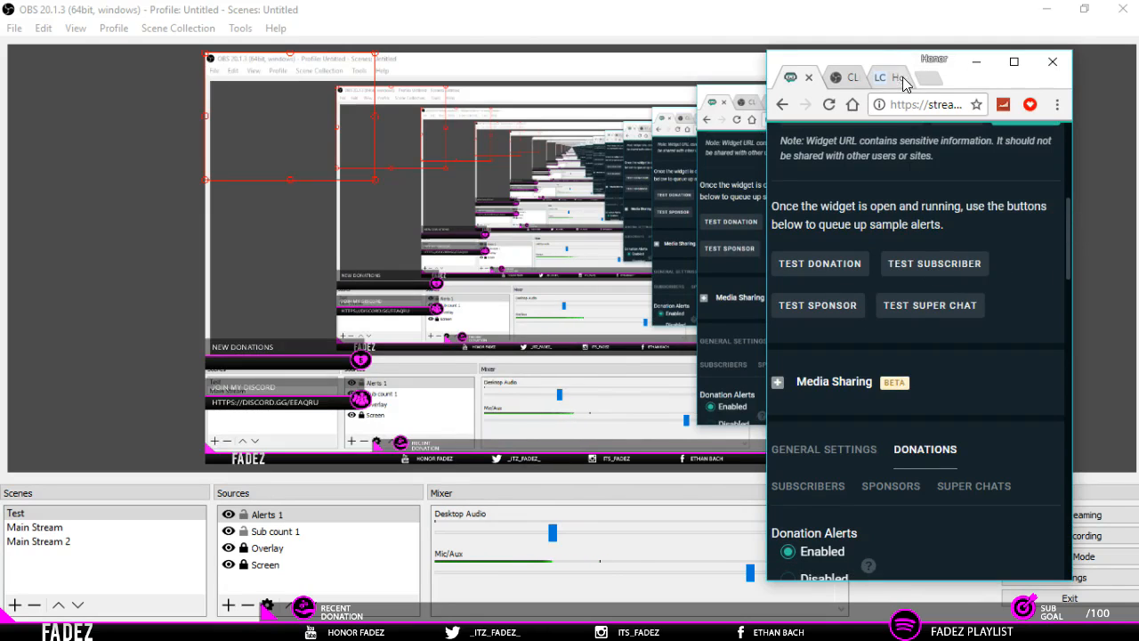
{"action": "left_click", "coordinate": [913, 265]}
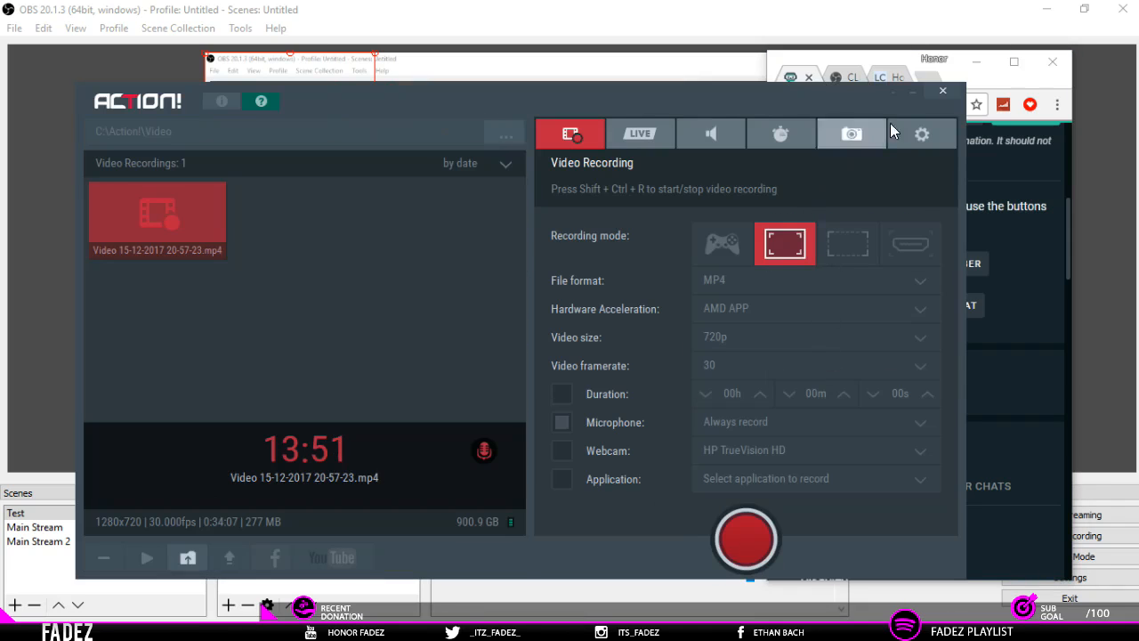
Switch to Action! and examine its settings categories, including audio, microphone, webcam, hotkeys and video recording.
{"action": "left_click", "coordinate": [923, 124]}
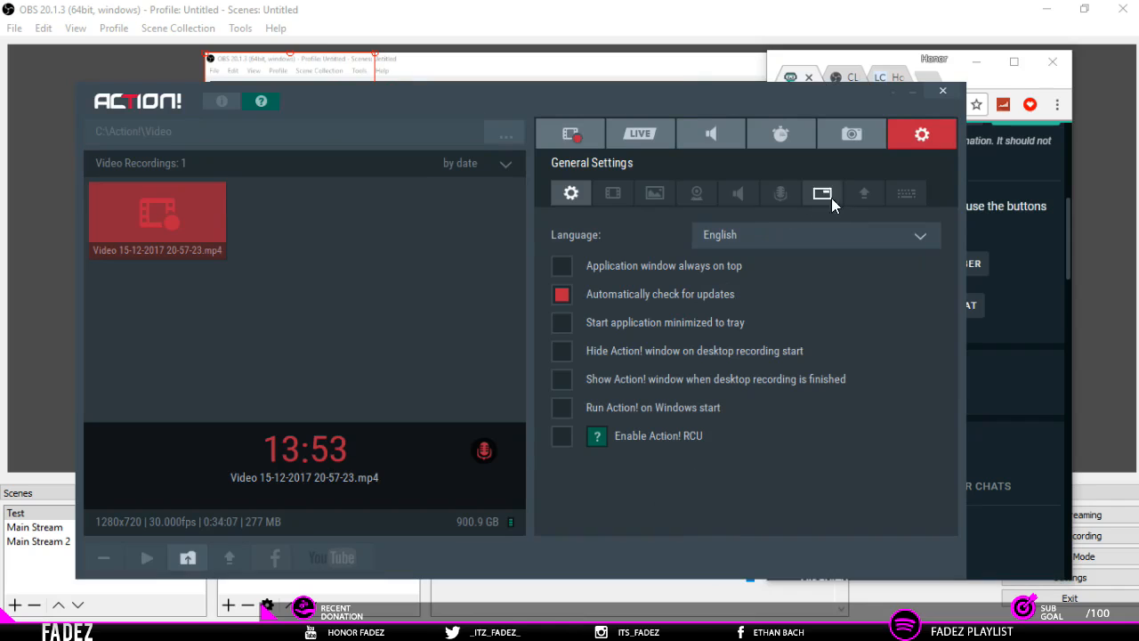
{"action": "left_click", "coordinate": [699, 195]}
{"action": "left_click", "coordinate": [730, 196]}
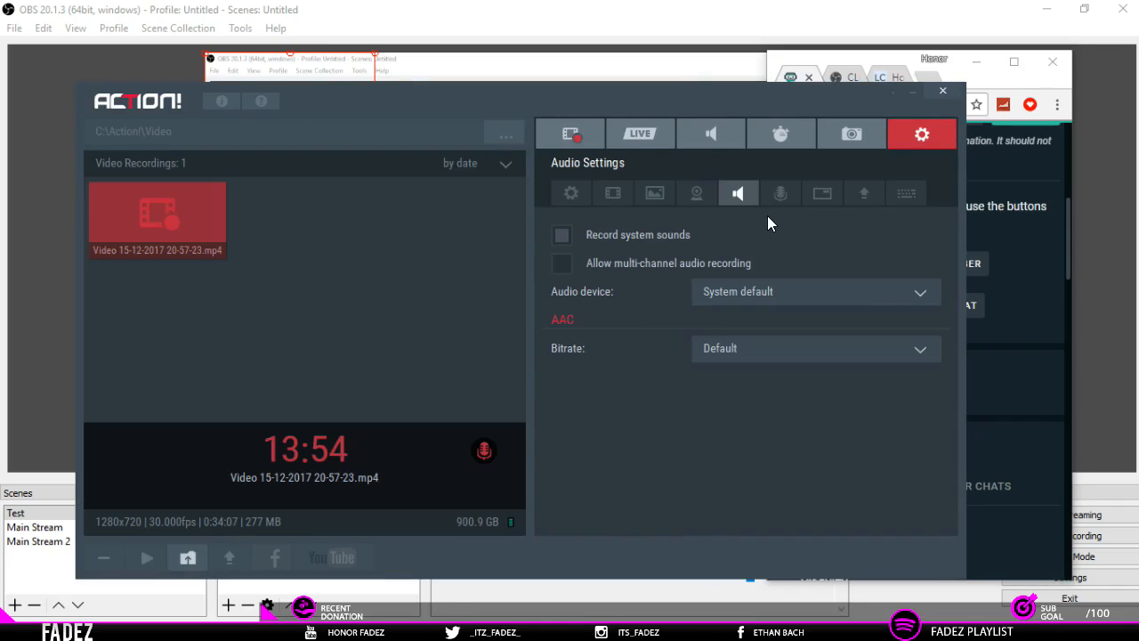
{"action": "left_click", "coordinate": [667, 195]}
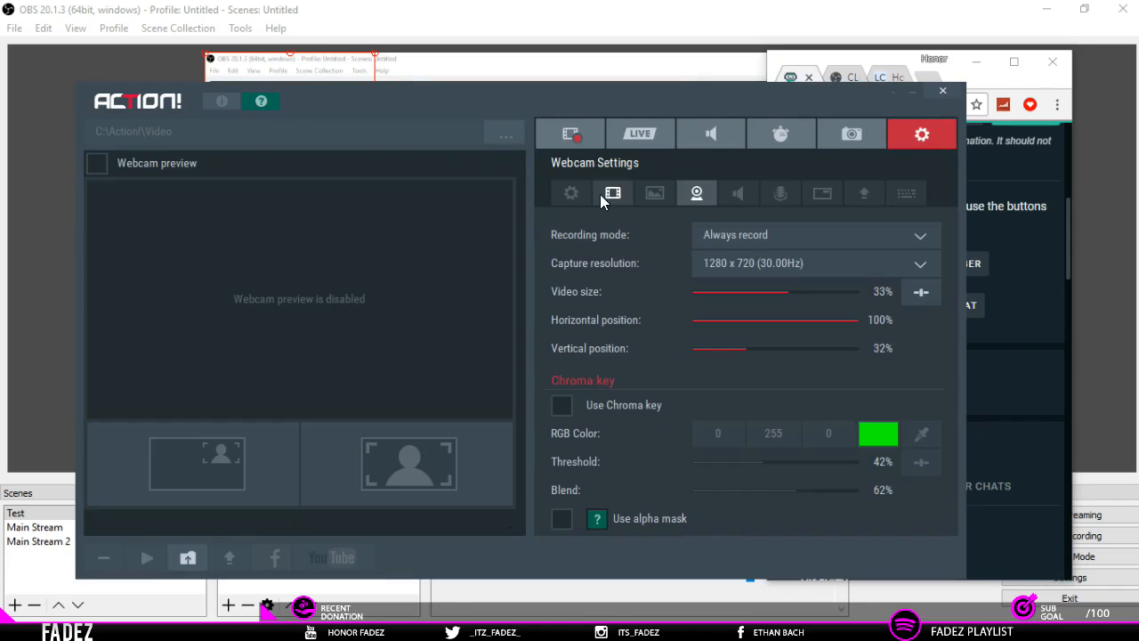
{"action": "left_click", "coordinate": [602, 194]}
{"action": "left_click", "coordinate": [576, 193]}
{"action": "left_click", "coordinate": [888, 203]}
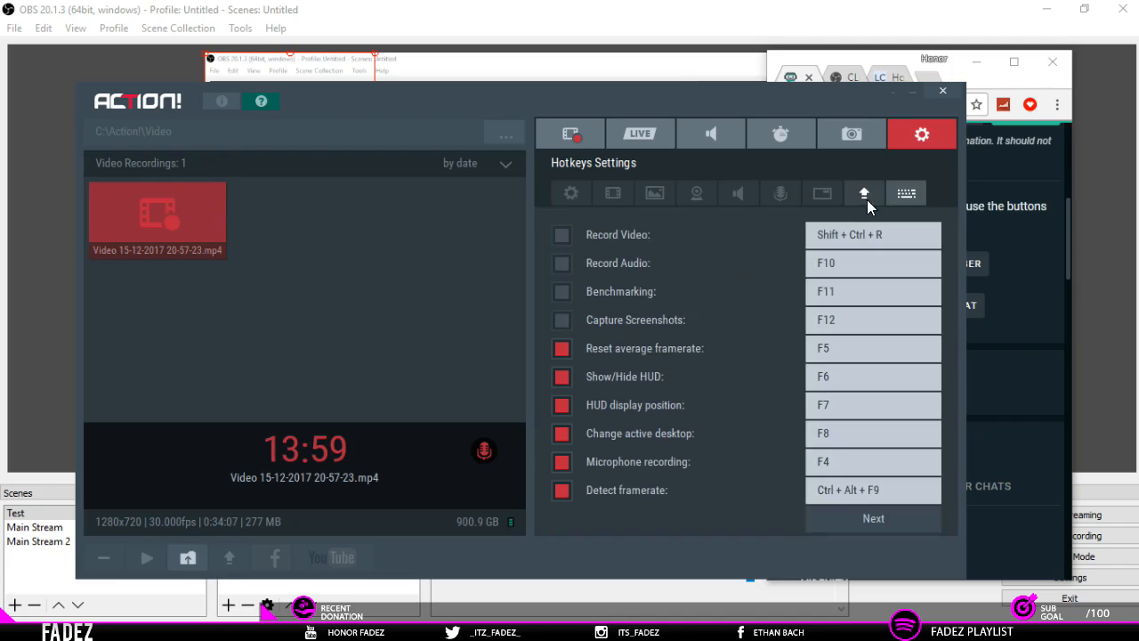
{"action": "left_click", "coordinate": [865, 196]}
{"action": "left_click", "coordinate": [821, 192]}
{"action": "left_click", "coordinate": [778, 193]}
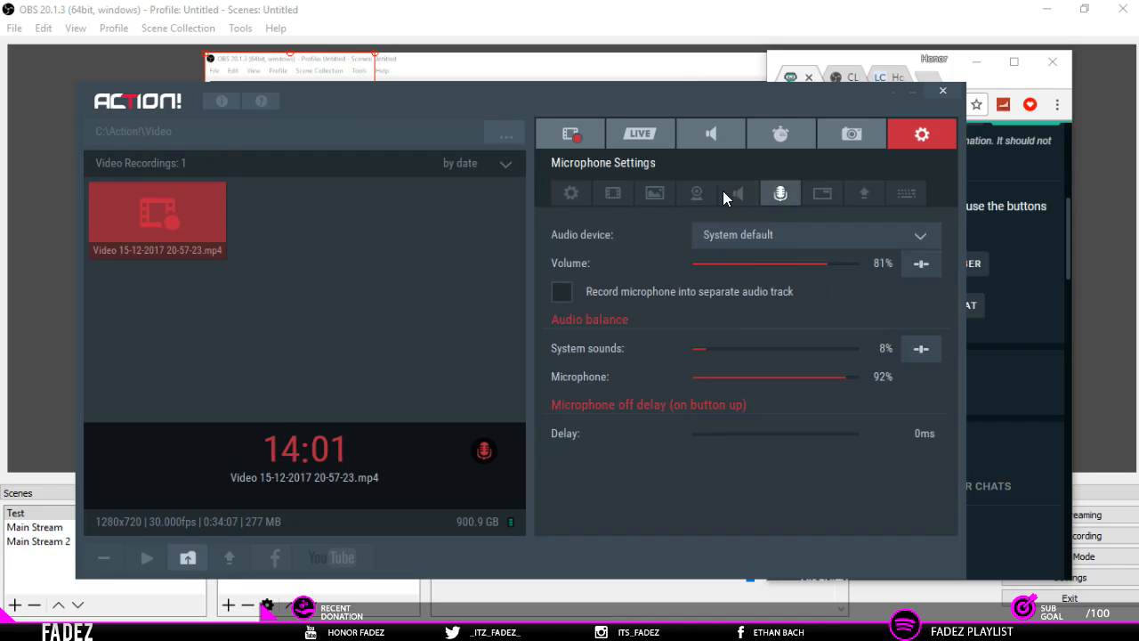
{"action": "left_click", "coordinate": [728, 192]}
{"action": "left_click", "coordinate": [657, 192]}
{"action": "left_click", "coordinate": [608, 192]}
{"action": "left_click", "coordinate": [738, 194]}
{"action": "left_click", "coordinate": [614, 192]}
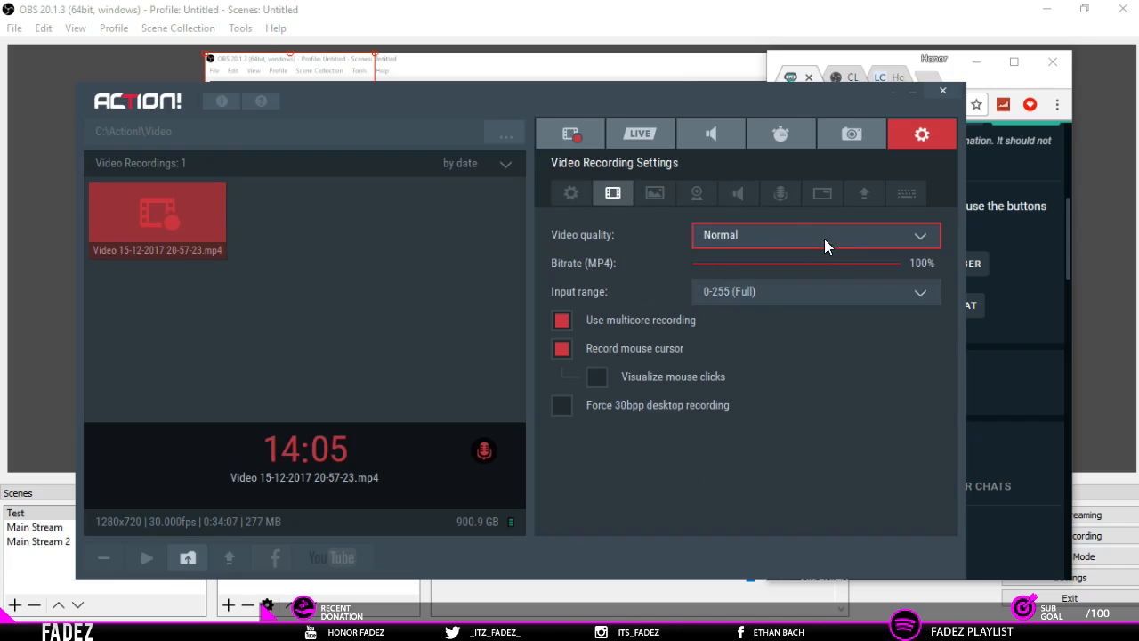
{"action": "left_click", "coordinate": [575, 189]}
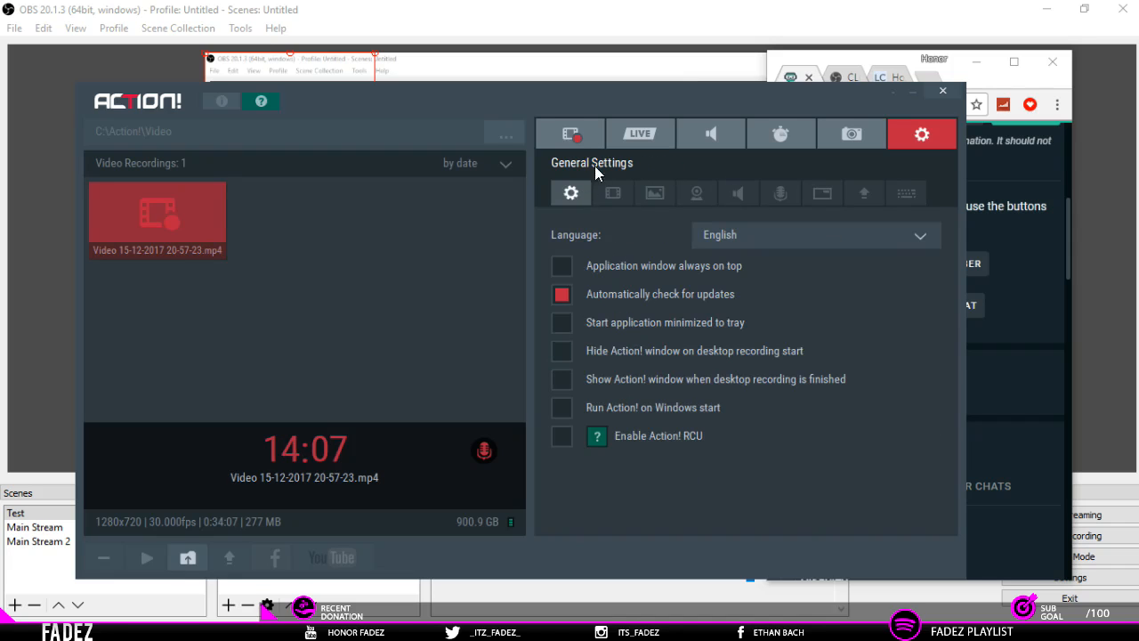
Examine Action!'s options for video recording, live streaming, benchmarking and audio recording.
{"action": "left_click", "coordinate": [572, 135]}
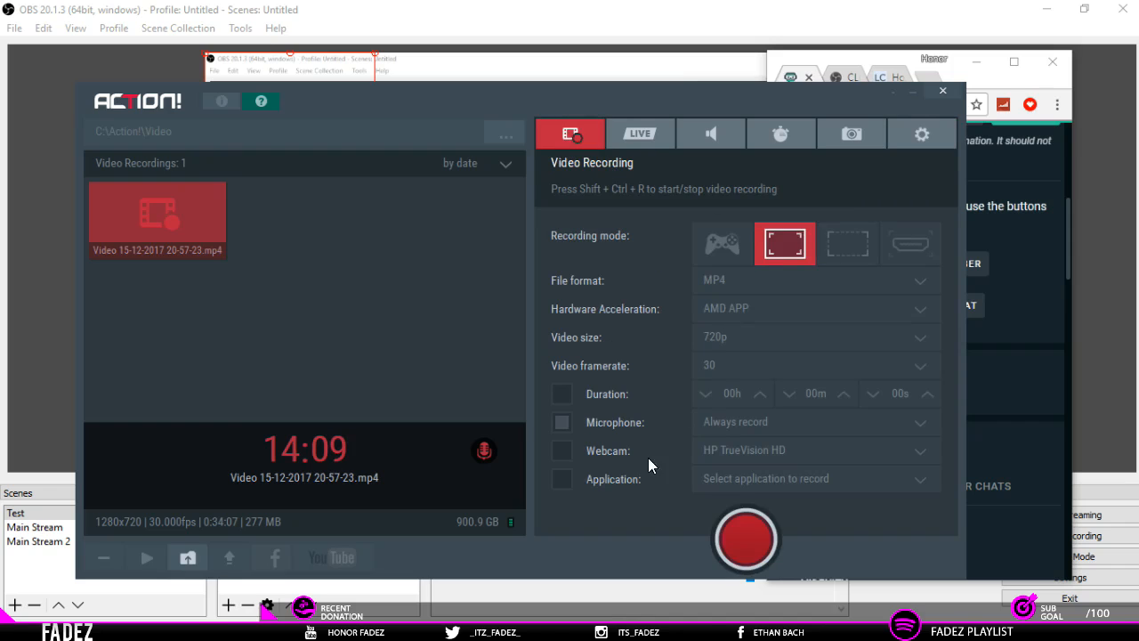
{"action": "left_click", "coordinate": [654, 138]}
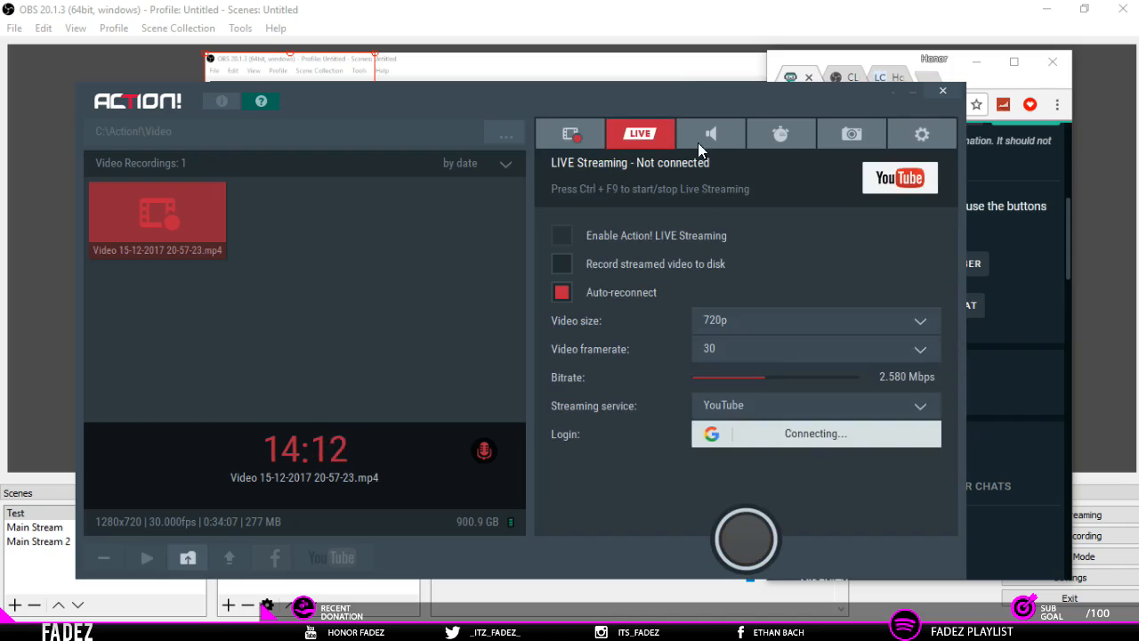
{"action": "left_click", "coordinate": [781, 135]}
{"action": "left_click", "coordinate": [725, 140]}
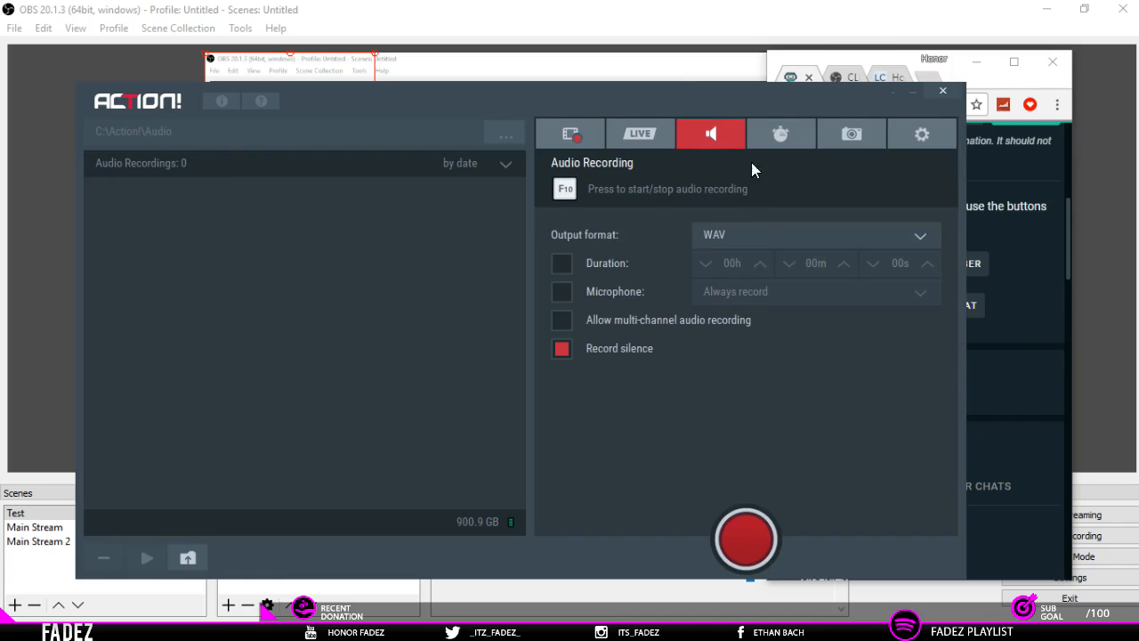
Glance at Action!'s benchmarking options, minimize the program, and send a test subscriber alert from the Streamlabs window.
{"action": "left_click", "coordinate": [767, 135]}
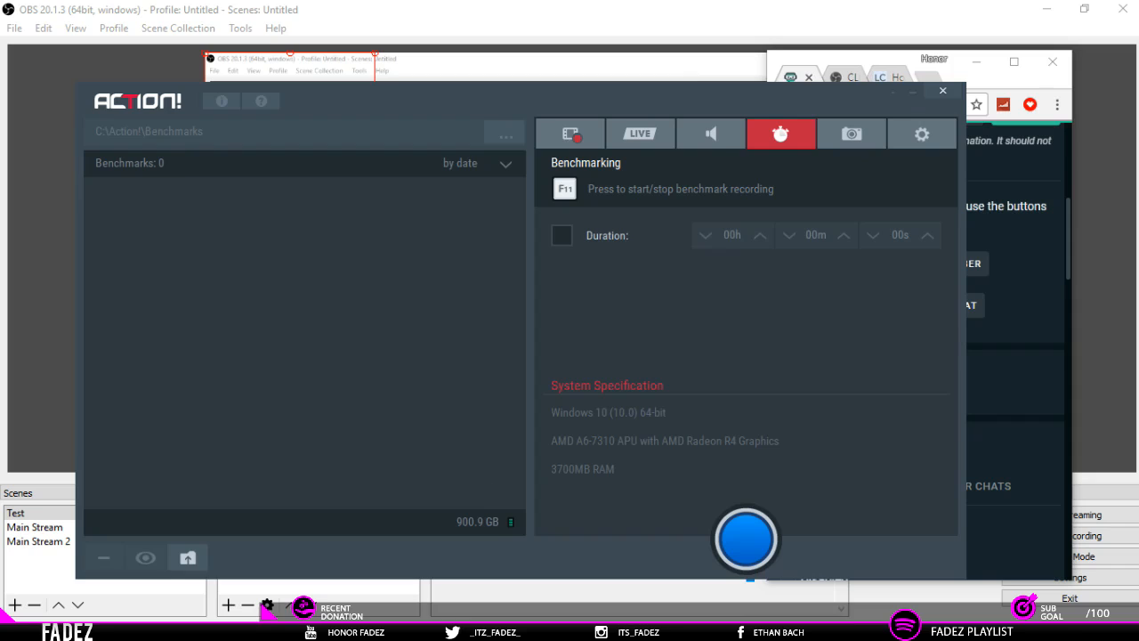
{"action": "left_click", "coordinate": [912, 91]}
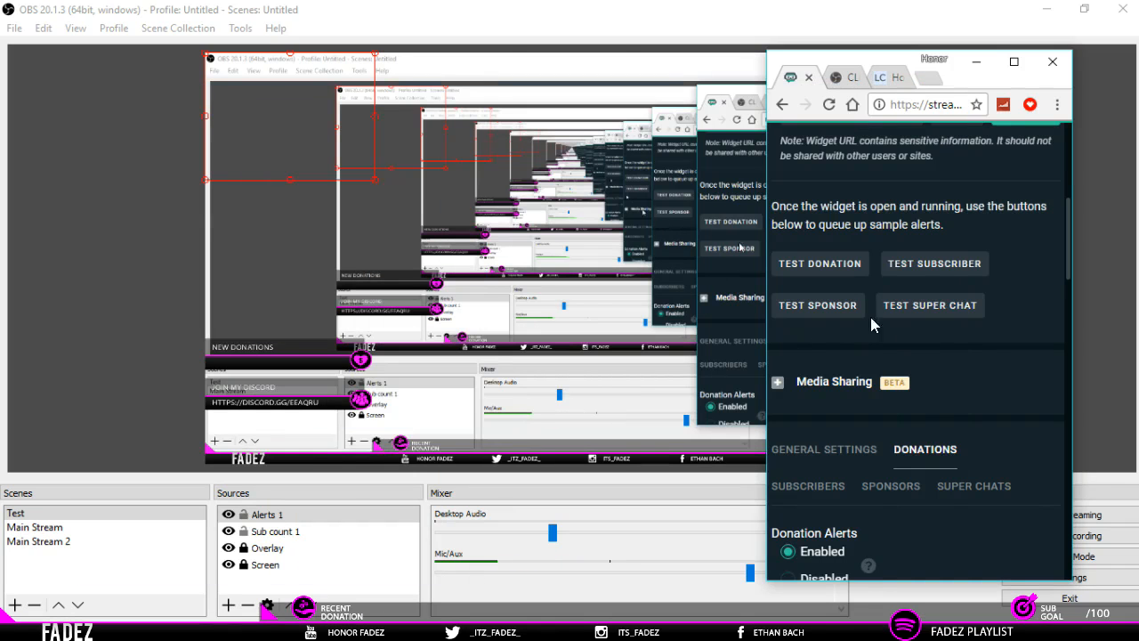
{"action": "left_click", "coordinate": [918, 267]}
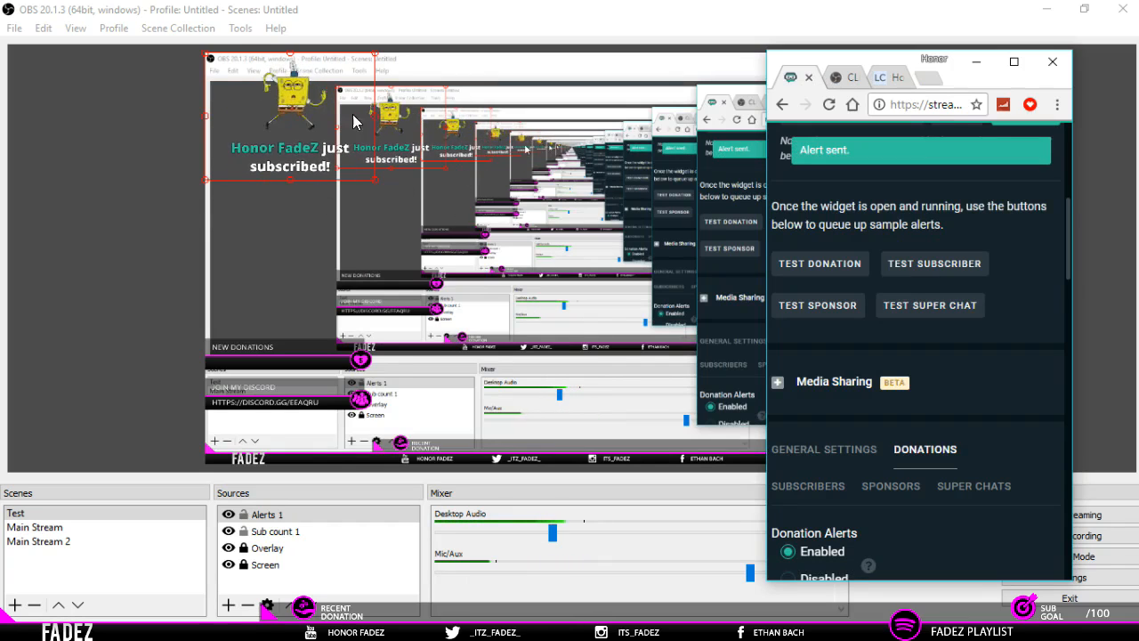
Minimize the Streamlabs window and mute both Desktop Audio and Mic/Aux in the OBS mixer.
{"action": "left_click", "coordinate": [977, 62]}
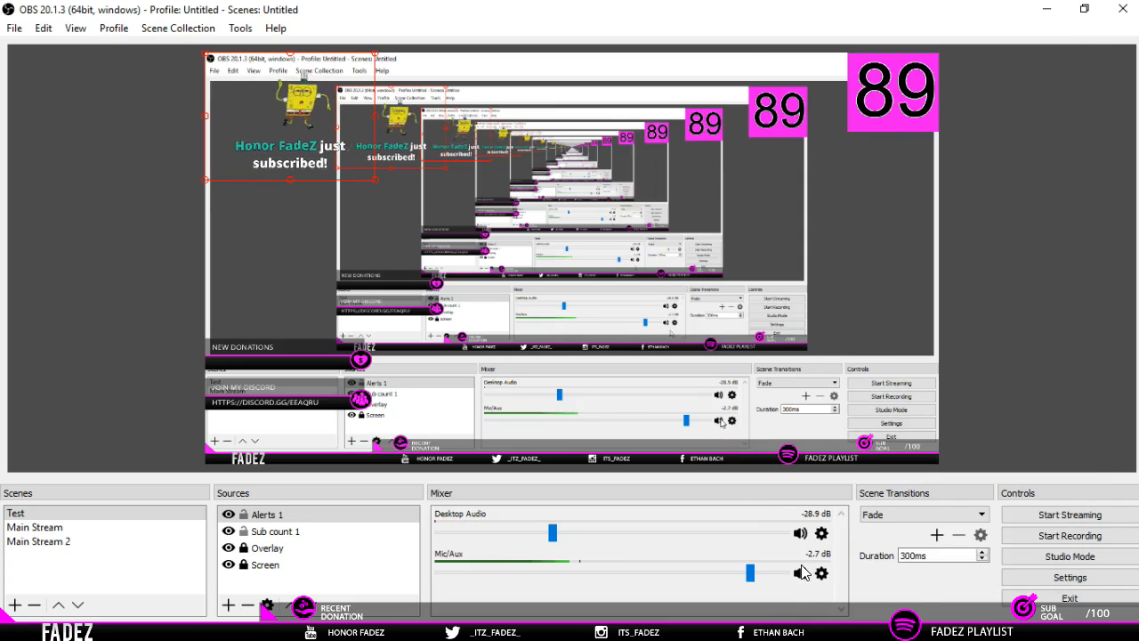
{"action": "left_click", "coordinate": [800, 534]}
{"action": "left_click", "coordinate": [800, 574]}
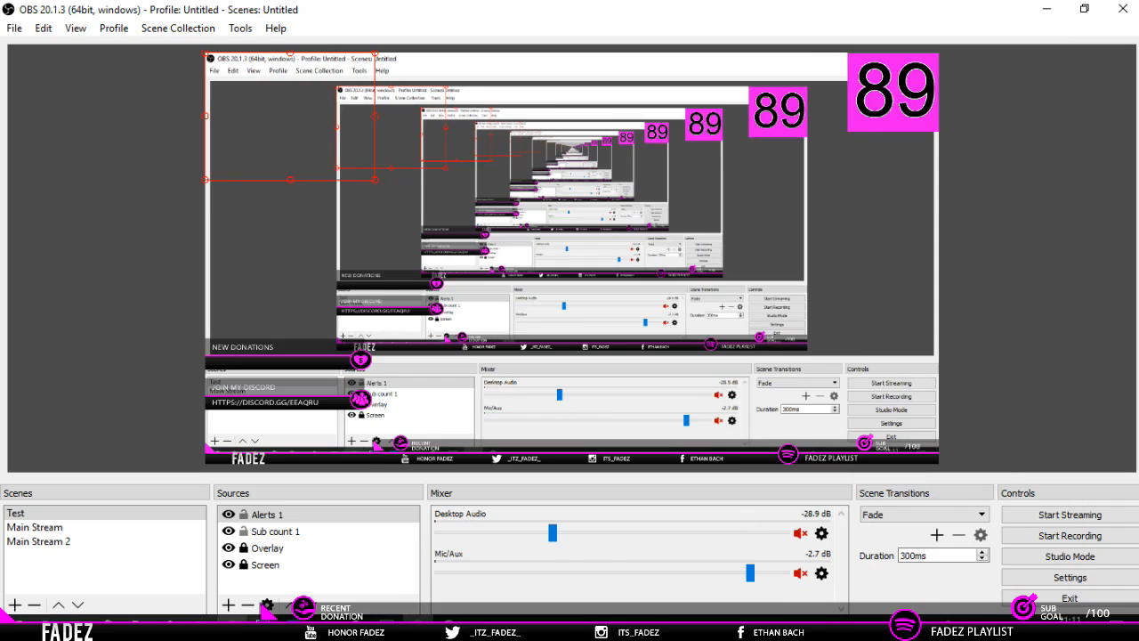
Bring the Streamlabs window back over OBS and send test subscriber, sponsor and super chat alerts.
{"action": "left_click", "coordinate": [418, 626]}
{"action": "left_click", "coordinate": [950, 265]}
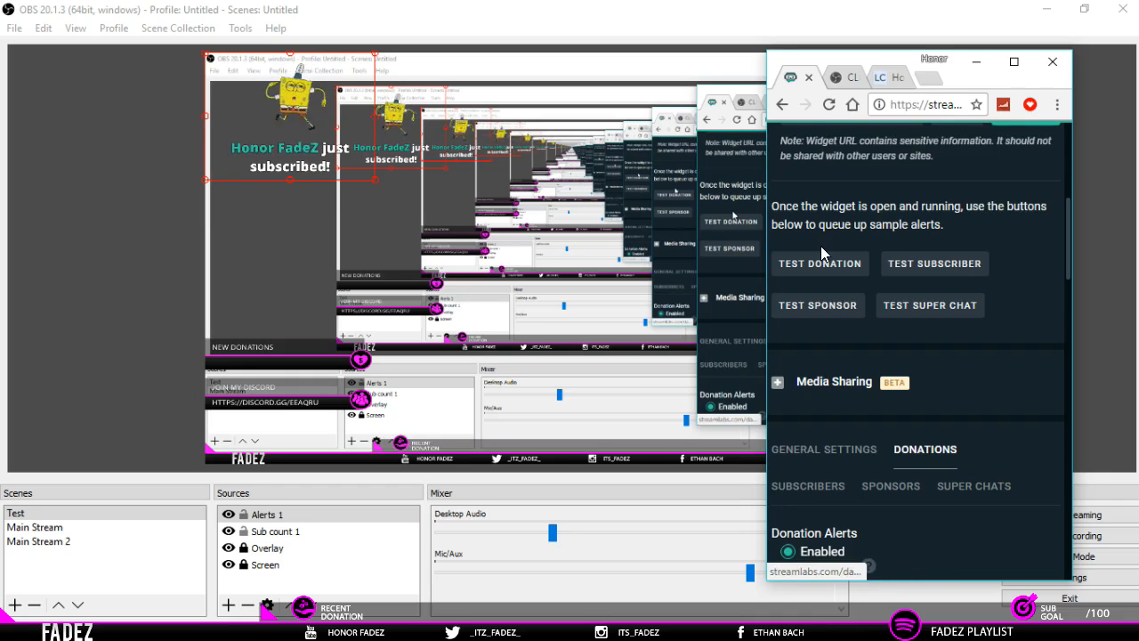
{"action": "left_click", "coordinate": [829, 306]}
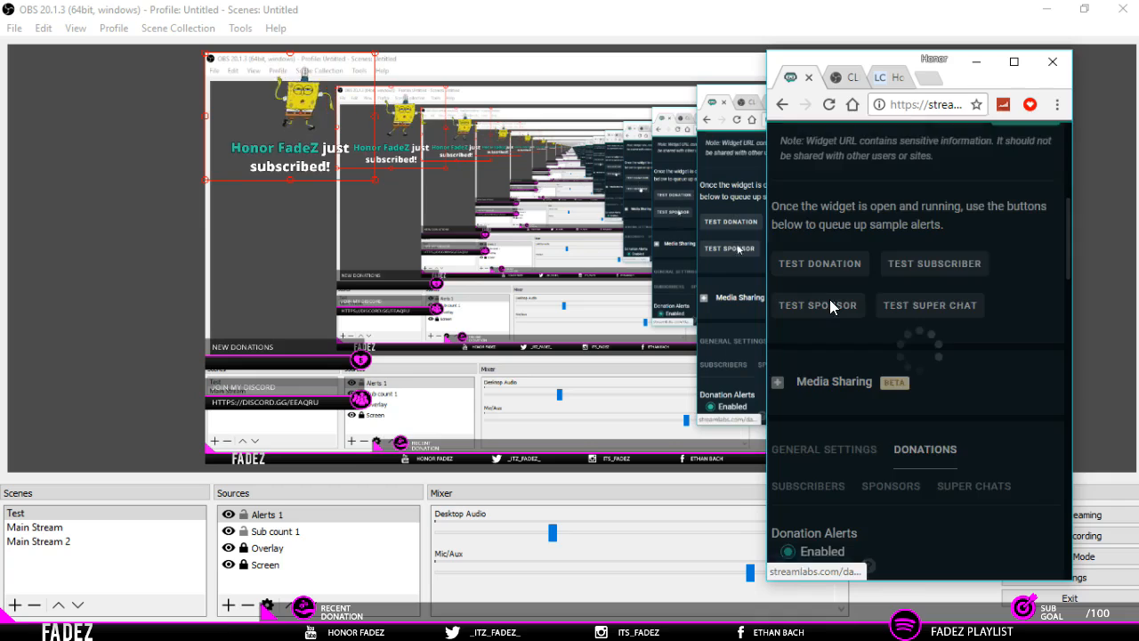
{"action": "left_click", "coordinate": [917, 306]}
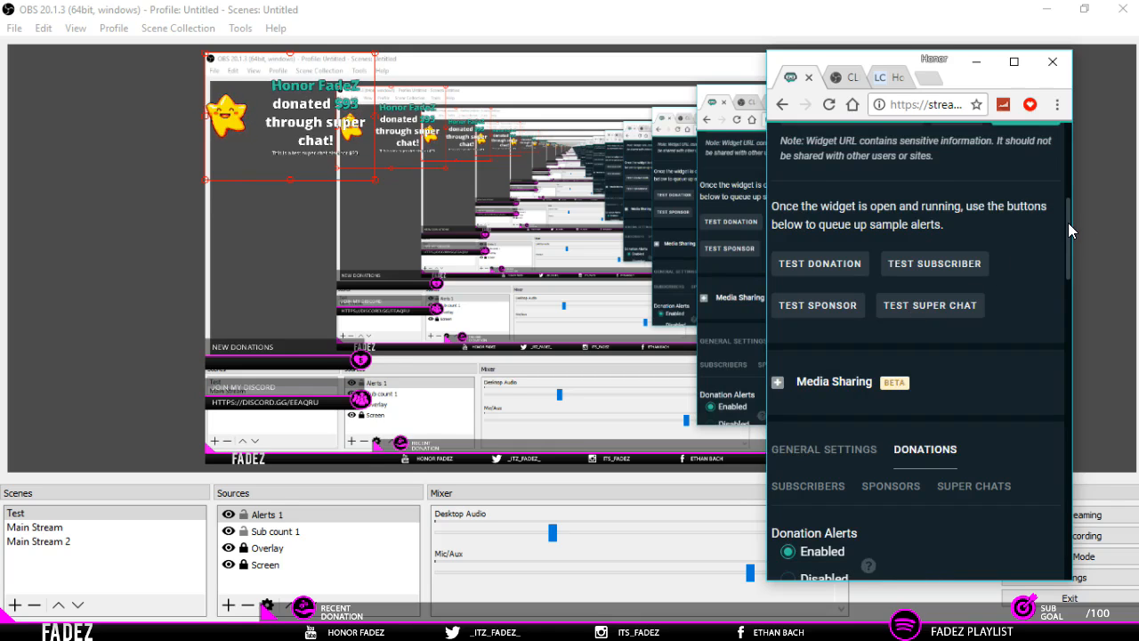
Maximize the Streamlabs window and show the Alert Box settings for subscribers.
{"action": "left_click_drag", "start_coordinate": [1068, 224], "coordinate": [1052, 391]}
{"action": "left_click", "coordinate": [1013, 61]}
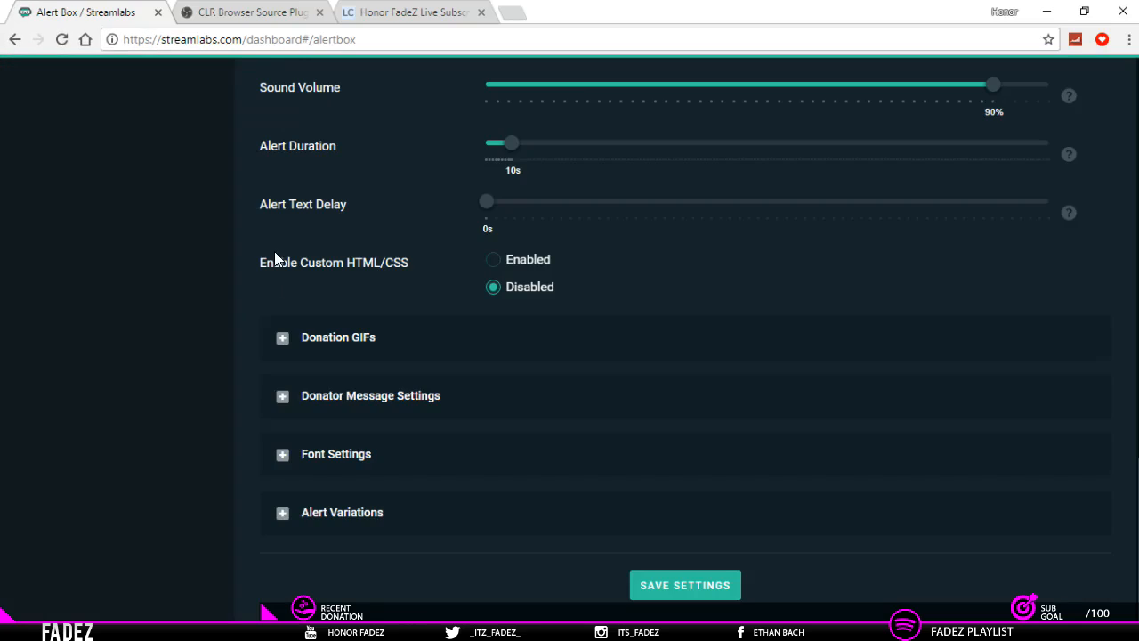
{"action": "scroll", "coordinate": [570, 338], "scroll_direction": "up", "scroll_amount": 10}
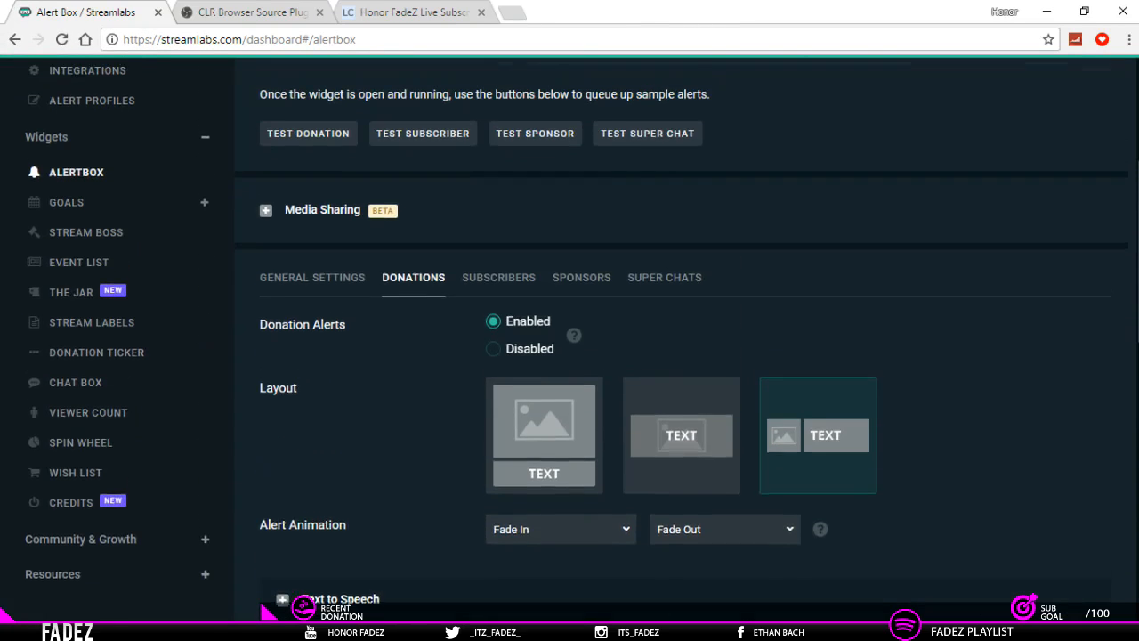
{"action": "scroll", "coordinate": [452, 125], "scroll_direction": "up", "scroll_amount": 1}
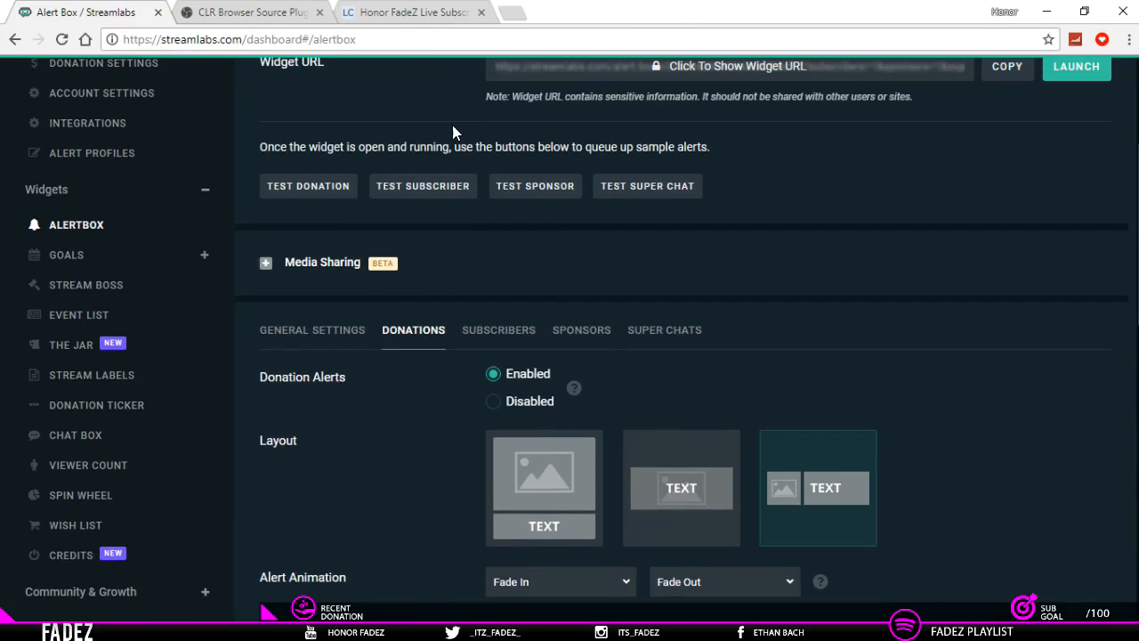
{"action": "left_click", "coordinate": [499, 331]}
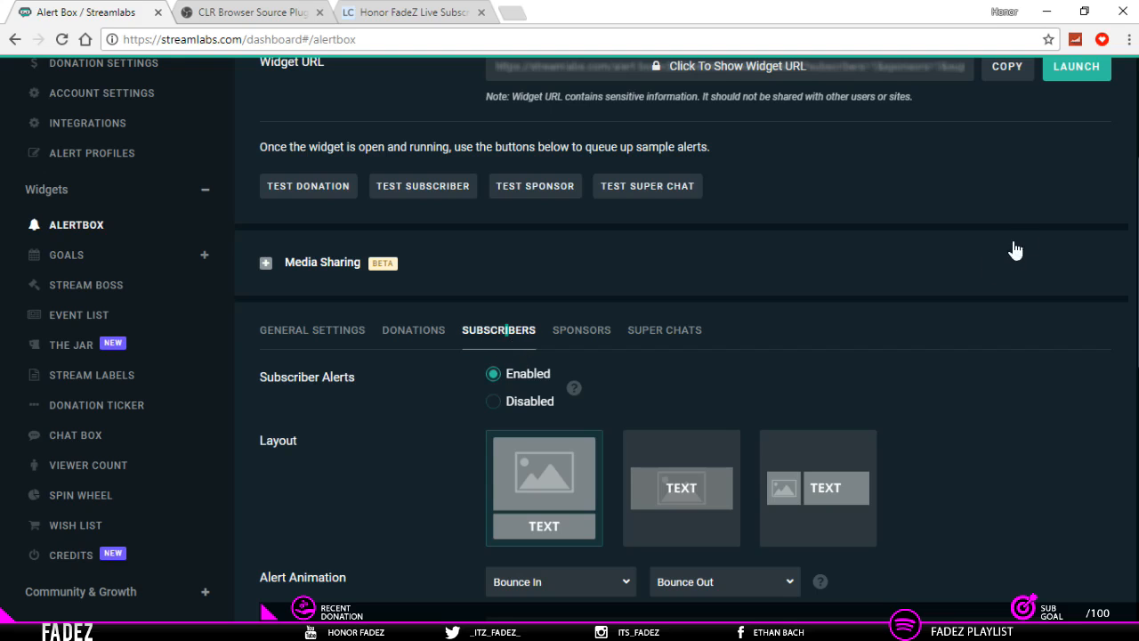
Browse the stock images available for the subscriber alert, then close the Media Gallery without choosing one.
{"action": "scroll", "coordinate": [507, 329], "scroll_direction": "down", "scroll_amount": 5}
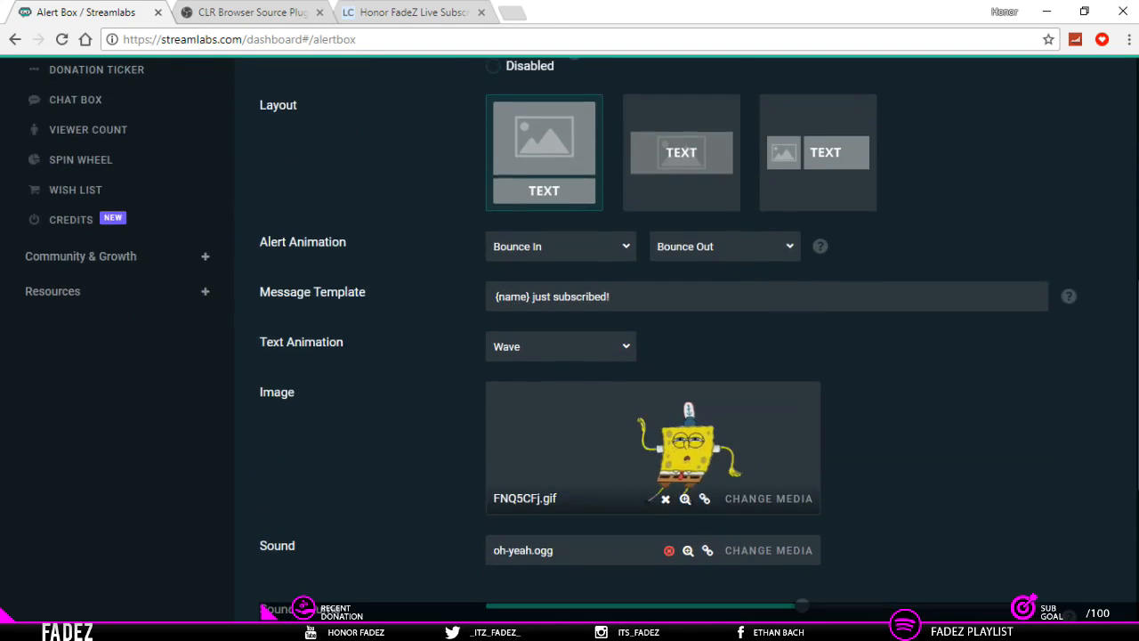
{"action": "left_click", "coordinate": [765, 394]}
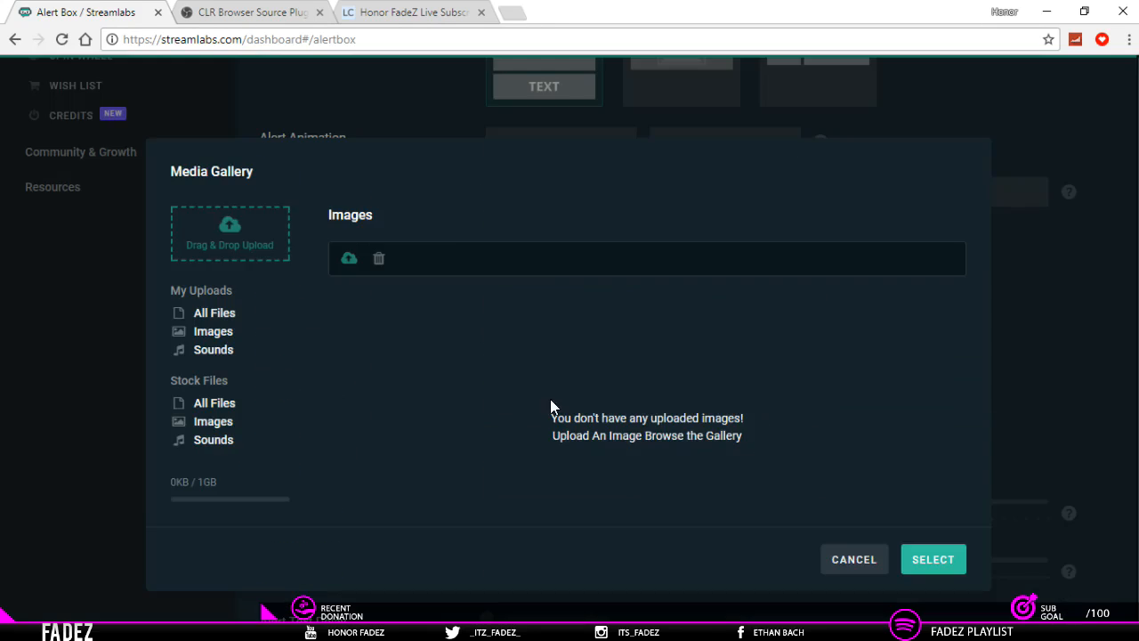
{"action": "left_click", "coordinate": [214, 421]}
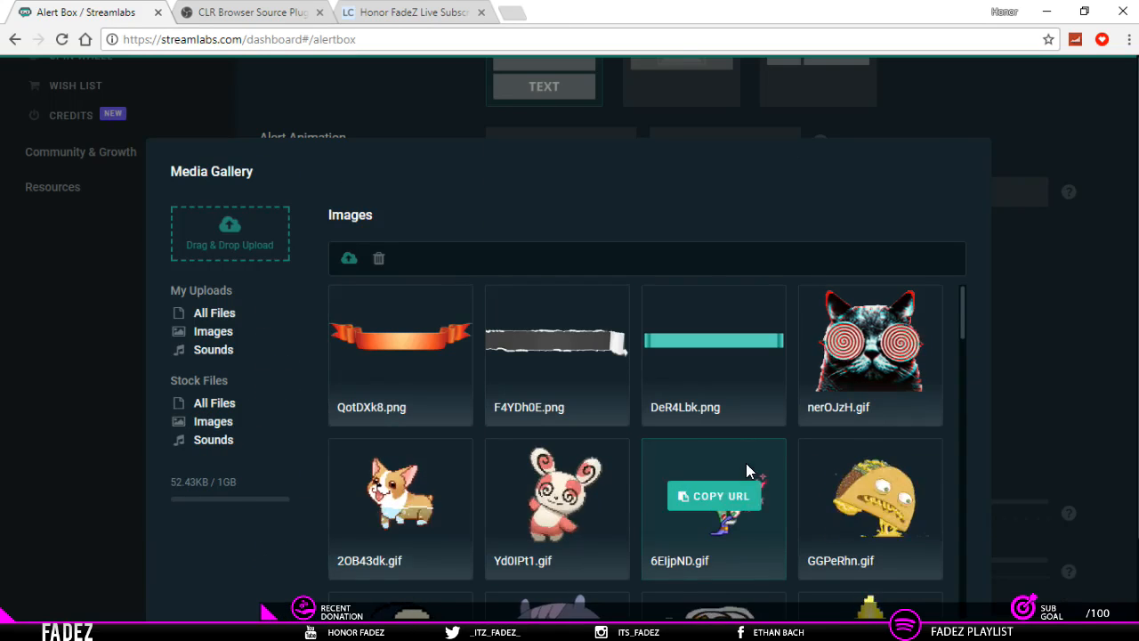
{"action": "scroll", "coordinate": [955, 374], "scroll_direction": "down", "scroll_amount": 5}
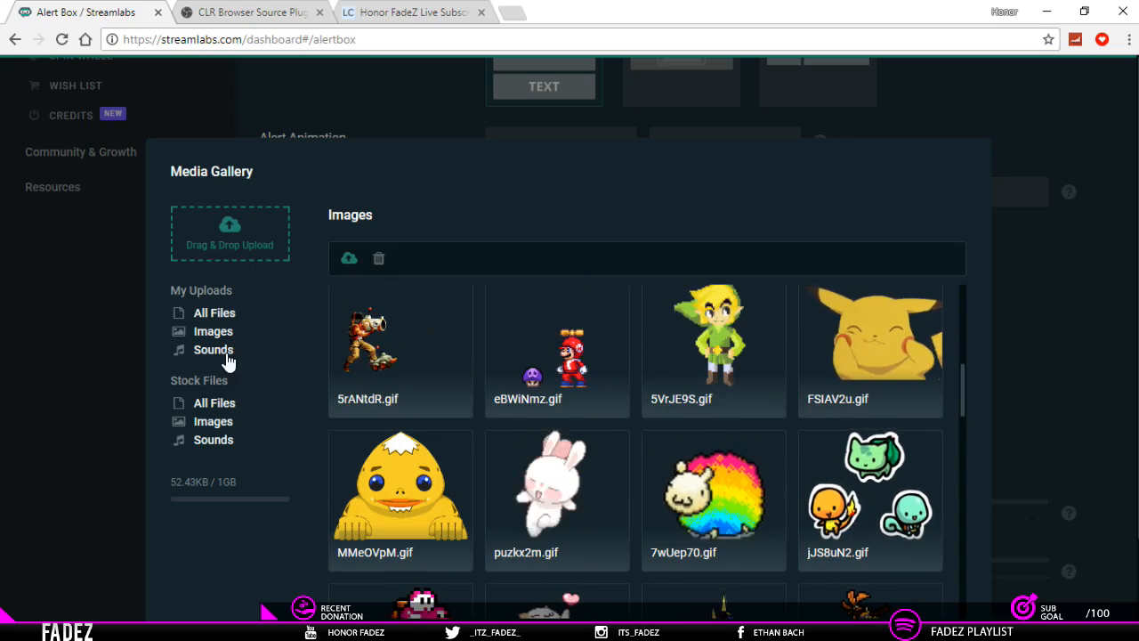
{"action": "left_click", "coordinate": [1040, 260]}
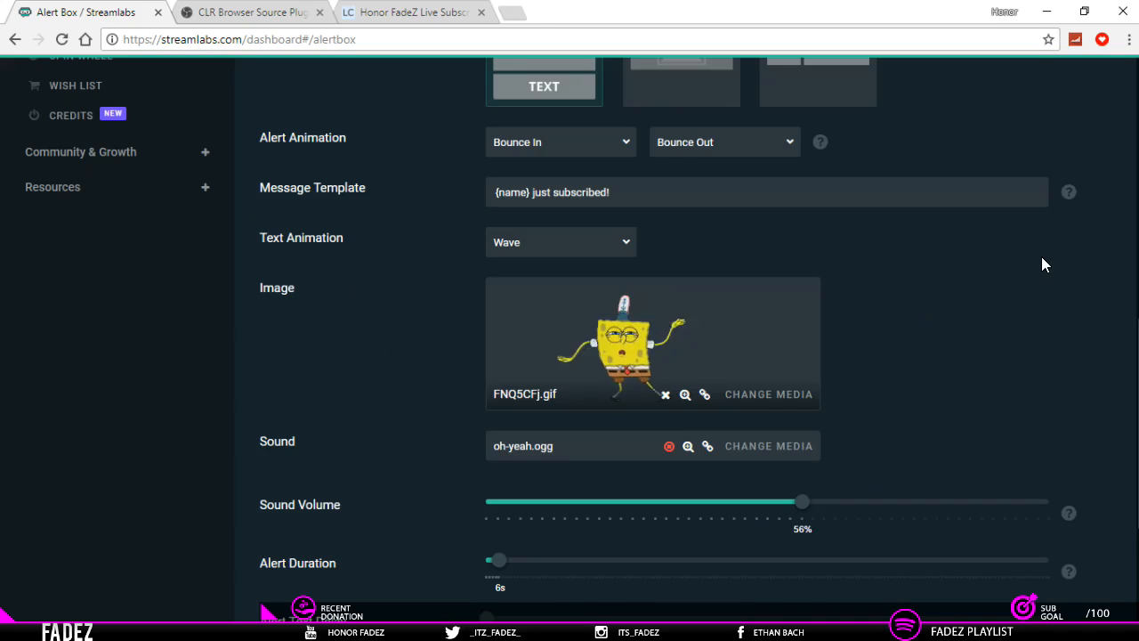
Browse the stock sounds available for the subscriber alert, then cancel the selection.
{"action": "left_click", "coordinate": [772, 451]}
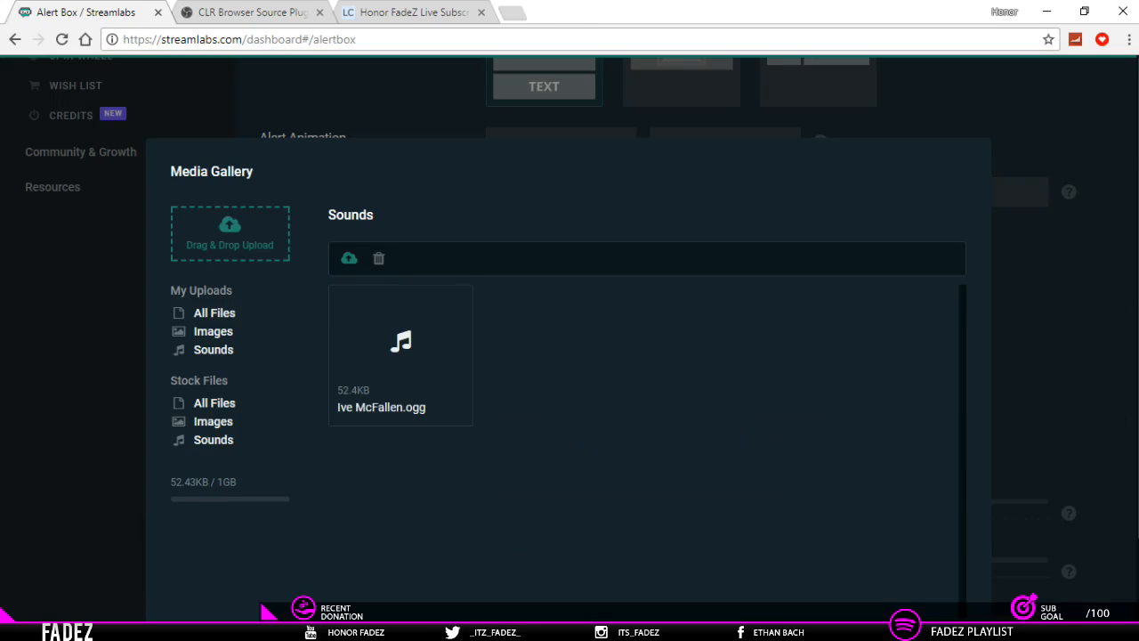
{"action": "scroll", "coordinate": [1113, 445], "scroll_direction": "down", "scroll_amount": 2}
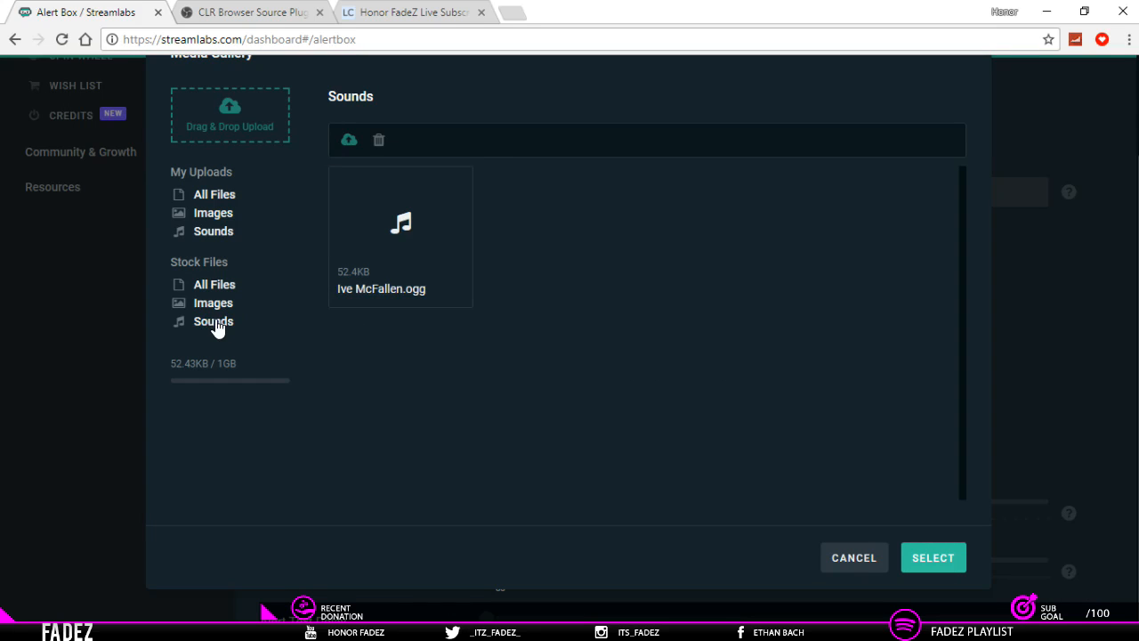
{"action": "left_click", "coordinate": [214, 324]}
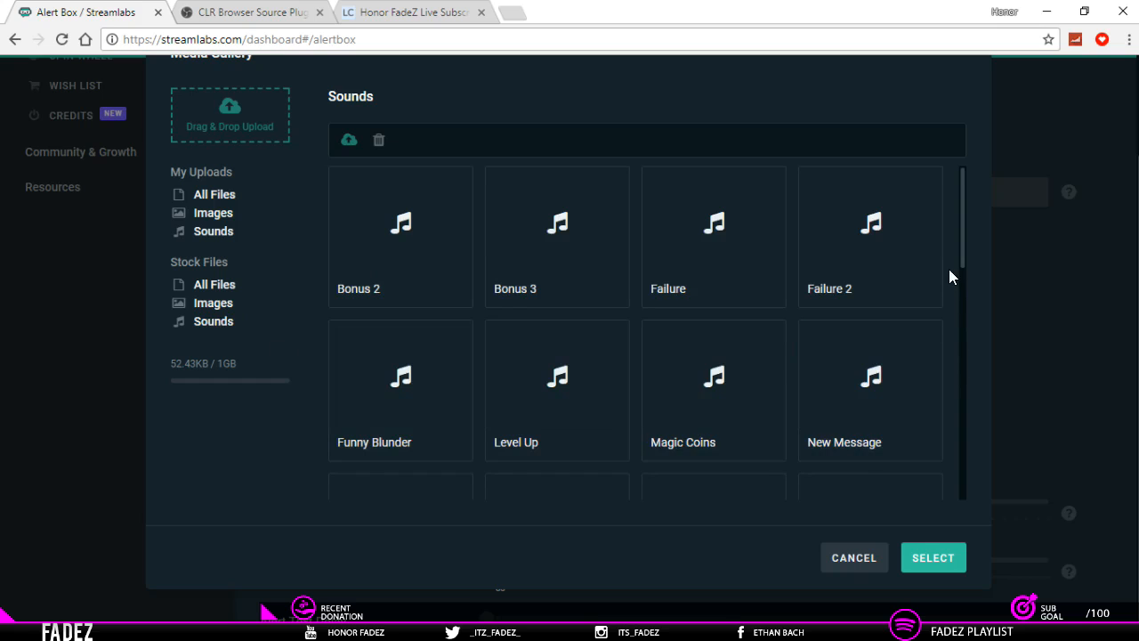
{"action": "left_click_drag", "start_coordinate": [963, 242], "coordinate": [927, 481]}
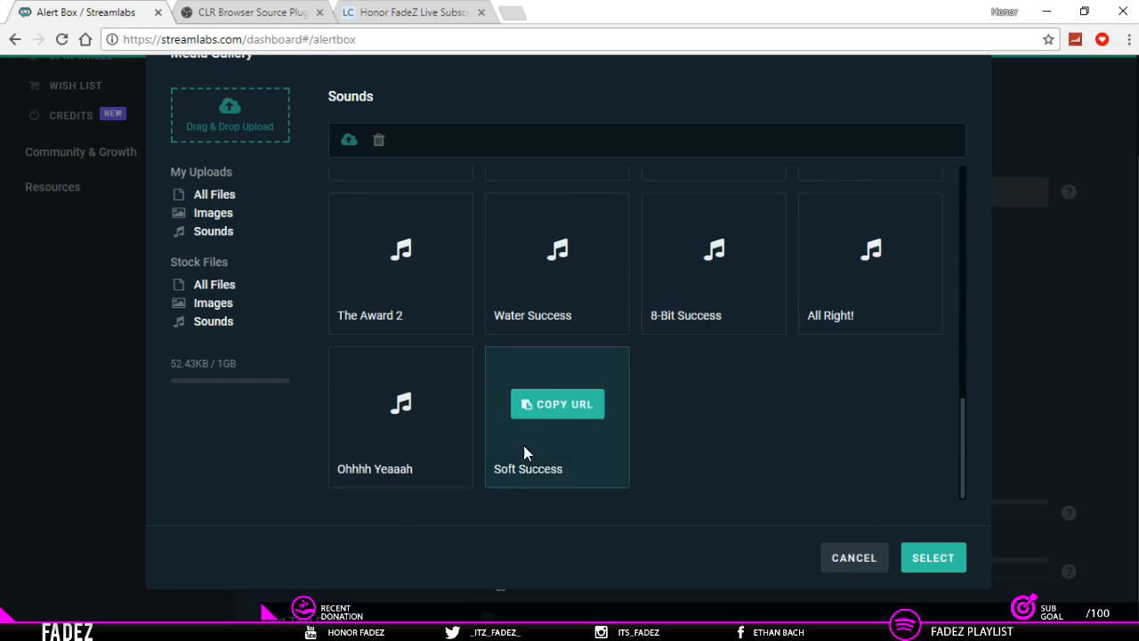
{"action": "left_click", "coordinate": [868, 558]}
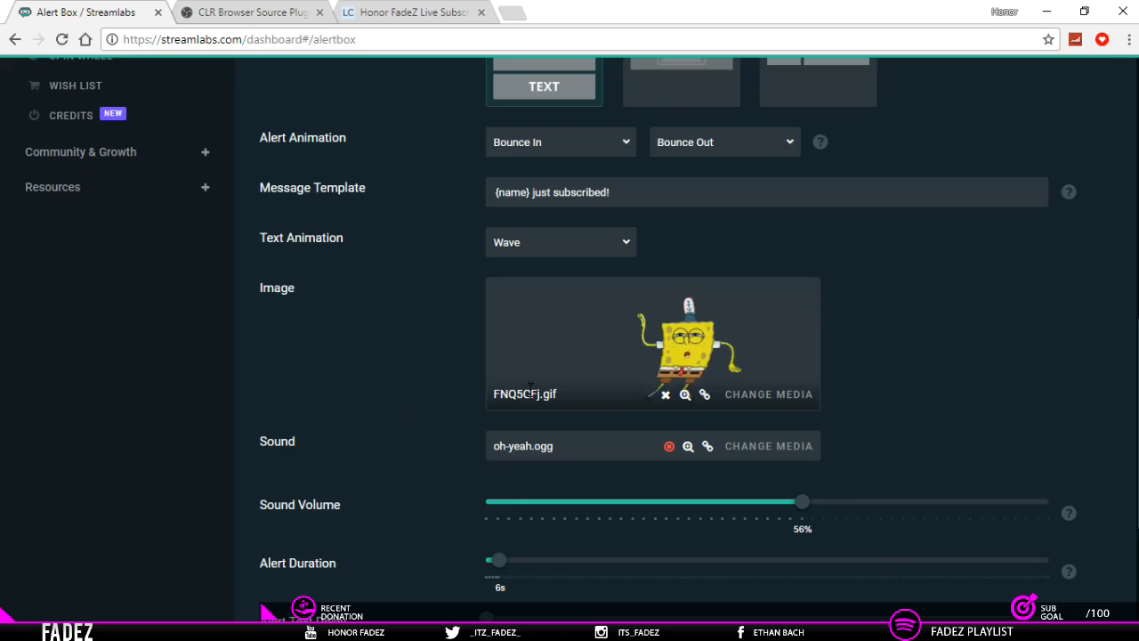
Examine the sponsor alert settings, including layout, animation, message template, image, sound, volume and duration.
{"action": "scroll", "coordinate": [937, 73], "scroll_direction": "up", "scroll_amount": 7}
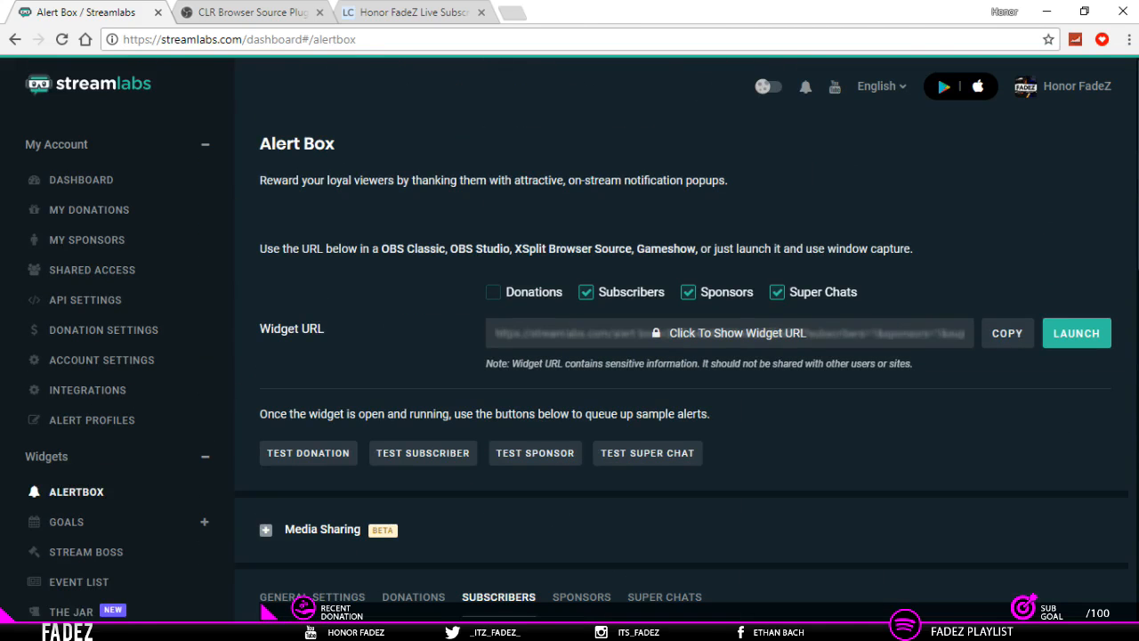
{"action": "scroll", "coordinate": [937, 74], "scroll_direction": "down", "scroll_amount": 5}
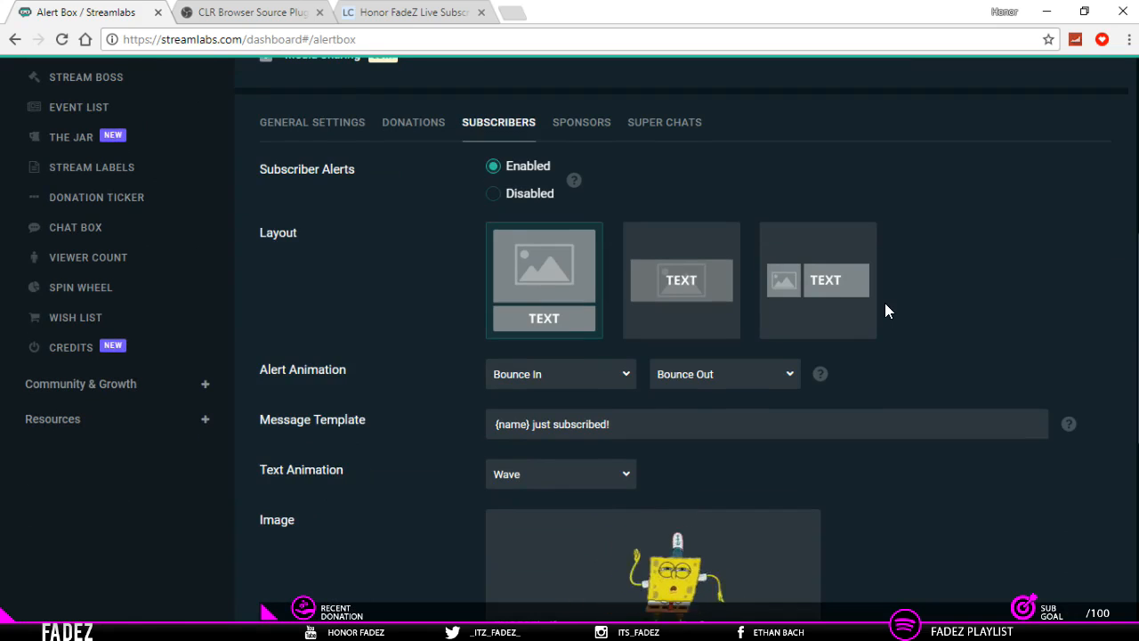
{"action": "left_click", "coordinate": [577, 125]}
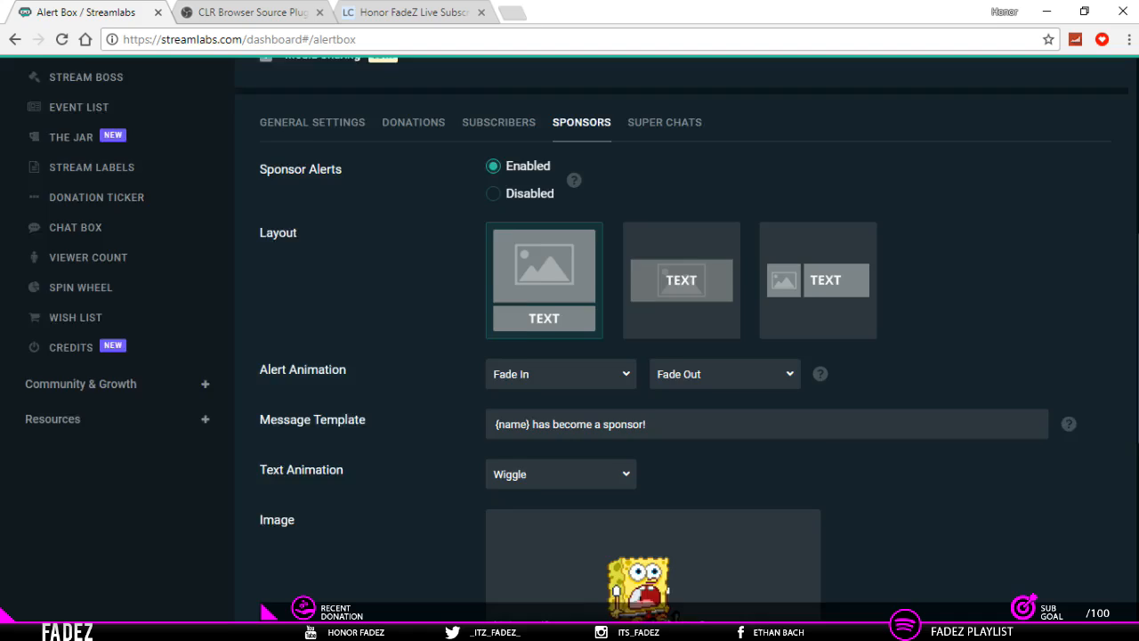
{"action": "scroll", "coordinate": [673, 462], "scroll_direction": "down", "scroll_amount": 4}
{"action": "scroll", "coordinate": [674, 462], "scroll_direction": "up", "scroll_amount": 2}
{"action": "scroll", "coordinate": [674, 463], "scroll_direction": "up", "scroll_amount": 1}
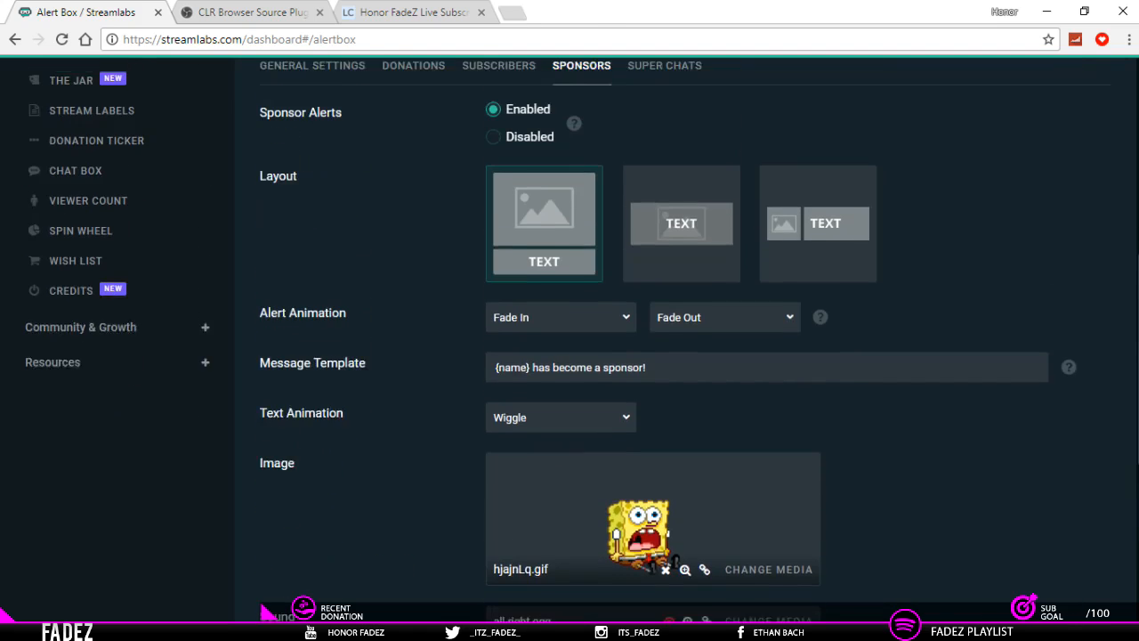
{"action": "scroll", "coordinate": [674, 463], "scroll_direction": "down", "scroll_amount": 1}
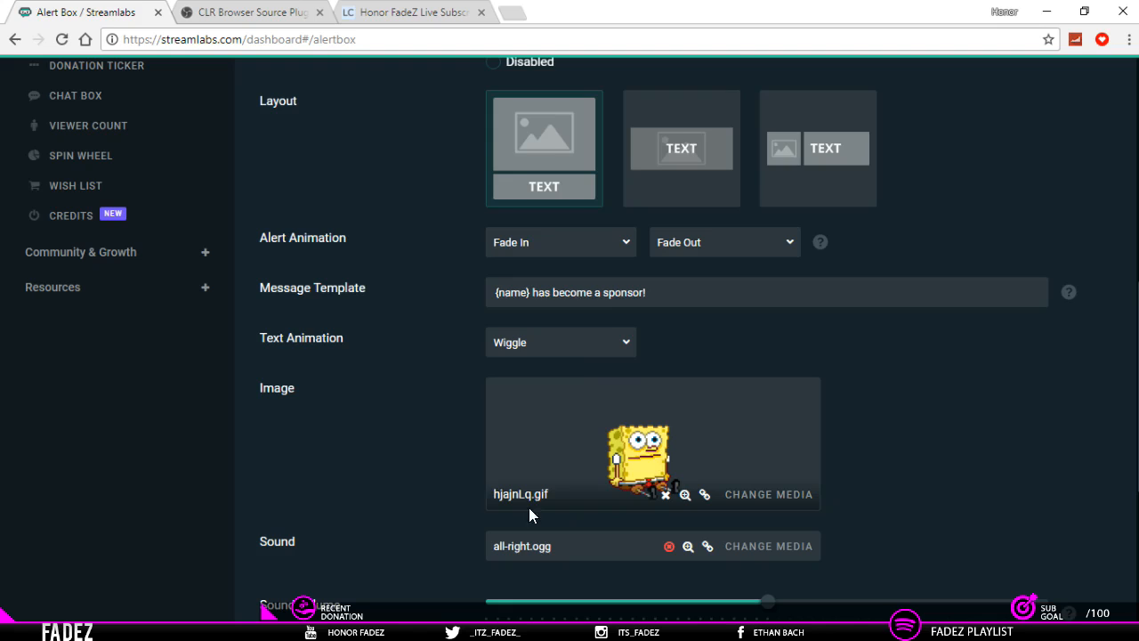
{"action": "scroll", "coordinate": [747, 321], "scroll_direction": "down", "scroll_amount": 4}
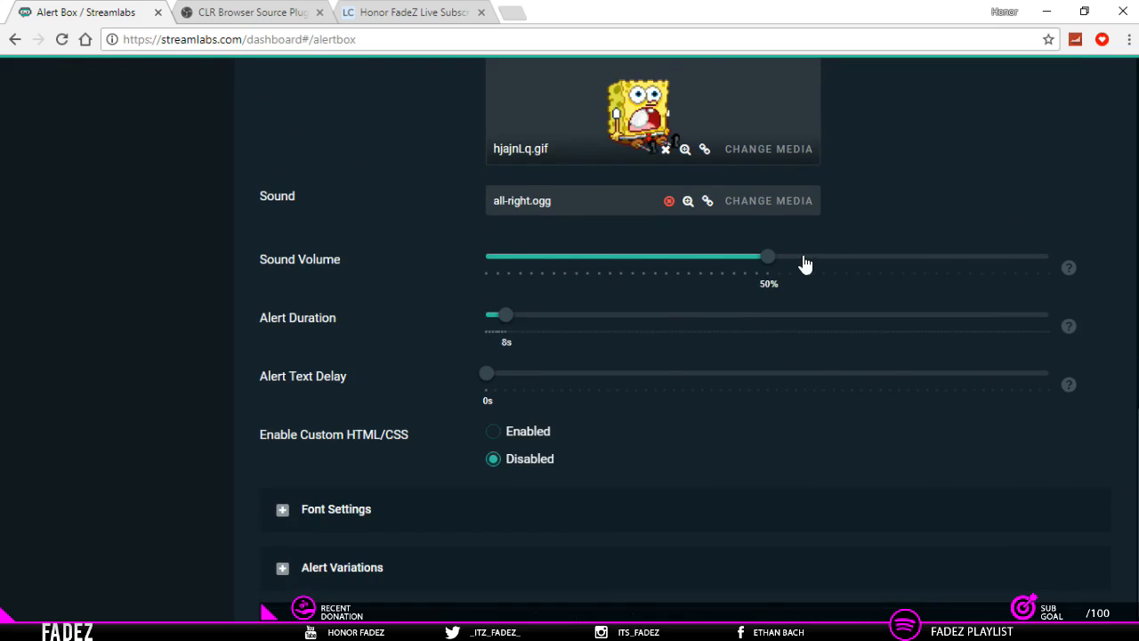
{"action": "scroll", "coordinate": [1135, 476], "scroll_direction": "down", "scroll_amount": 1}
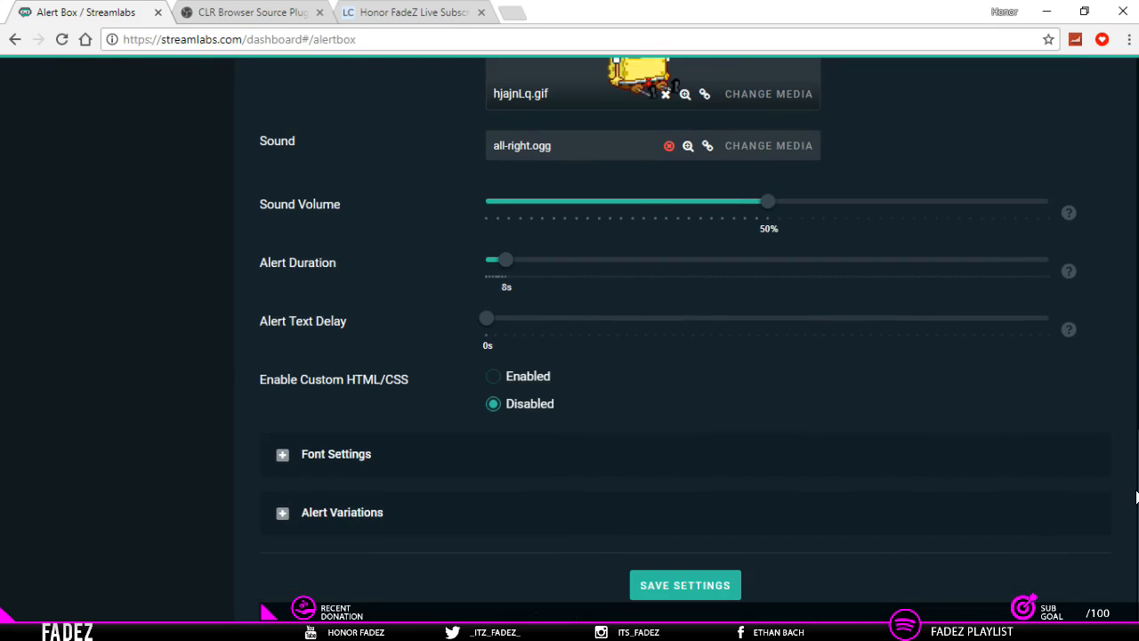
{"action": "scroll", "coordinate": [668, 334], "scroll_direction": "up", "scroll_amount": 2}
{"action": "scroll", "coordinate": [668, 355], "scroll_direction": "up", "scroll_amount": 5}
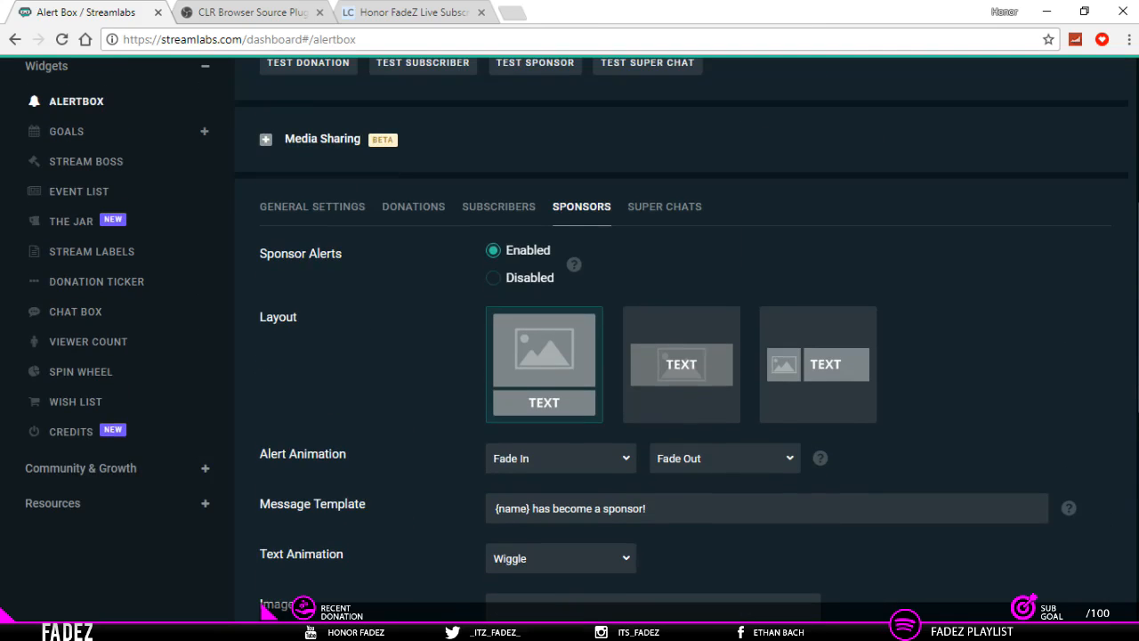
{"action": "scroll", "coordinate": [697, 316], "scroll_direction": "up", "scroll_amount": 1}
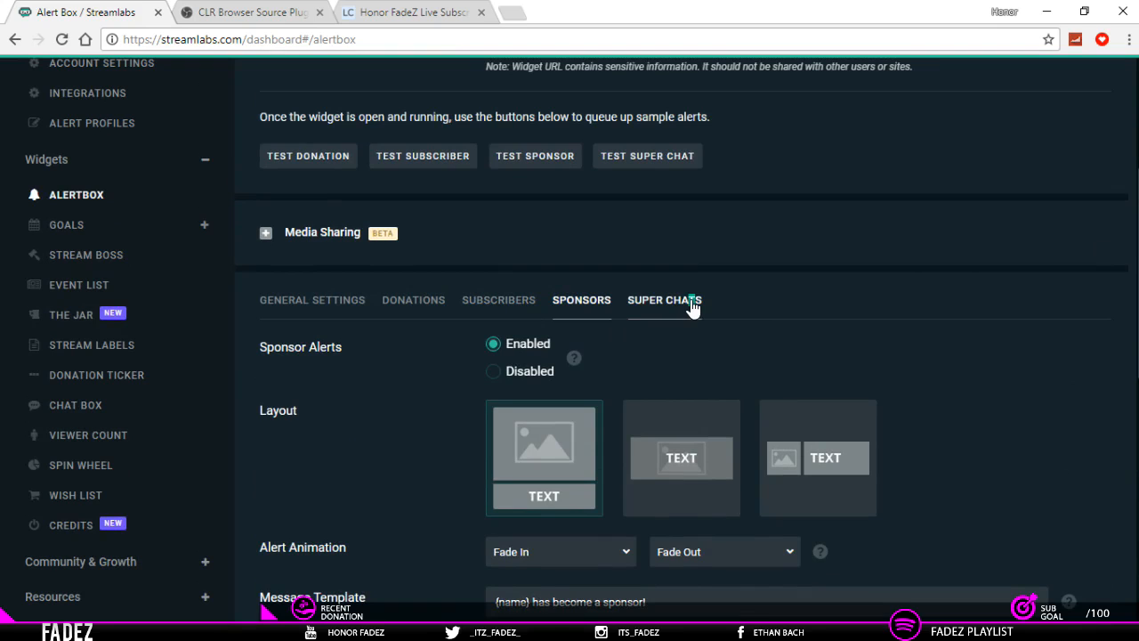
Show the super chat alert settings and expand Text to Speech to examine its voice, spam security and volume options.
{"action": "left_click", "coordinate": [655, 307]}
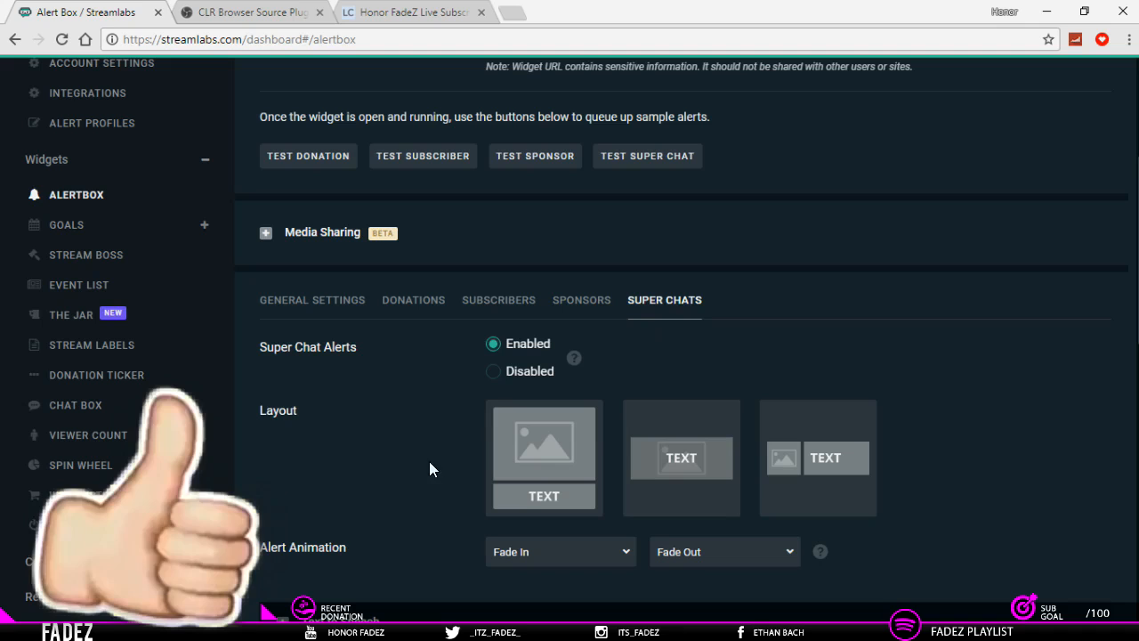
{"action": "scroll", "coordinate": [418, 460], "scroll_direction": "down", "scroll_amount": 1}
{"action": "scroll", "coordinate": [570, 356], "scroll_direction": "down", "scroll_amount": 1}
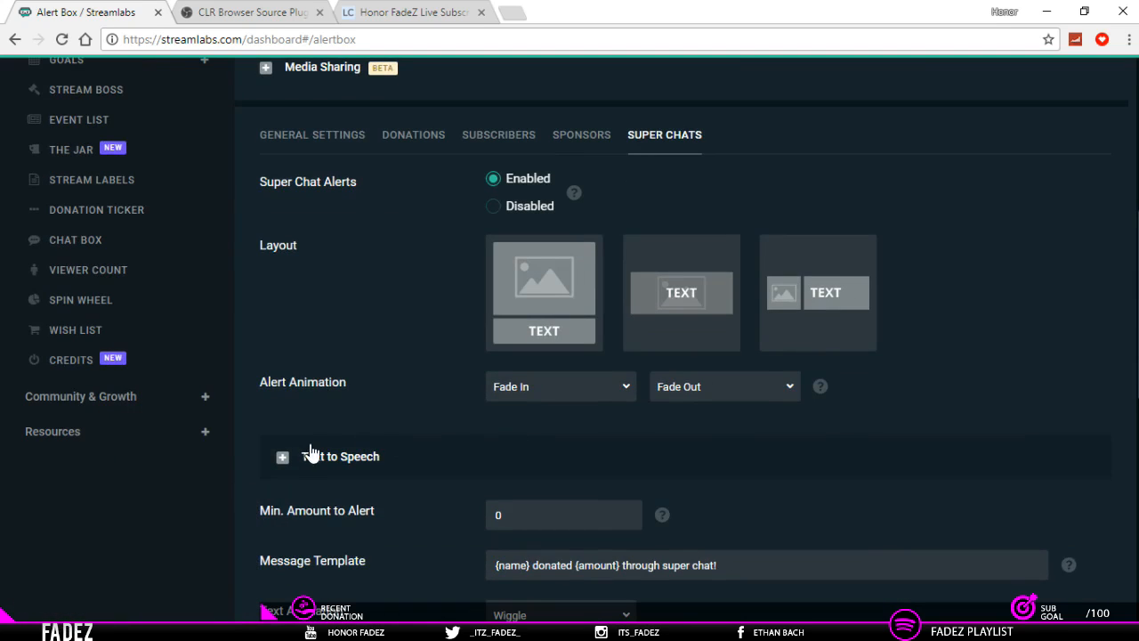
{"action": "left_click", "coordinate": [281, 457]}
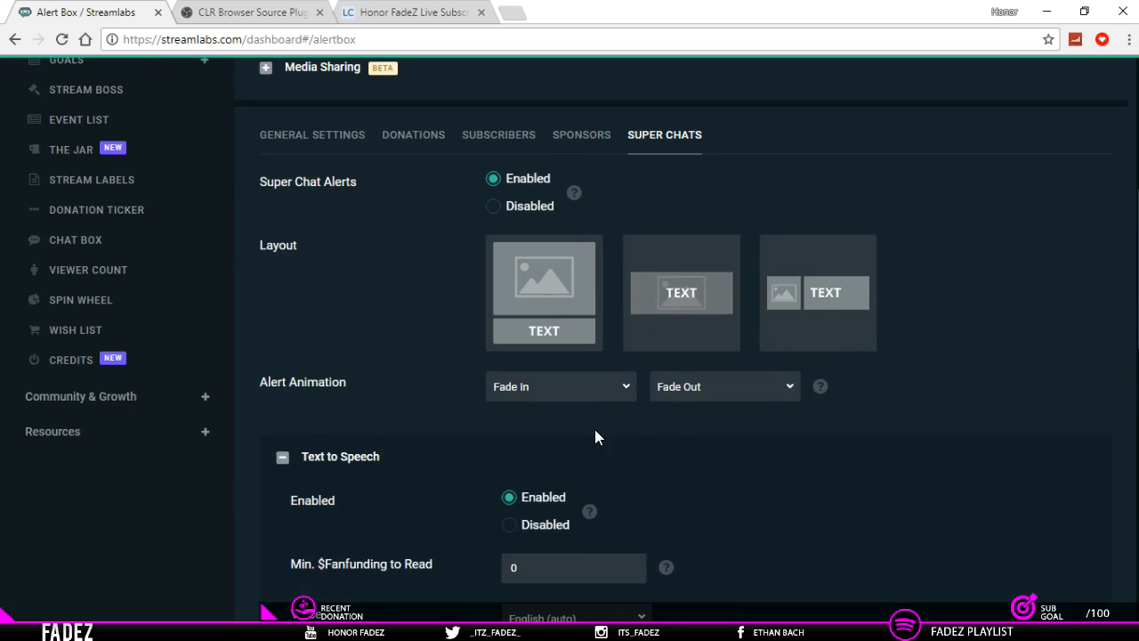
{"action": "scroll", "coordinate": [569, 356], "scroll_direction": "down", "scroll_amount": 3}
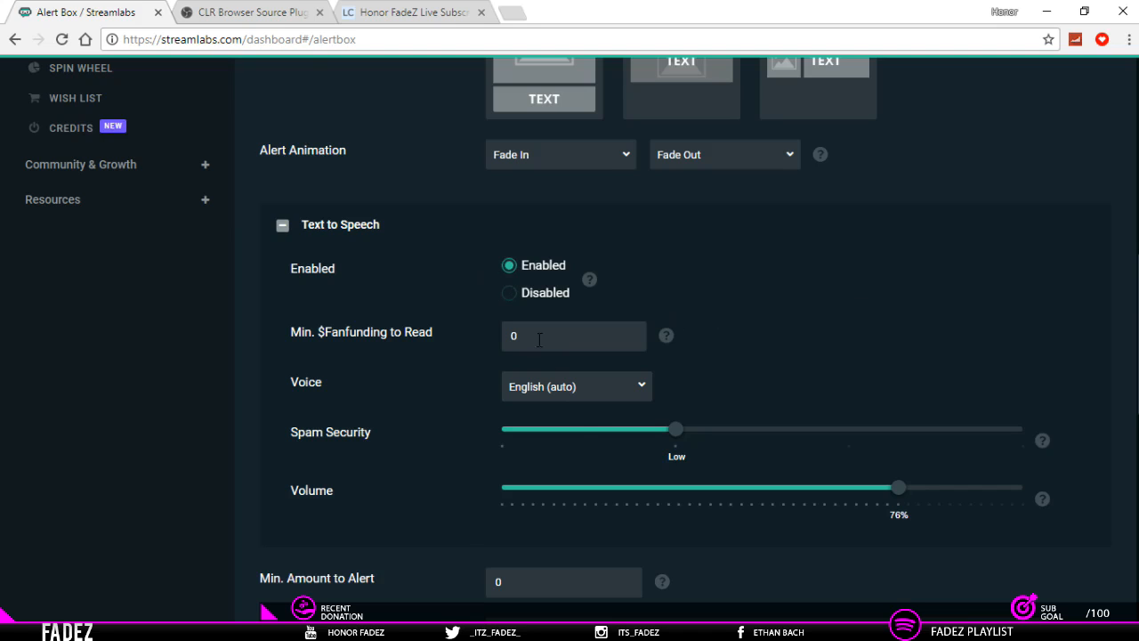
Set the super chat Text to Speech voice to English (US) and save the alert box settings.
{"action": "left_click", "coordinate": [587, 407]}
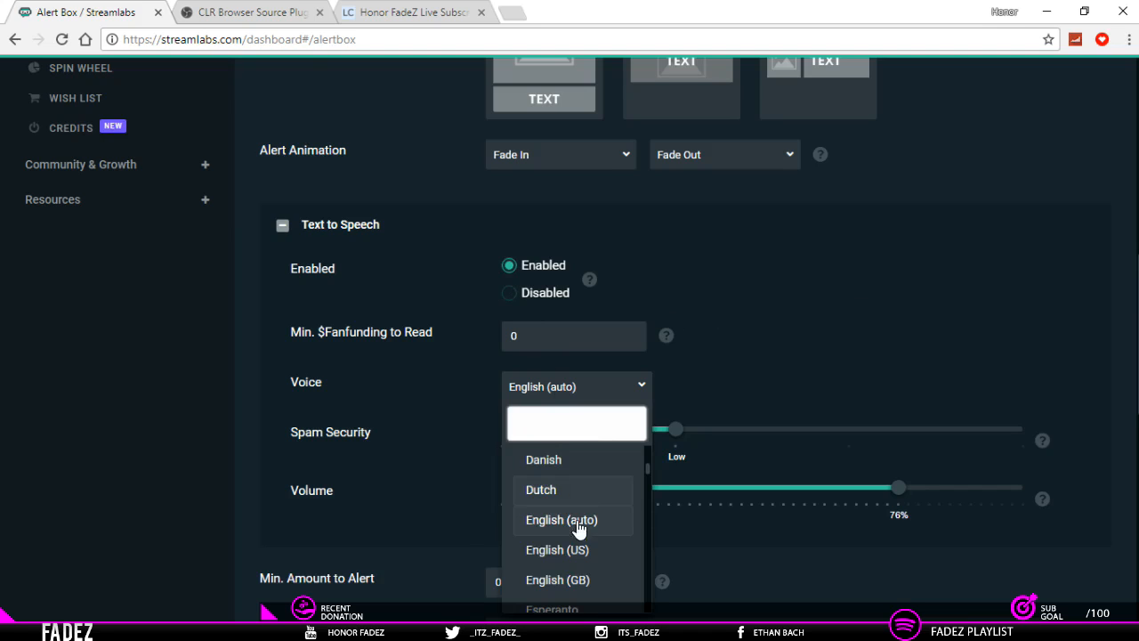
{"action": "left_click", "coordinate": [579, 552]}
{"action": "scroll", "coordinate": [1089, 280], "scroll_direction": "down", "scroll_amount": 10}
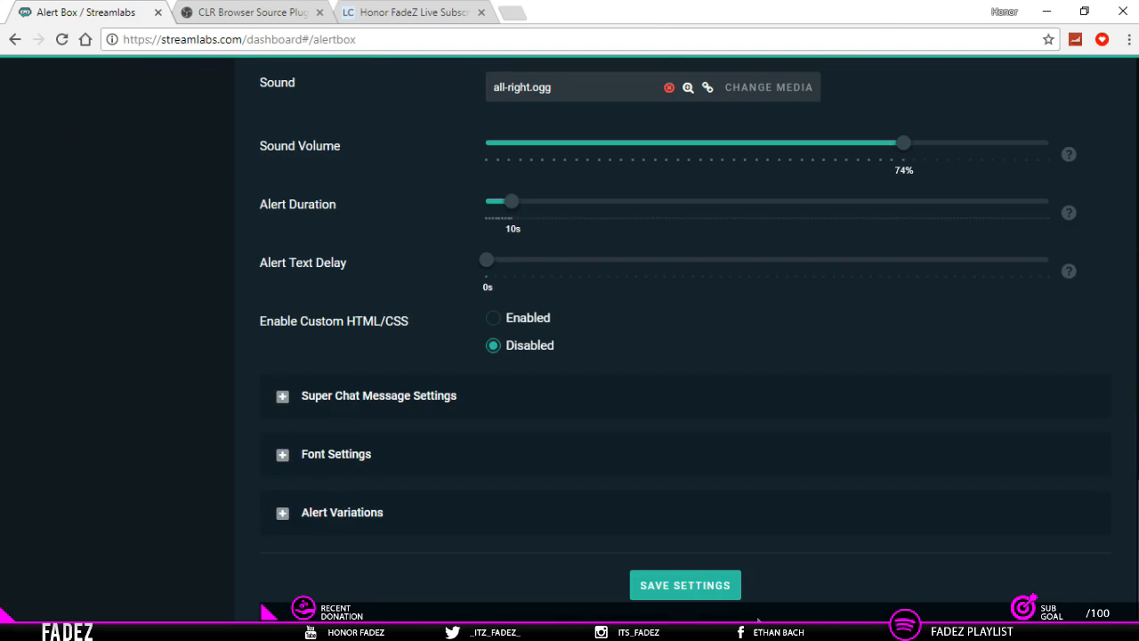
{"action": "left_click", "coordinate": [705, 587]}
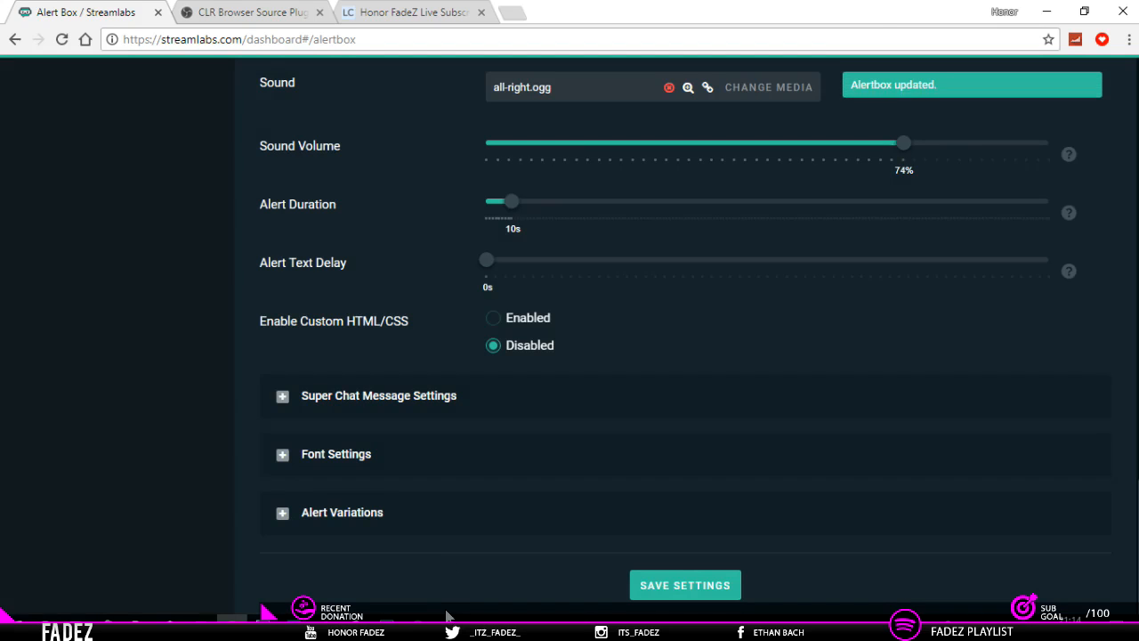
Switch to OBS Studio, add a browser source named Donations 1 to the Test scene, and clear its default URL.
{"action": "left_click", "coordinate": [388, 624]}
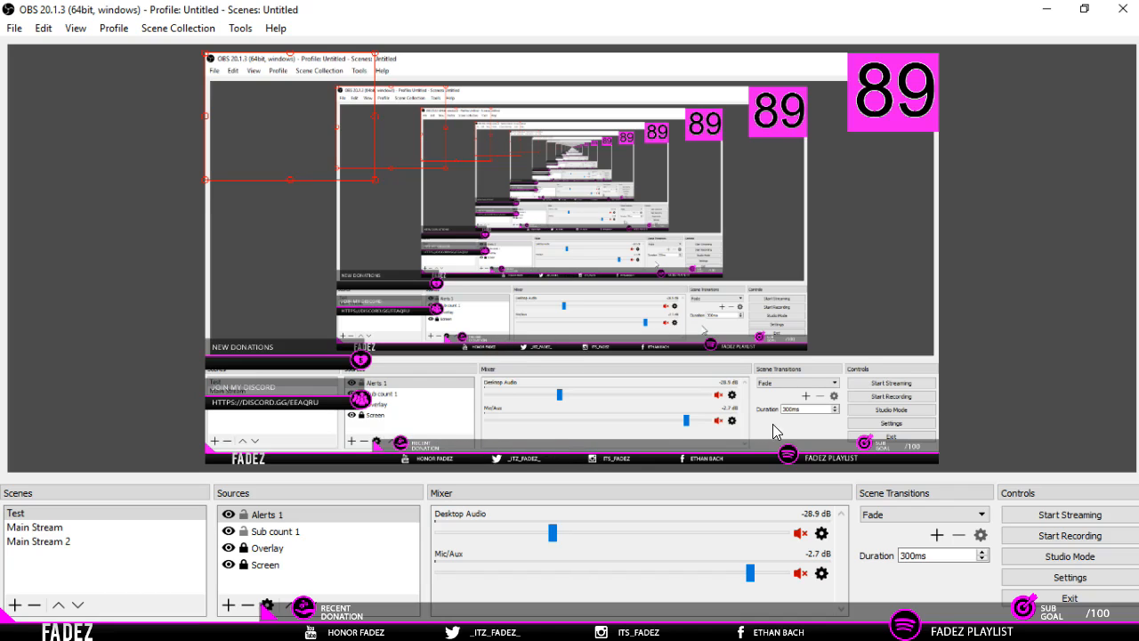
{"action": "right_click", "coordinate": [301, 514]}
{"action": "mouse_move", "coordinate": [357, 174]}
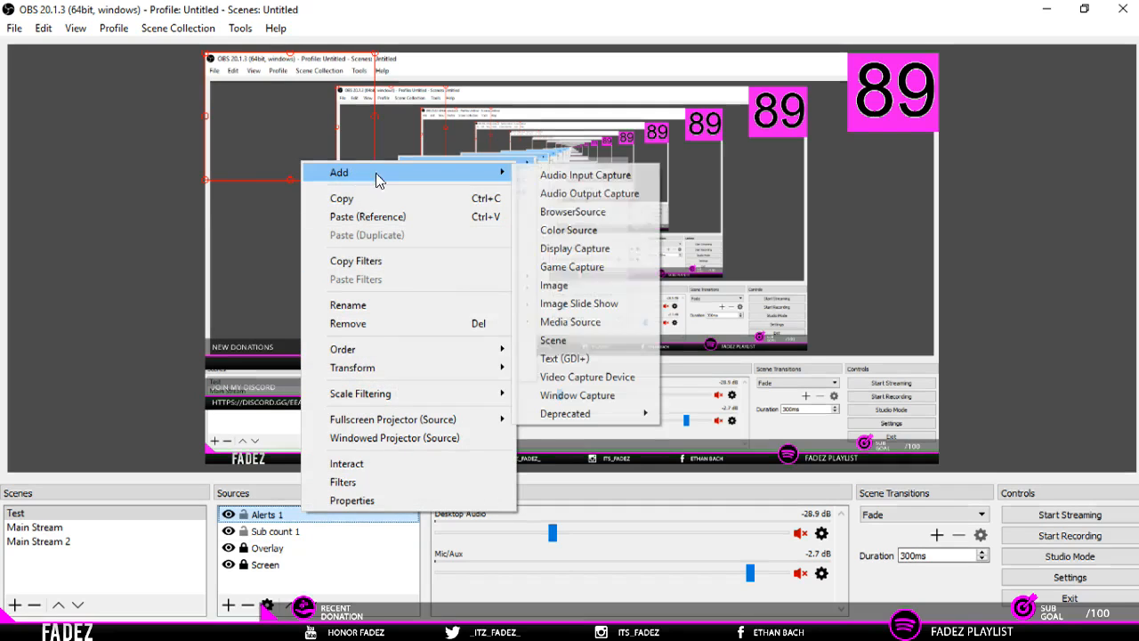
{"action": "left_click", "coordinate": [583, 212]}
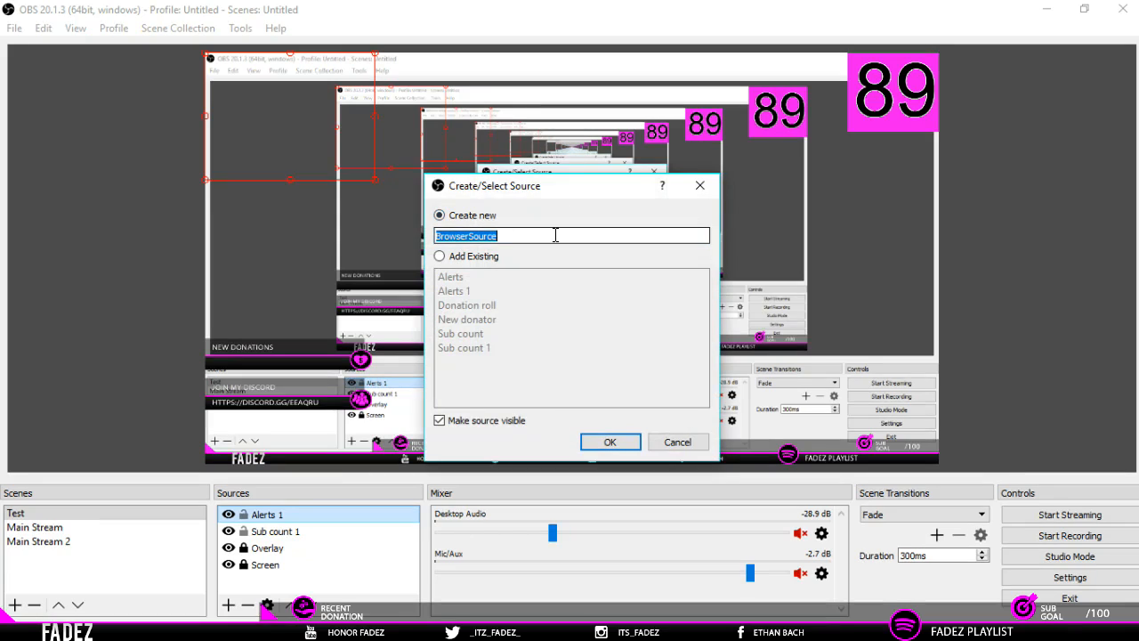
{"action": "type", "text": "Donations 2"}
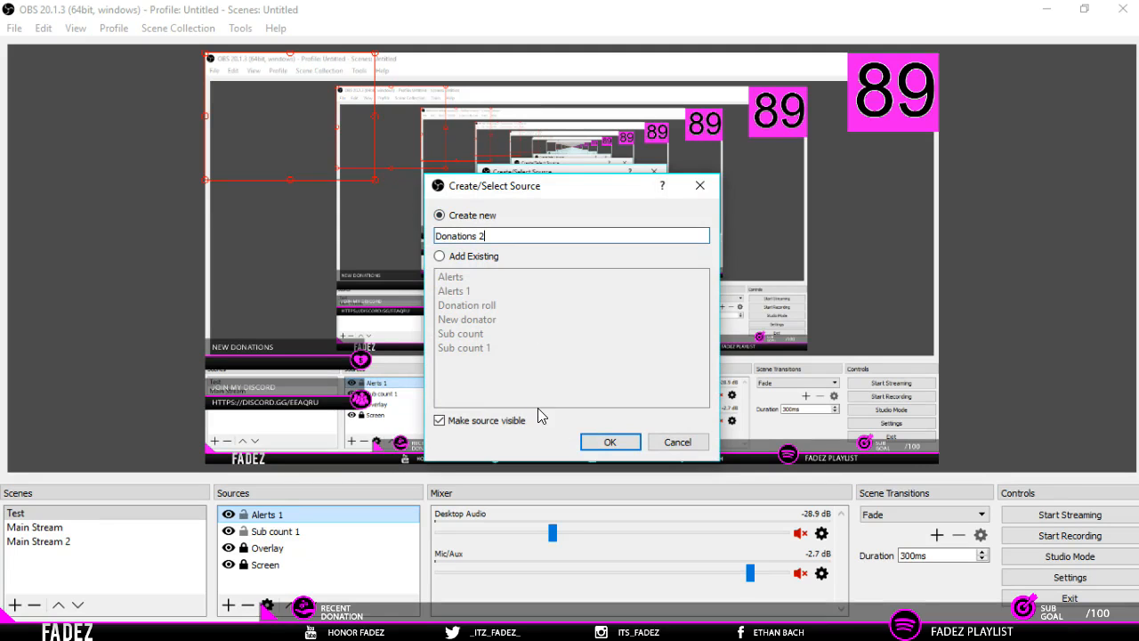
{"action": "type", "text": "1"}
{"action": "key", "text": "Return"}
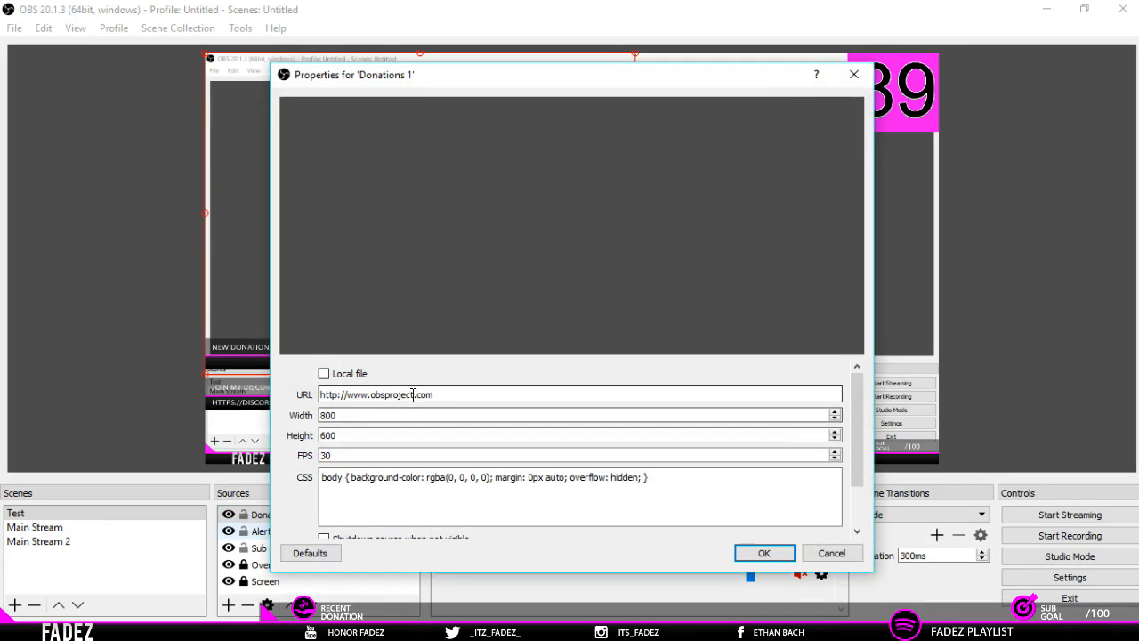
{"action": "key", "text": "ctrl+a"}
{"action": "key", "text": "BackSpace"}
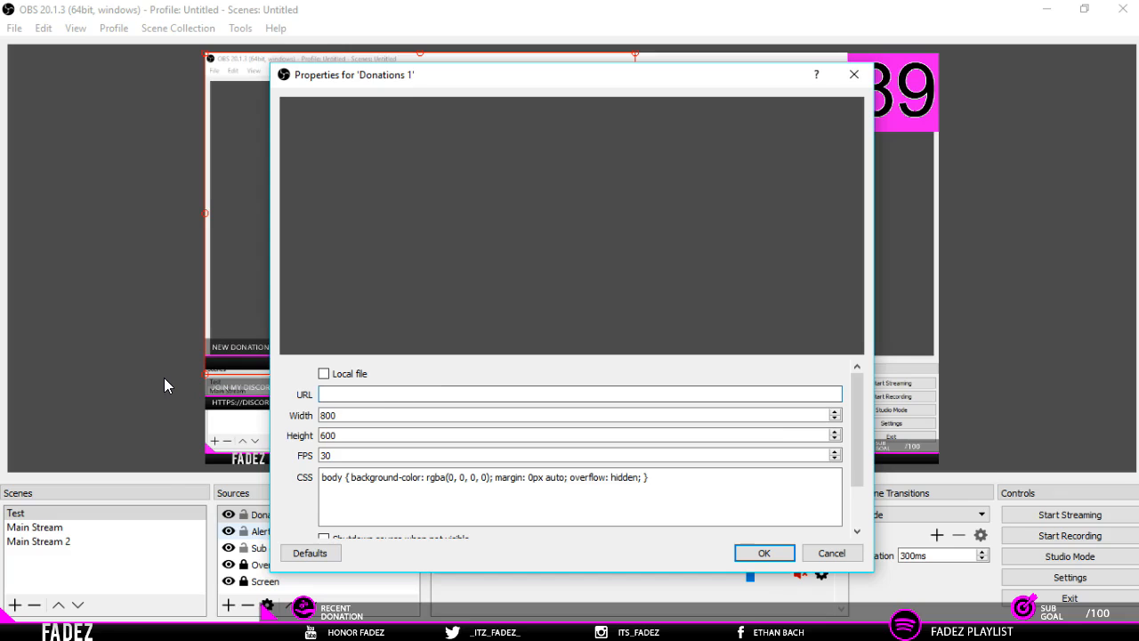
Switch to the Streamlabs Alert Box page, enable only Donations for the widget, and copy the widget URL.
{"action": "left_click", "coordinate": [232, 626]}
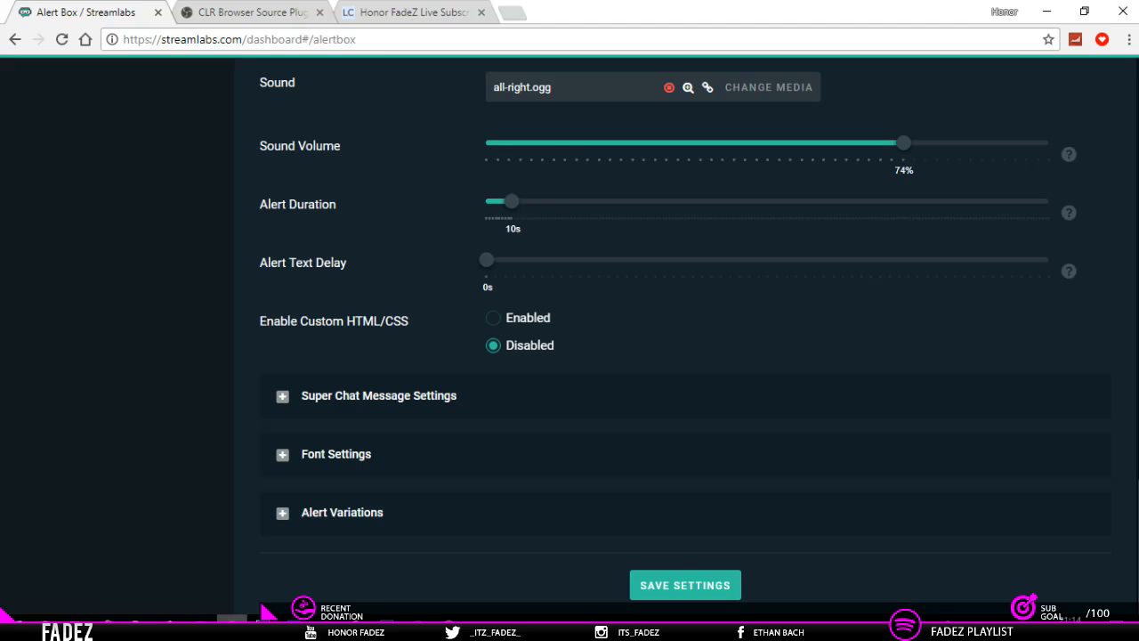
{"action": "left_click_drag", "start_coordinate": [1137, 525], "coordinate": [1137, 117]}
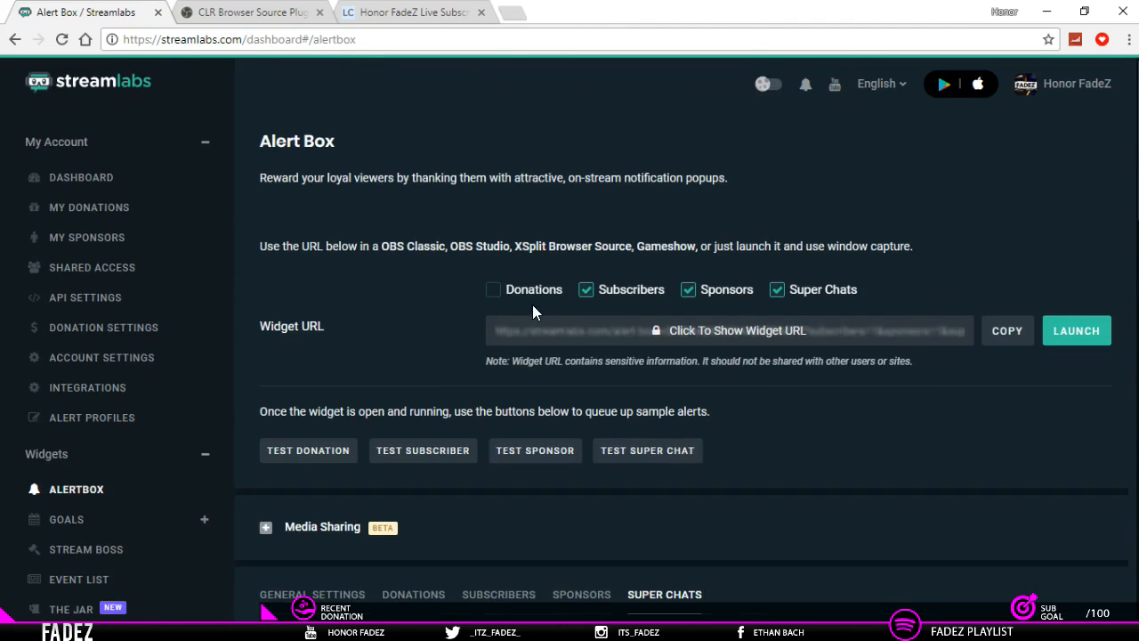
{"action": "left_click", "coordinate": [592, 290]}
{"action": "left_click", "coordinate": [688, 294]}
{"action": "left_click", "coordinate": [776, 292]}
{"action": "left_click", "coordinate": [494, 294]}
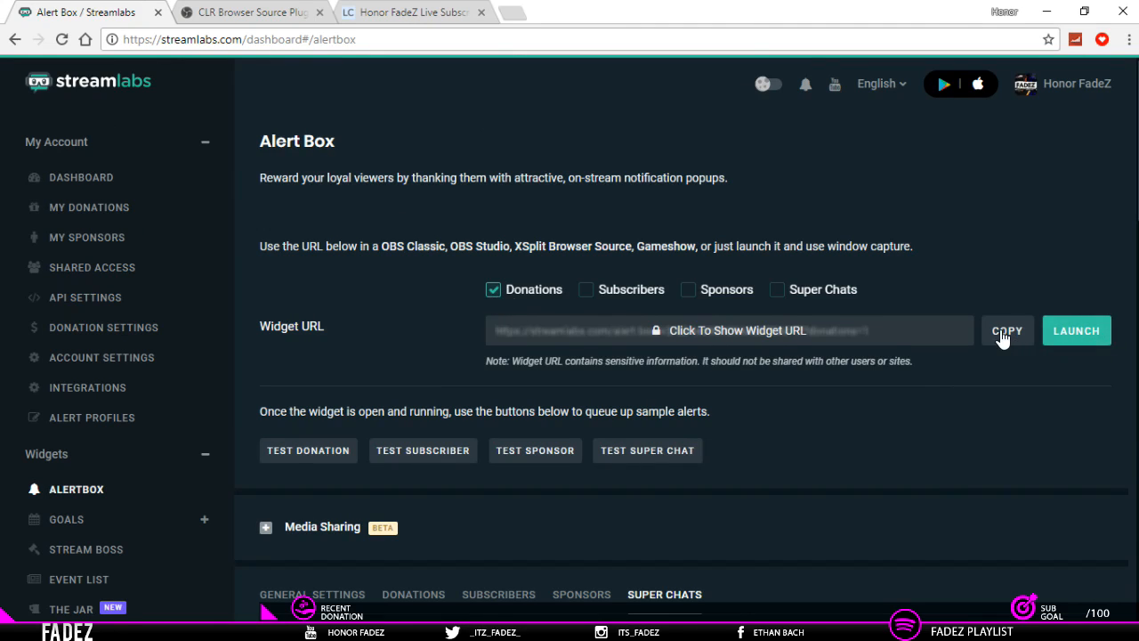
{"action": "left_click", "coordinate": [1003, 334]}
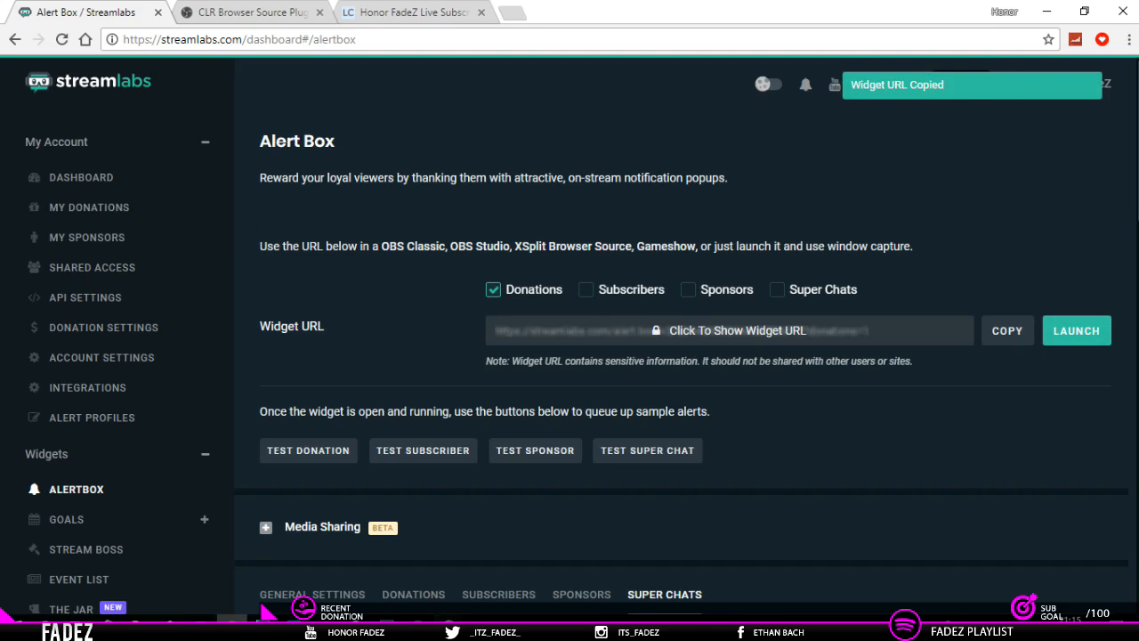
Examine the donation alert settings, including layout, animation, Text to Speech, message template, image, sound and volume.
{"action": "left_click", "coordinate": [414, 594]}
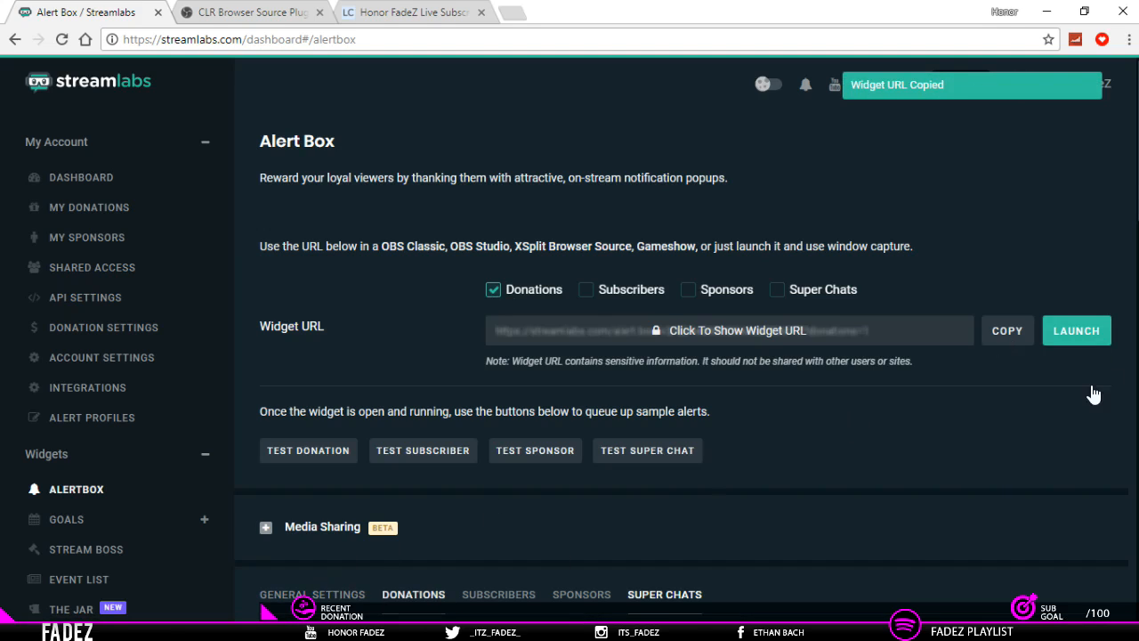
{"action": "scroll", "coordinate": [682, 339], "scroll_direction": "down", "scroll_amount": 10}
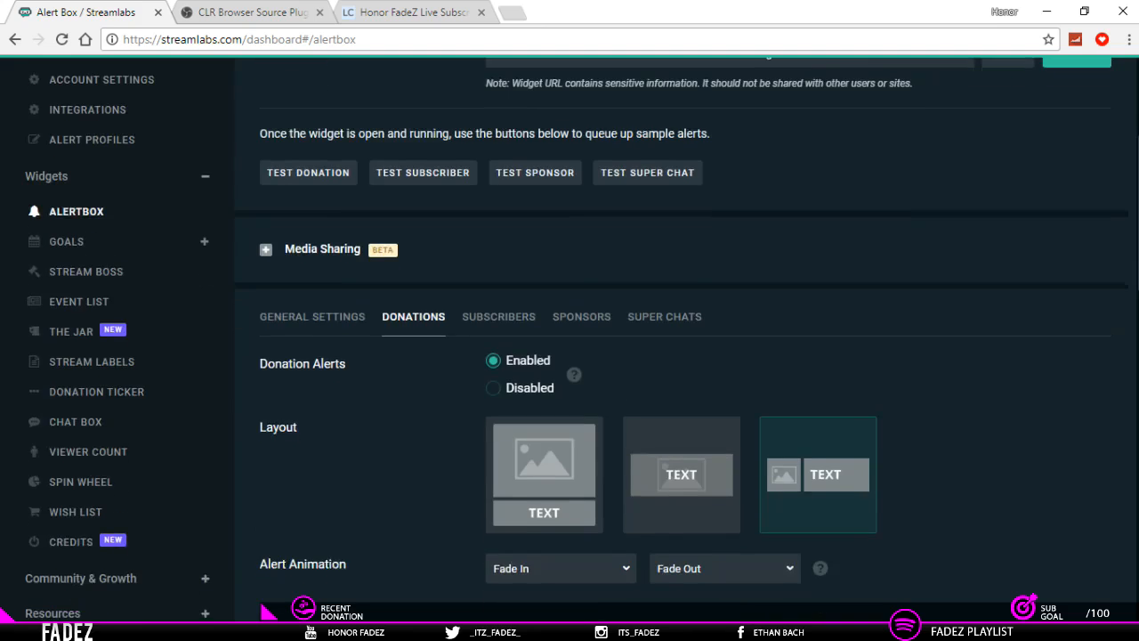
{"action": "scroll", "coordinate": [682, 338], "scroll_direction": "down", "scroll_amount": 1}
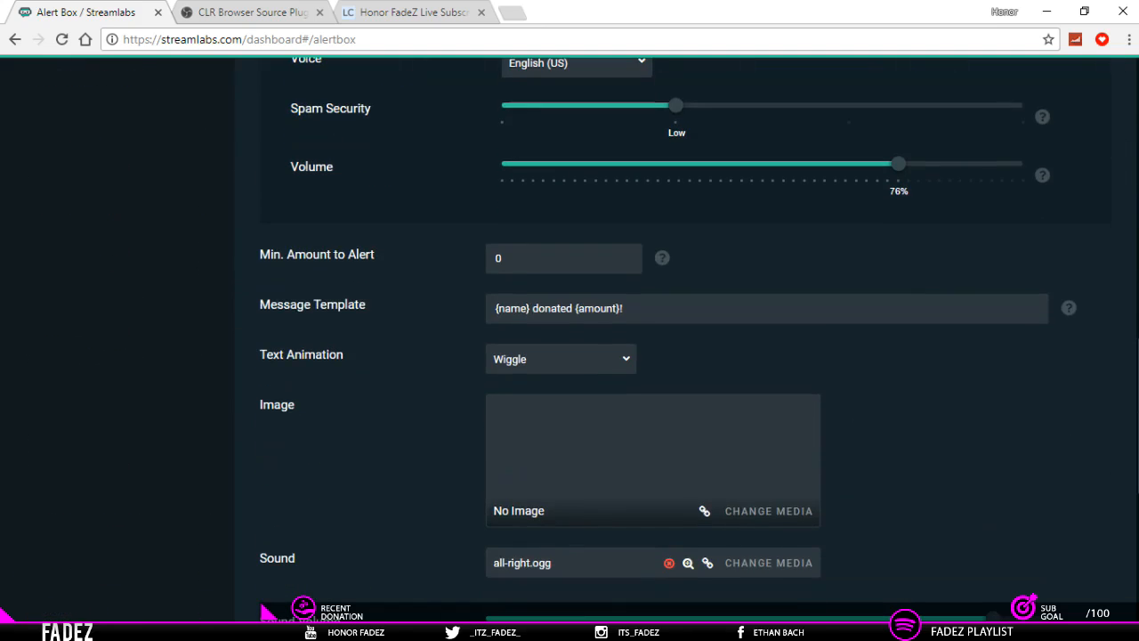
{"action": "scroll", "coordinate": [681, 338], "scroll_direction": "down", "scroll_amount": 1}
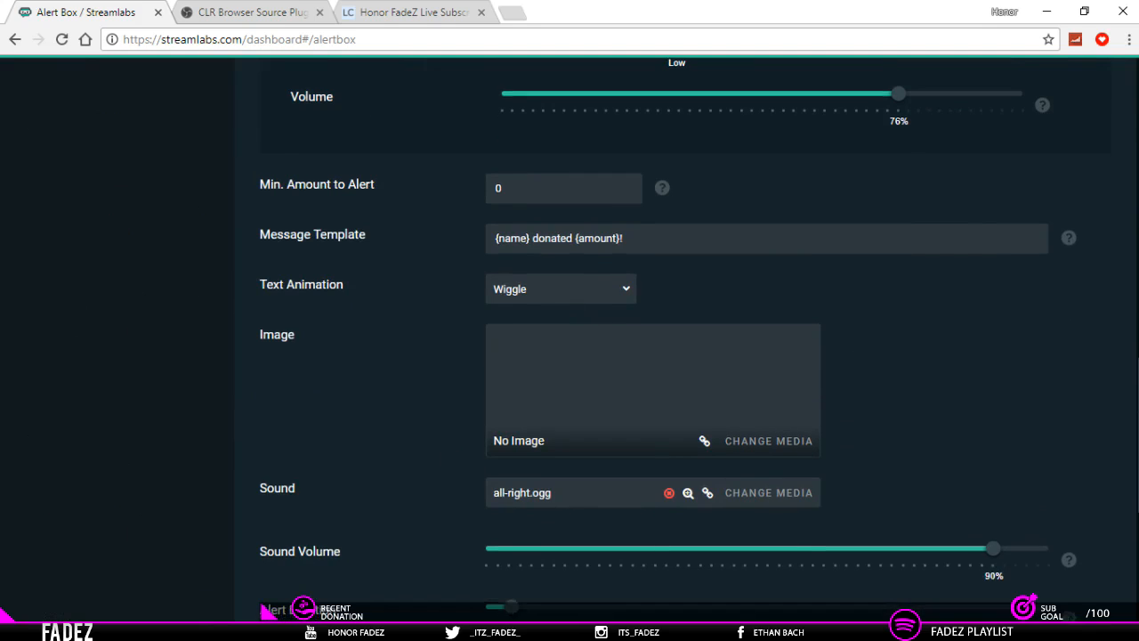
{"action": "scroll", "coordinate": [682, 338], "scroll_direction": "down", "scroll_amount": 3}
{"action": "scroll", "coordinate": [681, 338], "scroll_direction": "up", "scroll_amount": 7}
{"action": "scroll", "coordinate": [681, 339], "scroll_direction": "up", "scroll_amount": 1}
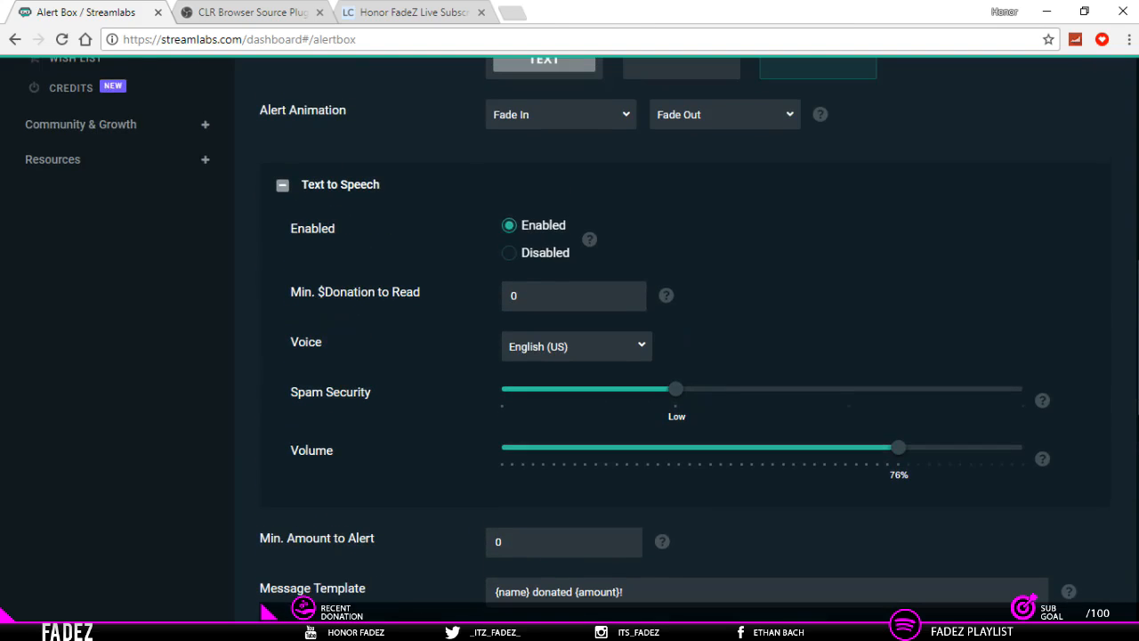
{"action": "scroll", "coordinate": [681, 338], "scroll_direction": "up", "scroll_amount": 3}
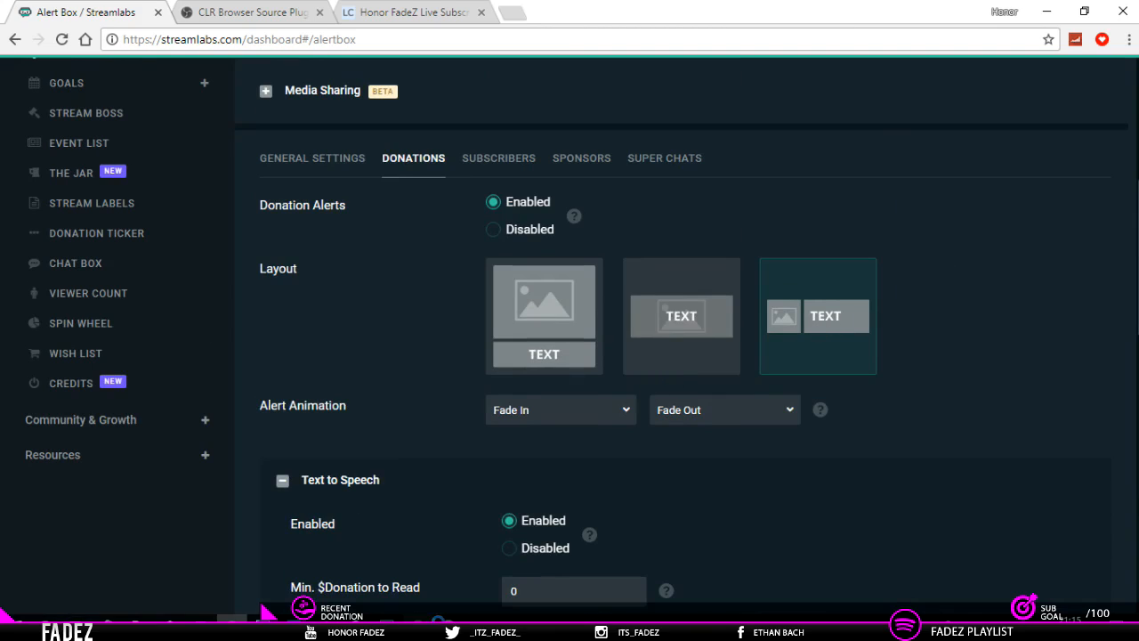
Switch to OBS Studio, paste the private donation widget URL into the Donations 1 URL field, and accept the source properties.
{"action": "left_click", "coordinate": [426, 627]}
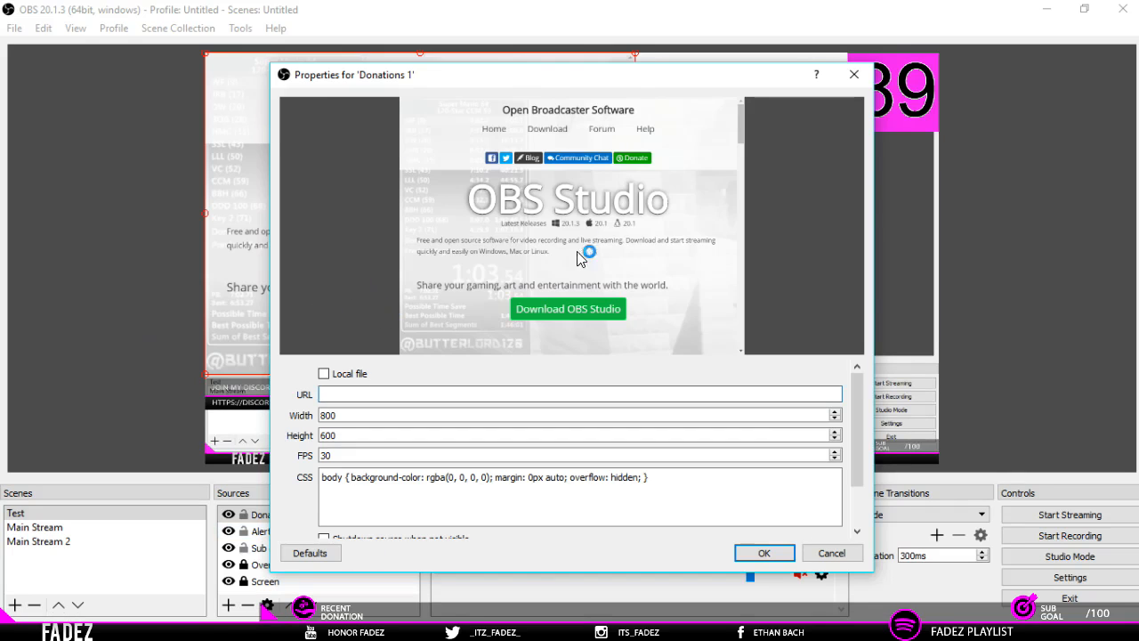
{"action": "key", "text": "ctrl+v"}
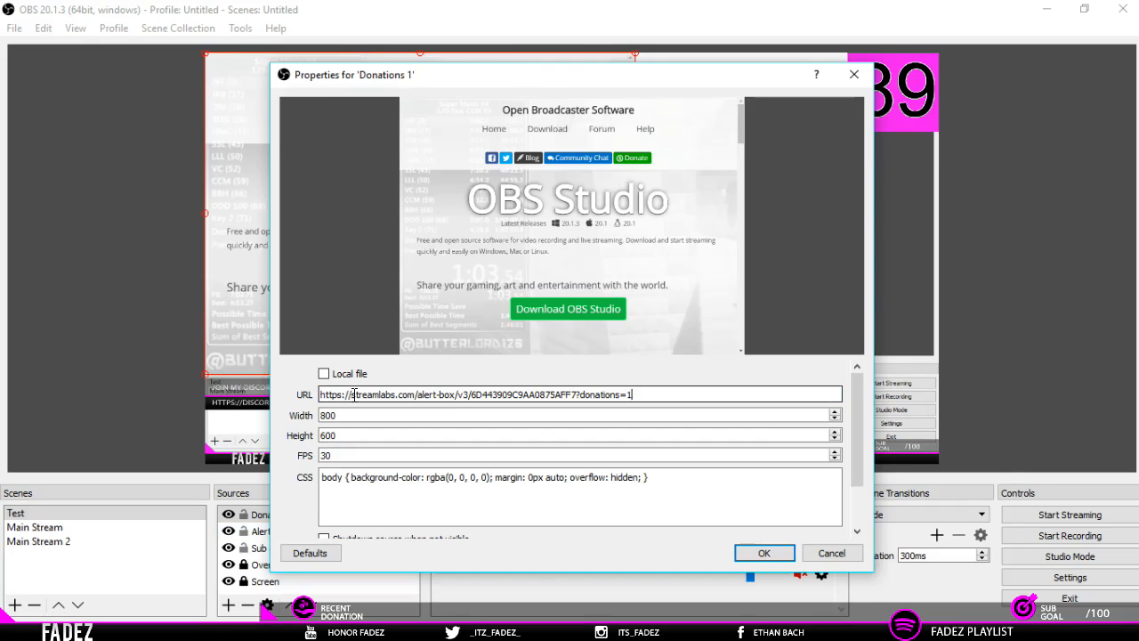
{"action": "left_click", "coordinate": [764, 553]}
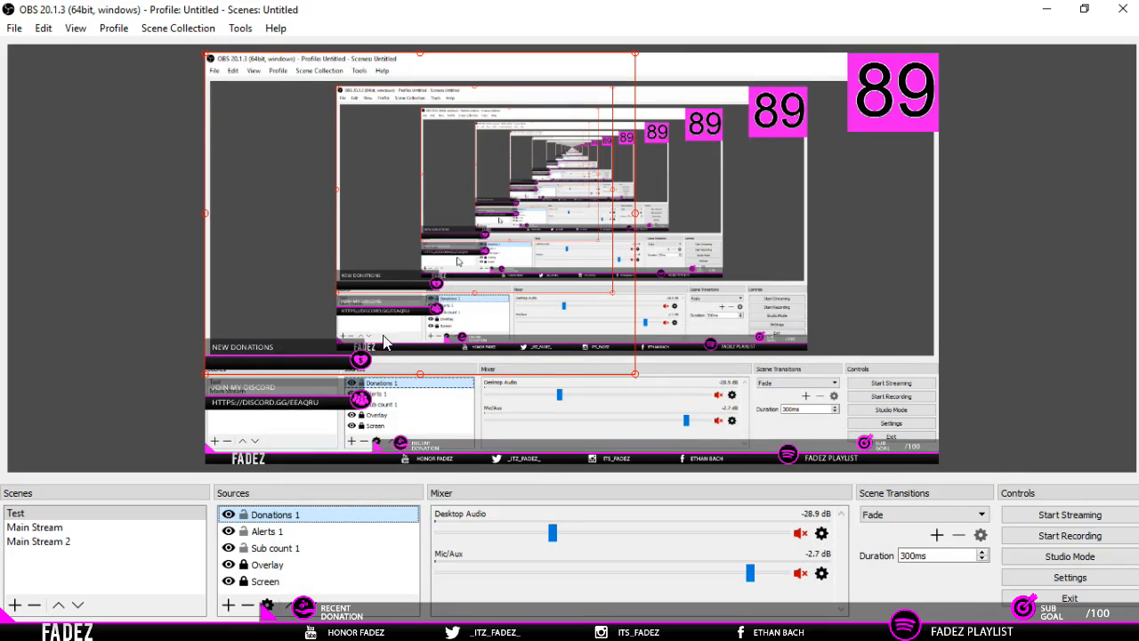
Move the Donations 1 source to the canvas's lower-left corner and shrink it over the New Donations and Discord banners.
{"action": "left_click_drag", "start_coordinate": [435, 259], "coordinate": [434, 347]}
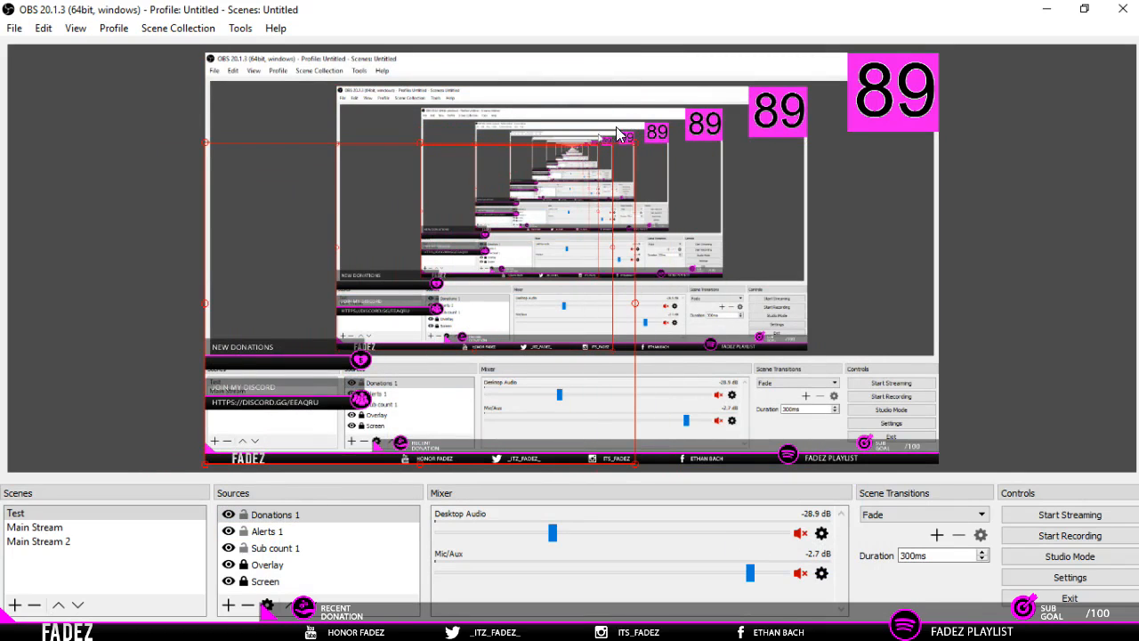
{"action": "left_click_drag", "start_coordinate": [636, 141], "coordinate": [348, 356]}
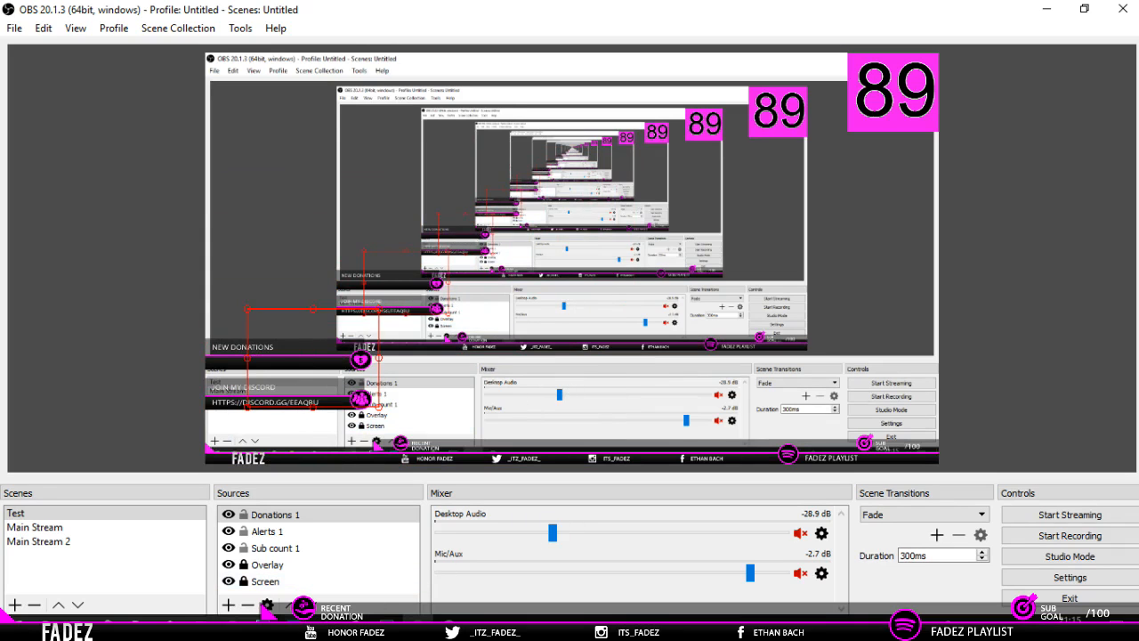
Bring Streamlabs up in a small window beside the OBS preview, trigger a test donation, and return to OBS Studio.
{"action": "left_click", "coordinate": [417, 626]}
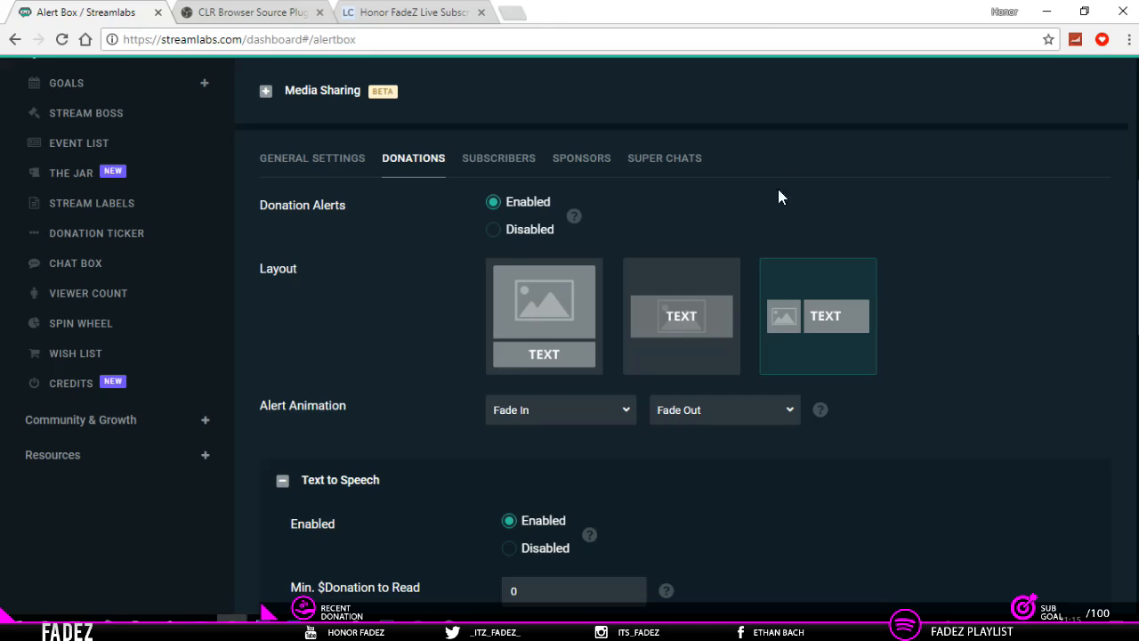
{"action": "double_click", "coordinate": [738, 11]}
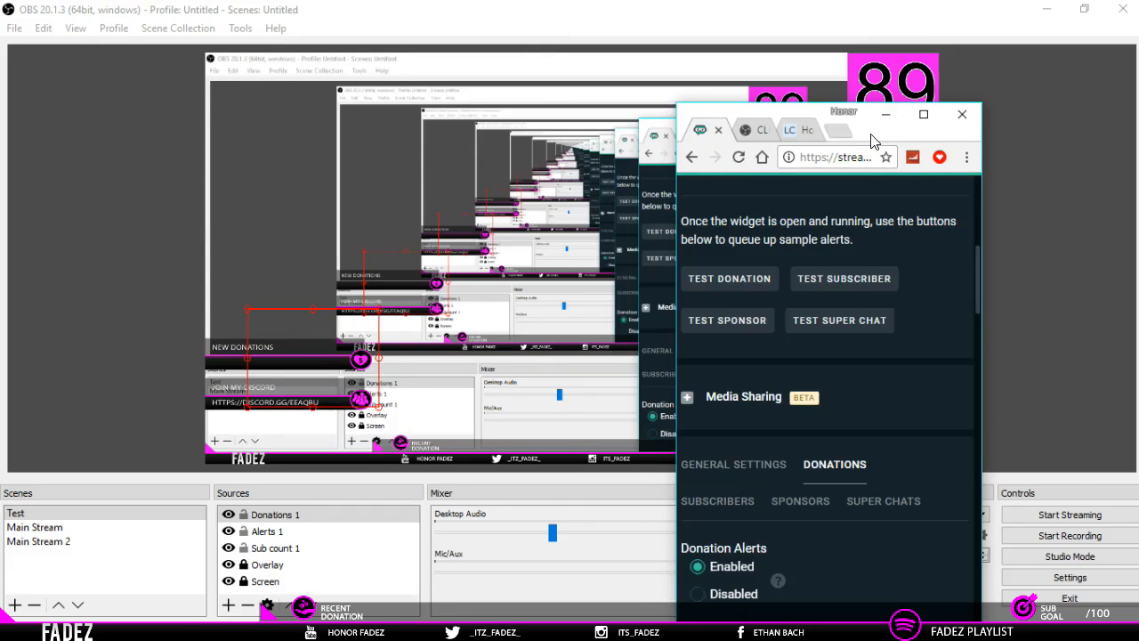
{"action": "left_click_drag", "start_coordinate": [870, 137], "coordinate": [977, 104]}
{"action": "left_click", "coordinate": [836, 247]}
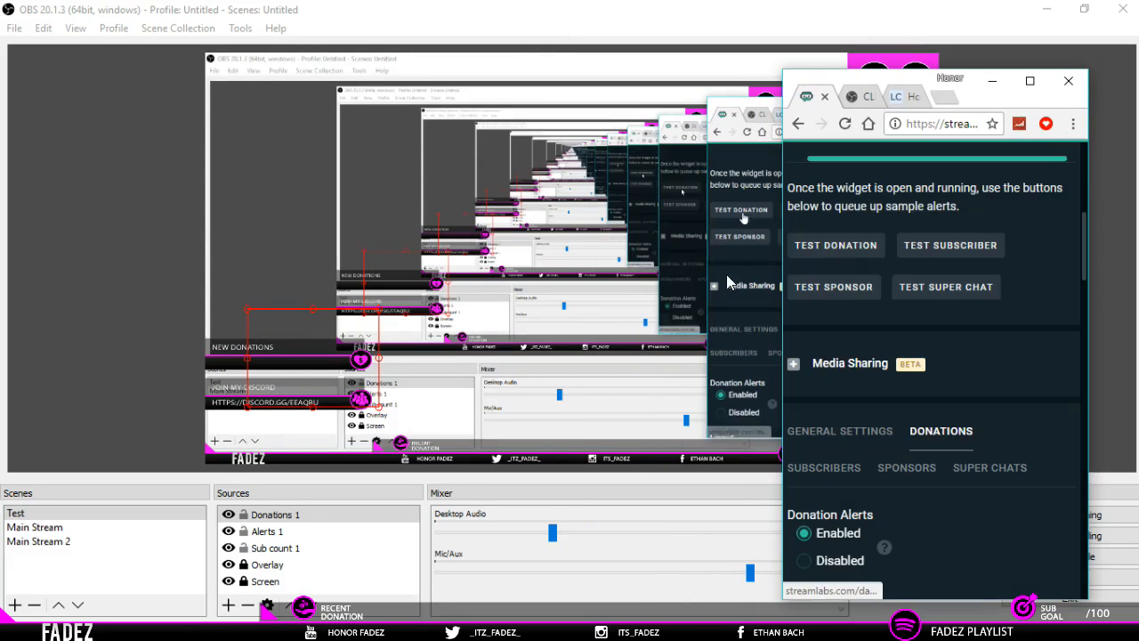
{"action": "left_click", "coordinate": [329, 372]}
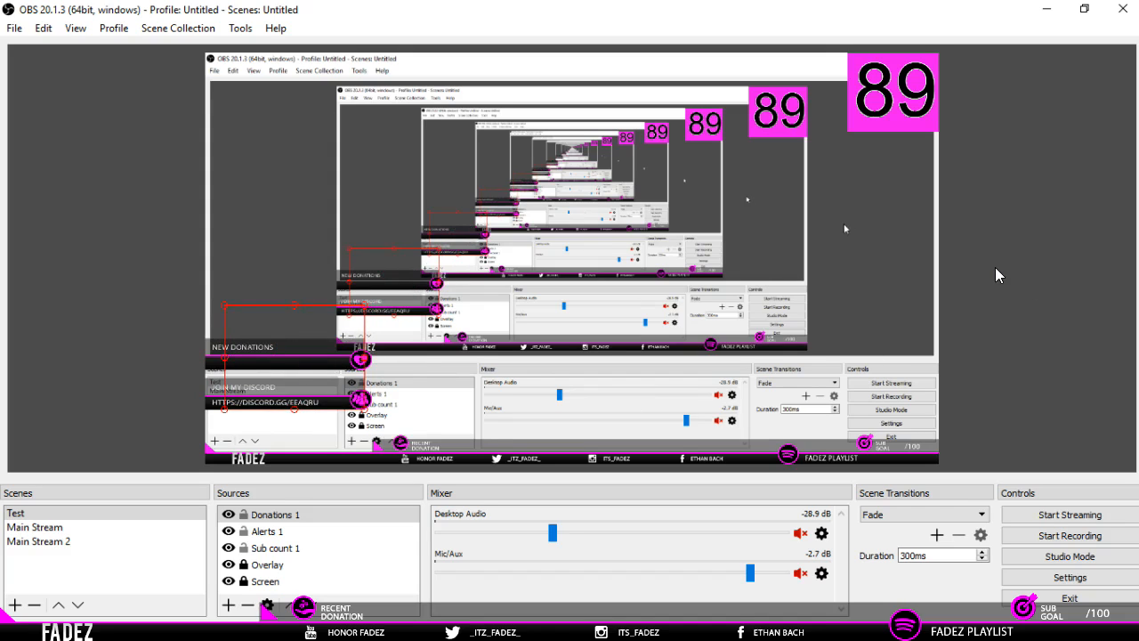
View the Main Stream scene with its Alerts source selected, and return to the Test scene.
{"action": "left_click", "coordinate": [34, 529]}
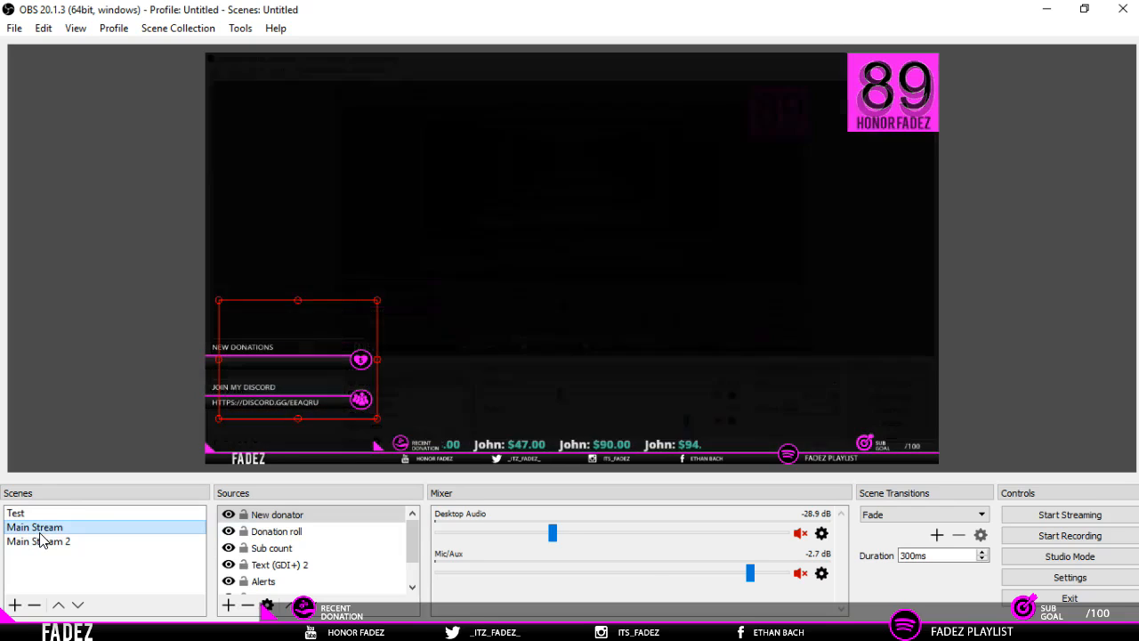
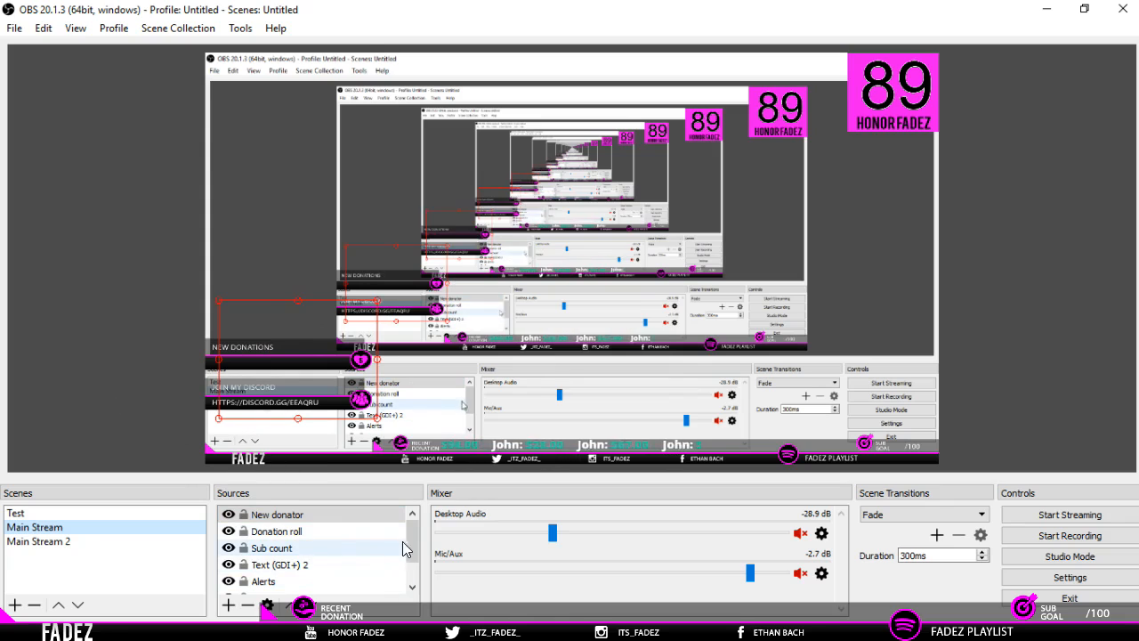
{"action": "left_click", "coordinate": [288, 584]}
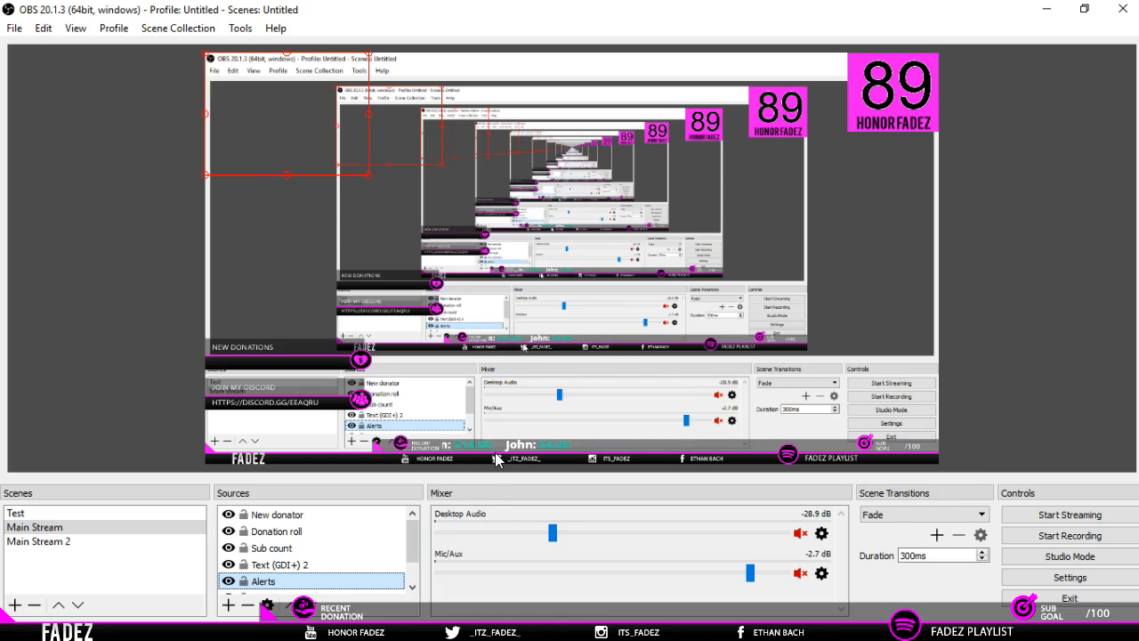
{"action": "left_click", "coordinate": [77, 511]}
Add a new browser source named Donation roll2 to the Test scene.
{"action": "right_click", "coordinate": [299, 516]}
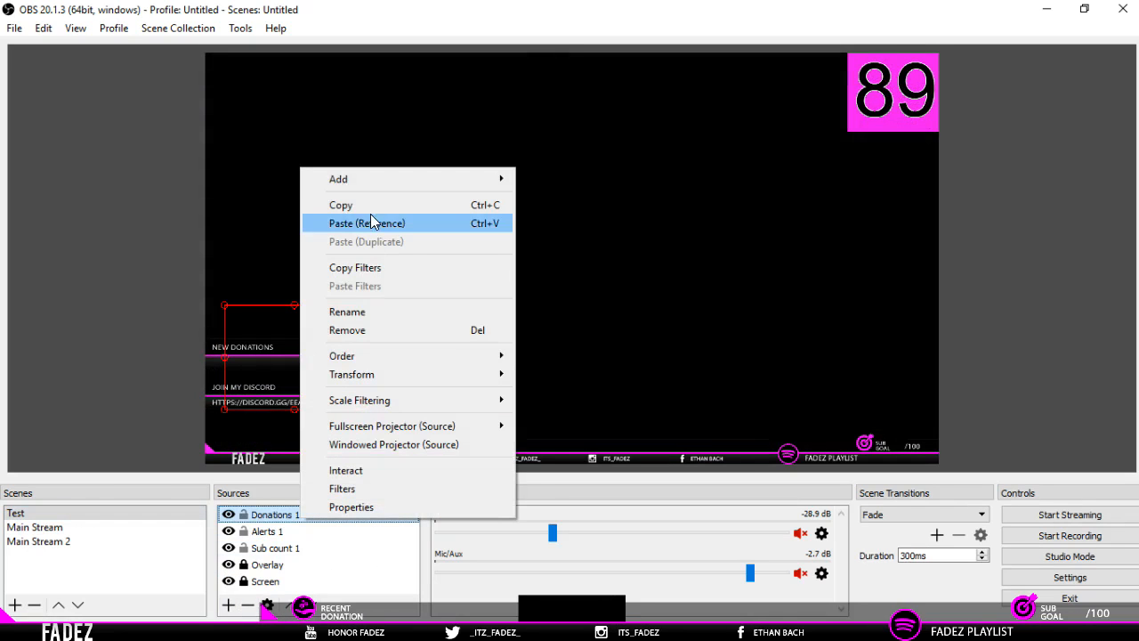
{"action": "mouse_move", "coordinate": [354, 180]}
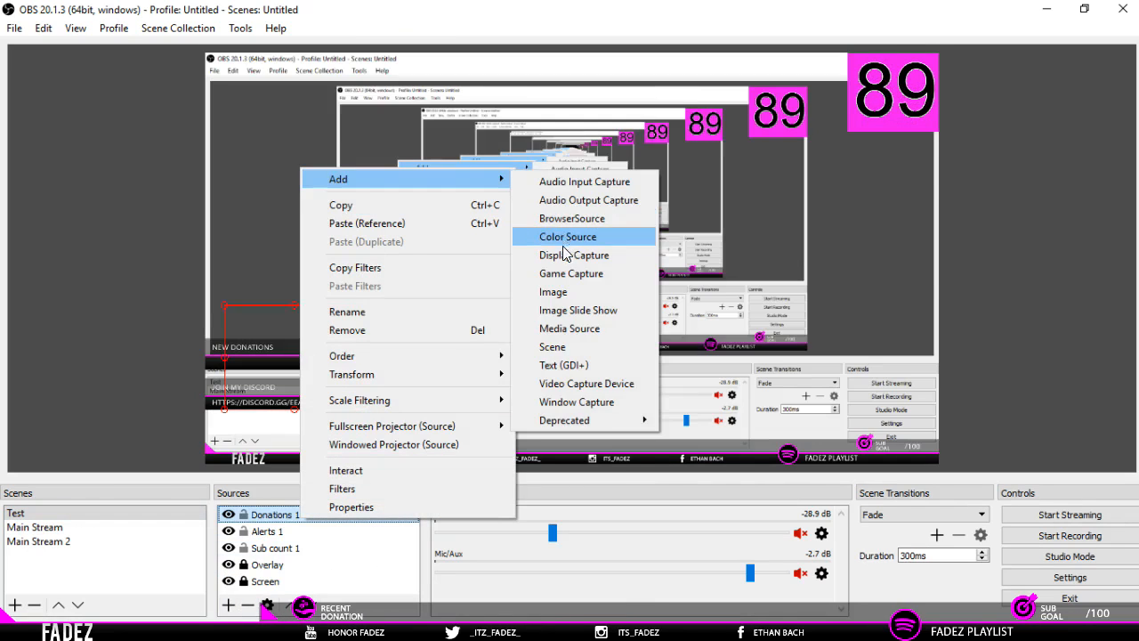
{"action": "left_click", "coordinate": [564, 227]}
{"action": "key", "text": "BackSpace"}
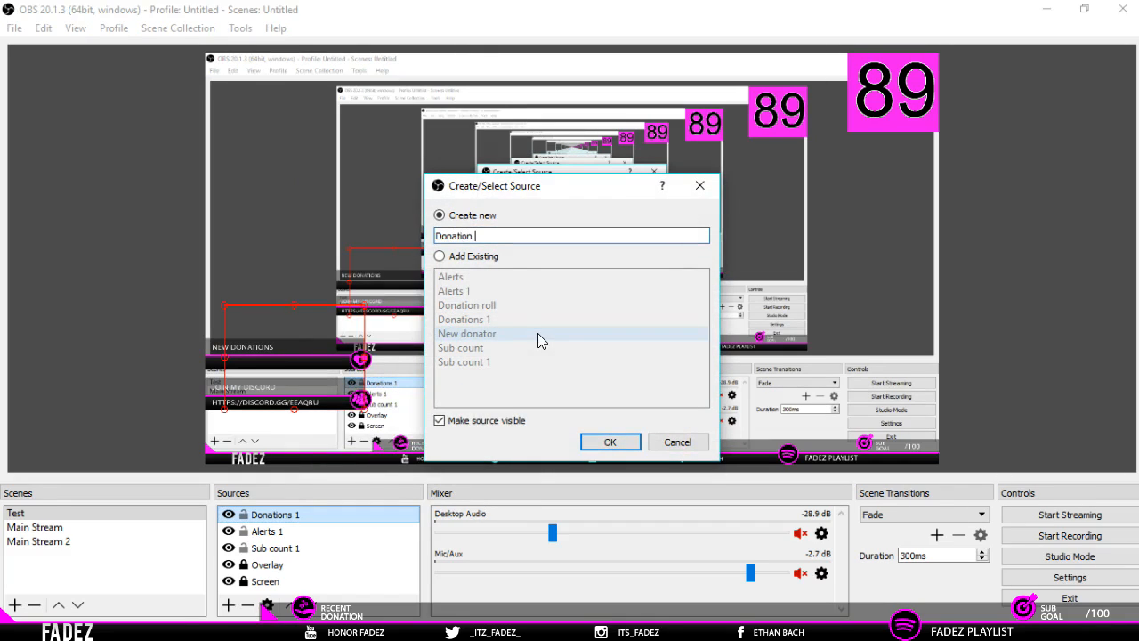
{"action": "key", "text": "Return"}
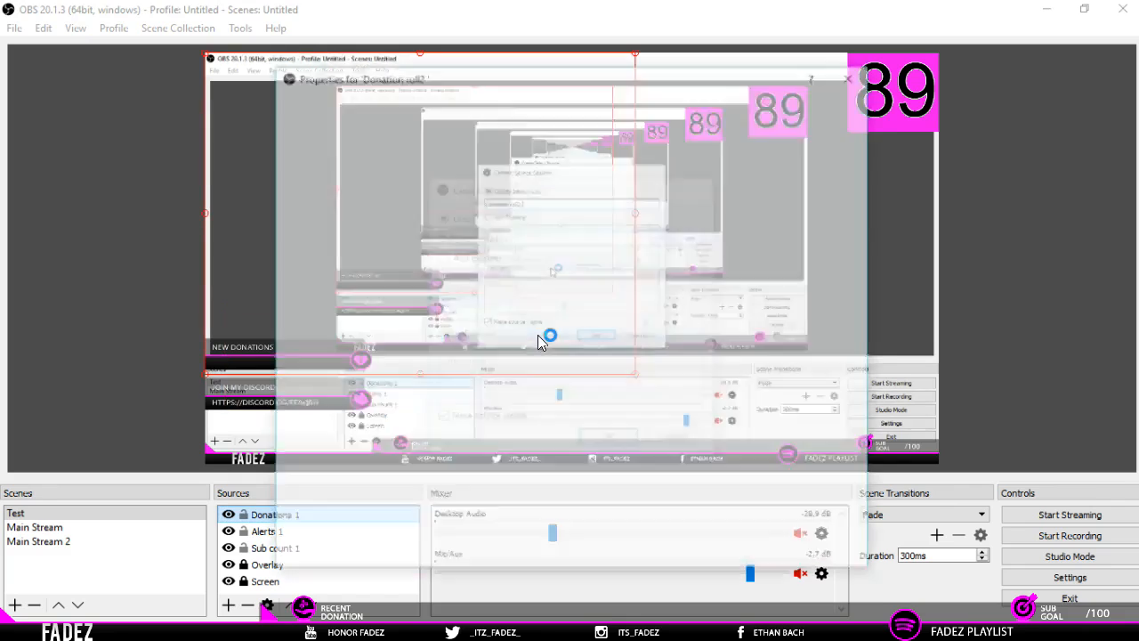
Clear the Donation roll2 source's URL, switch to the maximized Streamlabs dashboard and open its Donation Ticker widget.
{"action": "left_click_drag", "start_coordinate": [425, 392], "coordinate": [187, 365]}
{"action": "key", "text": "BackSpace"}
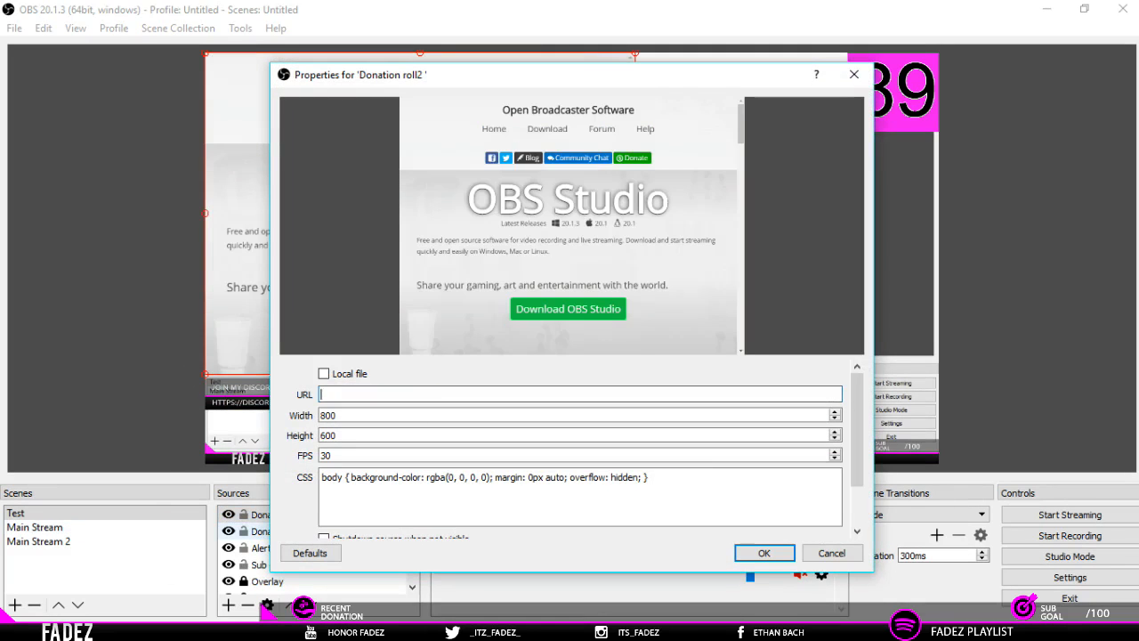
{"action": "left_click", "coordinate": [233, 627]}
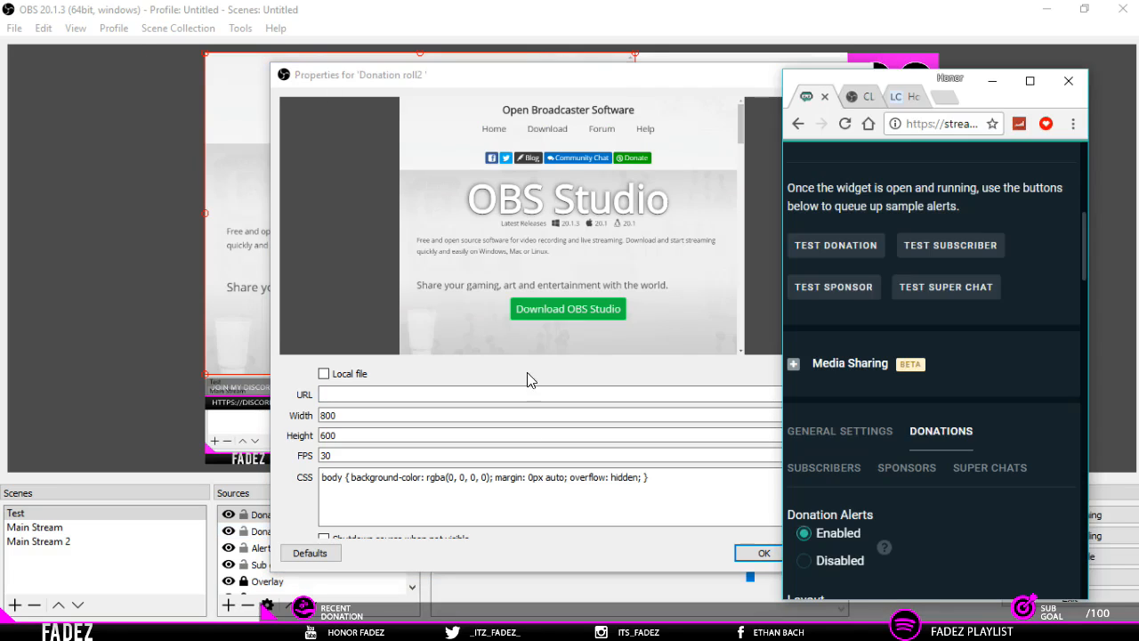
{"action": "left_click", "coordinate": [1029, 80]}
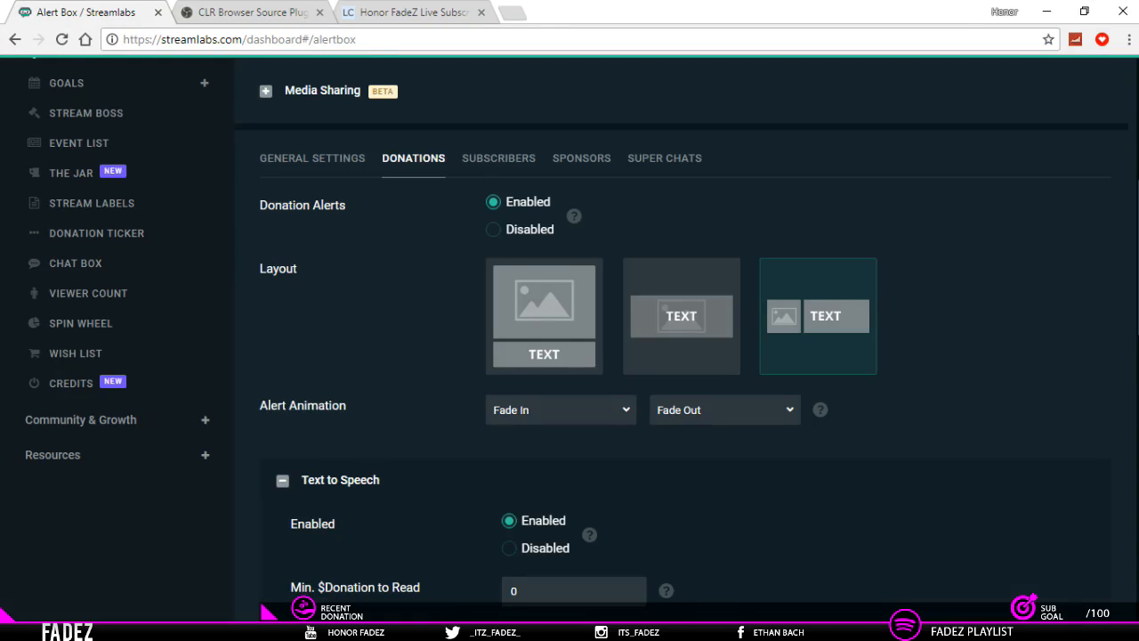
{"action": "scroll", "coordinate": [1137, 246], "scroll_direction": "up", "scroll_amount": 4}
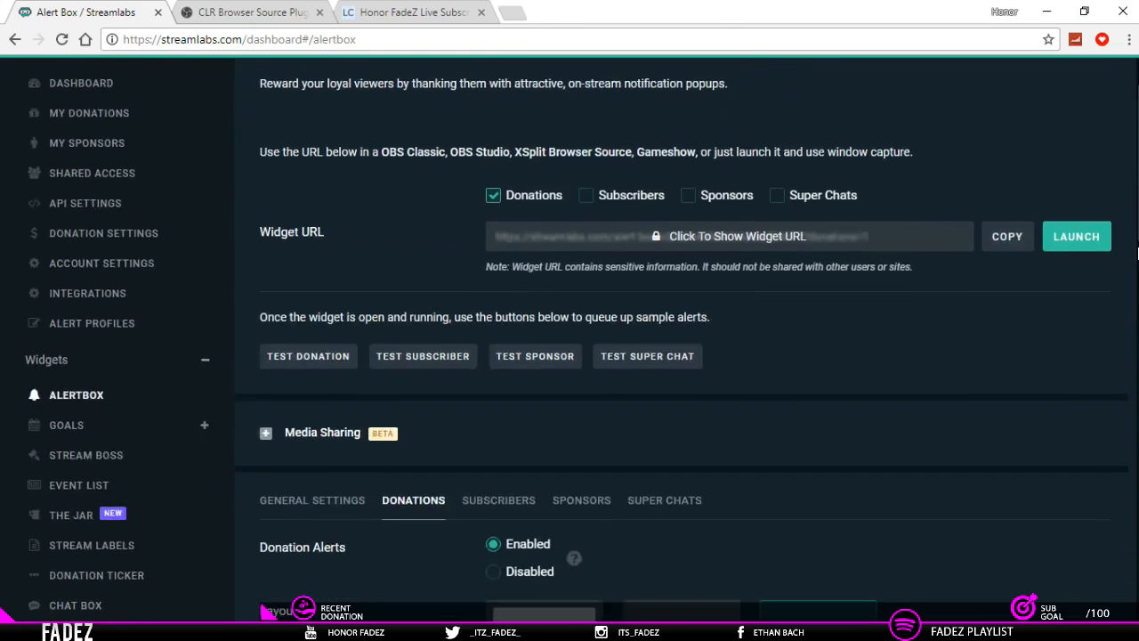
{"action": "scroll", "coordinate": [1137, 246], "scroll_direction": "down", "scroll_amount": 4}
{"action": "scroll", "coordinate": [1137, 247], "scroll_direction": "up", "scroll_amount": 2}
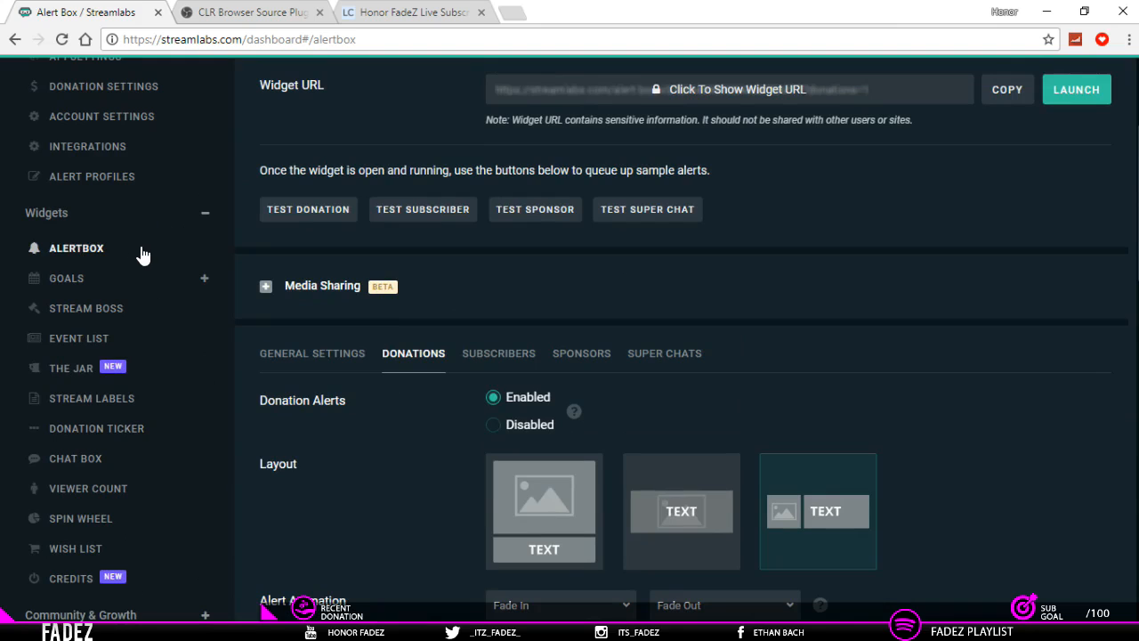
{"action": "left_click", "coordinate": [95, 428]}
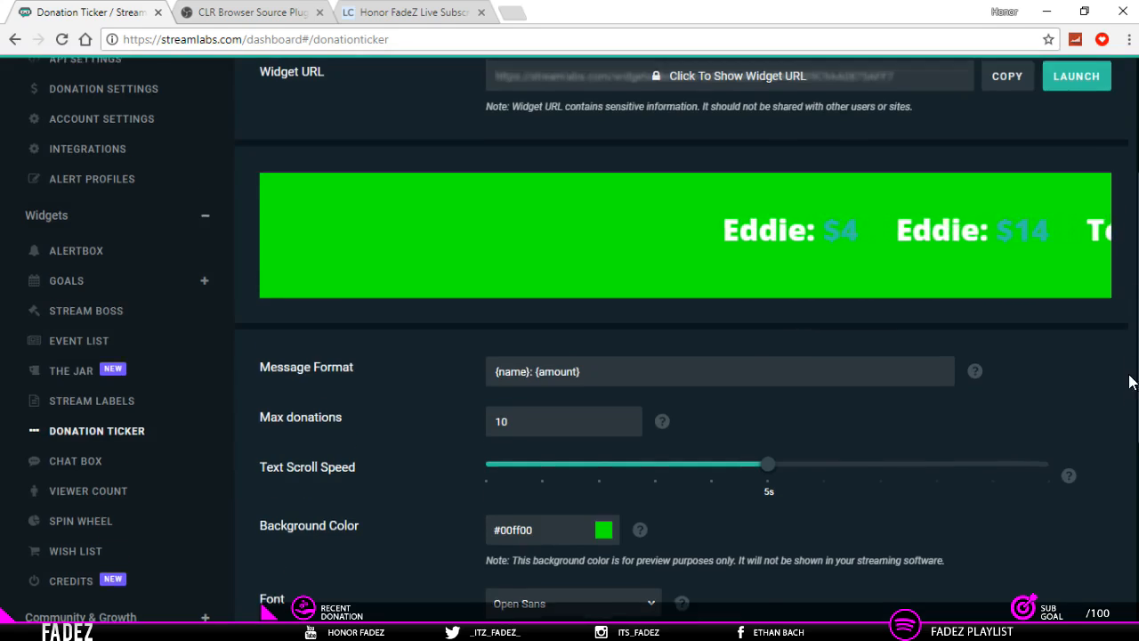
Look through the Donation Ticker settings and copy its widget URL.
{"action": "scroll", "coordinate": [1124, 460], "scroll_direction": "down", "scroll_amount": 5}
{"action": "scroll", "coordinate": [1118, 518], "scroll_direction": "down", "scroll_amount": 1}
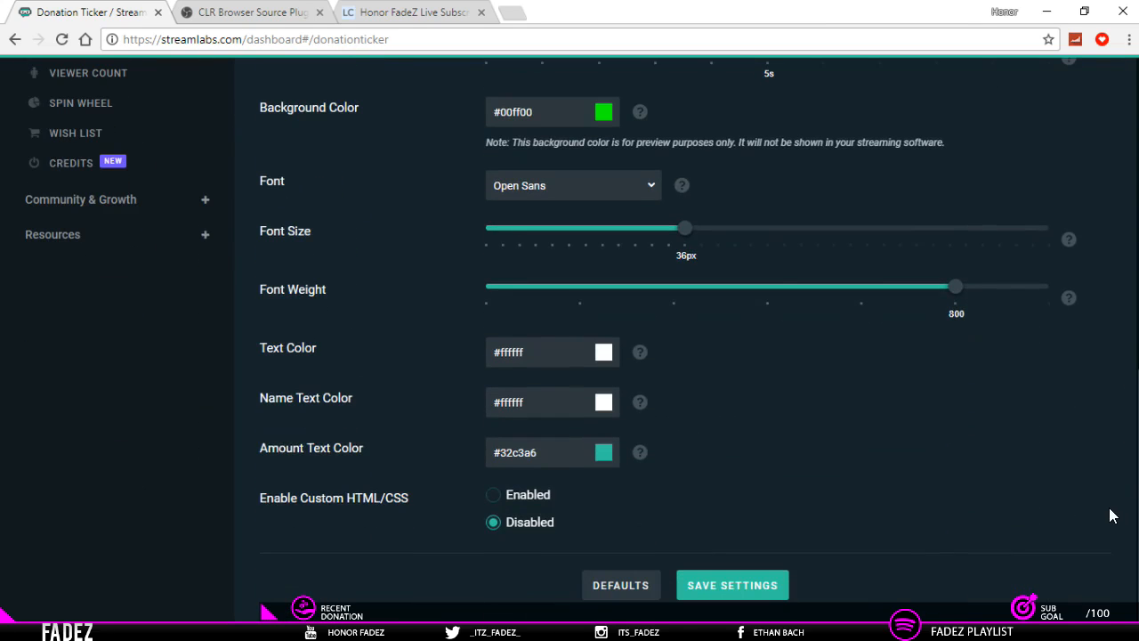
{"action": "scroll", "coordinate": [1001, 293], "scroll_direction": "up", "scroll_amount": 6}
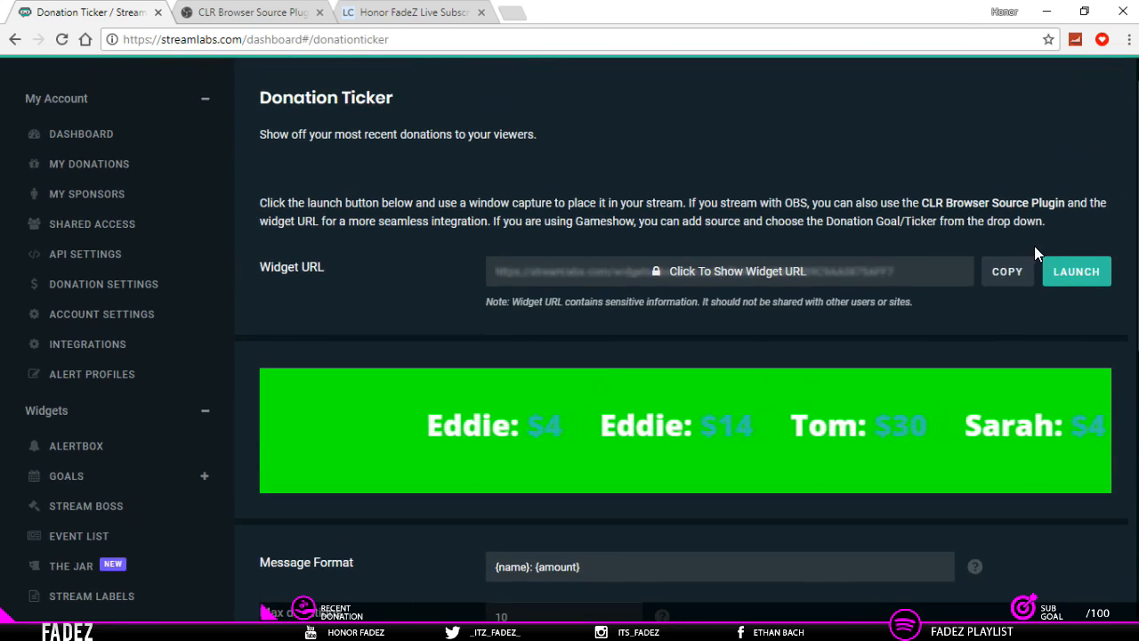
{"action": "left_click", "coordinate": [997, 276]}
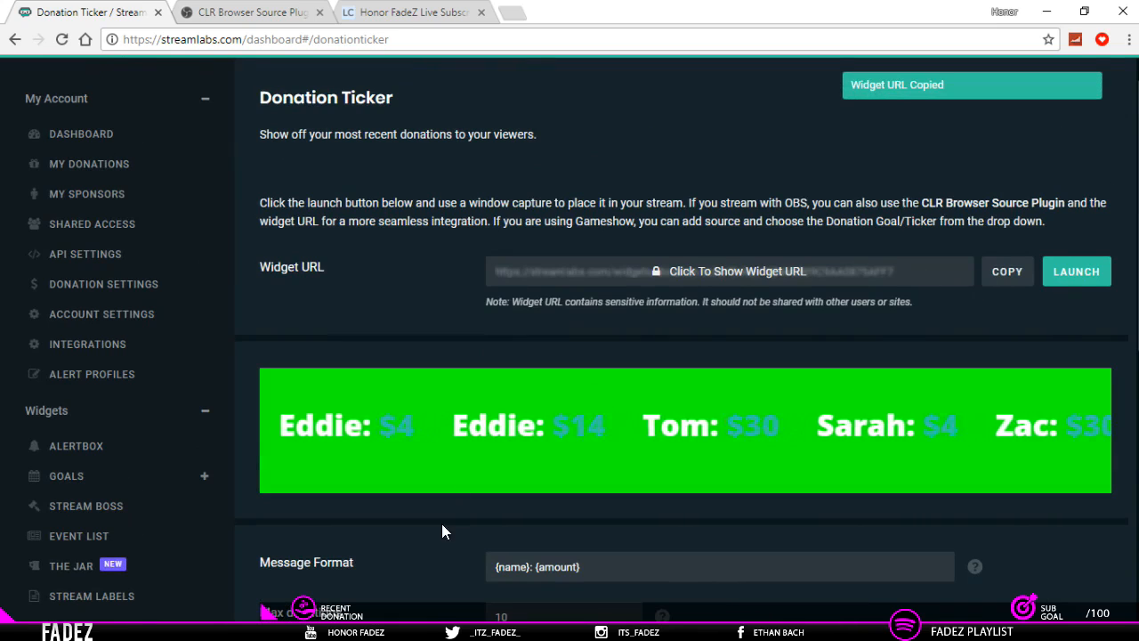
Return to OBS Studio, paste the tokenized widget URL as the Donation roll2 URL, and shrink the source over the Recent Donation bar.
{"action": "left_click", "coordinate": [397, 630]}
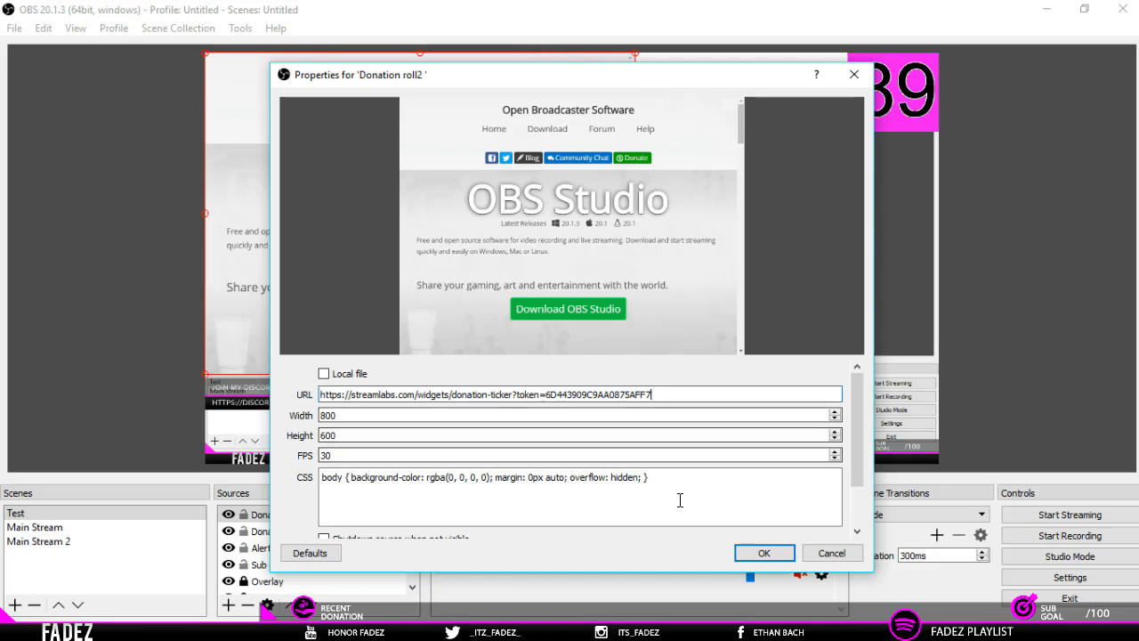
{"action": "left_click", "coordinate": [762, 555]}
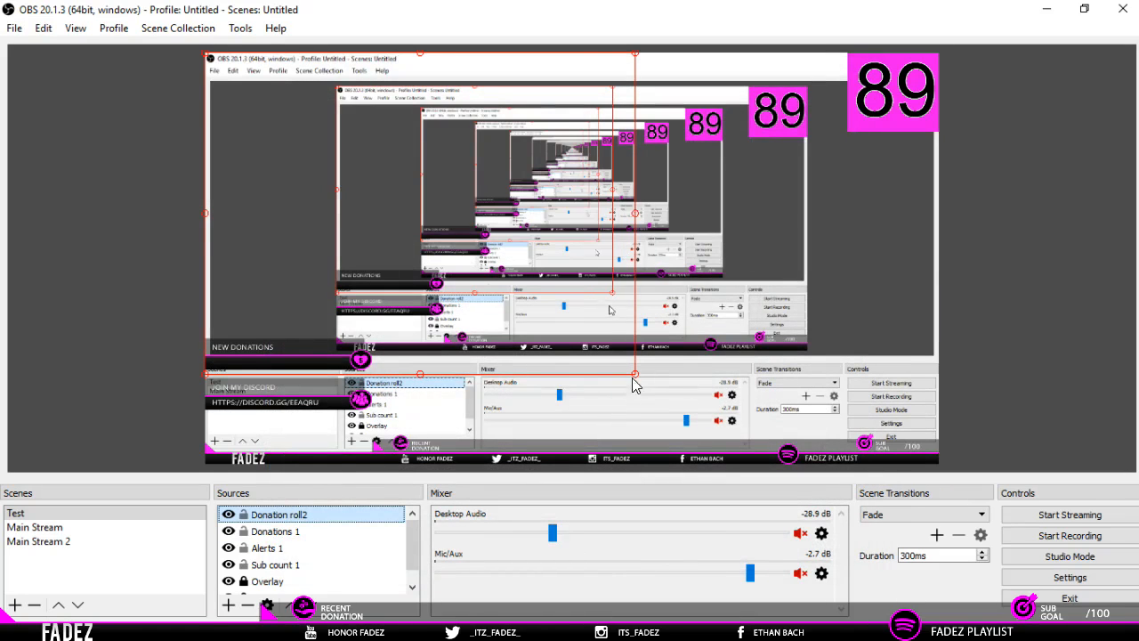
{"action": "left_click_drag", "start_coordinate": [635, 373], "coordinate": [563, 477]}
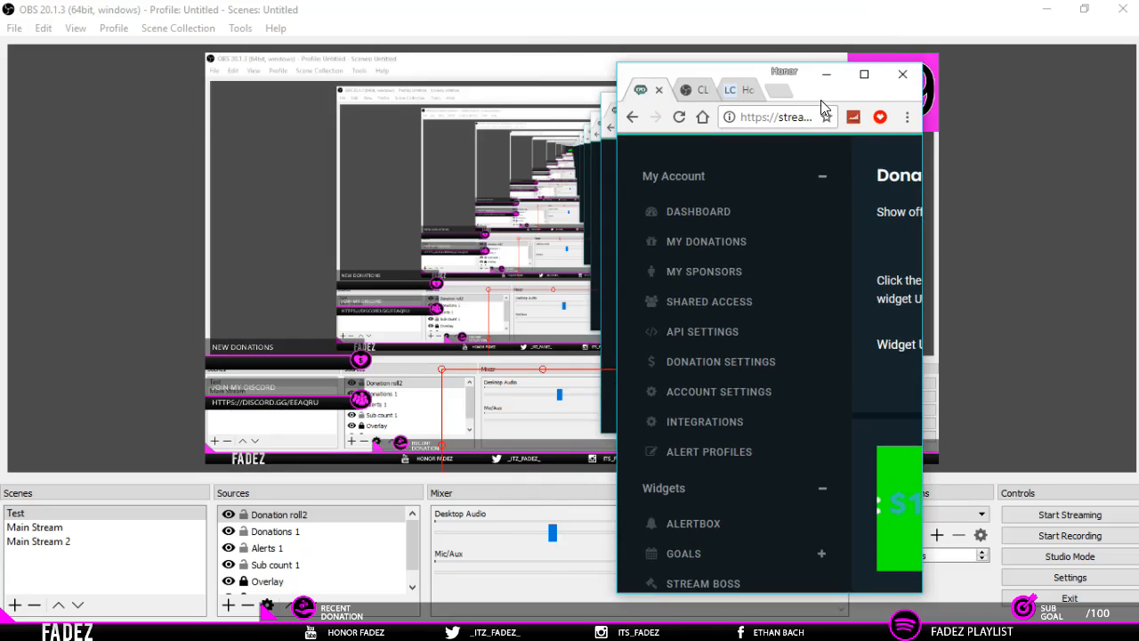
Open the Streamlabs Alert Box page in a small window beside the OBS preview and trigger a test donation.
{"action": "left_click_drag", "start_coordinate": [820, 53], "coordinate": [991, 51]}
{"action": "left_click_drag", "start_coordinate": [1086, 174], "coordinate": [1084, 142]}
{"action": "left_click", "coordinate": [1030, 31]}
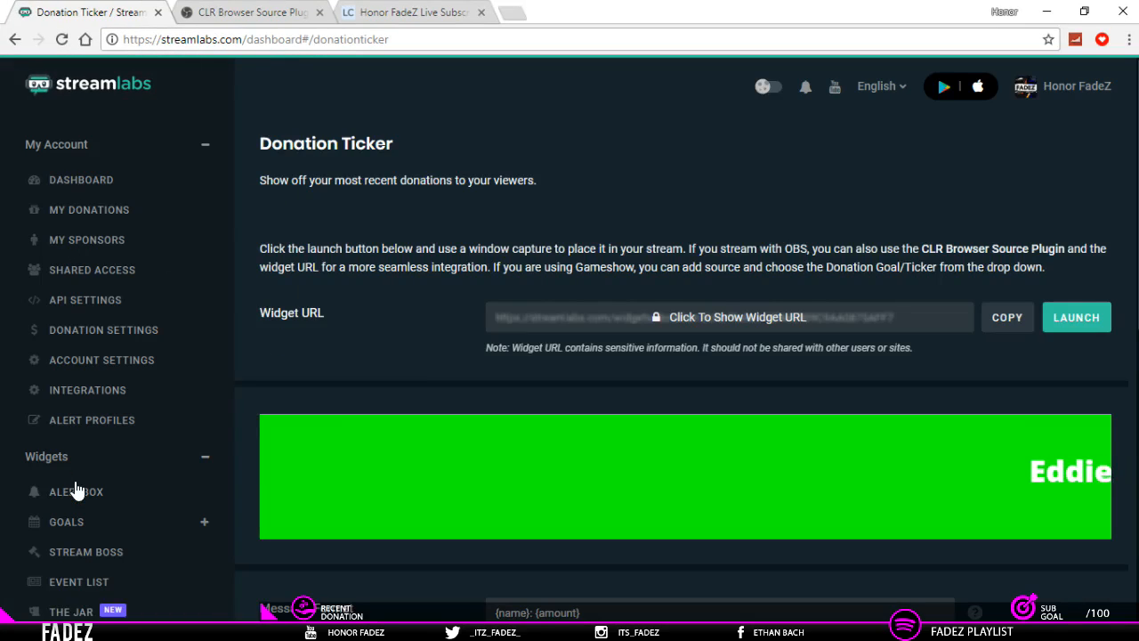
{"action": "left_click", "coordinate": [75, 491]}
{"action": "left_click_drag", "start_coordinate": [783, 12], "coordinate": [943, 34]}
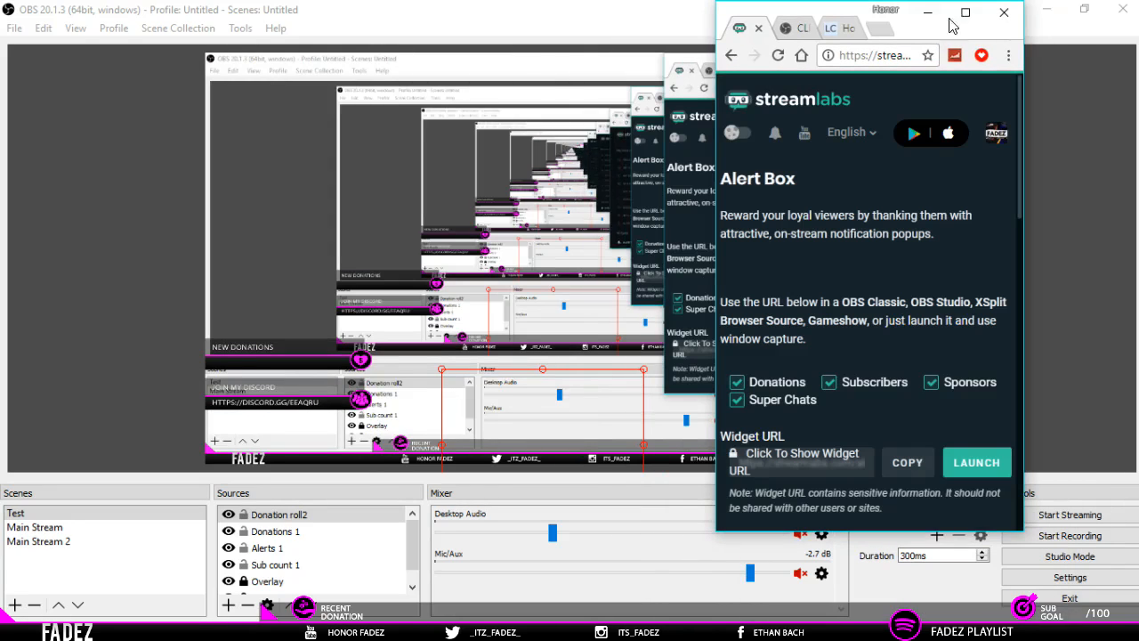
{"action": "scroll", "coordinate": [1021, 173], "scroll_direction": "down", "scroll_amount": 3}
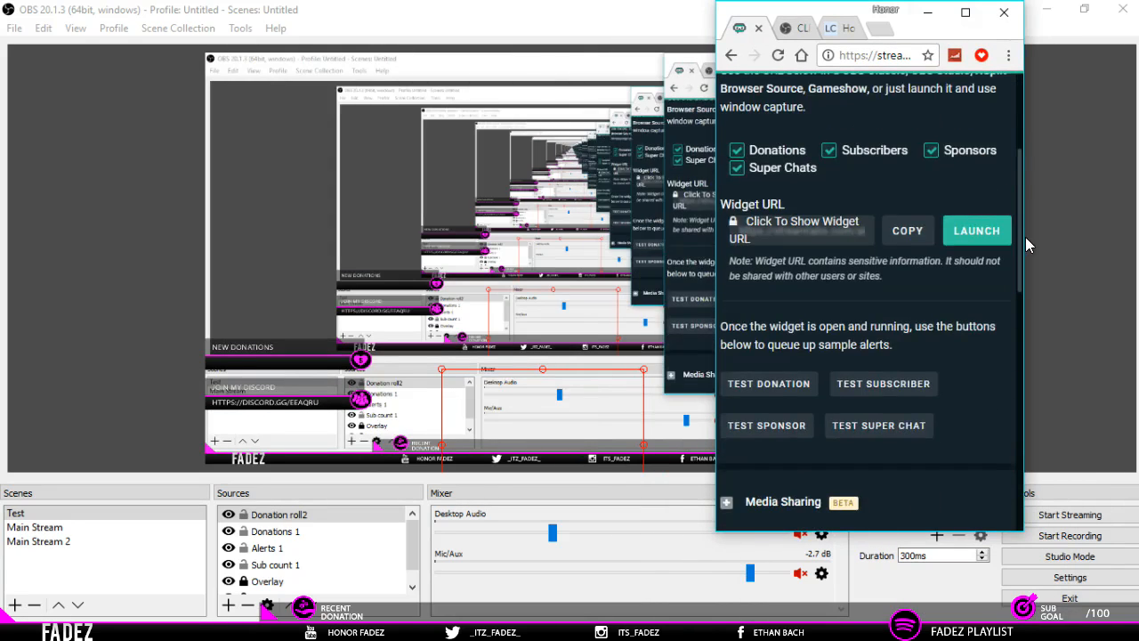
{"action": "scroll", "coordinate": [1025, 254], "scroll_direction": "down", "scroll_amount": 1}
{"action": "left_click", "coordinate": [786, 287]}
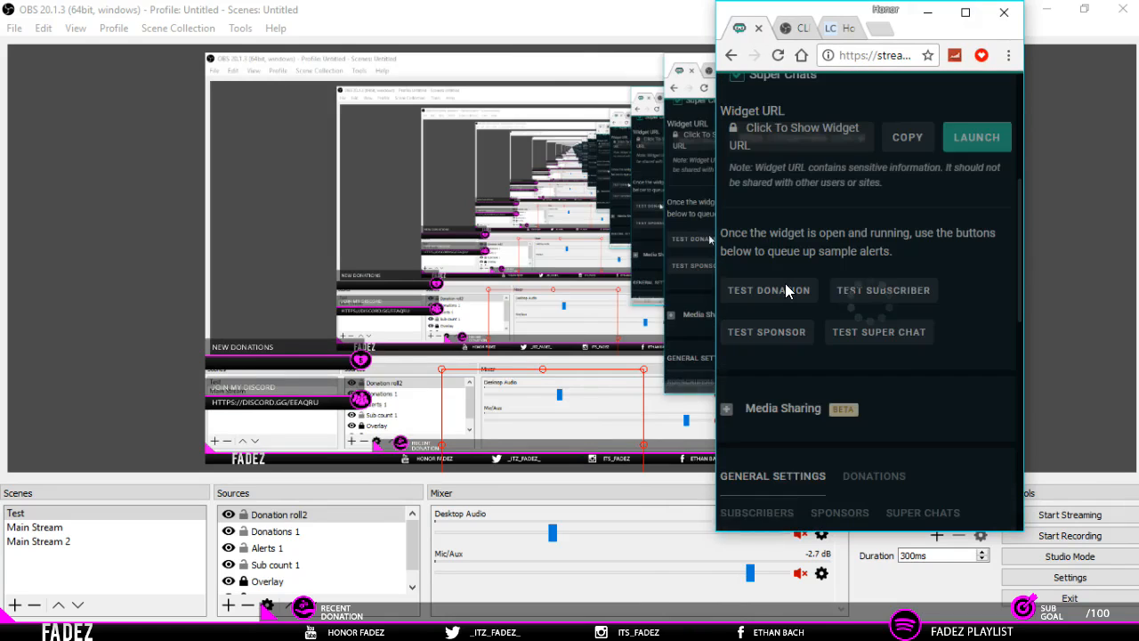
Shift Donation roll2 slightly lower on the Recent Donation bar, view the Main Stream scene for comparison, and return to Test.
{"action": "mouse_move", "coordinate": [543, 435]}
{"action": "left_mouse_down"}
{"action": "mouse_move", "coordinate": [516, 434]}
{"action": "mouse_move", "coordinate": [546, 434]}
{"action": "left_mouse_up"}
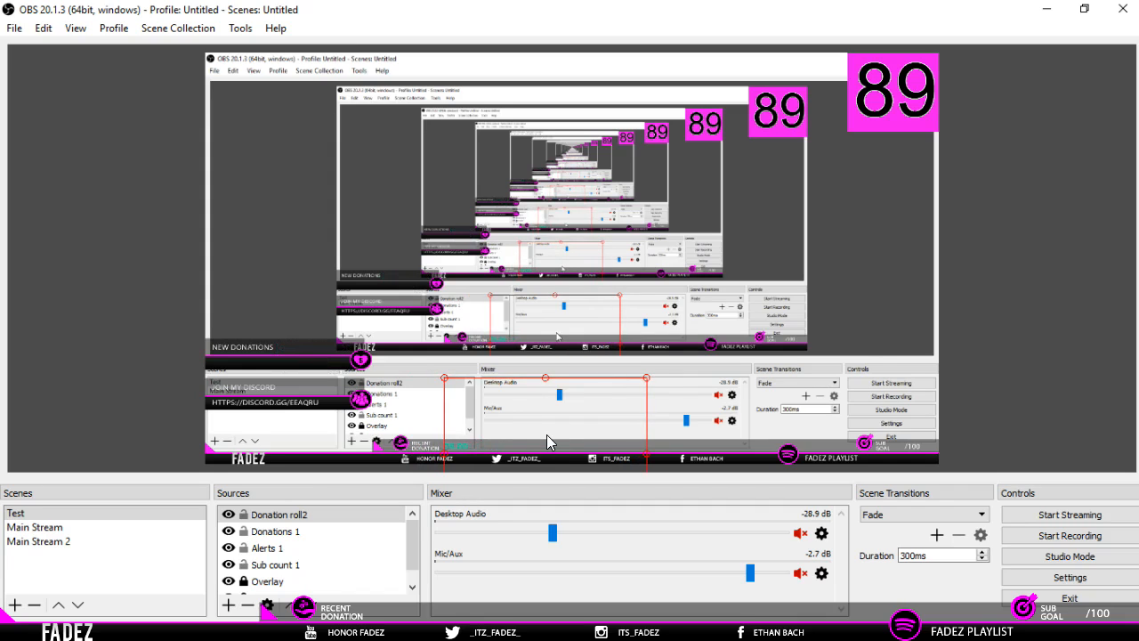
{"action": "left_click", "coordinate": [54, 528]}
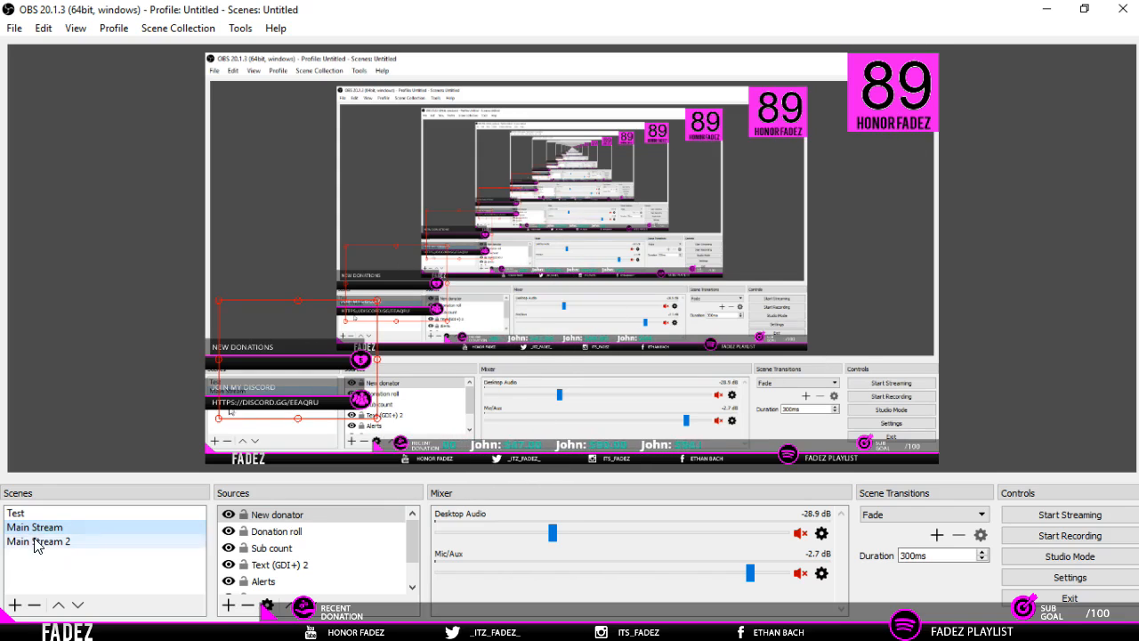
{"action": "left_click", "coordinate": [62, 514]}
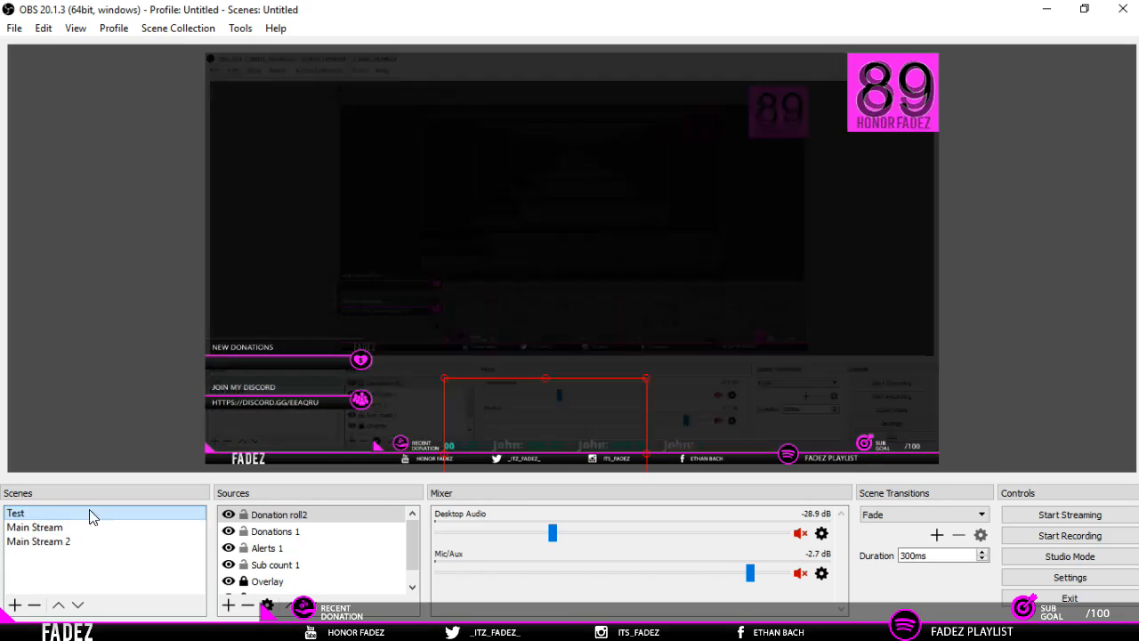
Add a new text source named Text (GDI+) 22 to the Test scene.
{"action": "right_click", "coordinate": [322, 514]}
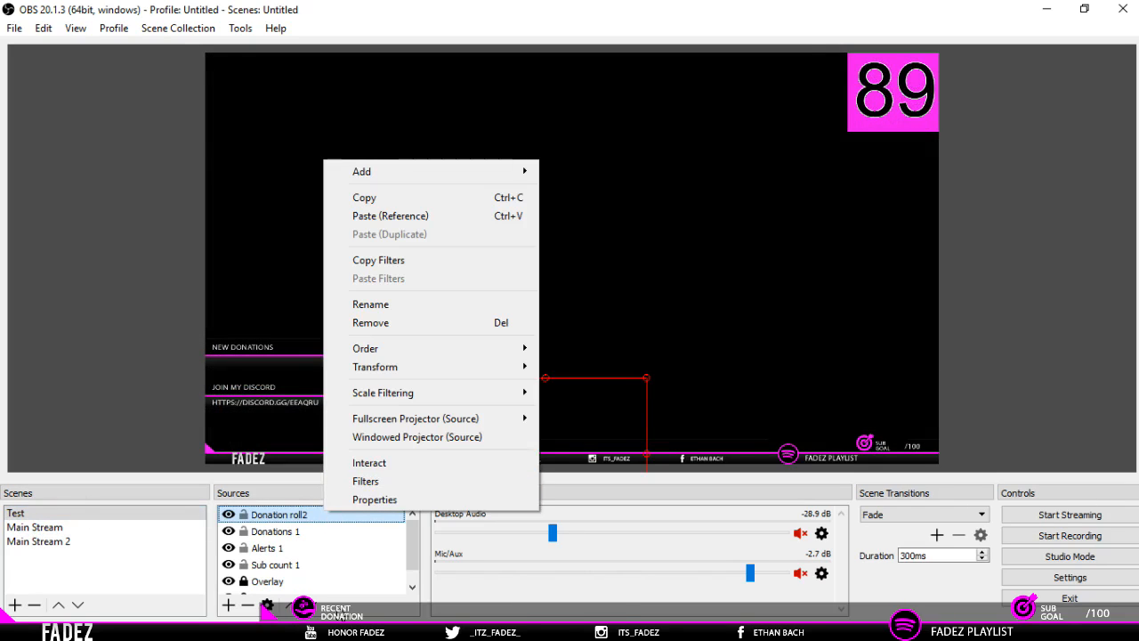
{"action": "mouse_move", "coordinate": [414, 552]}
{"action": "left_mouse_down"}
{"action": "mouse_move", "coordinate": [415, 587]}
{"action": "mouse_move", "coordinate": [414, 548]}
{"action": "left_mouse_up"}
{"action": "right_click", "coordinate": [291, 514]}
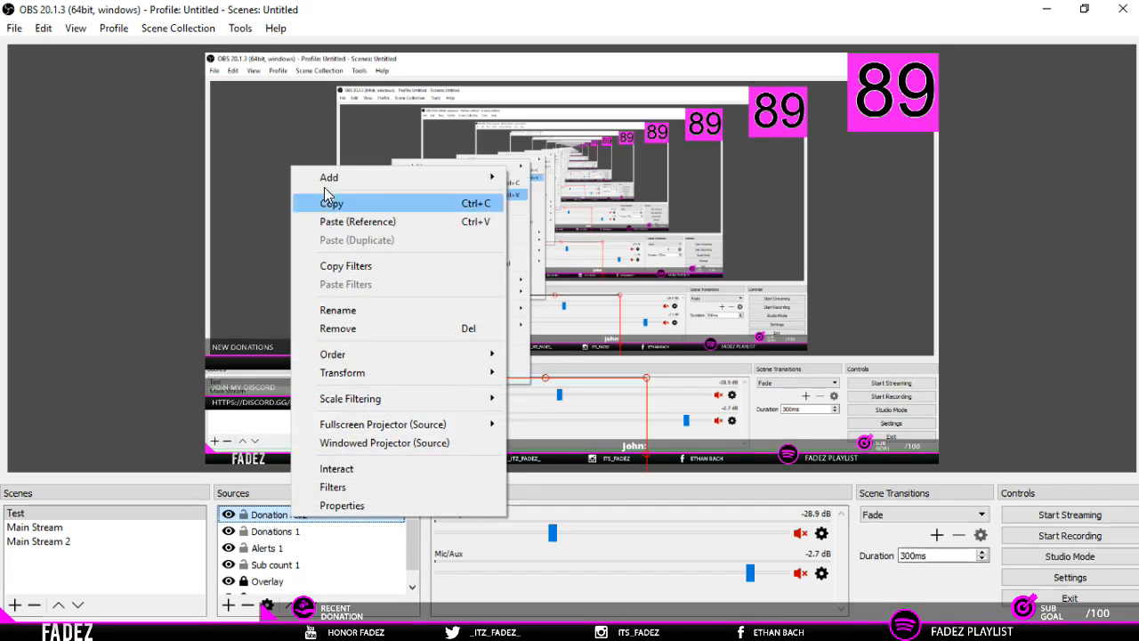
{"action": "mouse_move", "coordinate": [325, 179]}
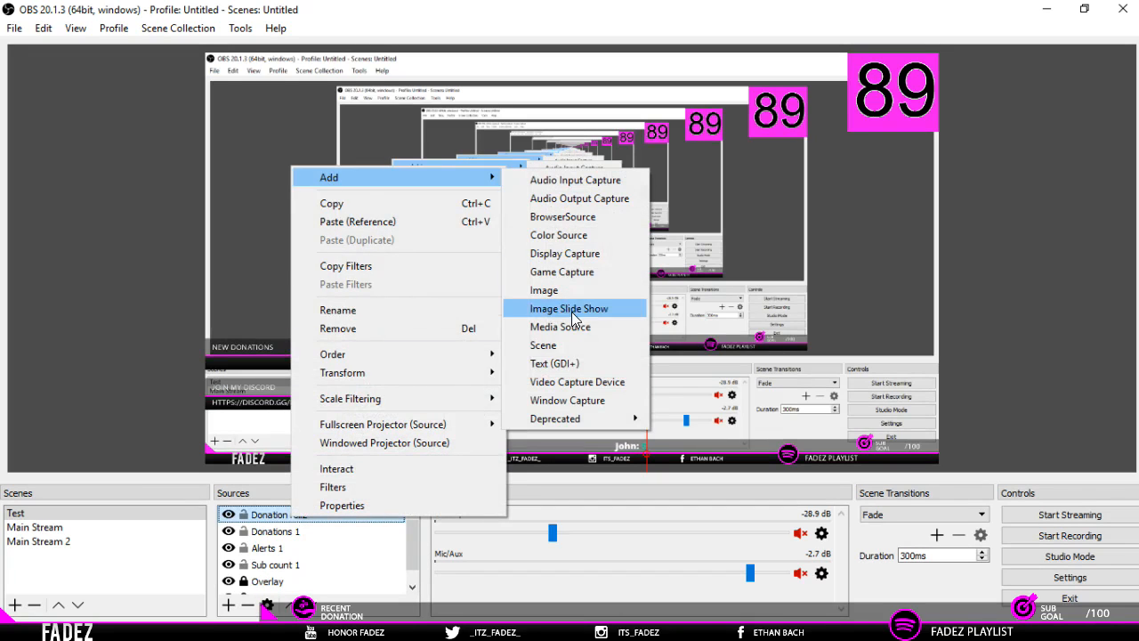
{"action": "left_click", "coordinate": [562, 372]}
{"action": "left_click", "coordinate": [494, 236]}
{"action": "key", "text": "BackSpace"}
{"action": "key", "text": "BackSpace"}
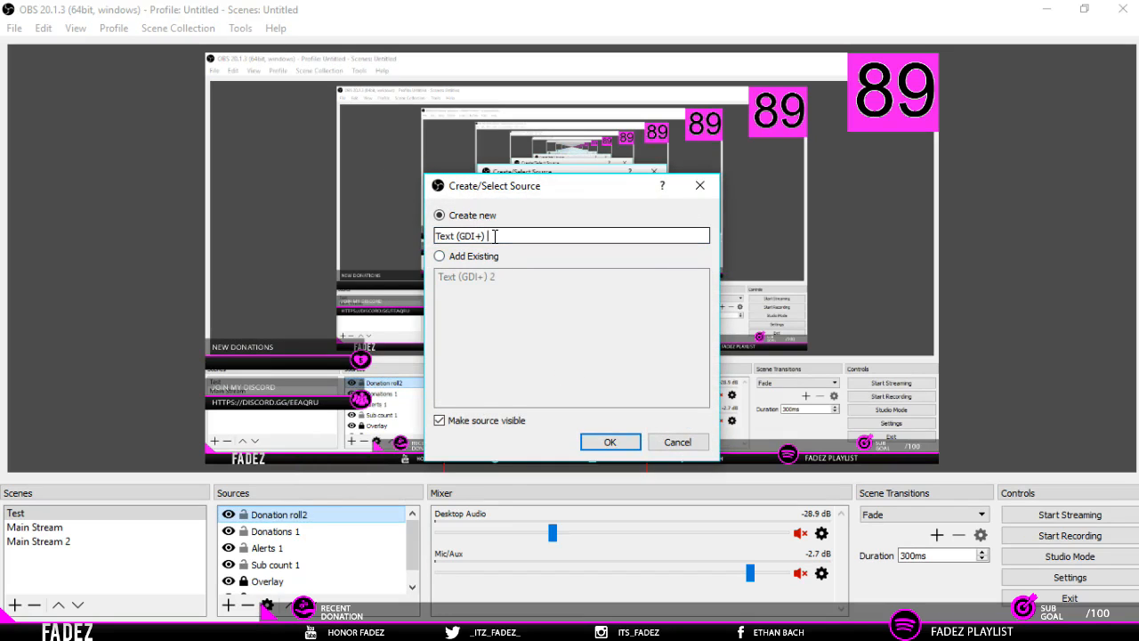
{"action": "type", "text": "22"}
{"action": "key", "text": "Return"}
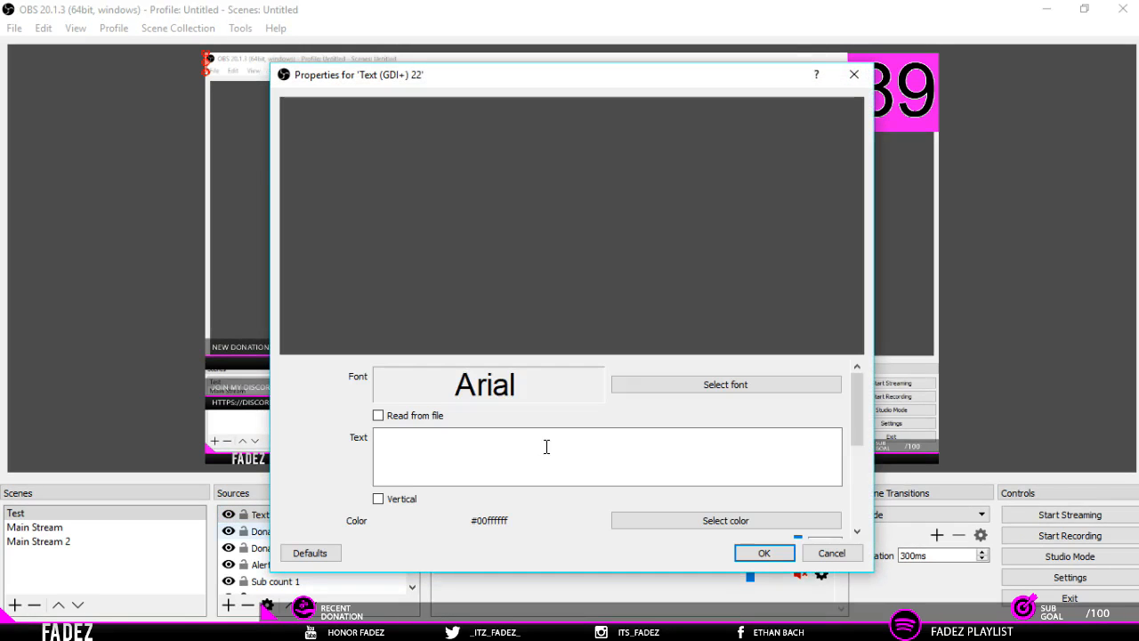
Set the text source's font to Bebas and its text to Honor FadEZ.
{"action": "left_click", "coordinate": [705, 391]}
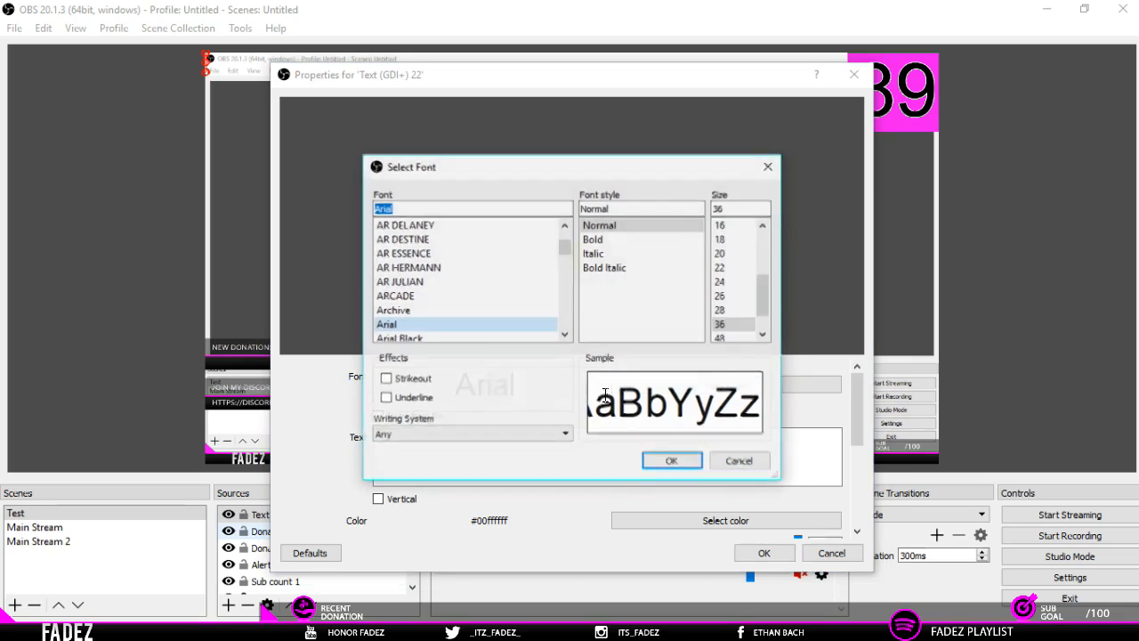
{"action": "type", "text": "Bebas"}
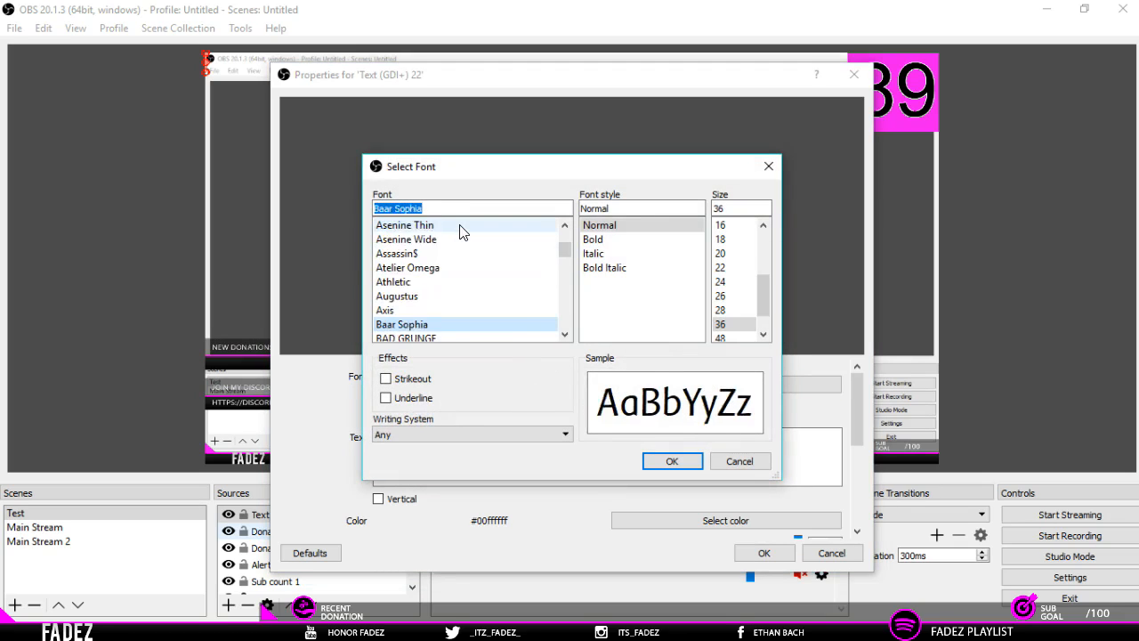
{"action": "key", "text": "Return"}
{"action": "left_click", "coordinate": [440, 461]}
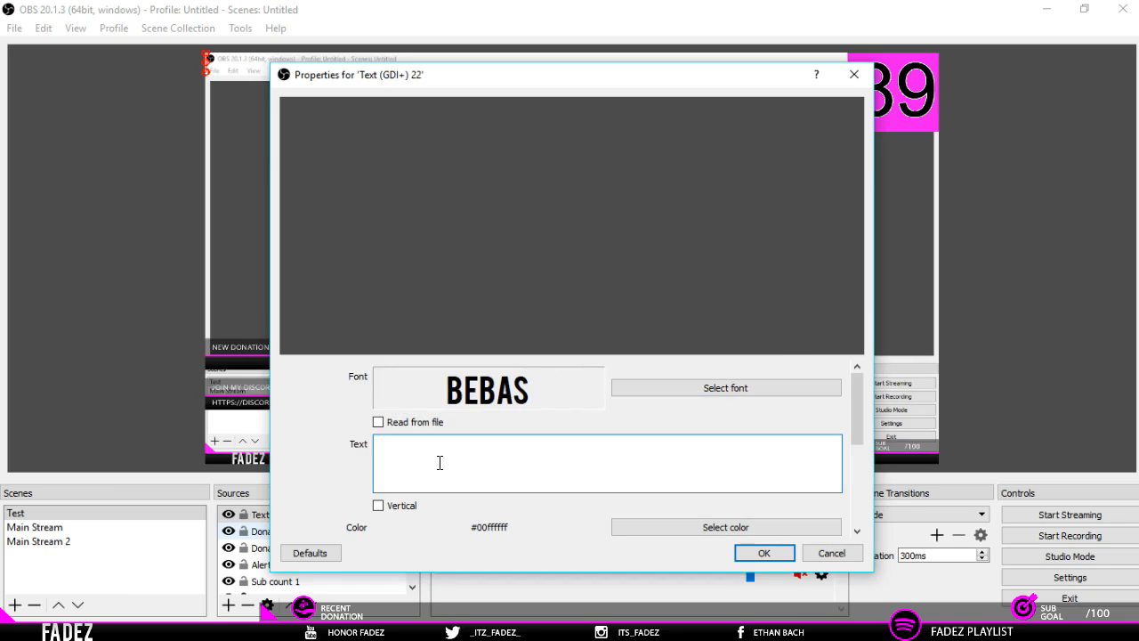
{"action": "type", "text": "Honor FadEZ"}
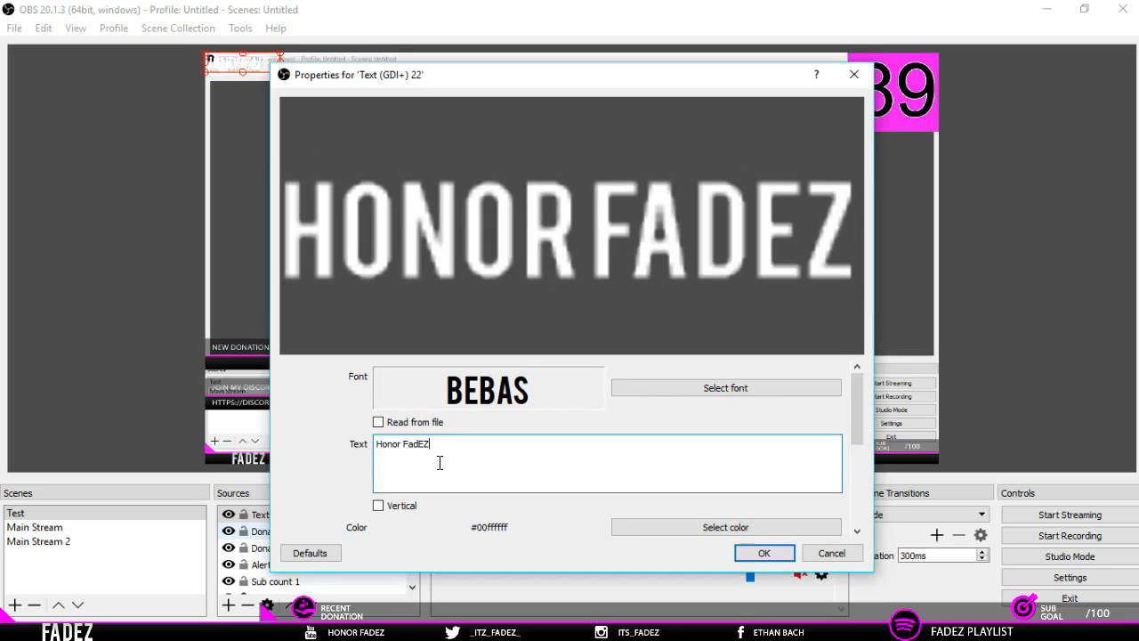
Set the text color to black (#000000) and apply the text source's properties.
{"action": "left_click", "coordinate": [676, 530]}
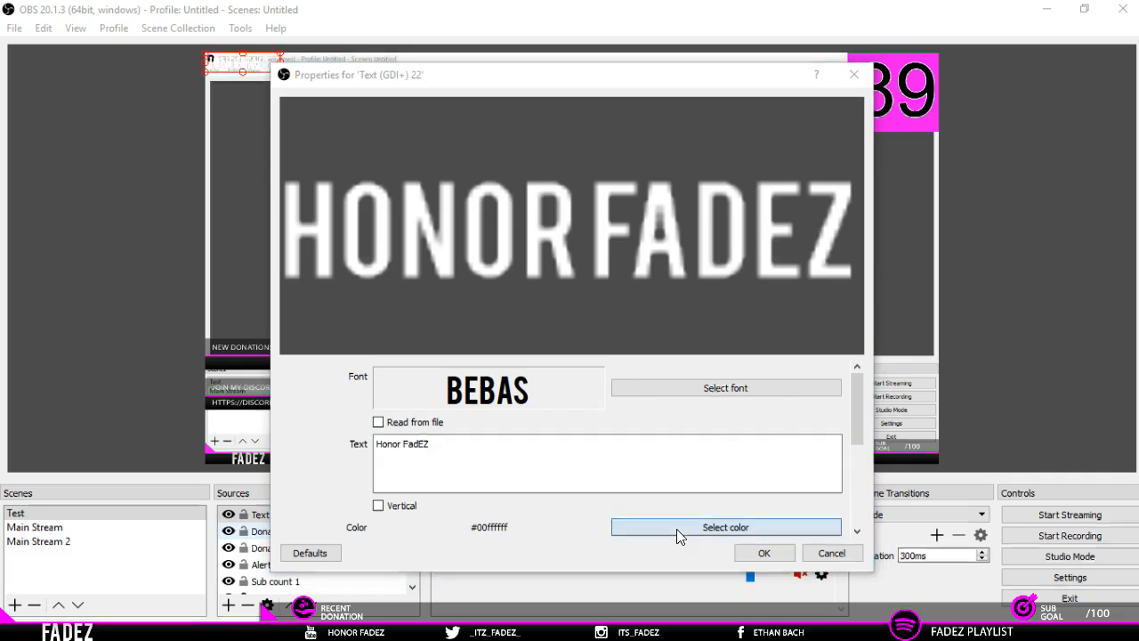
{"action": "left_click", "coordinate": [373, 194]}
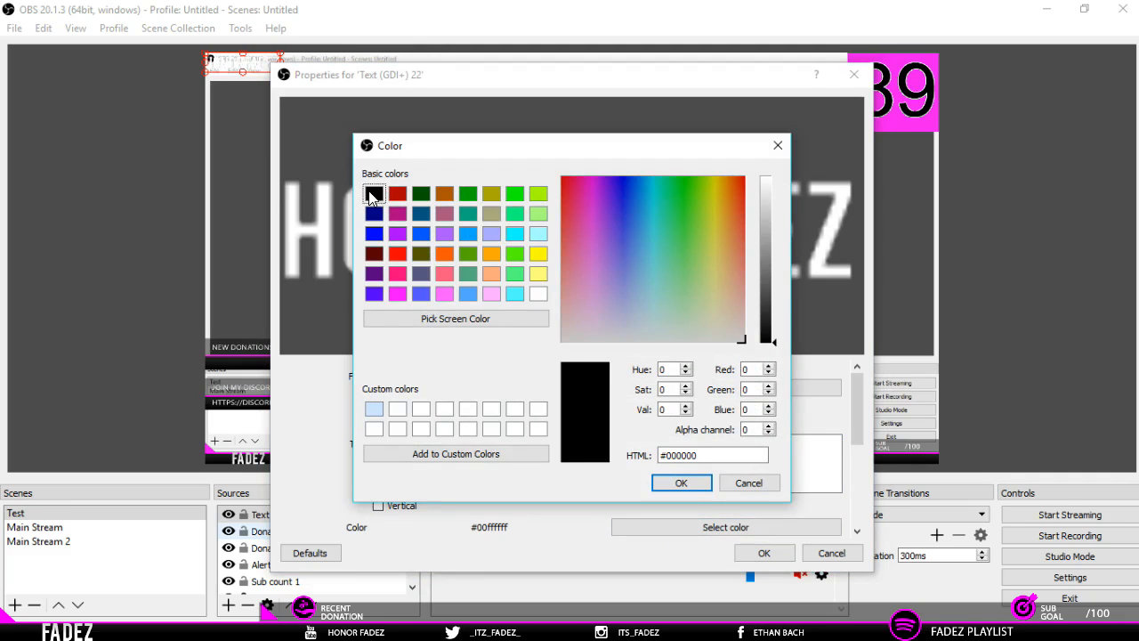
{"action": "left_click", "coordinate": [682, 483]}
{"action": "left_click", "coordinate": [763, 553]}
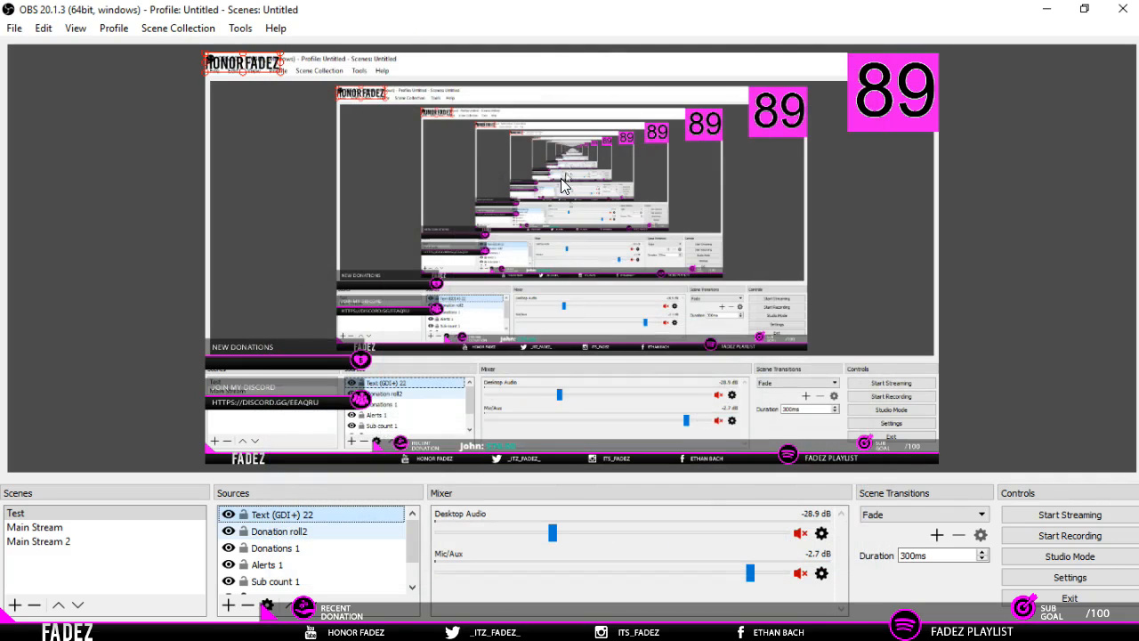
Place the Honor FadEZ text along the pink sub count box's lower edge and nudge the Sub count 1 source upward.
{"action": "left_click_drag", "start_coordinate": [260, 67], "coordinate": [910, 125]}
{"action": "left_click", "coordinate": [907, 82]}
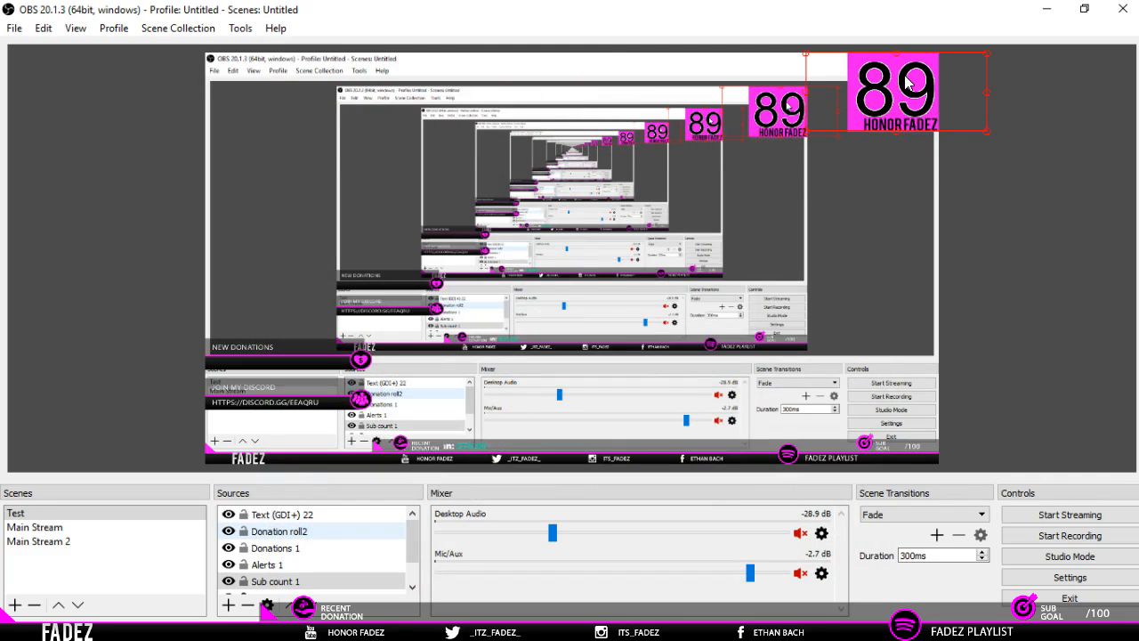
{"action": "key", "text": "Up"}
{"action": "key", "text": "Up"}
{"action": "key", "text": "Up"}
{"action": "key", "text": "Up"}
{"action": "key", "text": "Up"}
{"action": "key", "text": "Up"}
{"action": "key", "text": "Up"}
{"action": "key", "text": "Up"}
{"action": "key", "text": "Up"}
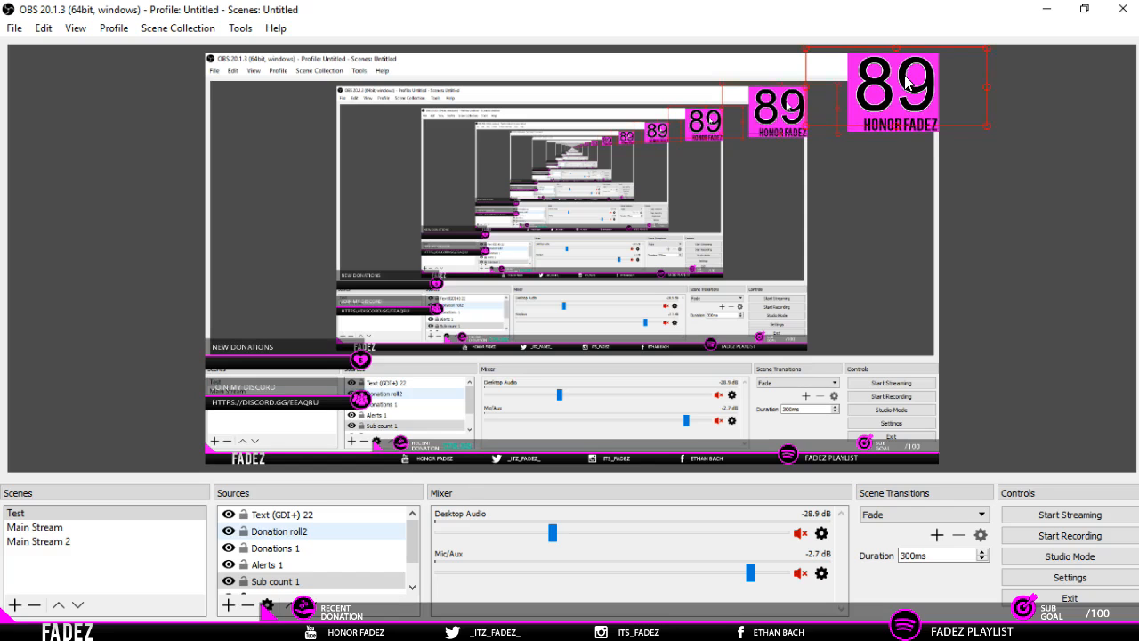
Nudge the Honor FadEZ text up and left to center it beneath the sub count number.
{"action": "left_click", "coordinate": [924, 129]}
{"action": "key", "text": "Up"}
{"action": "key", "text": "Up"}
{"action": "key", "text": "Up"}
{"action": "key", "text": "Up"}
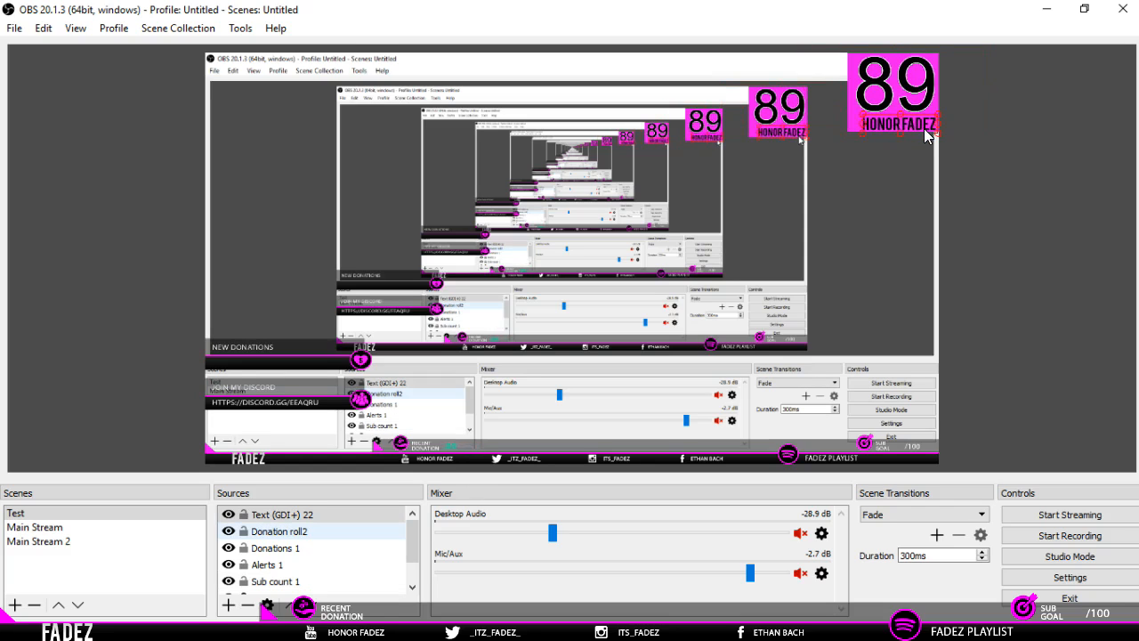
{"action": "key", "text": "Left"}
{"action": "key", "text": "Left"}
{"action": "key", "text": "Left"}
{"action": "key", "text": "Left"}
{"action": "key", "text": "Left"}
{"action": "key", "text": "Left"}
{"action": "key", "text": "Left"}
{"action": "key", "text": "Left"}
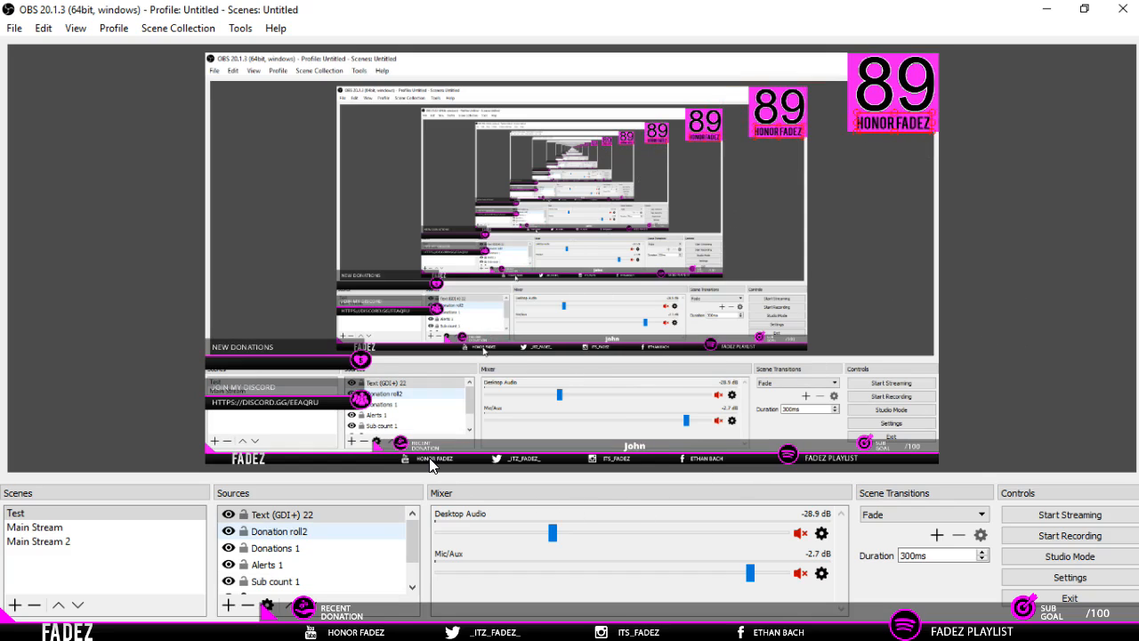
Compare the Test scene with the Main Stream scene, examining the donation roll and the sub count placement.
{"action": "left_click", "coordinate": [629, 449]}
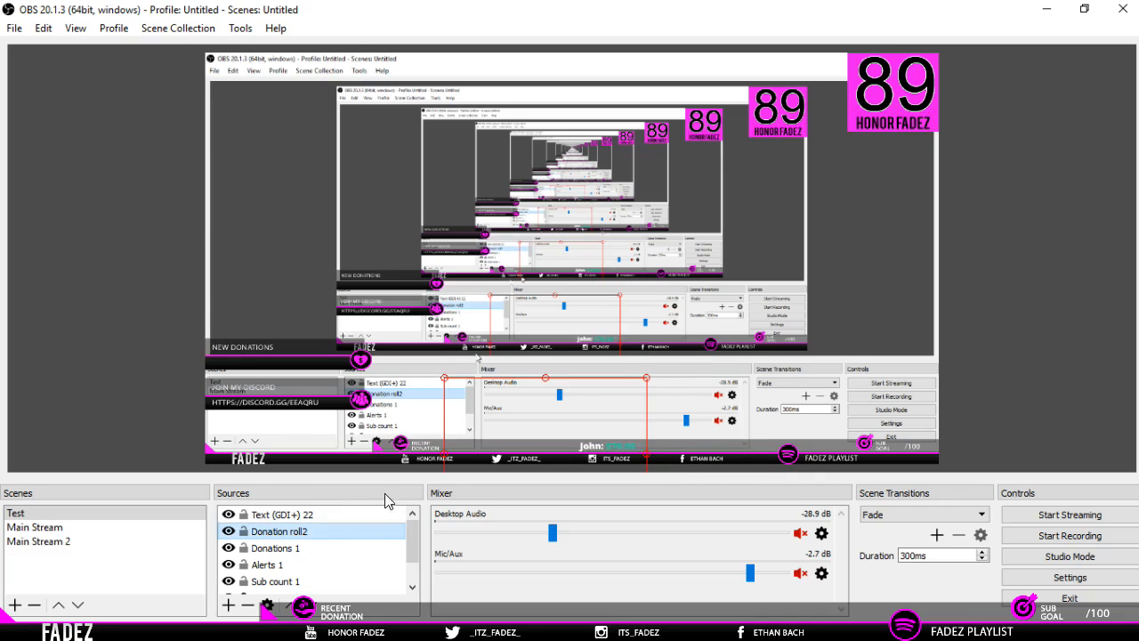
{"action": "mouse_move", "coordinate": [342, 635]}
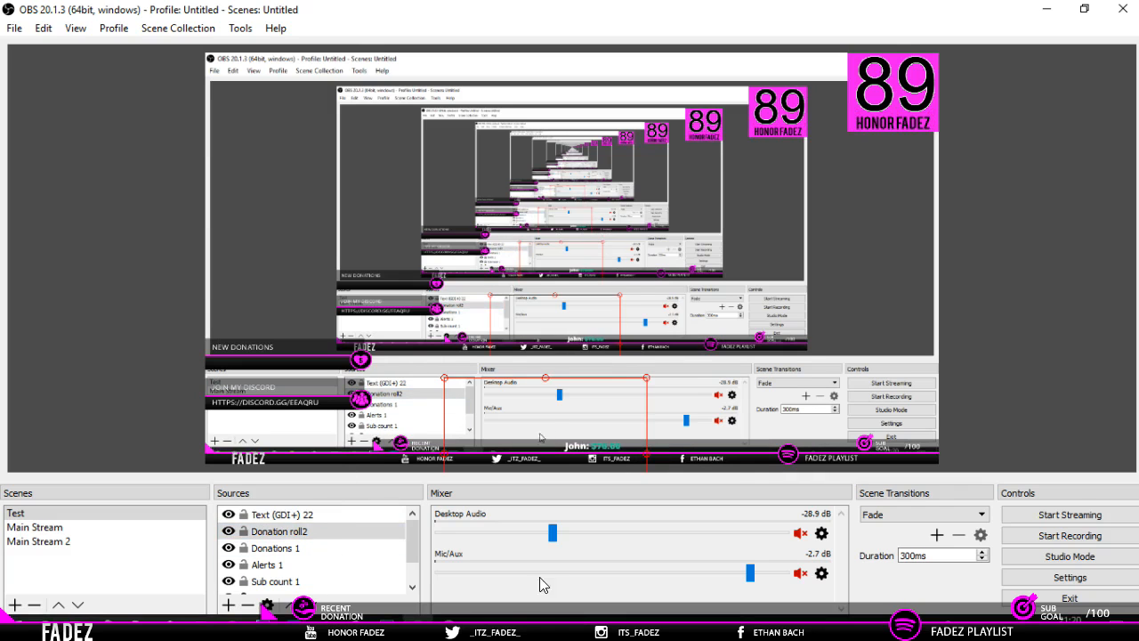
{"action": "left_click", "coordinate": [100, 517]}
{"action": "left_click", "coordinate": [79, 527]}
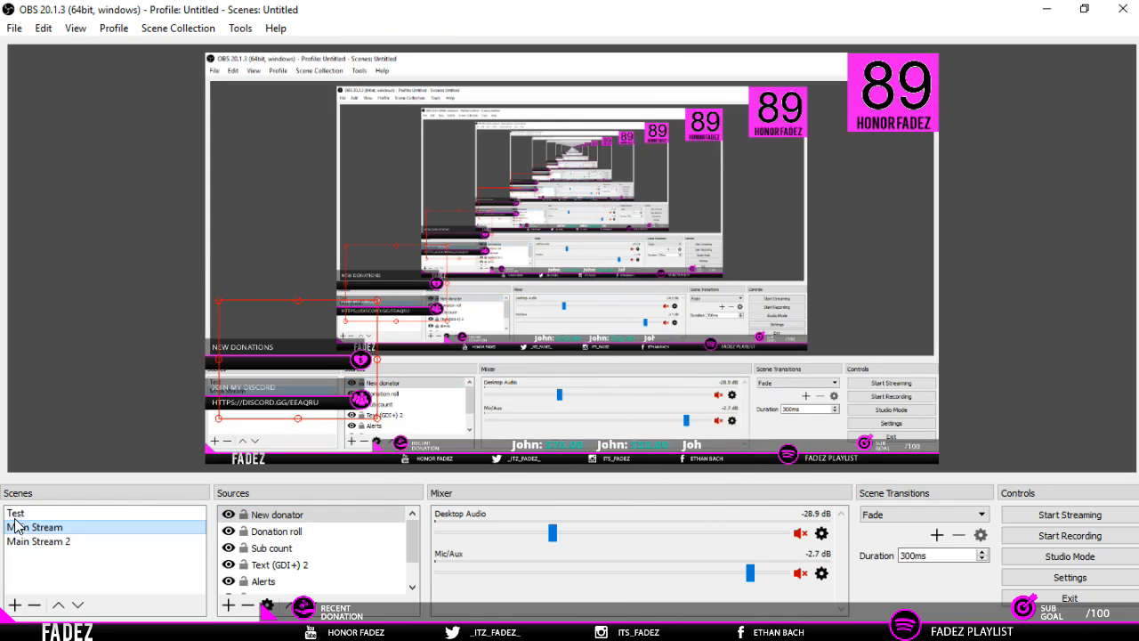
{"action": "left_click", "coordinate": [92, 514]}
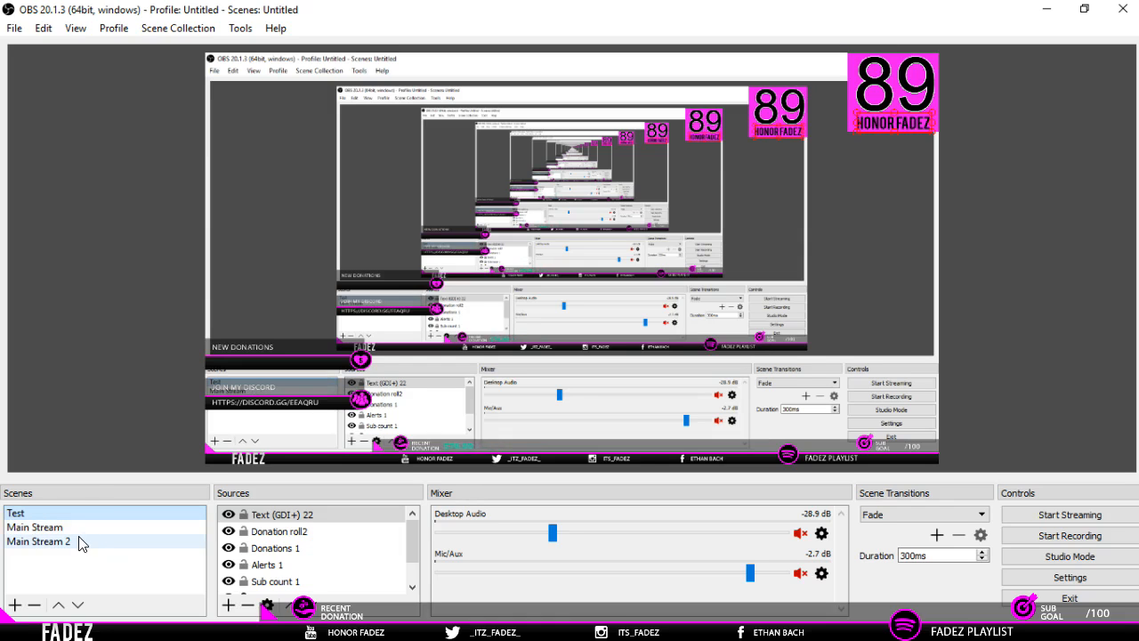
{"action": "left_click", "coordinate": [75, 528]}
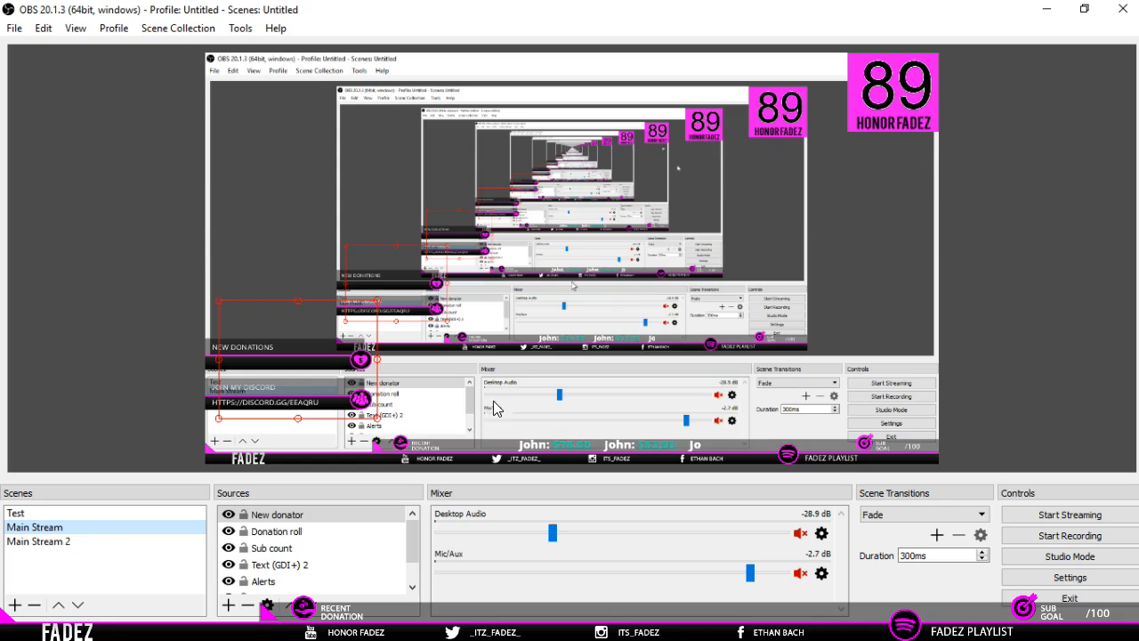
{"action": "left_click", "coordinate": [898, 80]}
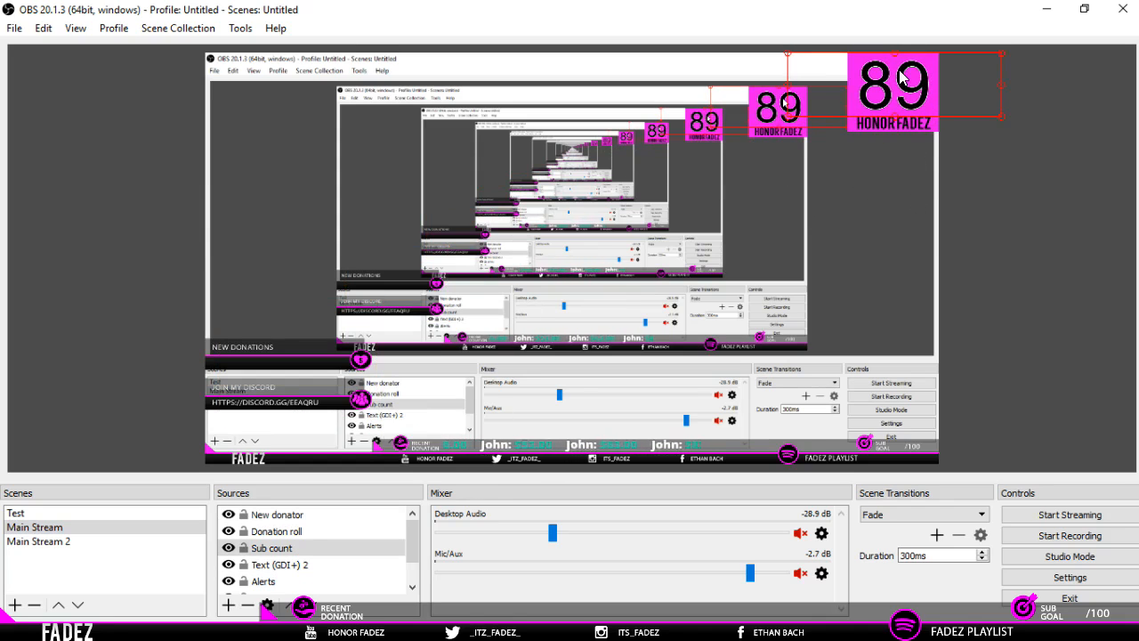
{"action": "left_click", "coordinate": [1041, 311]}
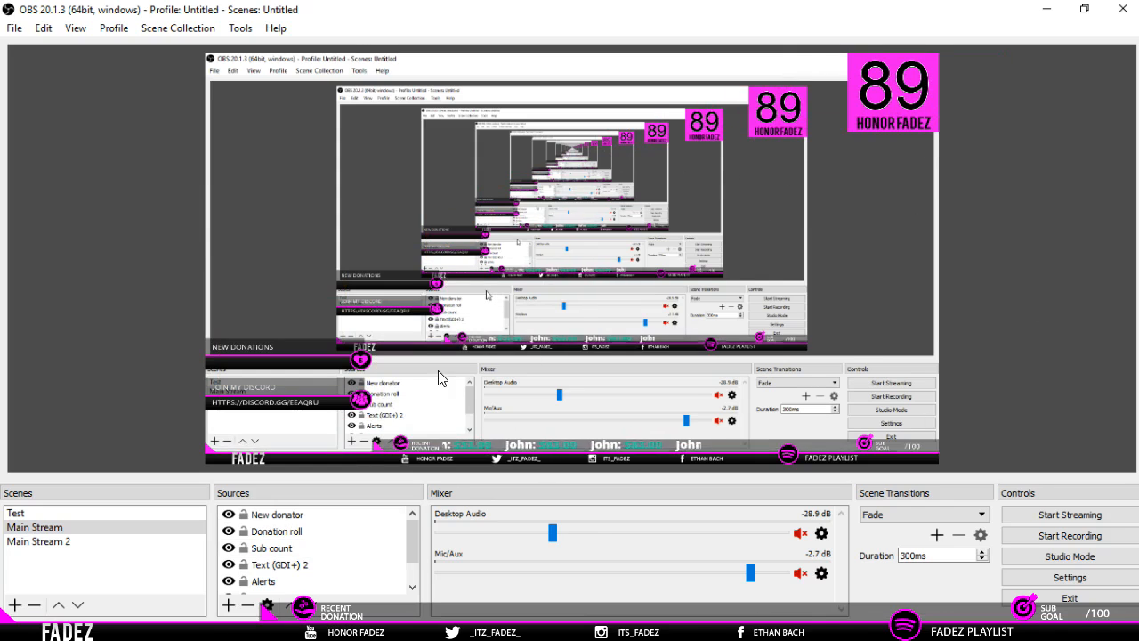